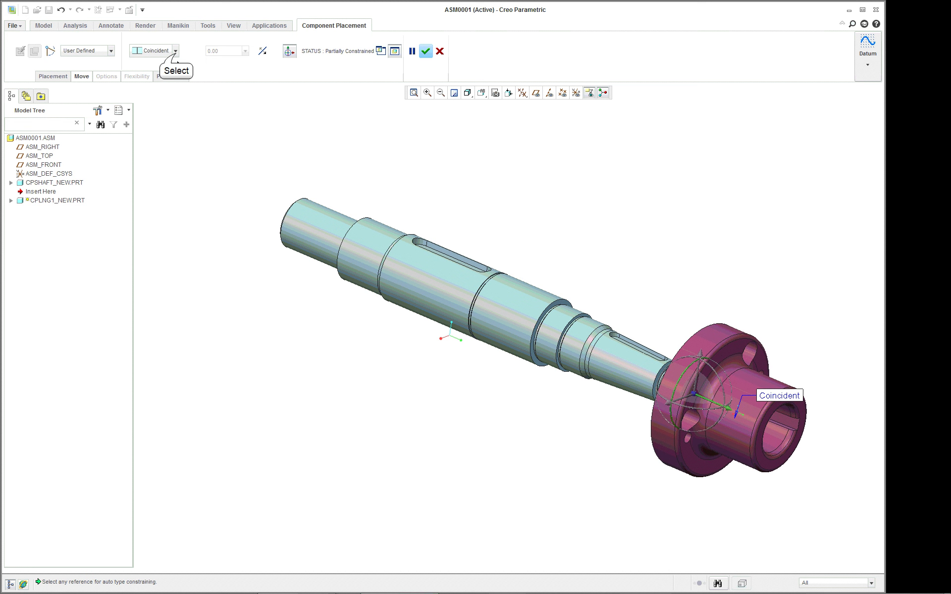
Set the constraint type between the coupling and the shaft to Centered.
left_click(175, 50)
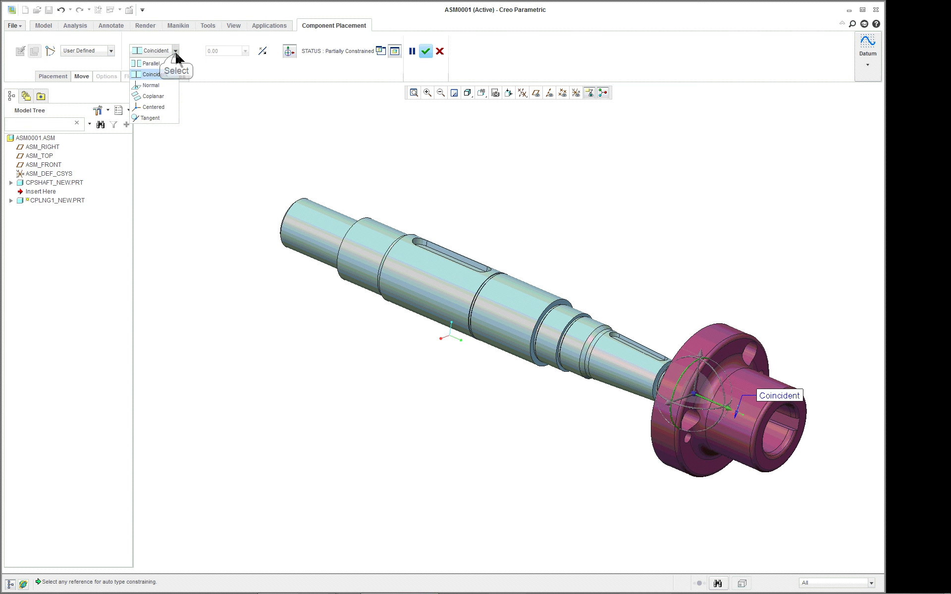
left_click(163, 105)
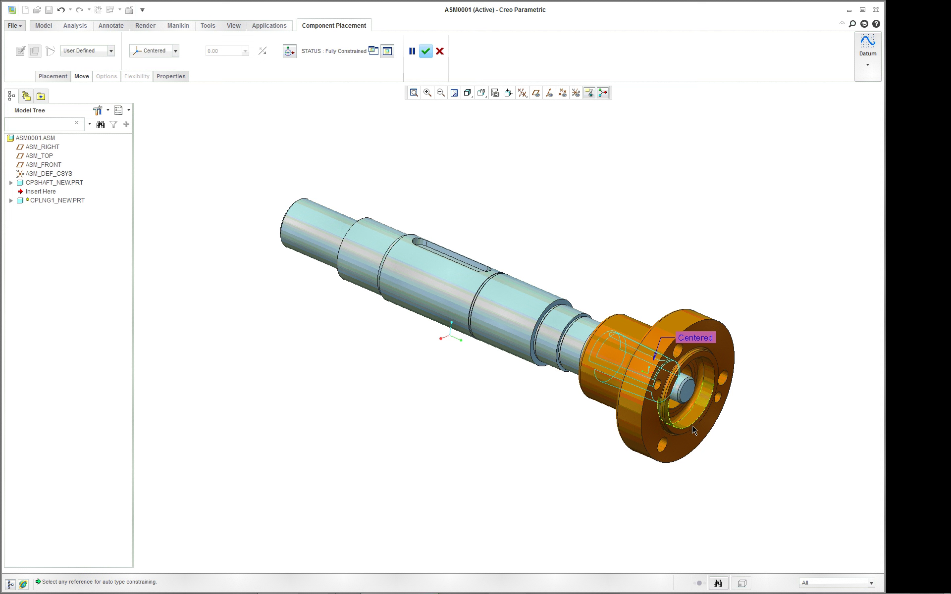
middle_click_drag(730, 440, 702, 437)
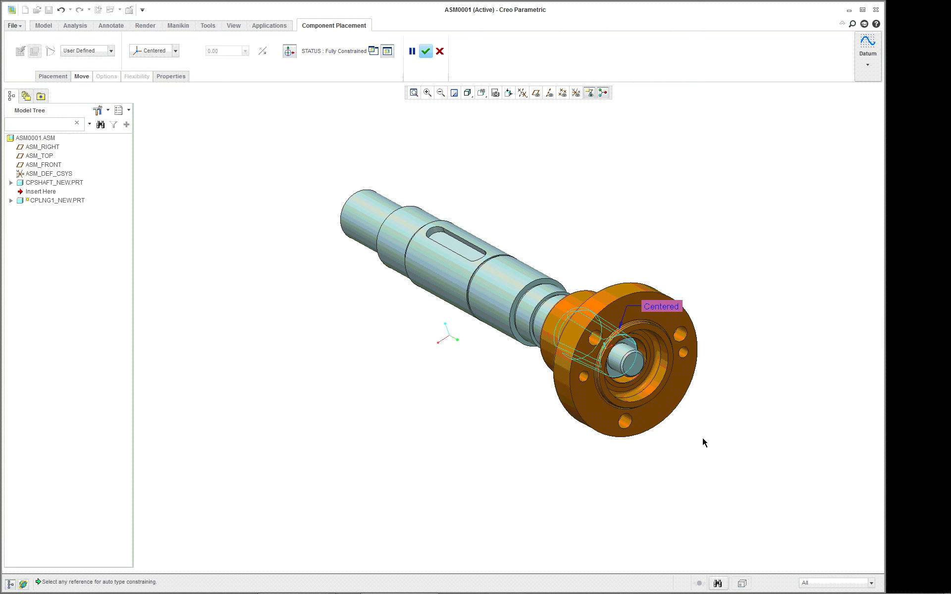
scroll(669, 403, "up", 4)
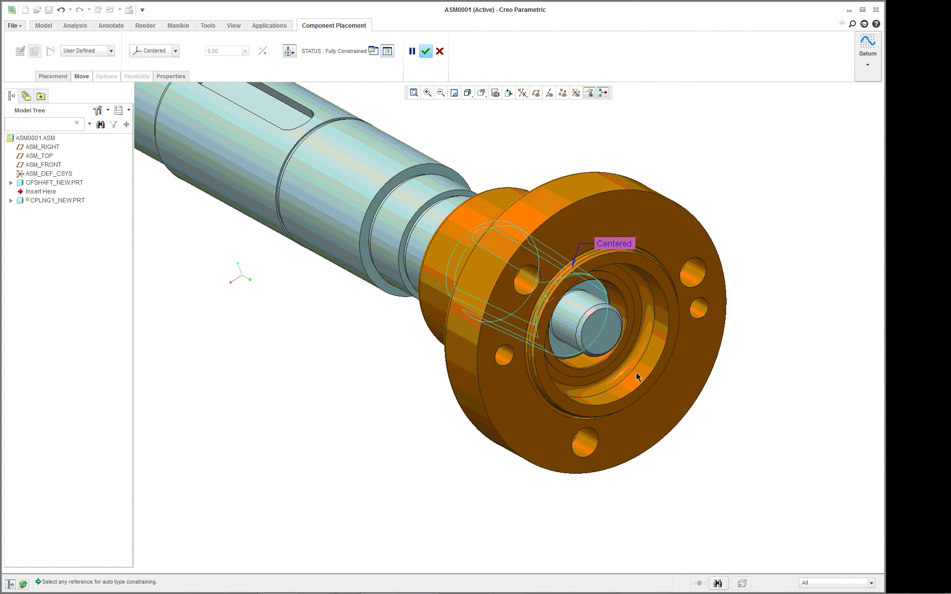
scroll(636, 377, "down", 3)
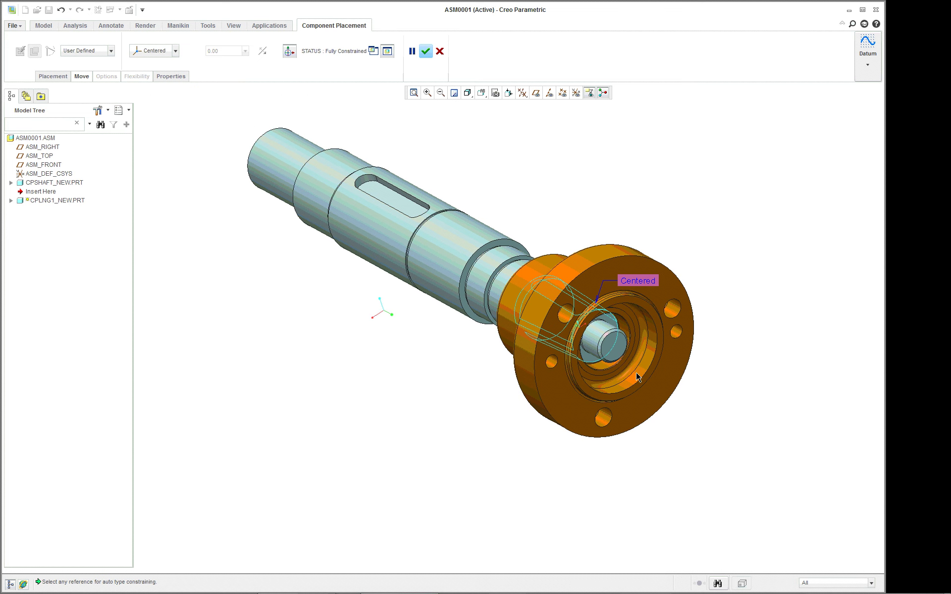
middle_click_drag(635, 377, 560, 338)
key("ctrl+d")
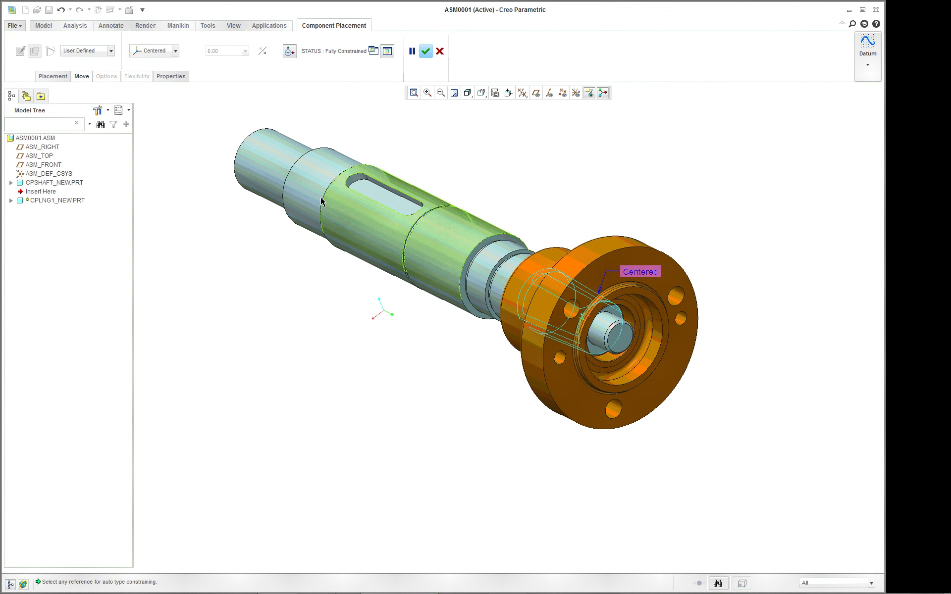
Add a new Automatic constraint to the coupling's placement set.
left_click(45, 77)
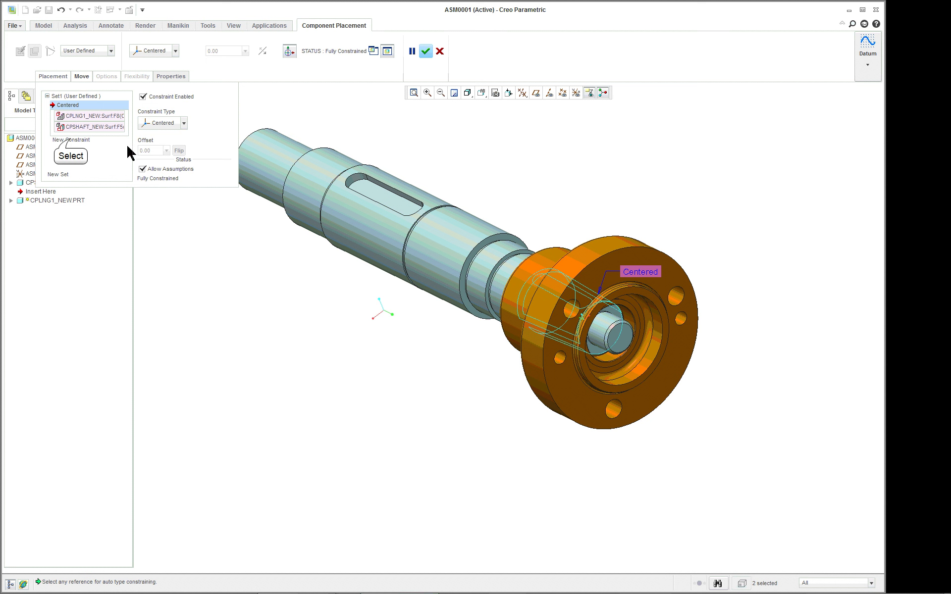
left_click(71, 139)
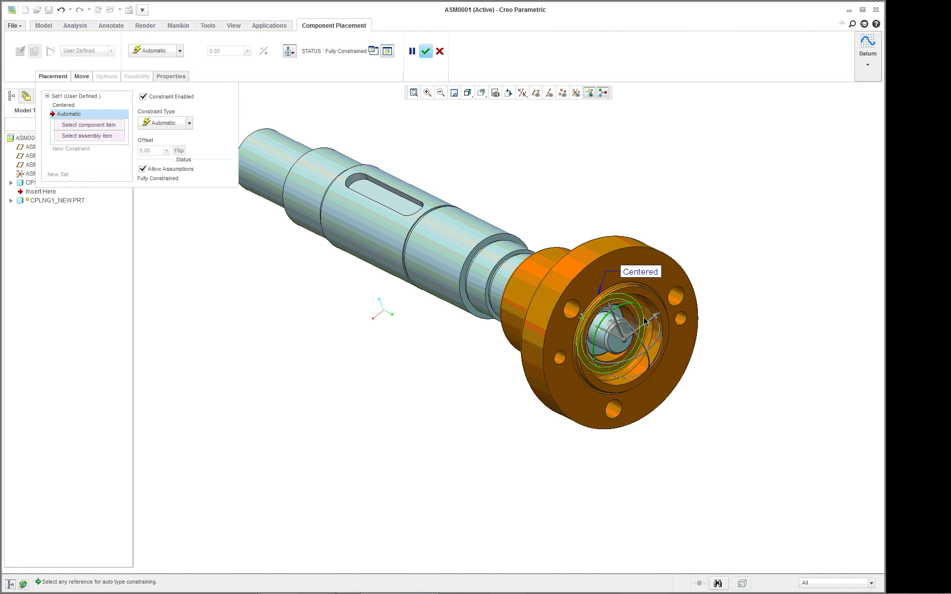
scroll(647, 322, "down", 2)
scroll(646, 322, "down", 1)
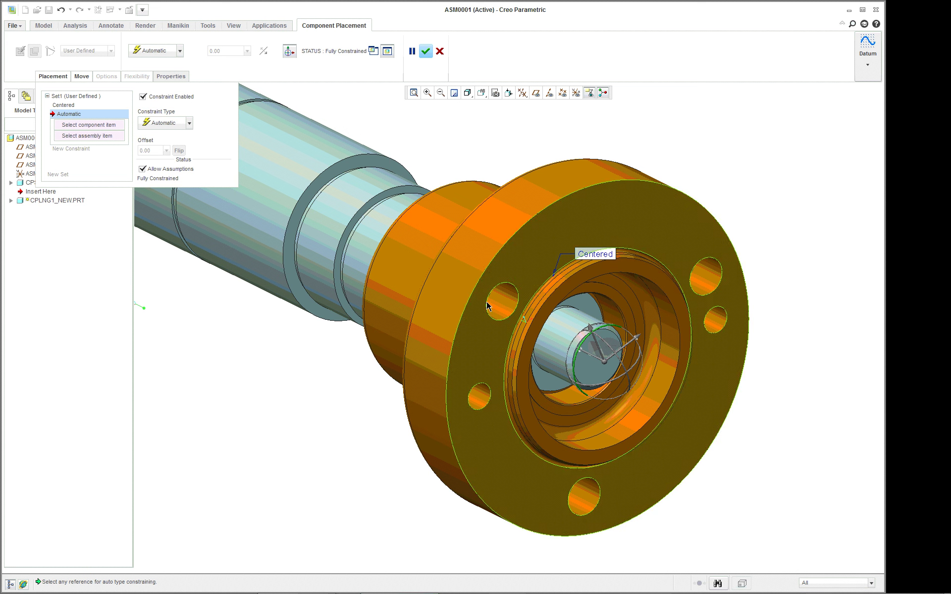
Inspect the coupling and shaft in Hidden Line display and return to Shading With Edges.
left_click(480, 94)
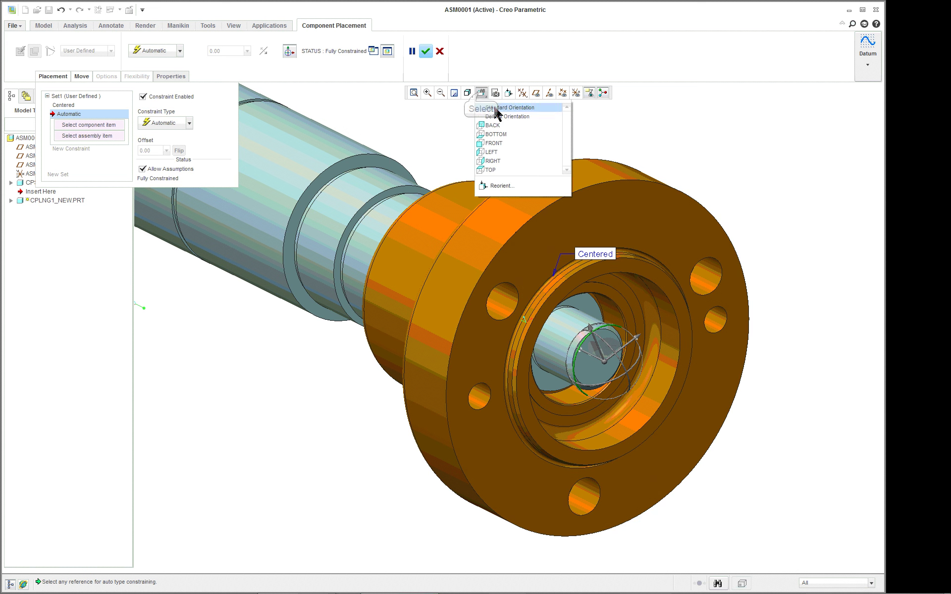
left_click(467, 93)
left_click(467, 93)
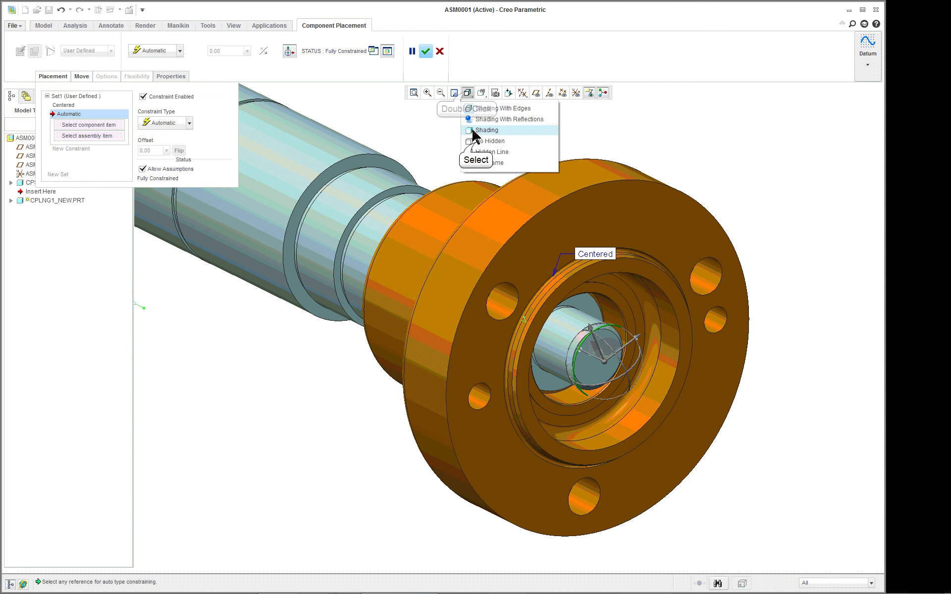
left_click(490, 152)
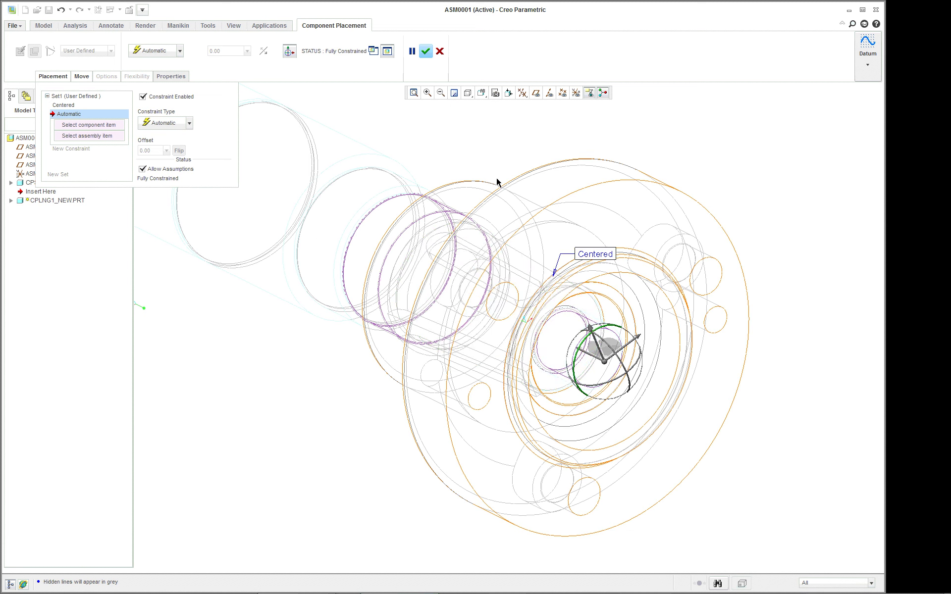
scroll(516, 290, "down", 3)
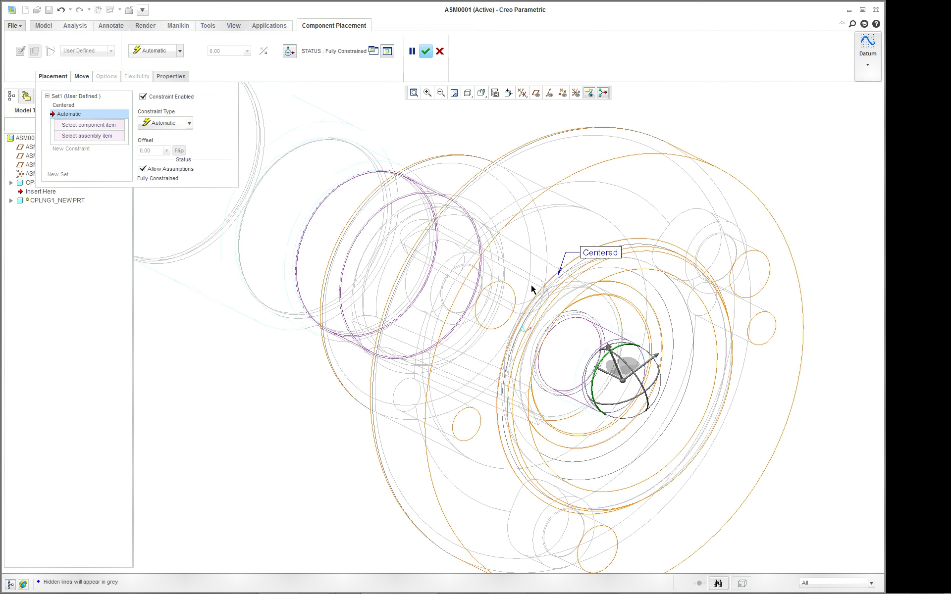
scroll(531, 290, "up", 3)
left_click(467, 93)
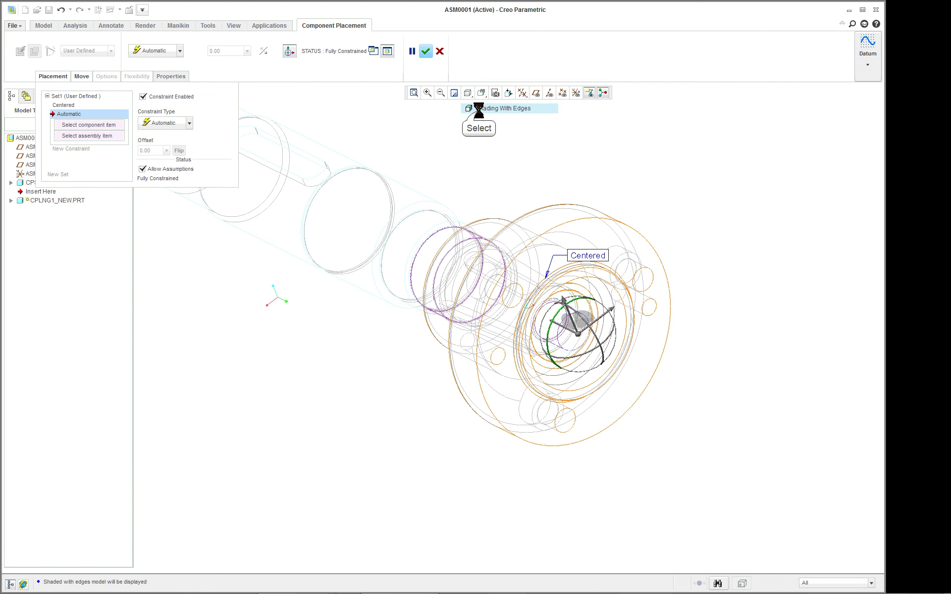
left_click(475, 108)
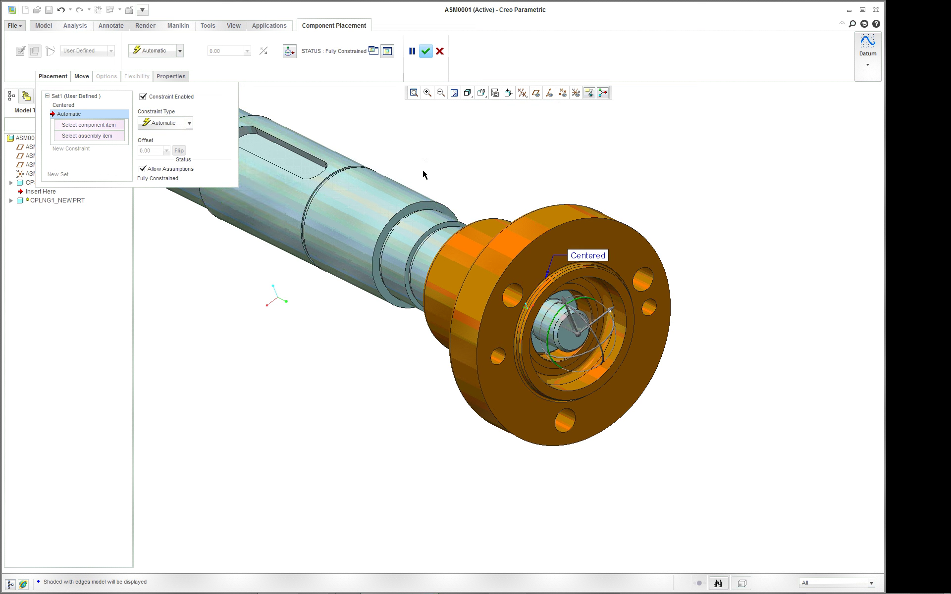
Disable the Centered constraint and move the coupling clear of the shaft end.
left_click(64, 105)
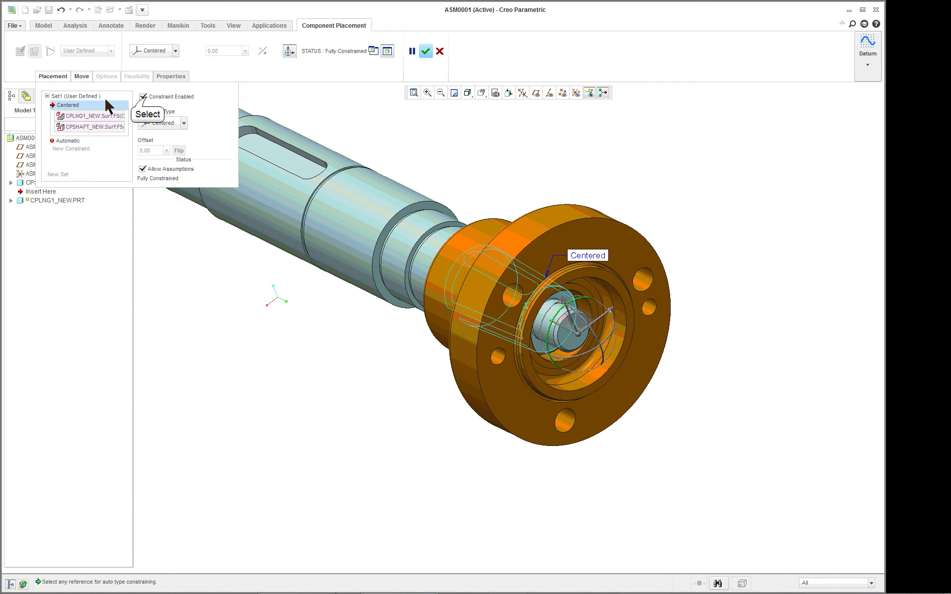
left_click(143, 96)
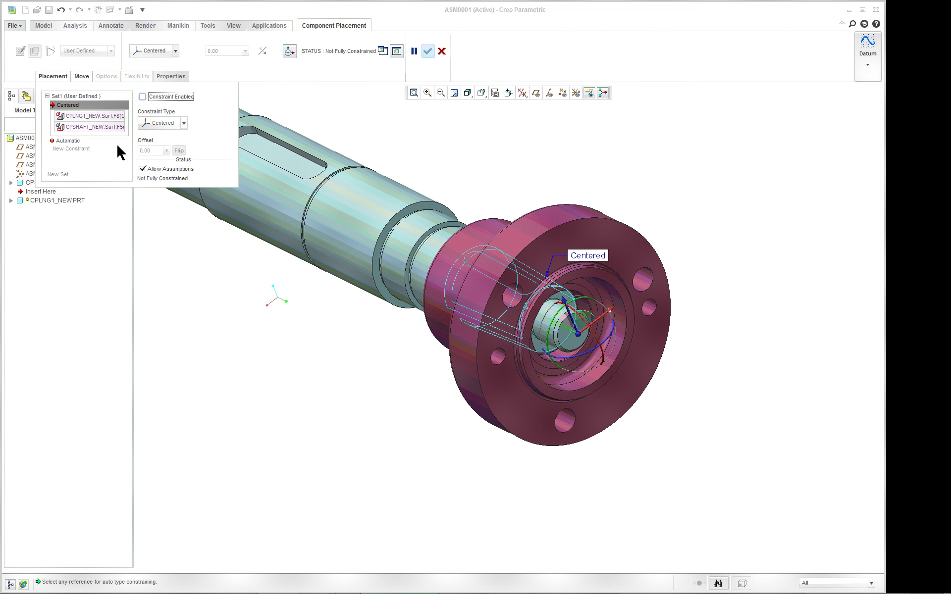
left_click_drag(579, 337, 732, 435)
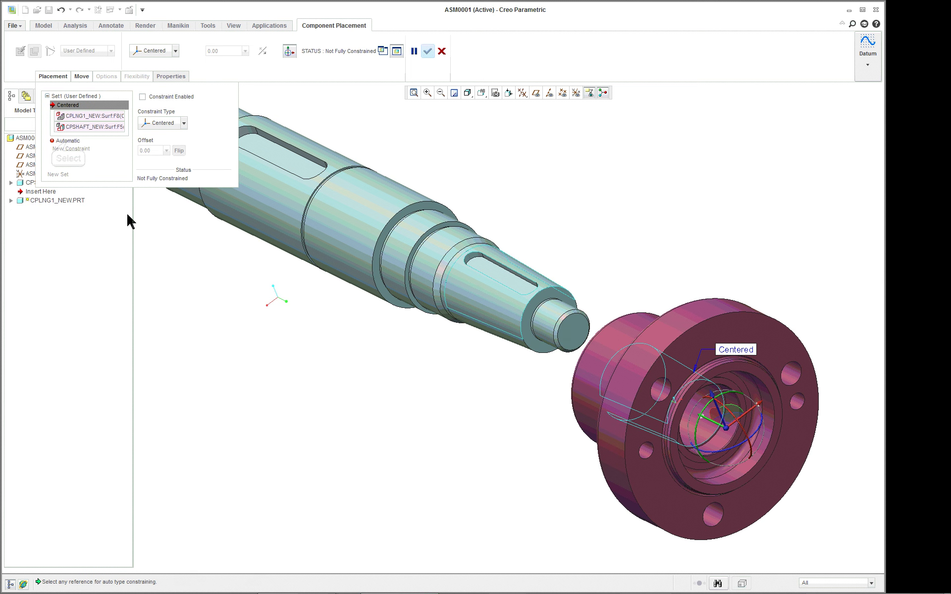
Reference a side face of the shaft-end keyway and one of the coupling's keyway in the Automatic constraint, and re-enable the Centered constraint.
left_click(70, 144)
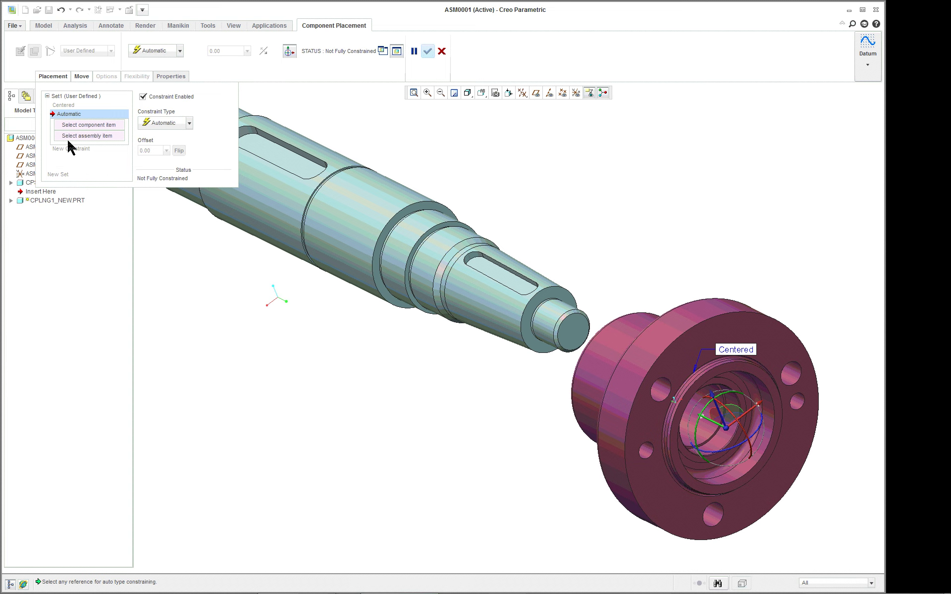
scroll(521, 273, "up", 6)
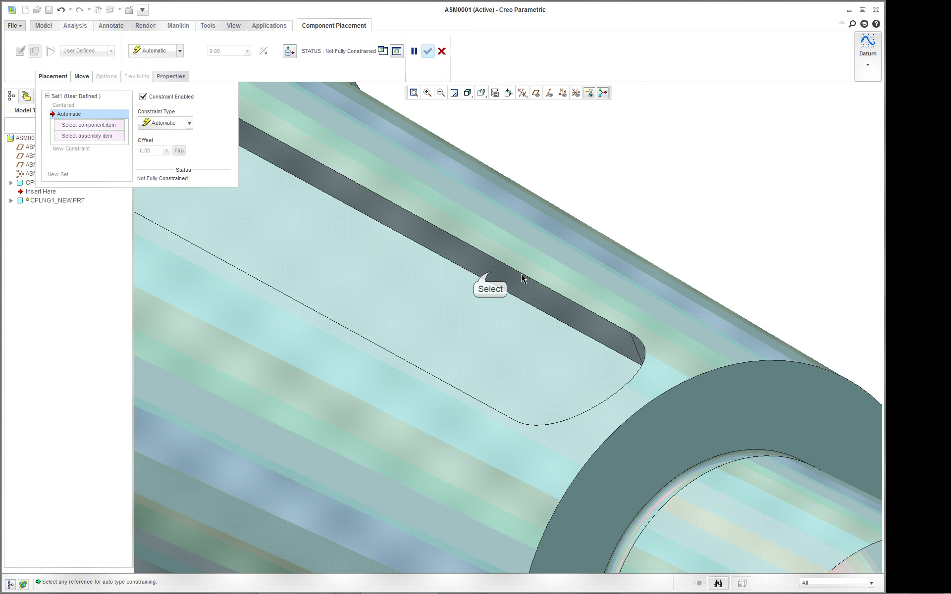
left_click(490, 272)
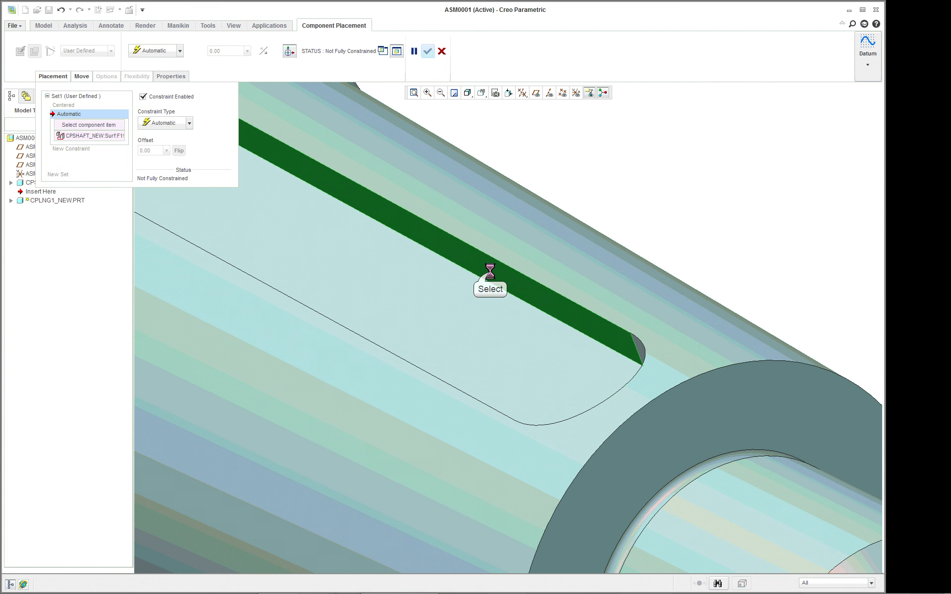
scroll(490, 273, "down", 6)
scroll(496, 272, "down", 2)
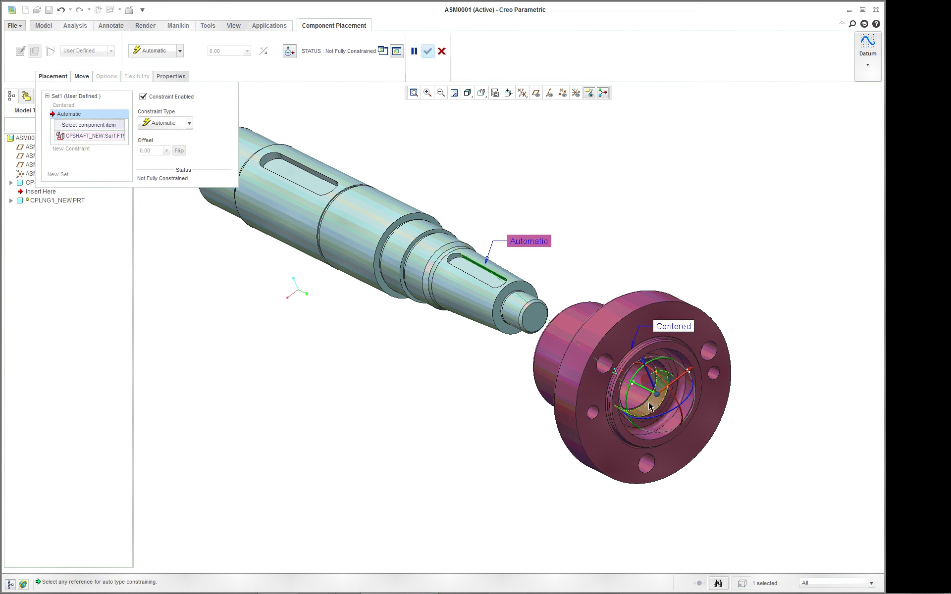
middle_click_drag(651, 401, 491, 430)
scroll(220, 336, "down", 6)
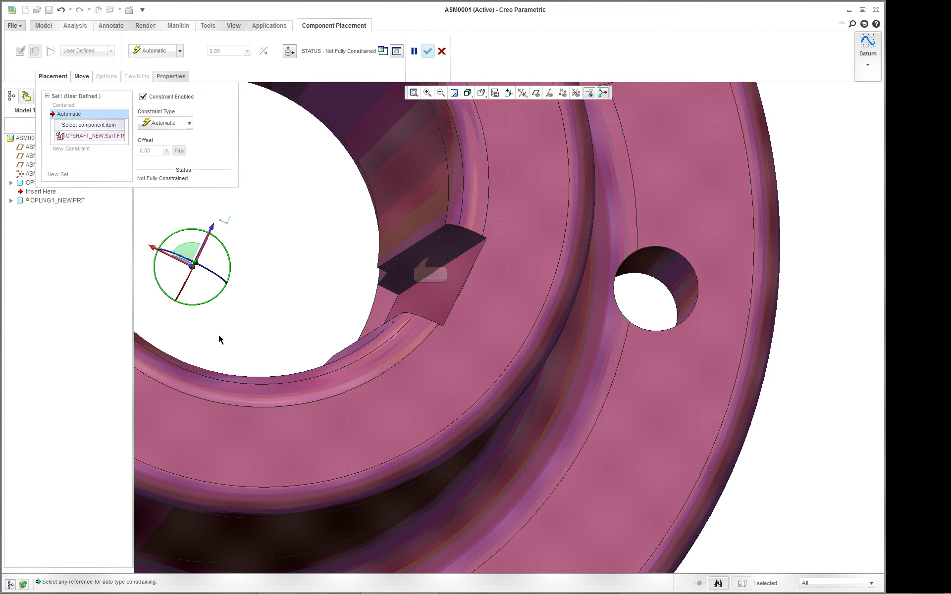
left_click(431, 261)
scroll(545, 262, "up", 10)
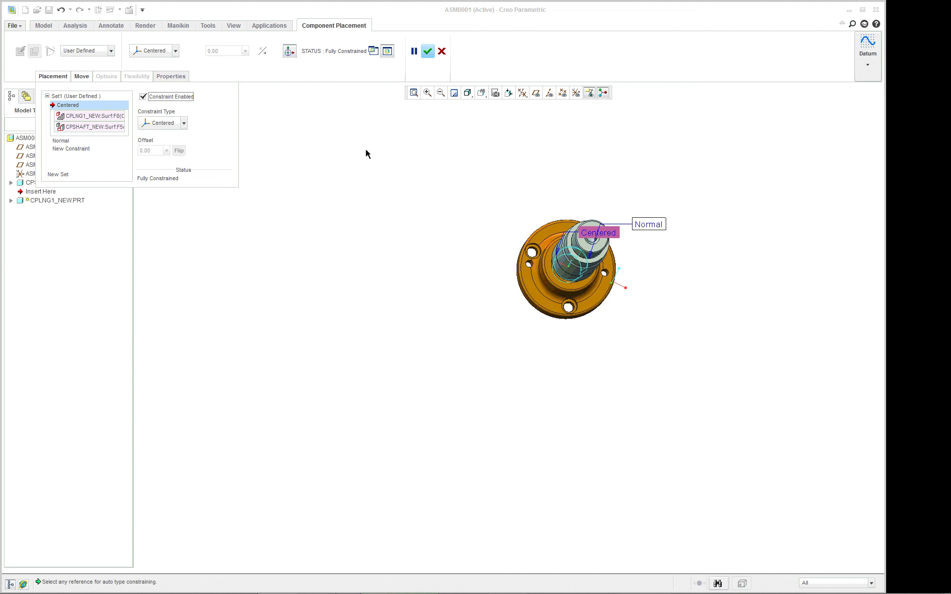
Display the assembly in Hidden Line style to expose the keyways inside the coupling.
middle_click_drag(500, 236, 736, 255)
scroll(794, 292, "down", 8)
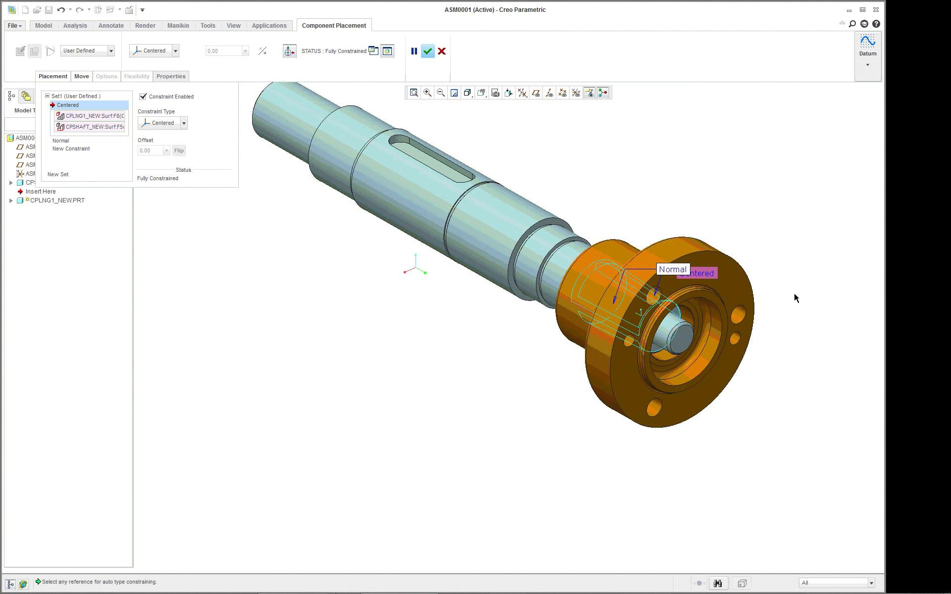
scroll(780, 292, "up", 5)
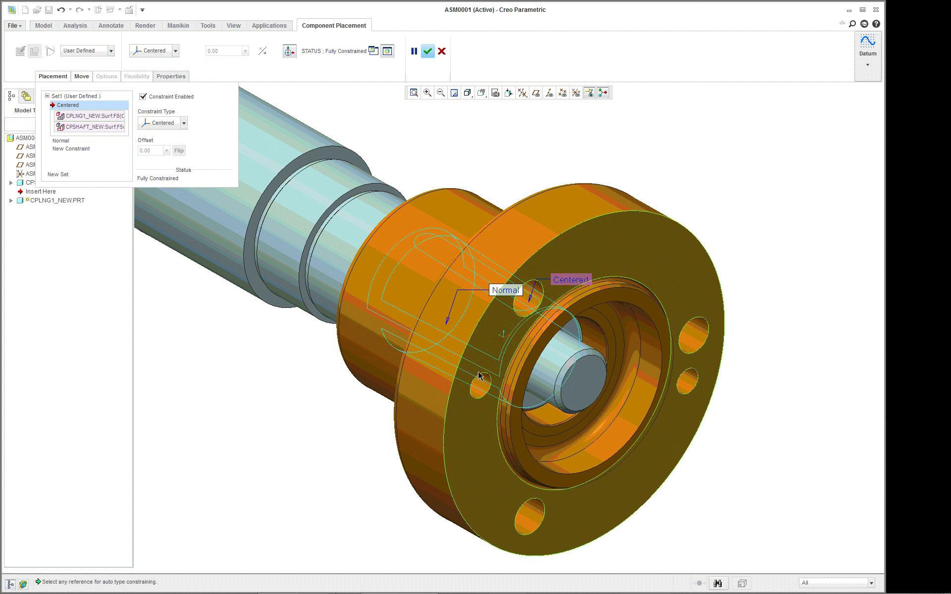
left_click(473, 93)
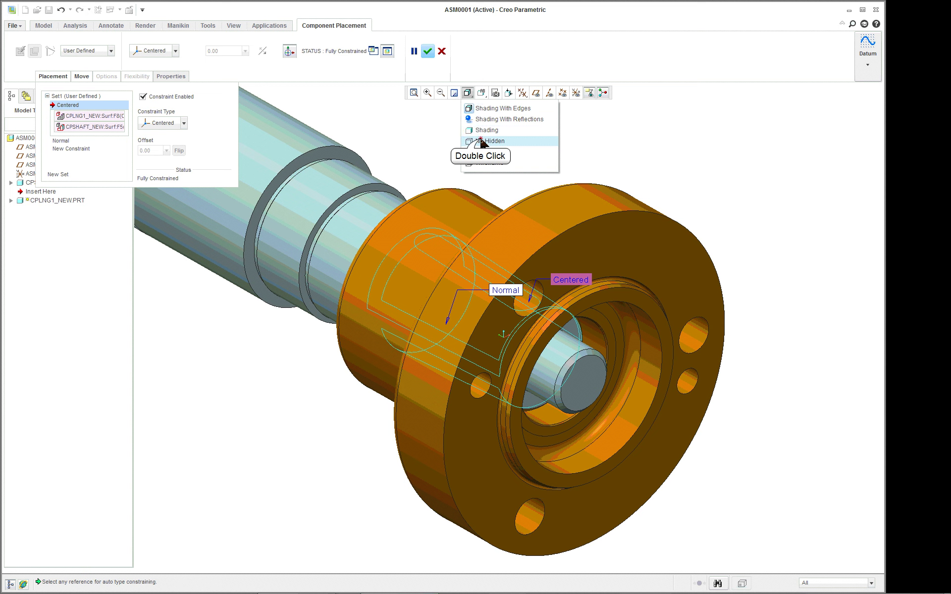
double_click(481, 141)
left_click(467, 93)
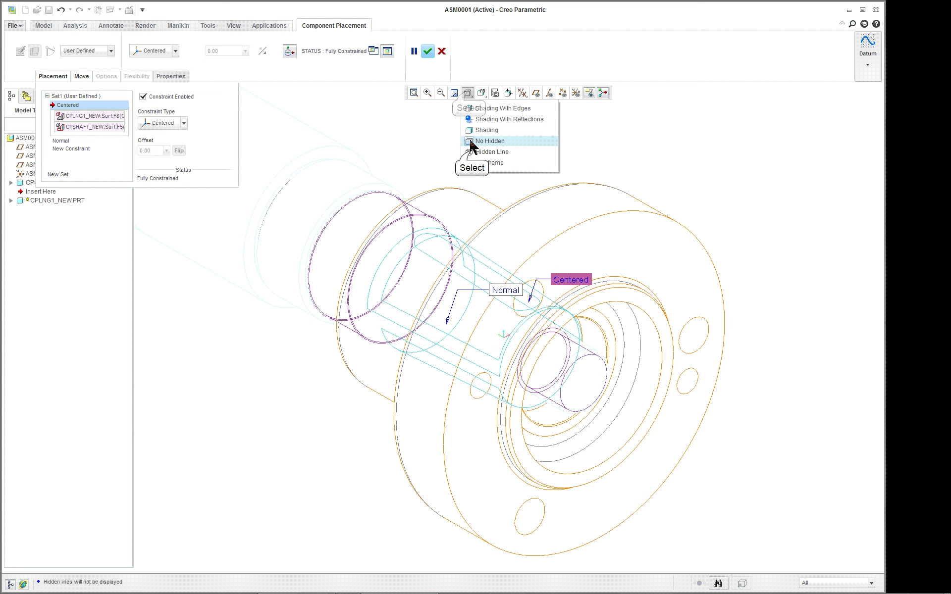
left_click(475, 152)
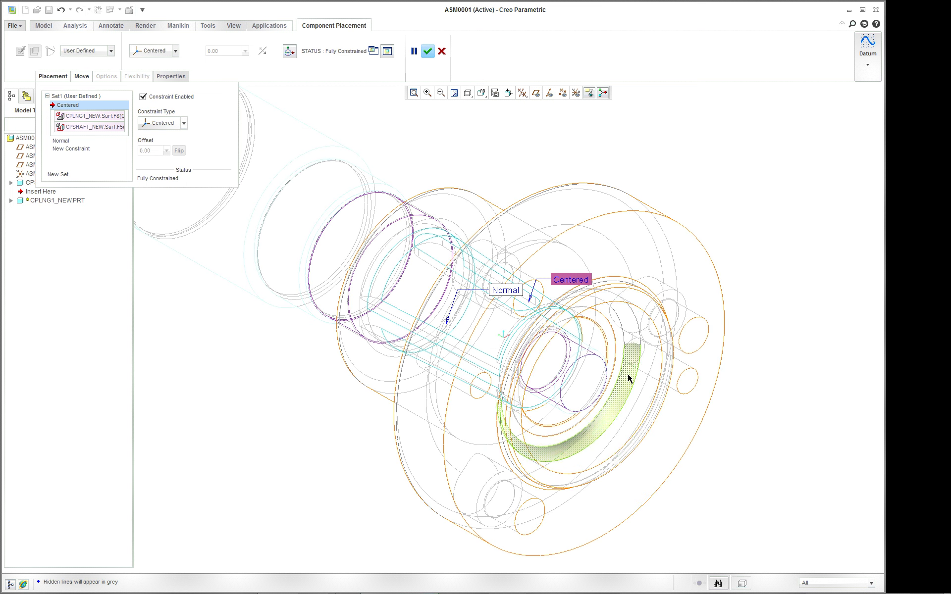
middle_click_drag(627, 373, 541, 357)
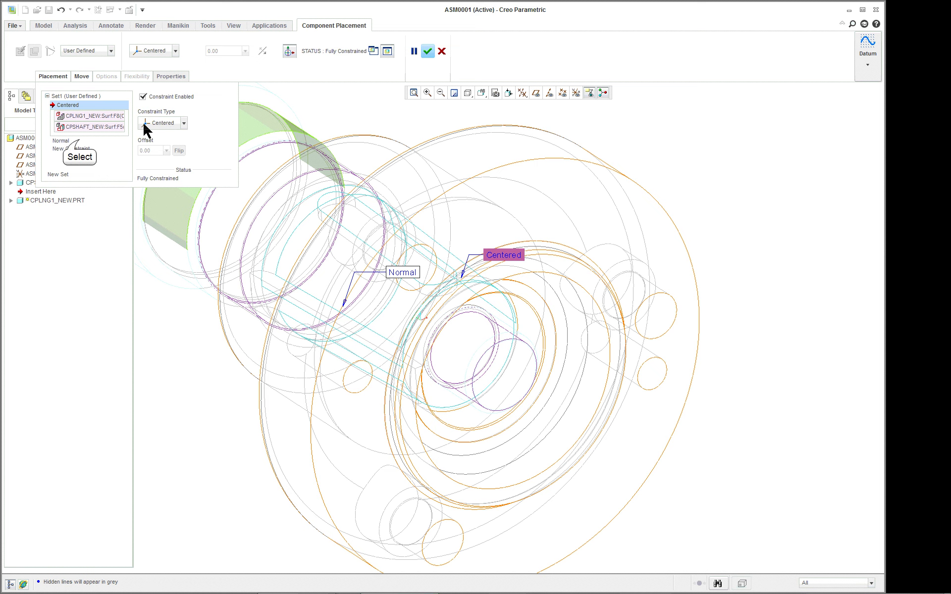
Change the keyway faces' constraint type to Coincident and flip its orientation.
left_click(70, 141)
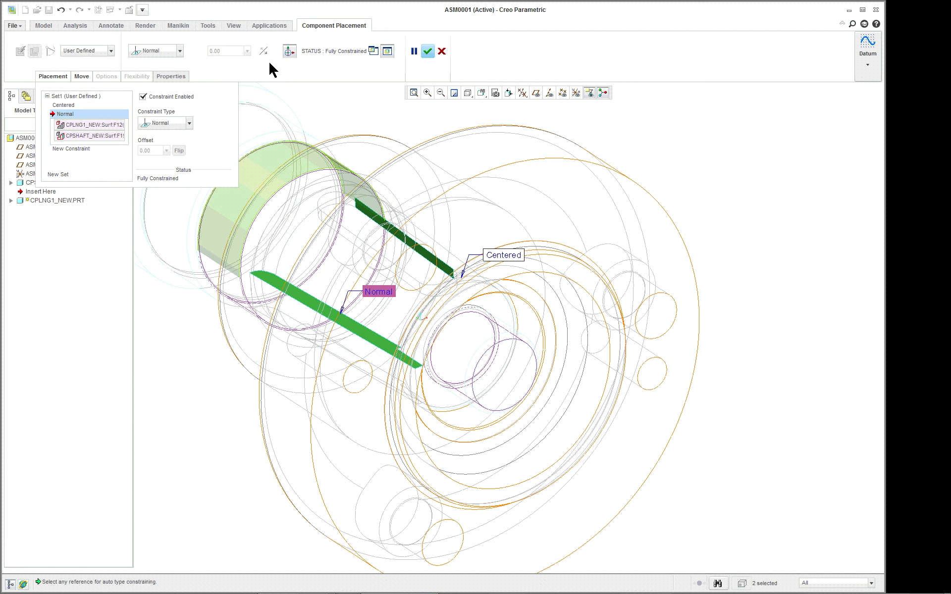
left_click(189, 123)
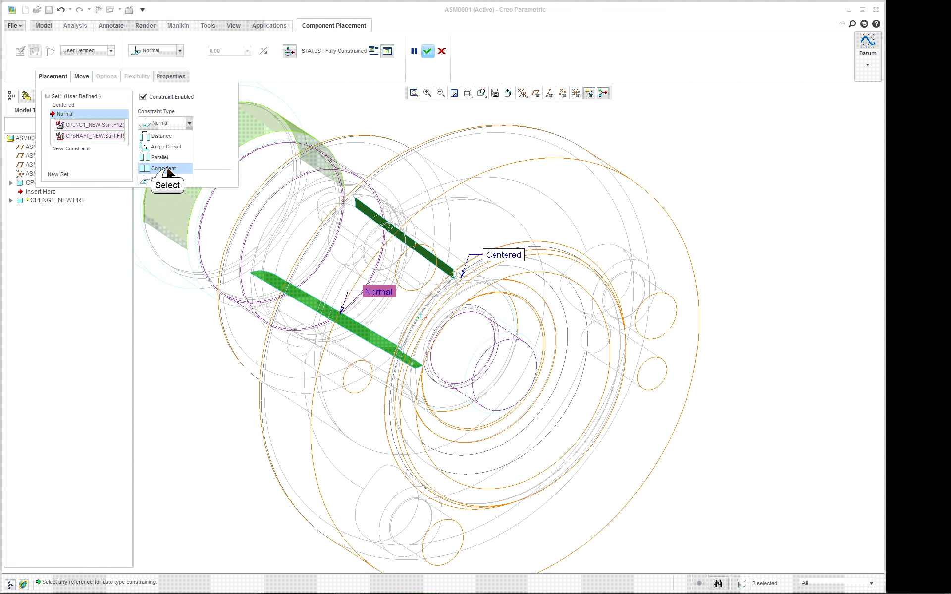
left_click(167, 169)
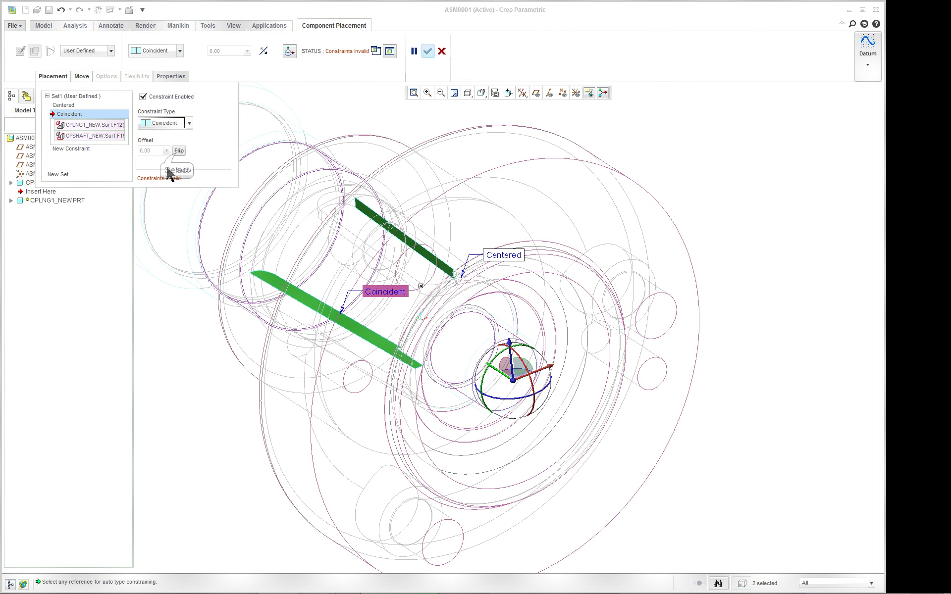
left_click(177, 151)
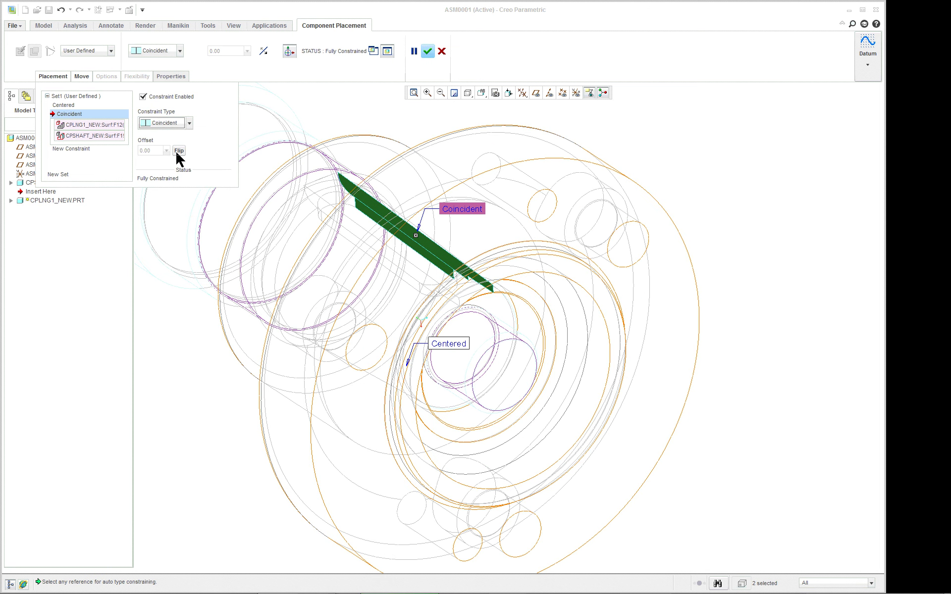
scroll(327, 166, "up", 3)
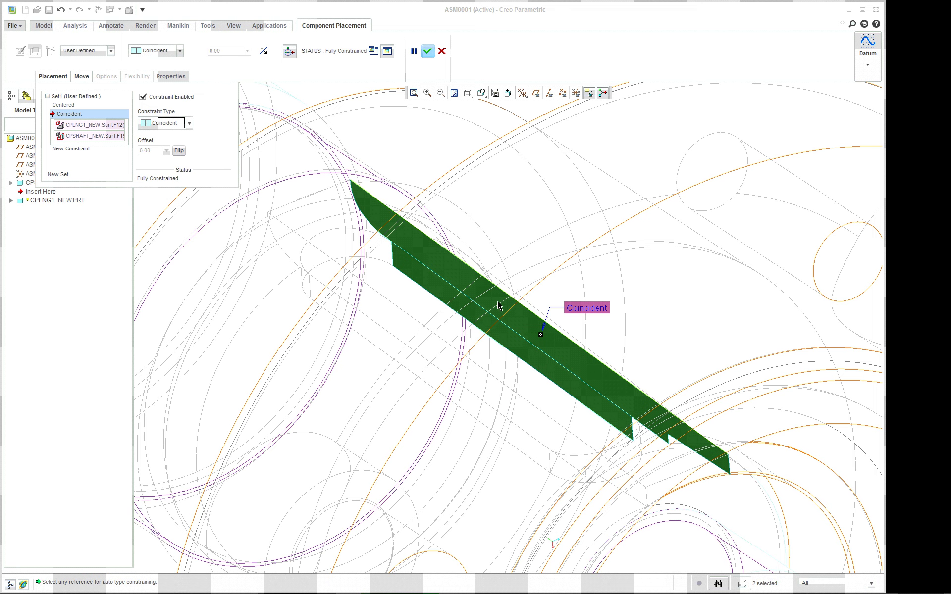
Accept the coupling's placement and display the assembly shaded with edges.
scroll(532, 356, "down", 3)
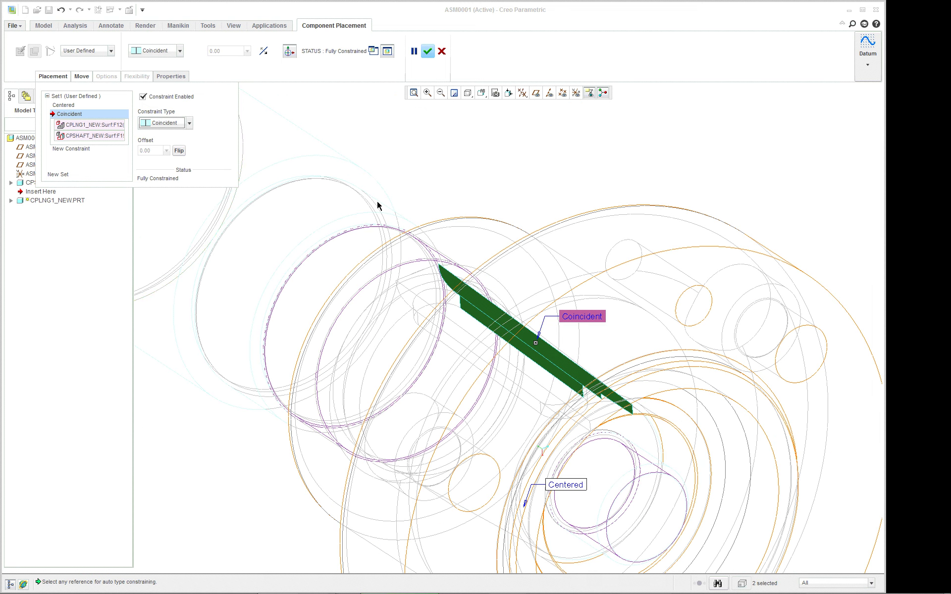
scroll(551, 147, "down", 2)
left_click(428, 51)
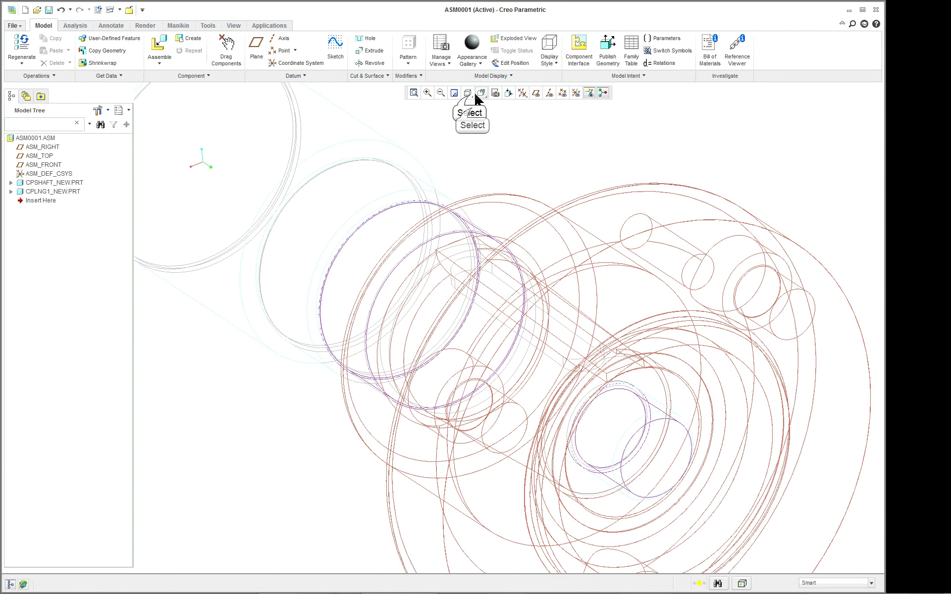
left_click(470, 93)
left_click(502, 108)
scroll(562, 179, "down", 3)
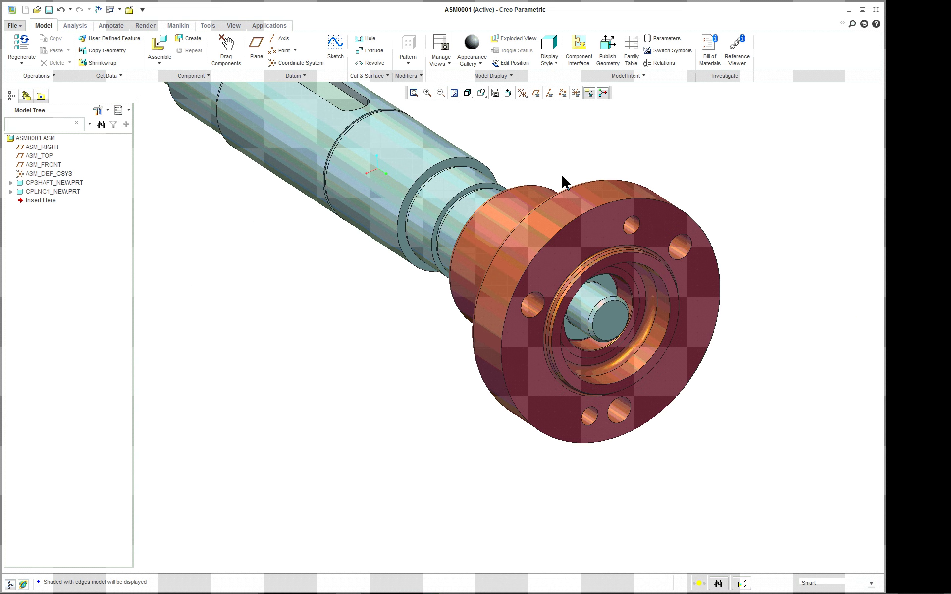
Insert key_new.prt as a new component and move it beside the shaft-end keyway.
mouse_move(569, 193)
middle_mouse_down()
mouse_move(522, 177)
mouse_move(580, 197)
middle_mouse_up()
scroll(539, 184, "up", 5)
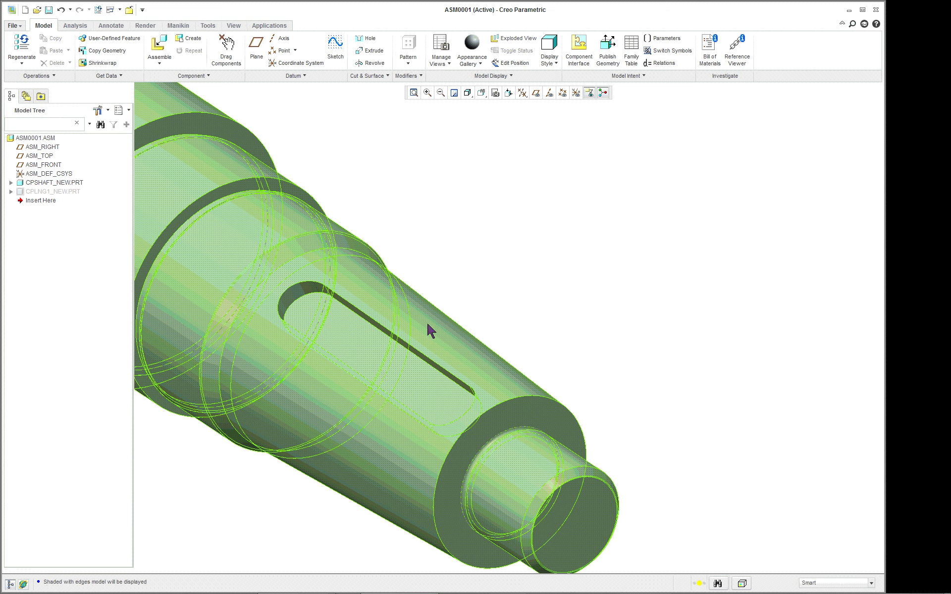
key("ctrl+d")
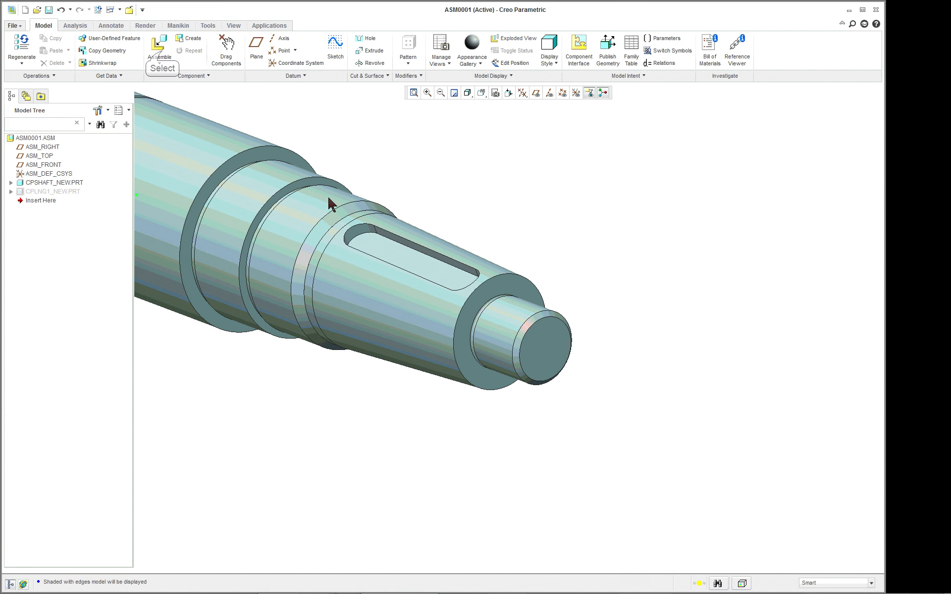
left_click(159, 47)
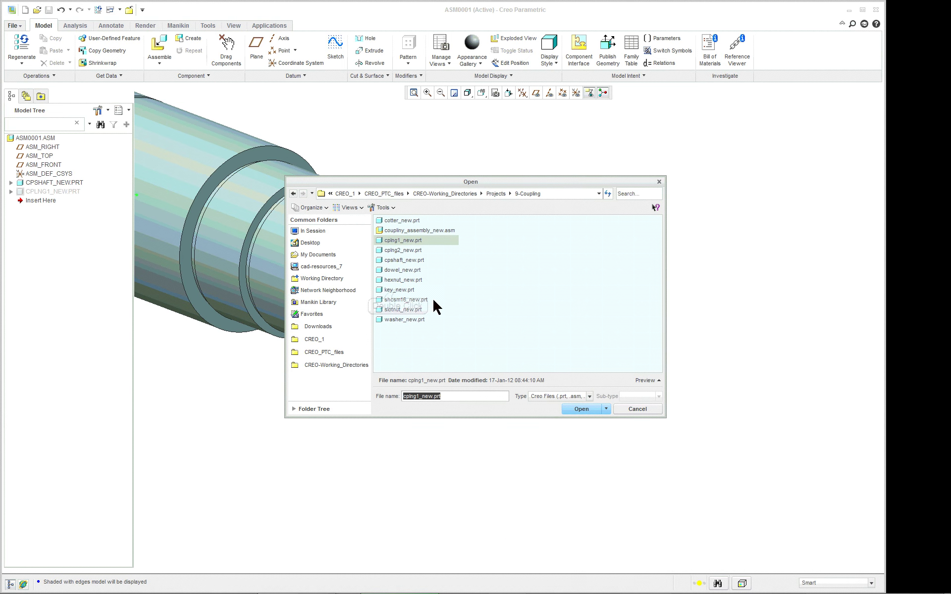
double_click(398, 289)
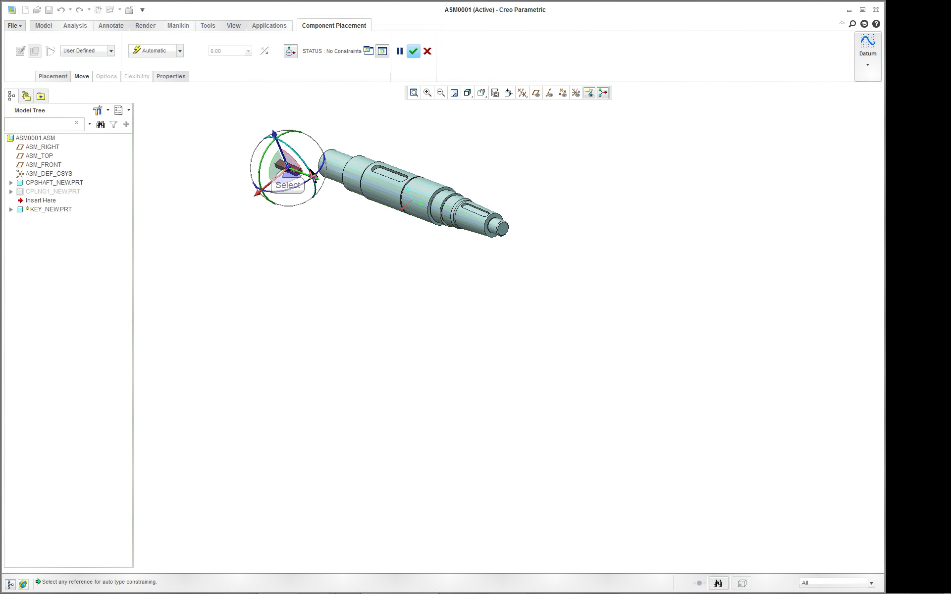
left_click_drag(288, 171, 507, 212)
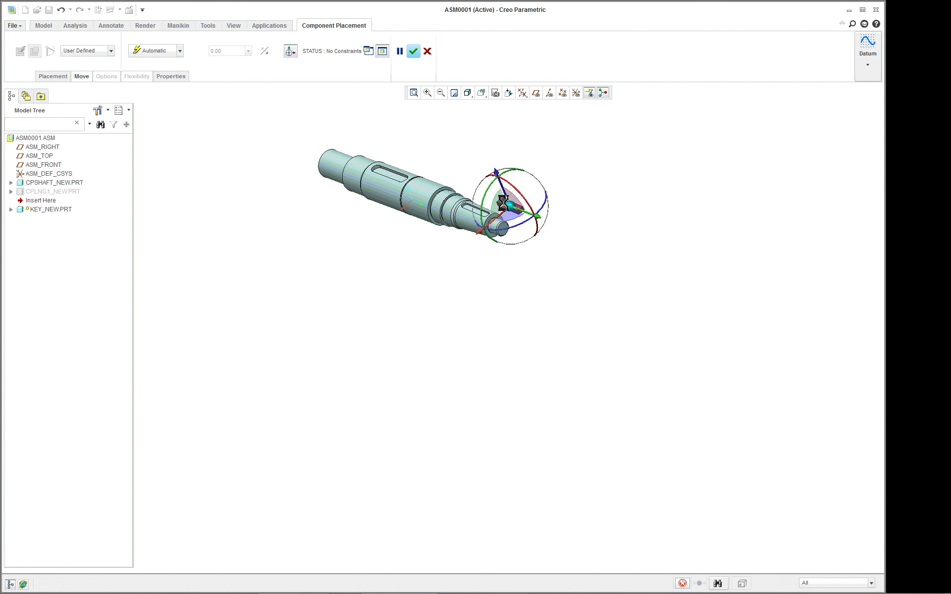
scroll(487, 207, "up", 5)
scroll(487, 207, "down", 4)
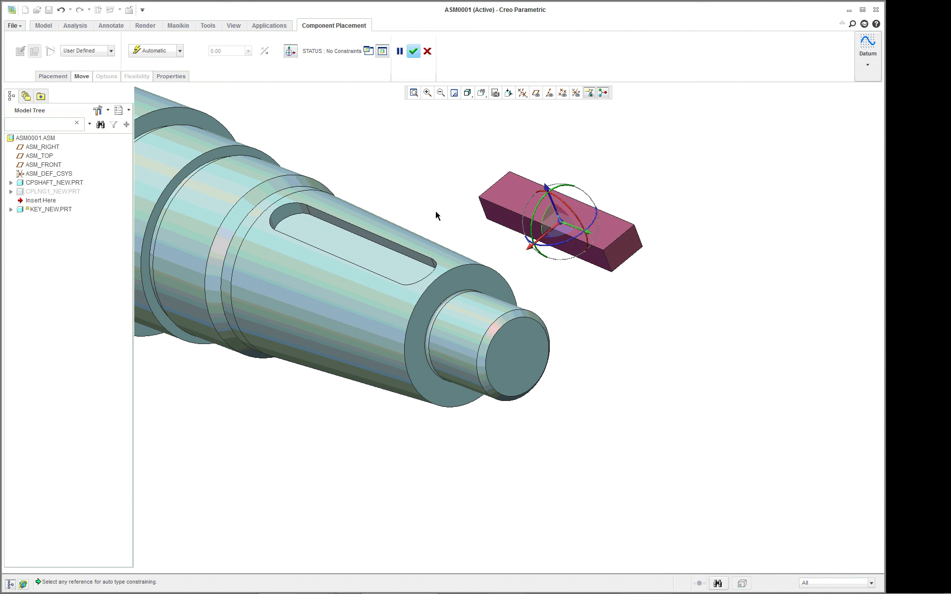
scroll(426, 210, "up", 1)
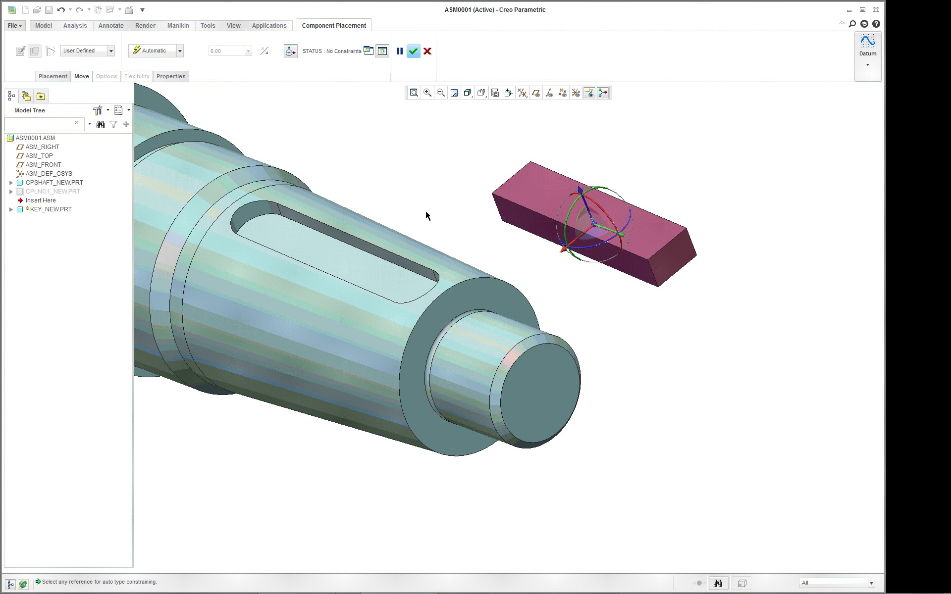
Pair the shaft-end keyway's floor with the key's bottom face, and the keyway's side wall with the key's side face, as constraint references.
left_click(361, 270)
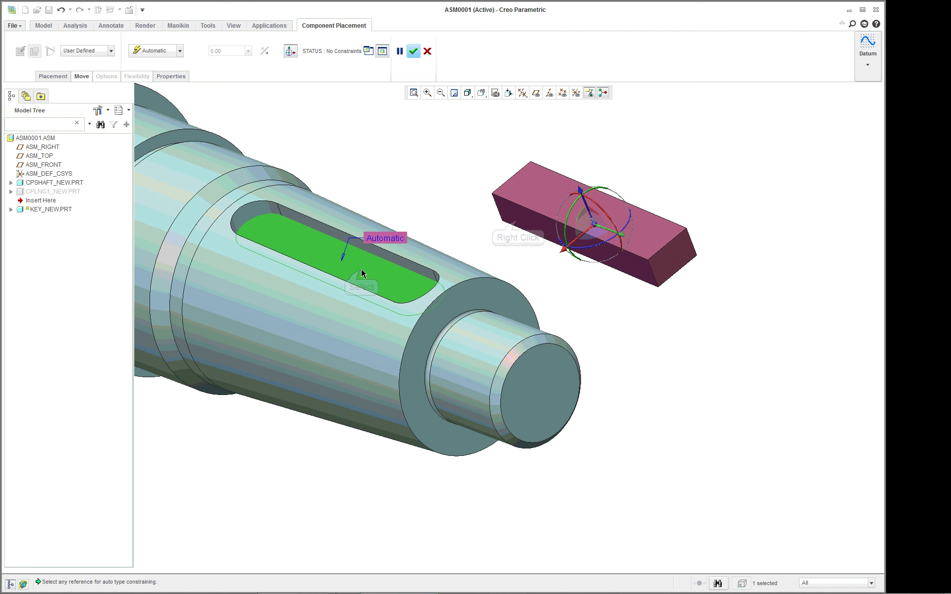
left_click(518, 224)
left_click(508, 227)
left_click(335, 283)
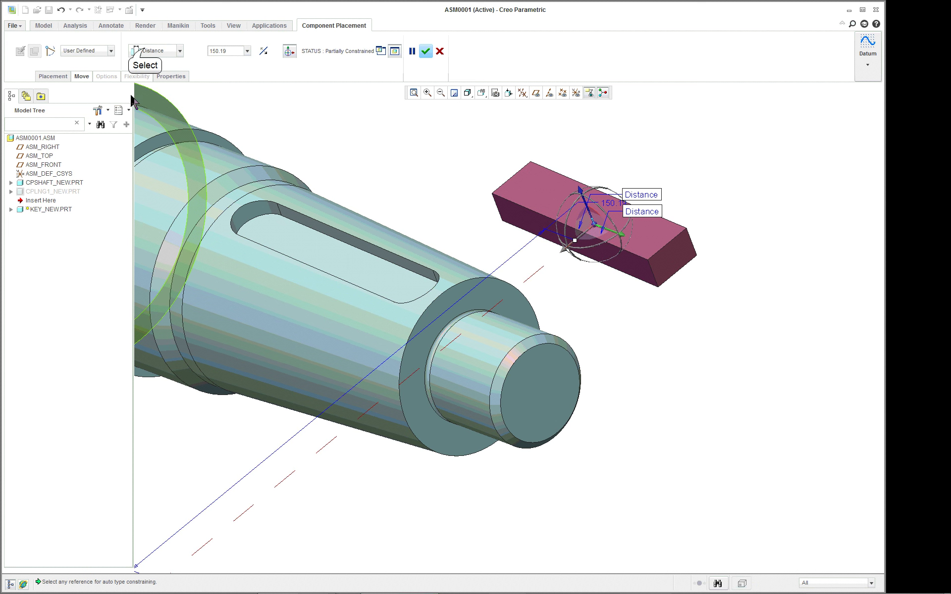
Change the constraint types of the key's side-face pair and bottom-face pair from Distance to Coincident.
left_click(179, 51)
left_click(154, 96)
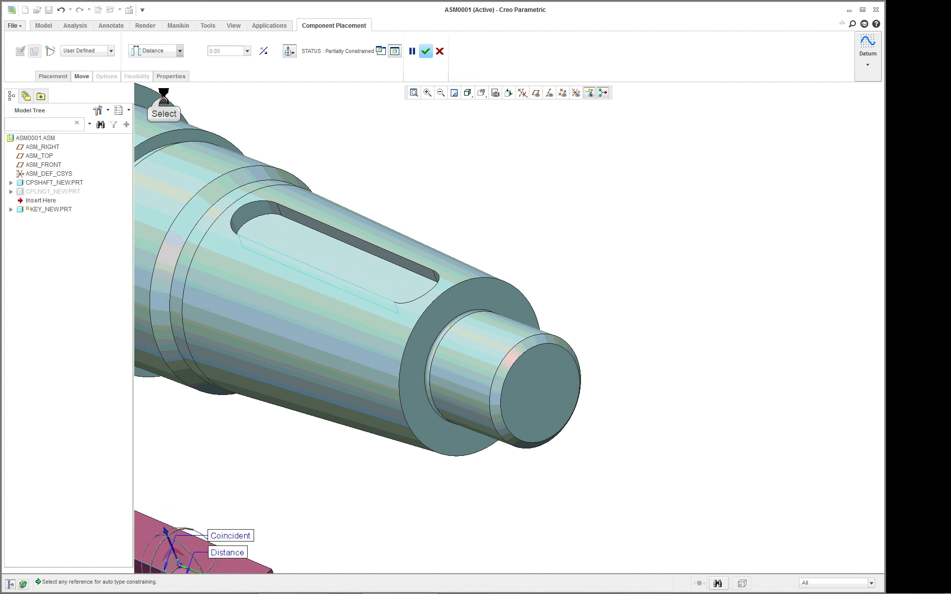
scroll(418, 313, "down", 3)
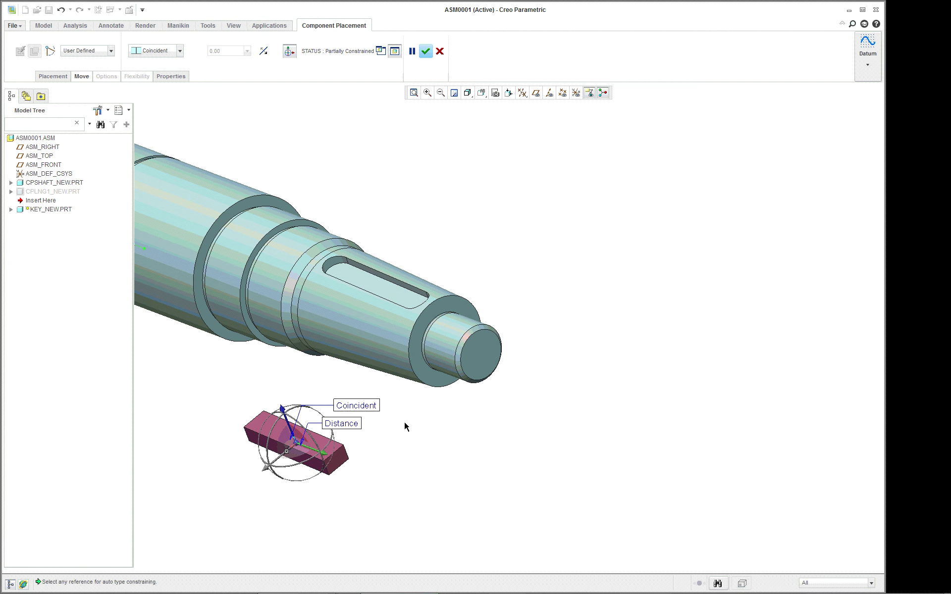
mouse_move(402, 432)
middle_mouse_down()
mouse_move(409, 426)
mouse_move(382, 426)
mouse_move(392, 422)
middle_mouse_up()
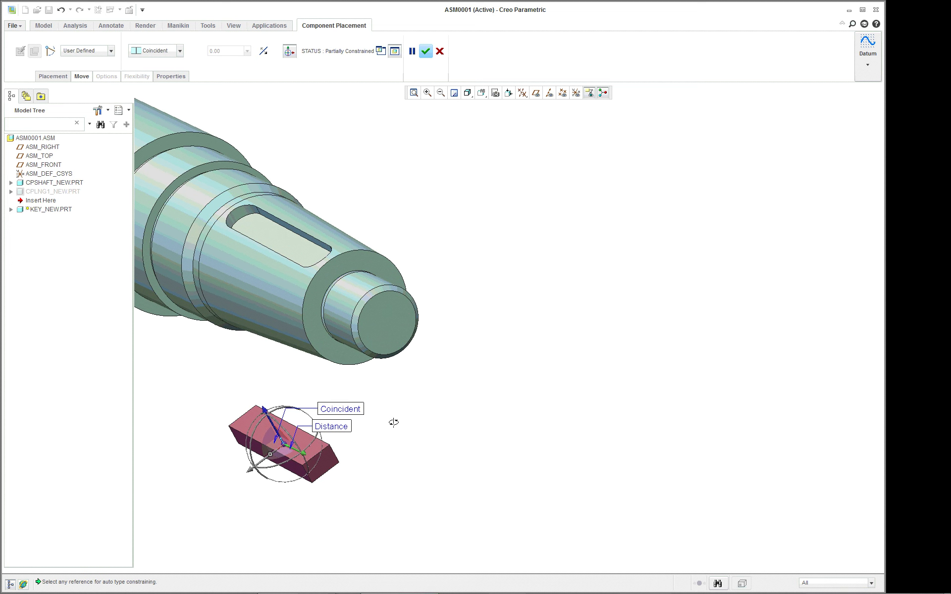
left_click(53, 76)
left_click(69, 105)
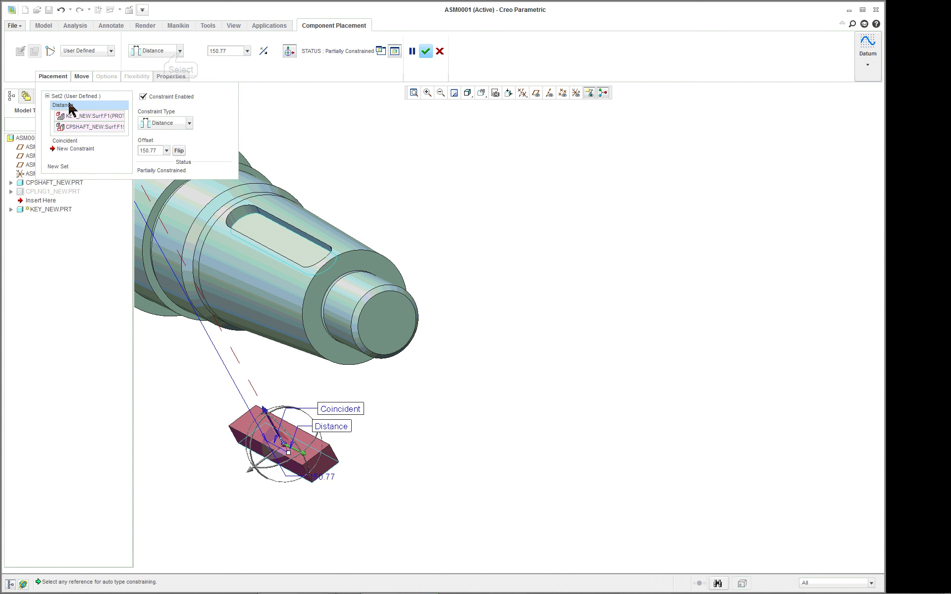
left_click(179, 50)
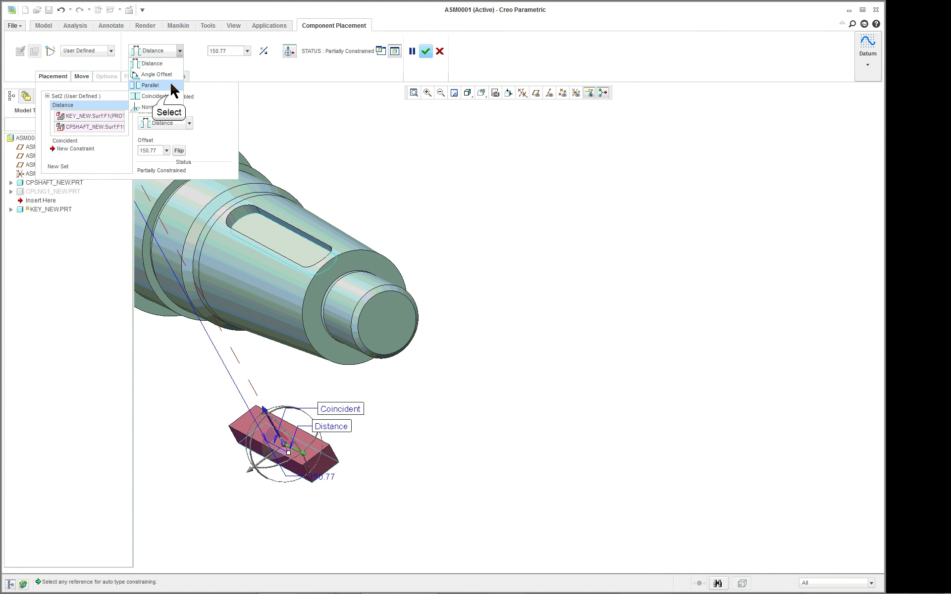
left_click(170, 96)
Slide the key along the shaft to the shaft-end keyway and flip its keyway-floor Coincident constraint.
scroll(316, 222, "up", 5)
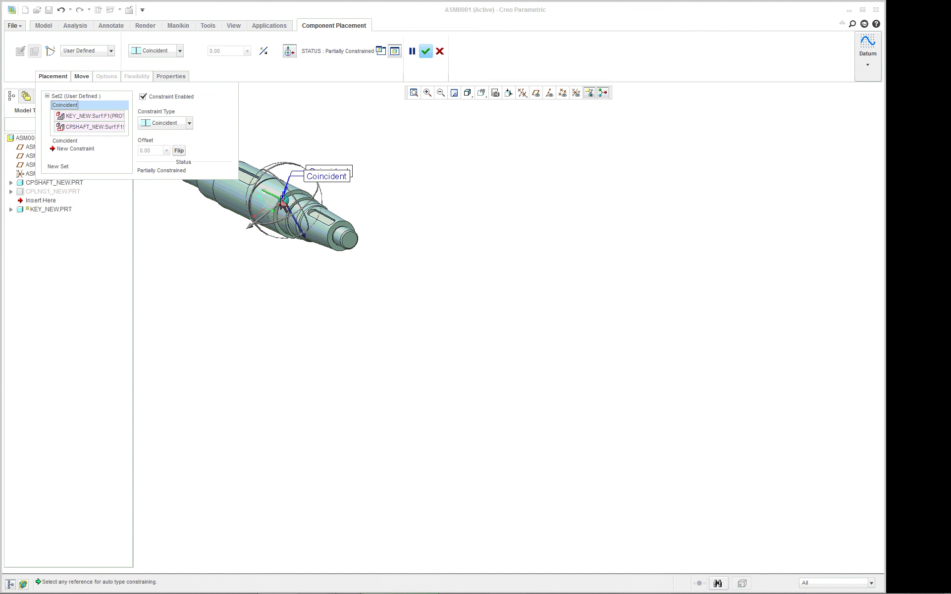
scroll(276, 207, "down", 3)
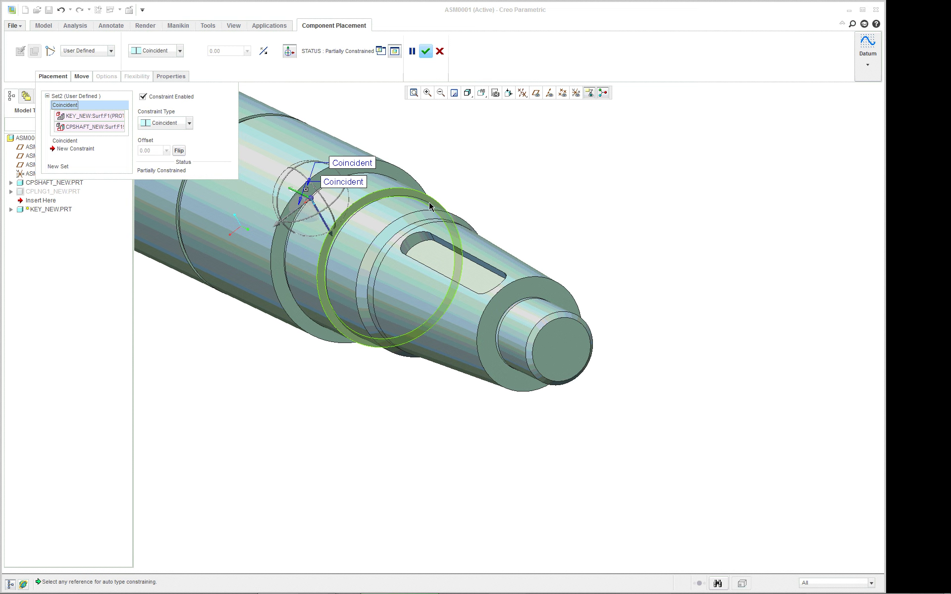
mouse_move(429, 203)
middle_mouse_down()
mouse_move(462, 153)
mouse_move(427, 212)
middle_mouse_up()
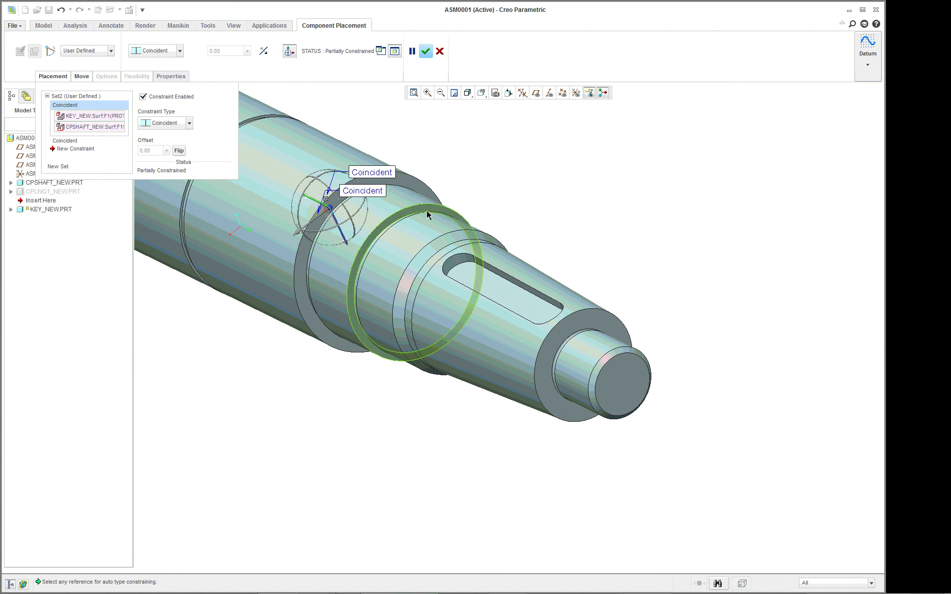
left_click_drag(330, 208, 781, 414)
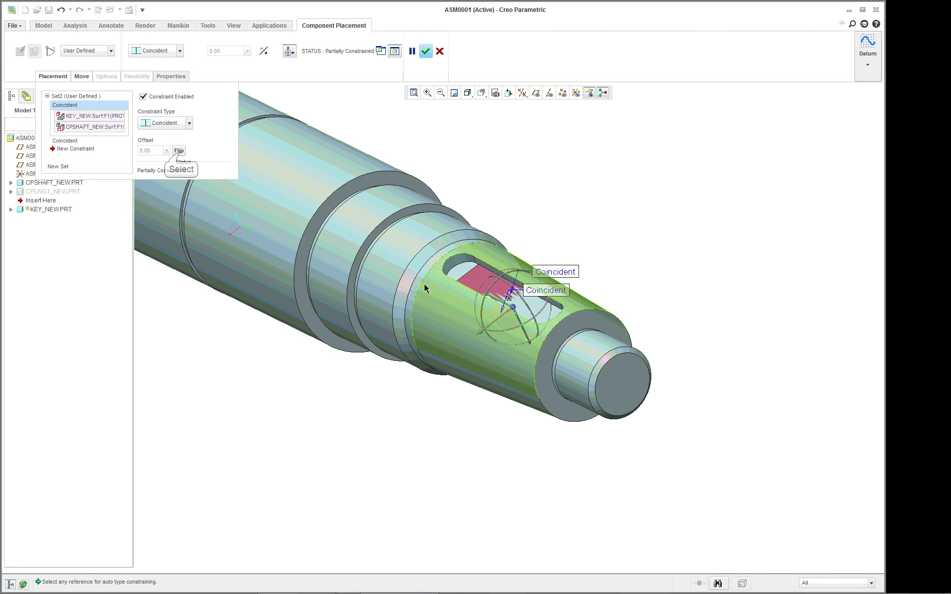
left_click(179, 150)
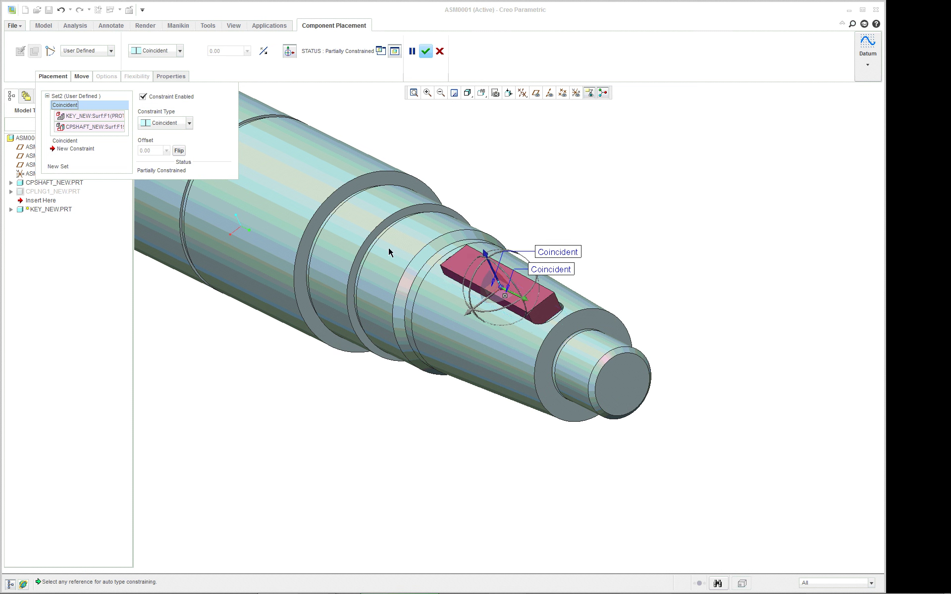
Slide the key toward the shaft's end face to uncover the keyway's inner rounded end.
scroll(596, 335, "down", 3)
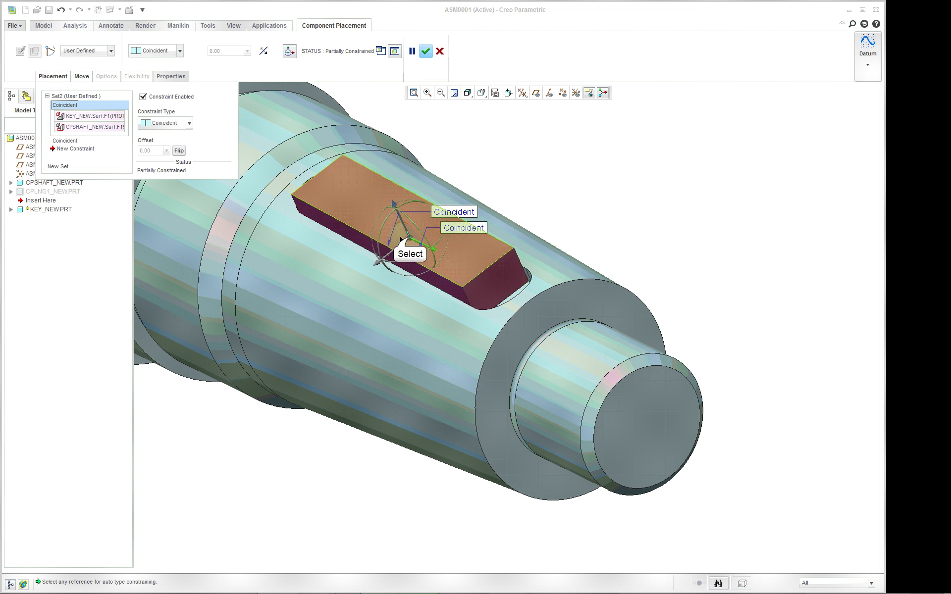
left_click_drag(404, 234, 483, 296)
middle_click_drag(339, 222, 388, 220)
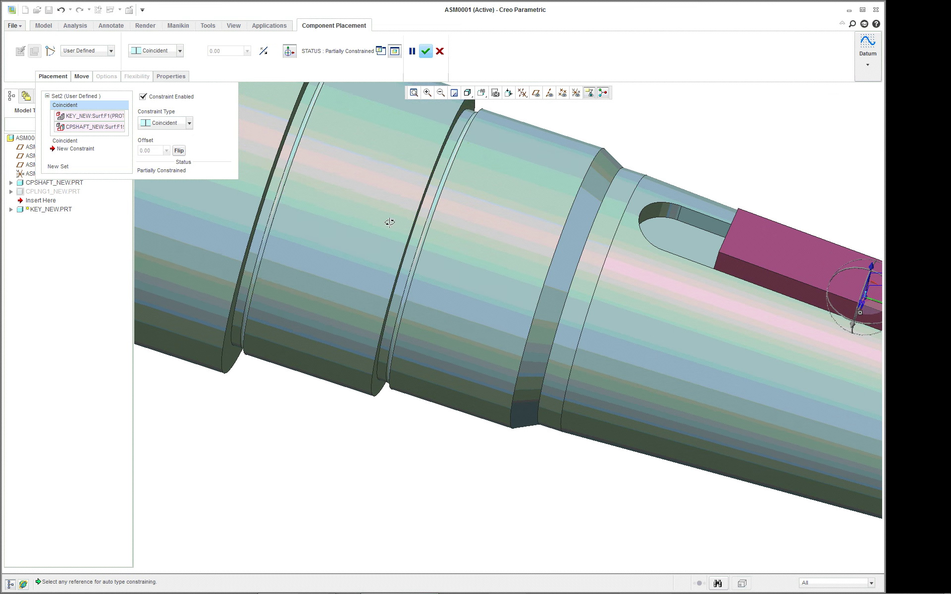
scroll(803, 221, "down", 4)
Add a new Automatic constraint to the key and reference the vertical edge of its inner end face.
right_click(755, 175)
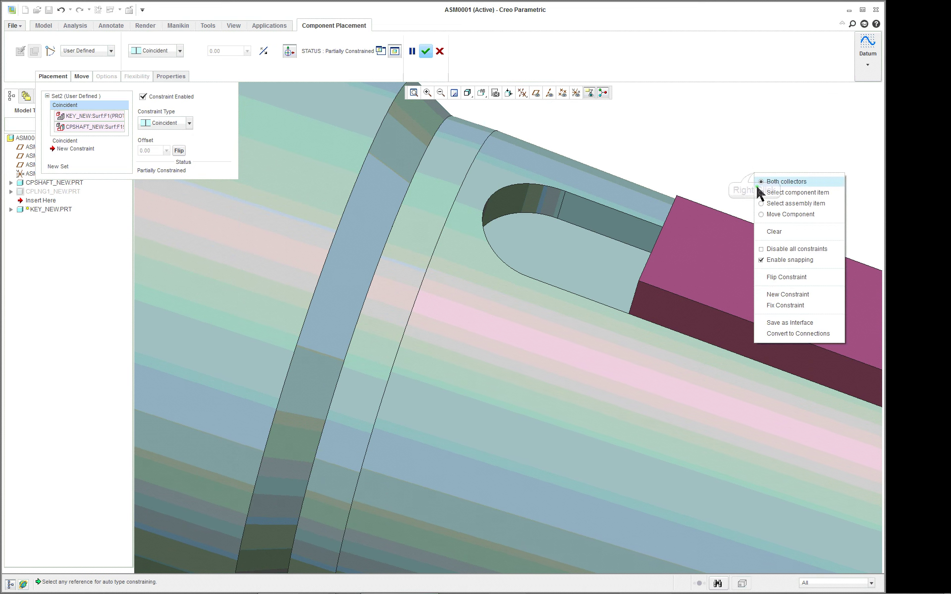
left_click(801, 297)
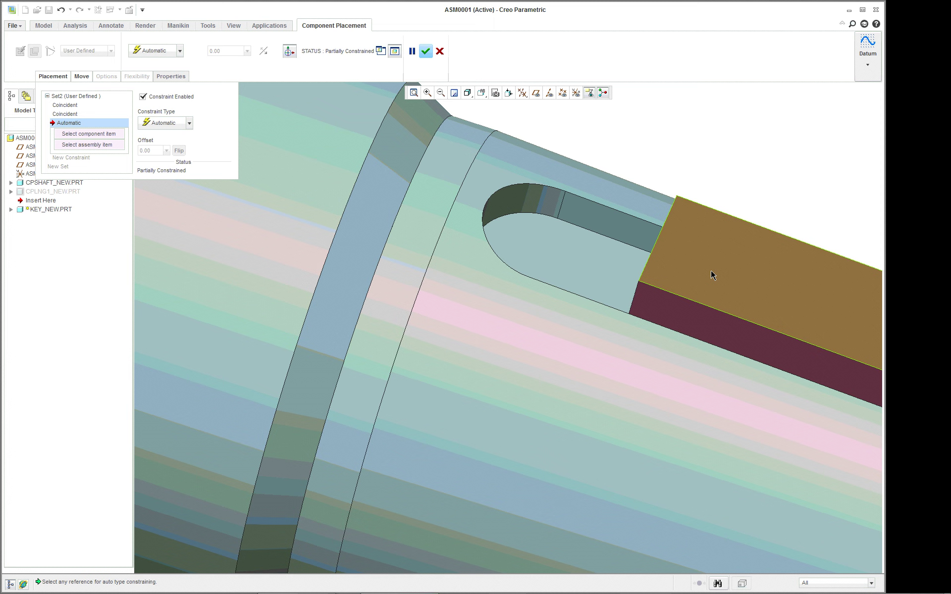
right_click(565, 204)
right_click(562, 202)
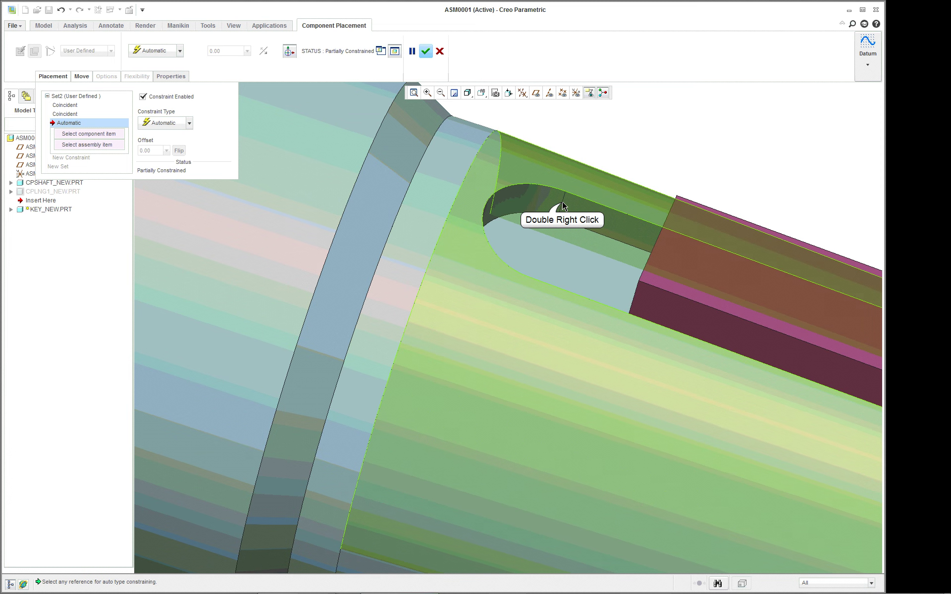
right_click(563, 204)
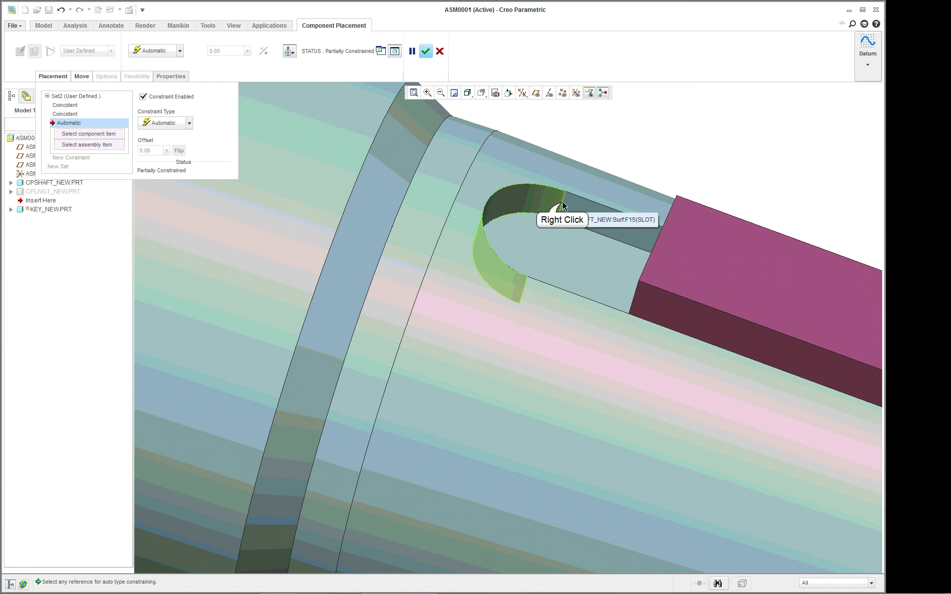
mouse_move(578, 217)
middle_mouse_down()
mouse_move(613, 215)
mouse_move(556, 162)
mouse_move(577, 202)
middle_mouse_up()
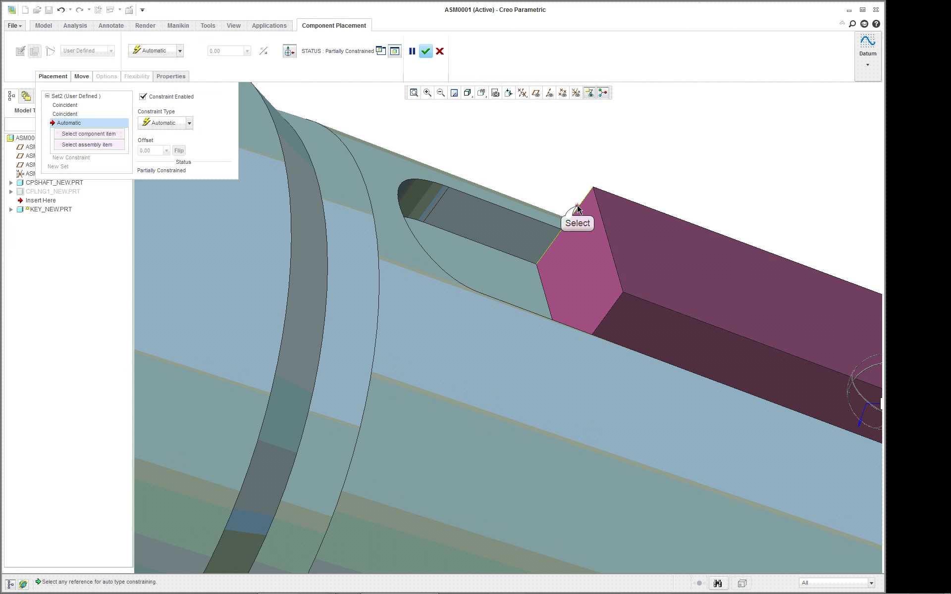
left_click(577, 208)
Reference the keyway edge where the rounded end meets the side wall for the Coincident constraint, and accept the key's placement.
right_click(435, 206)
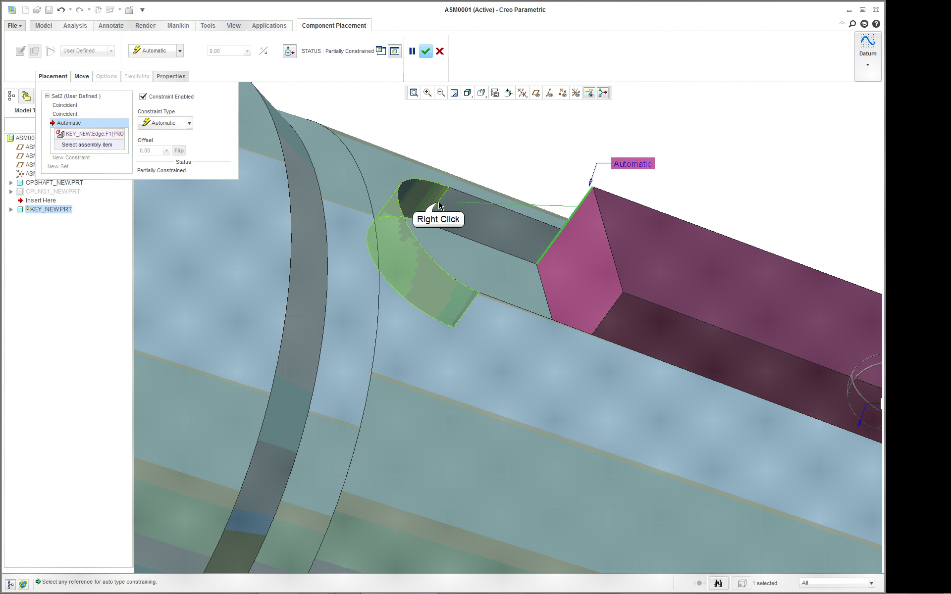
right_click(438, 205)
right_click(439, 205)
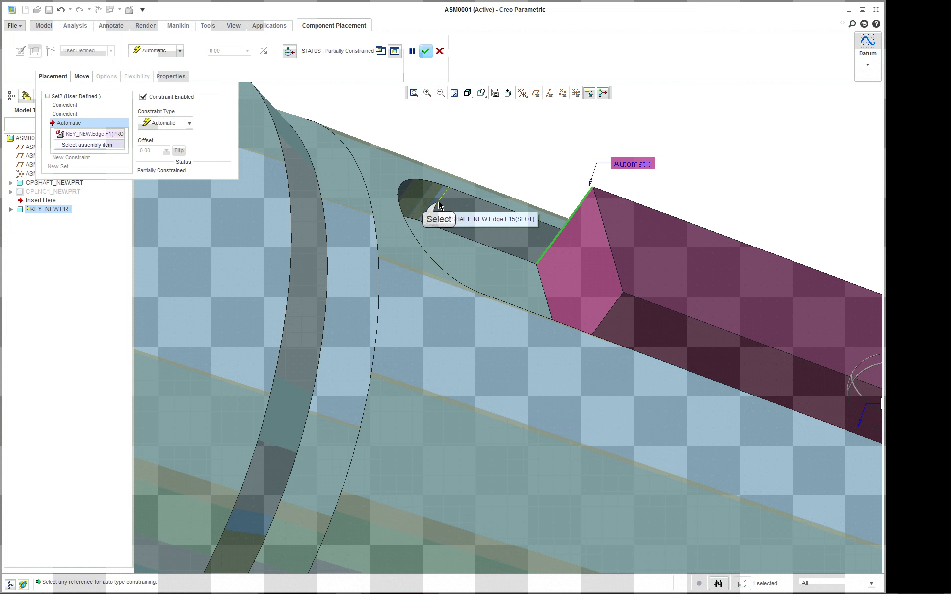
left_click(439, 205)
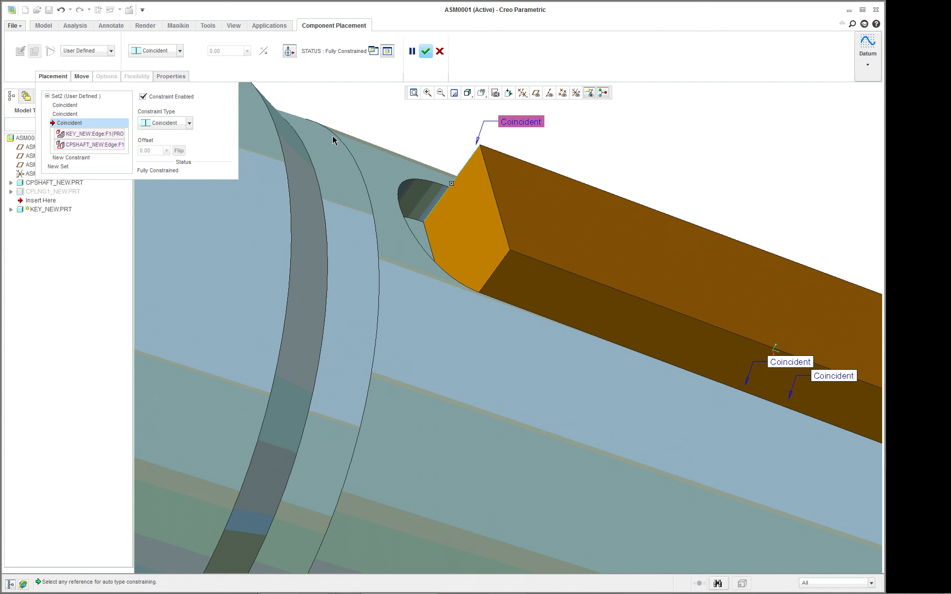
scroll(657, 210, "up", 5)
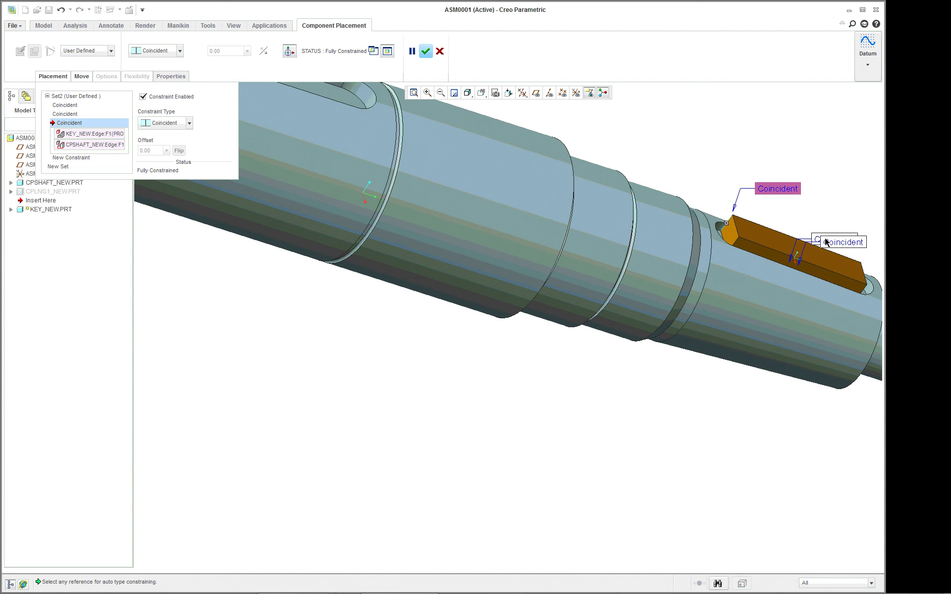
left_click(424, 51)
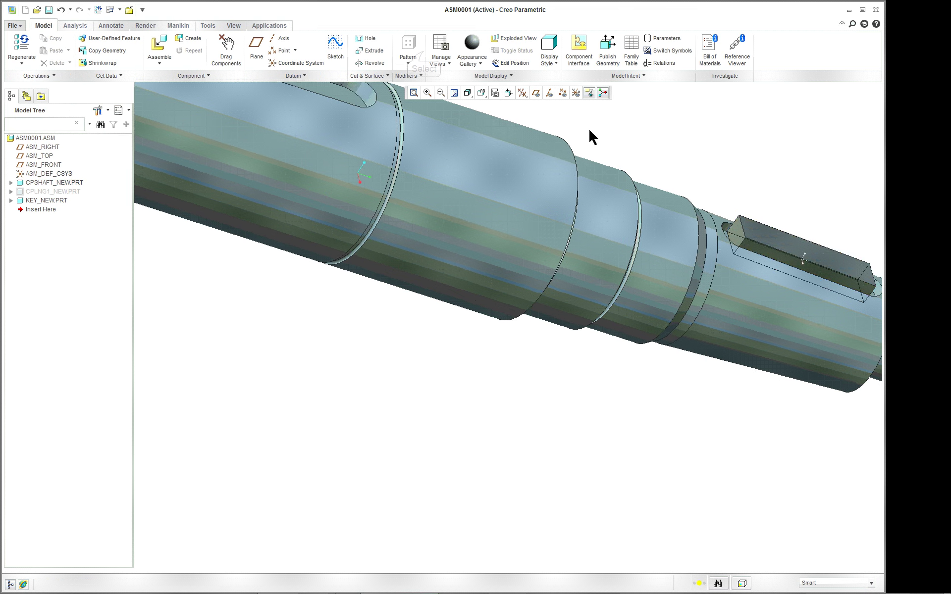
middle_click_drag(749, 198, 777, 299)
scroll(837, 307, "down", 6)
scroll(776, 299, "up", 5)
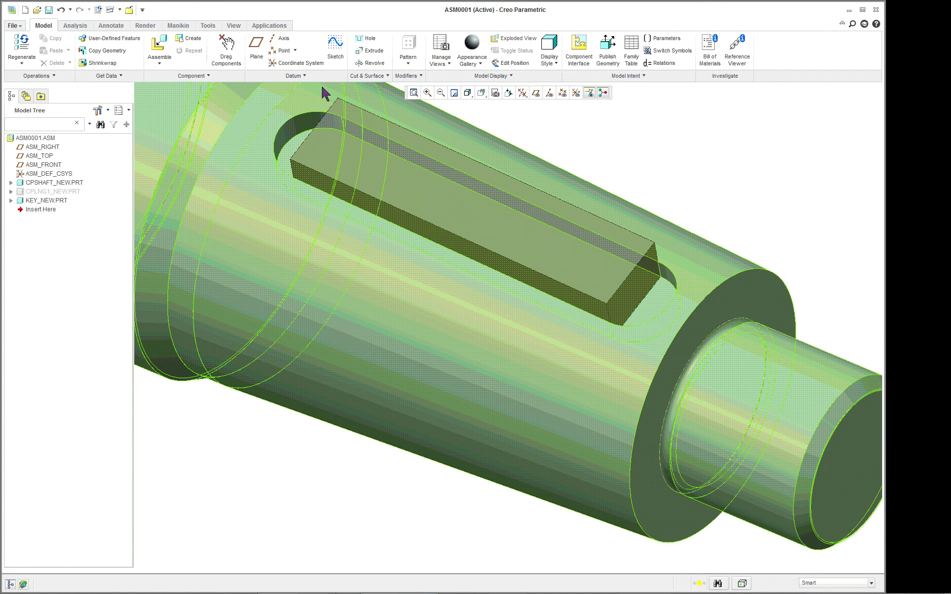
Run an exact Global Interference analysis on the assembly with the Parts only setup, and close it.
left_click(74, 26)
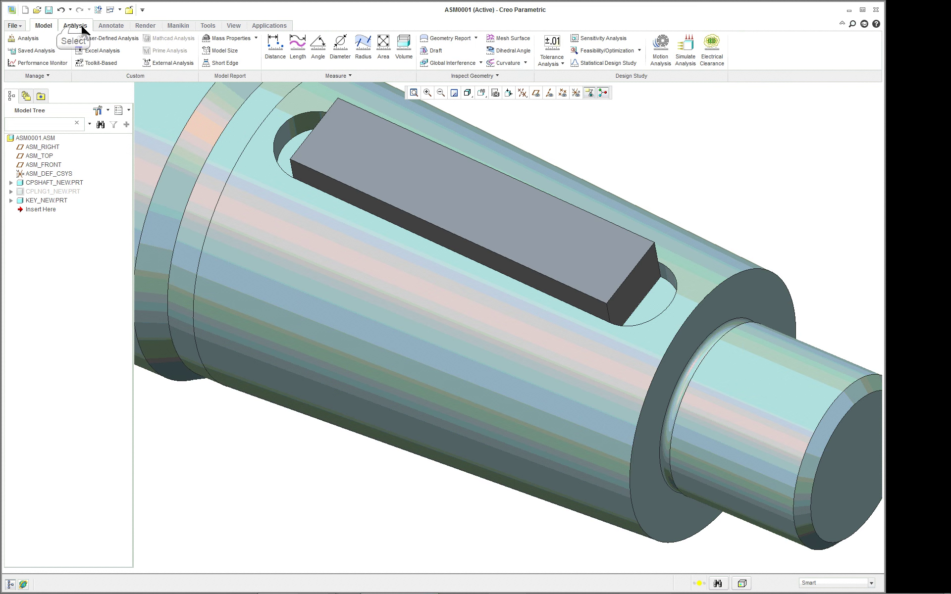
left_click(480, 63)
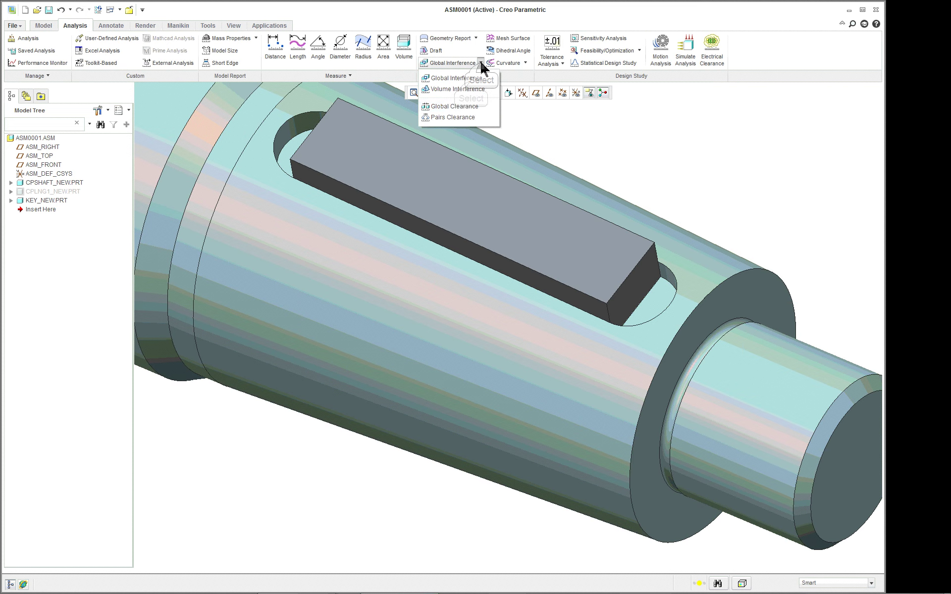
left_click(458, 78)
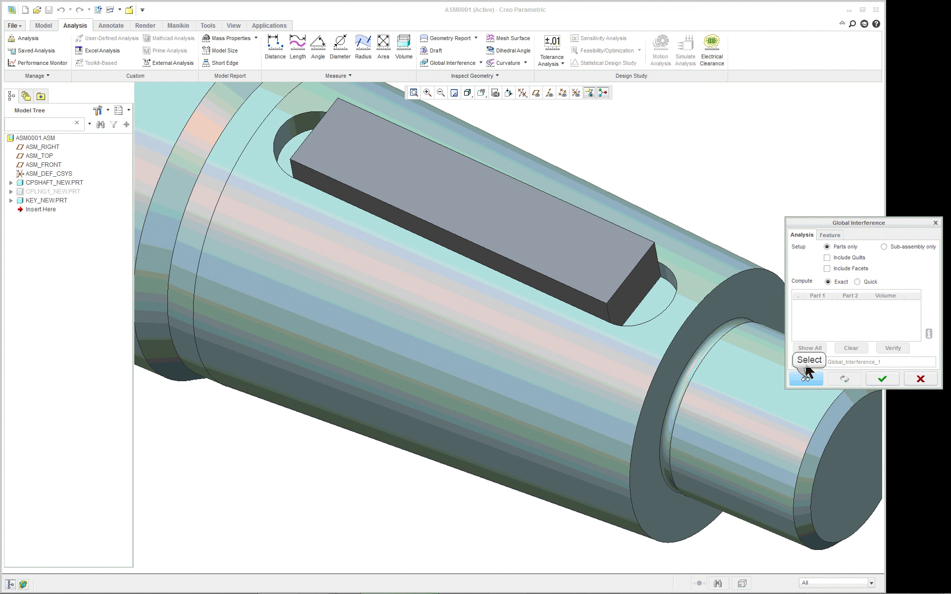
left_click(807, 380)
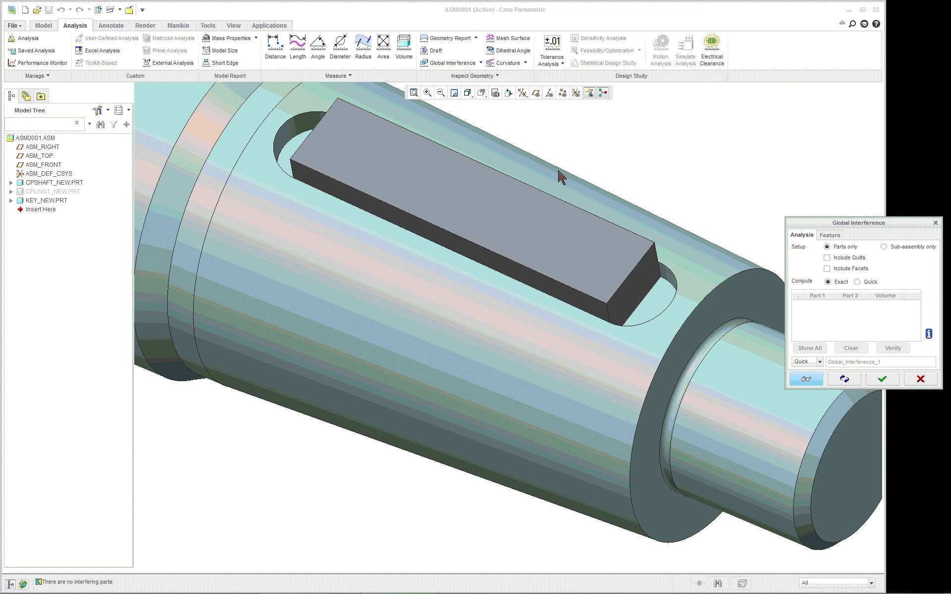
left_click(882, 380)
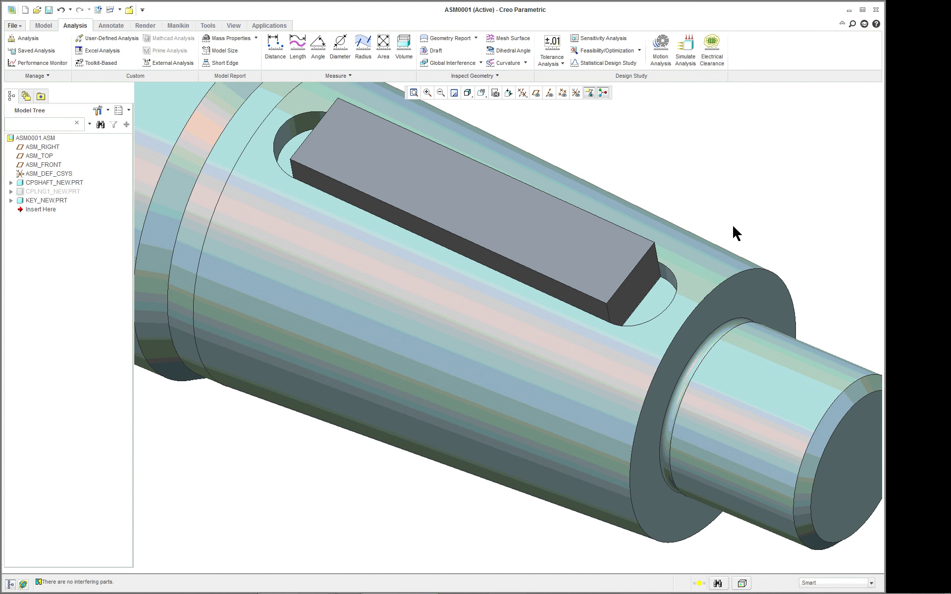
Switch to CREO_Projects_Download.pdf in Adobe Acrobat and review the Coupling Assembly pages up to the exploded assembly figures.
scroll(732, 225, "down", 2)
middle_click_drag(717, 238, 698, 229)
left_click(297, 587)
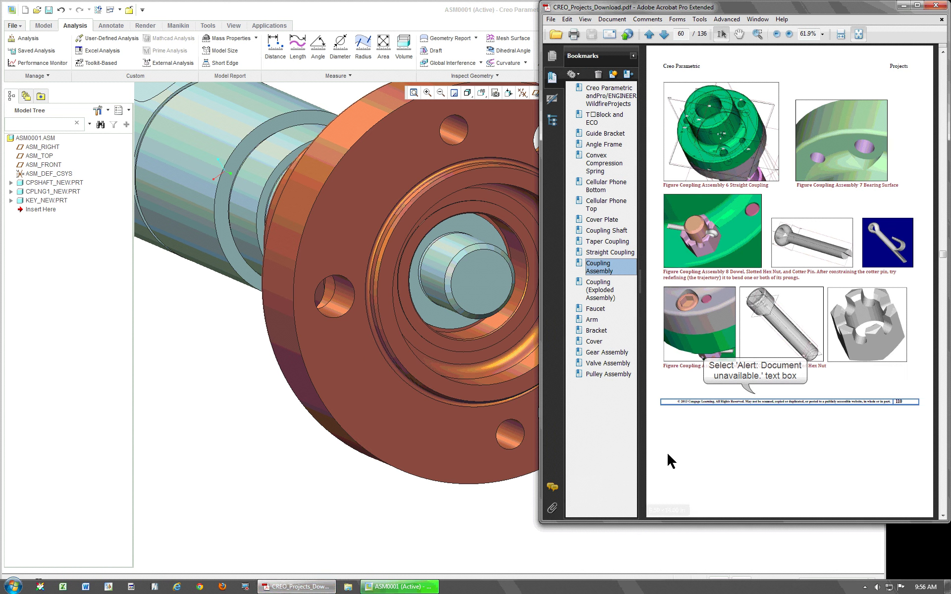
scroll(755, 392, "down", 9)
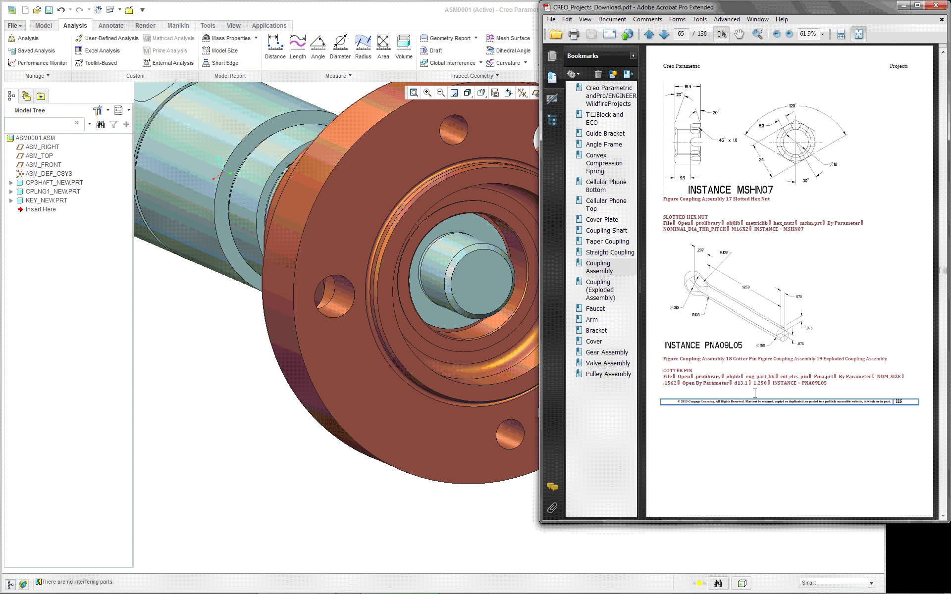
scroll(754, 394, "up", 1)
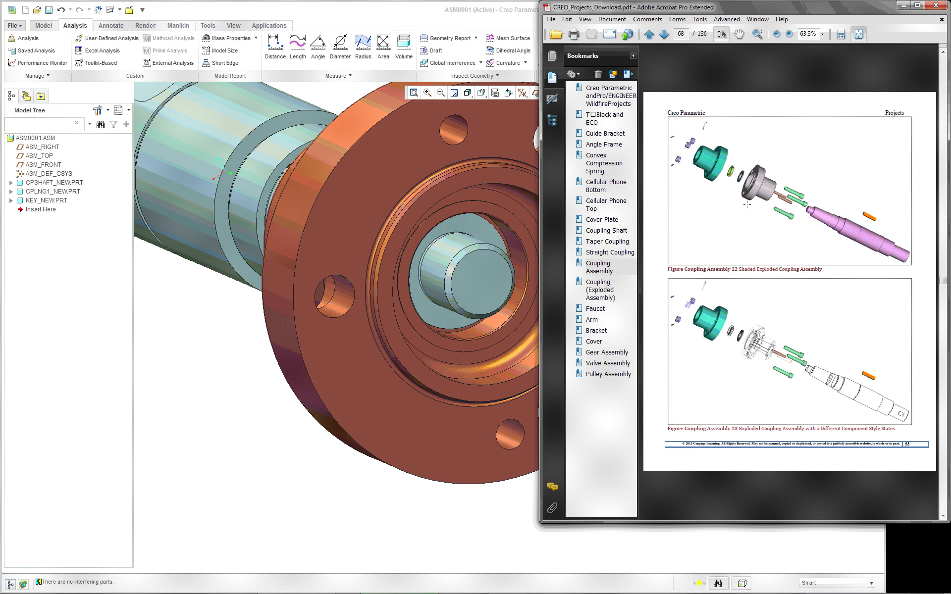
left_click(903, 5)
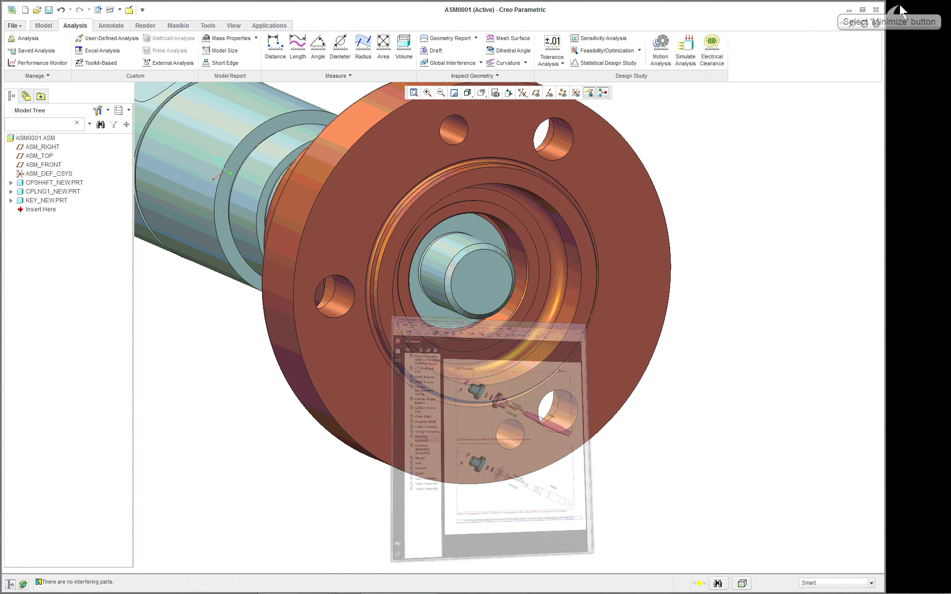
Restore the assembly's default view in Creo and assemble washer_new.prt from the 9-Coupling folder.
key("ctrl+d")
scroll(423, 521, "down", 2)
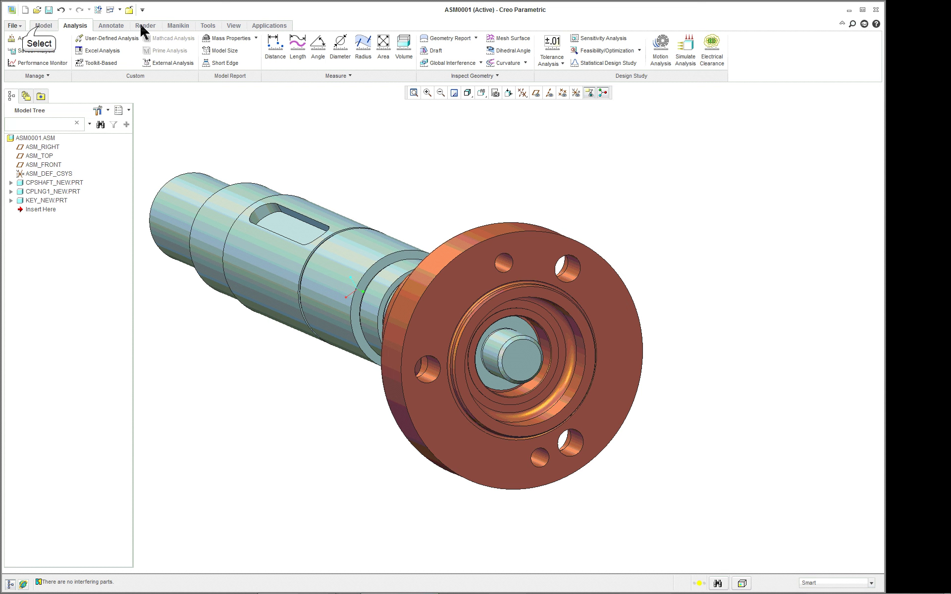
scroll(145, 37, "up", 1)
left_click(157, 45)
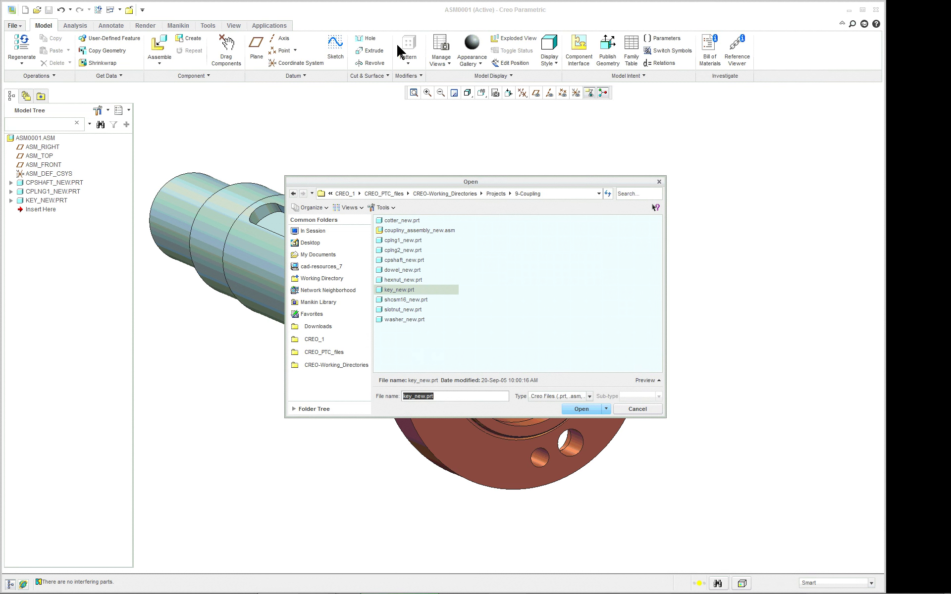
double_click(405, 319)
Reference the washer's flat front face and the narrow annular face in the coupling's recess for the first constraint.
scroll(691, 283, "up", 3)
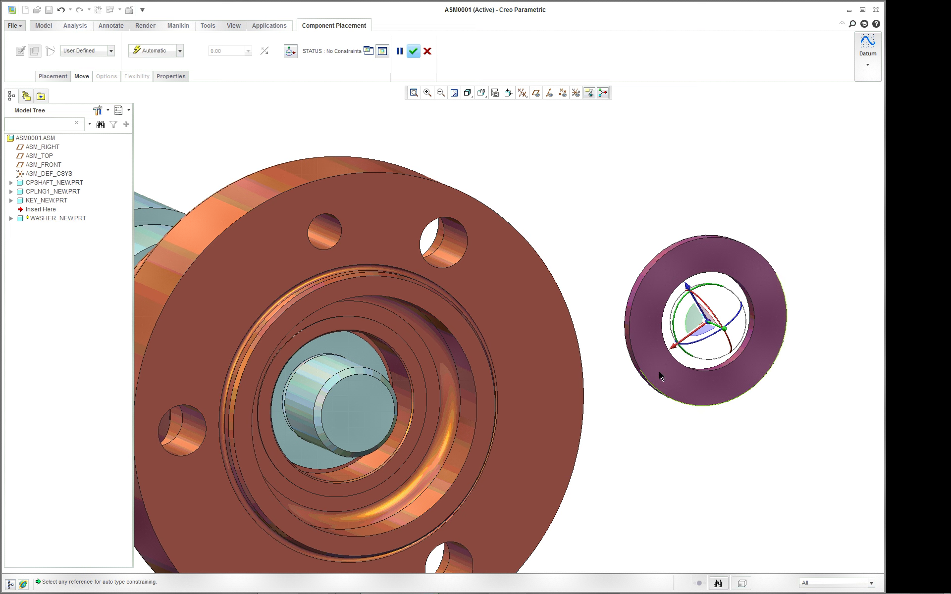
left_click(689, 261)
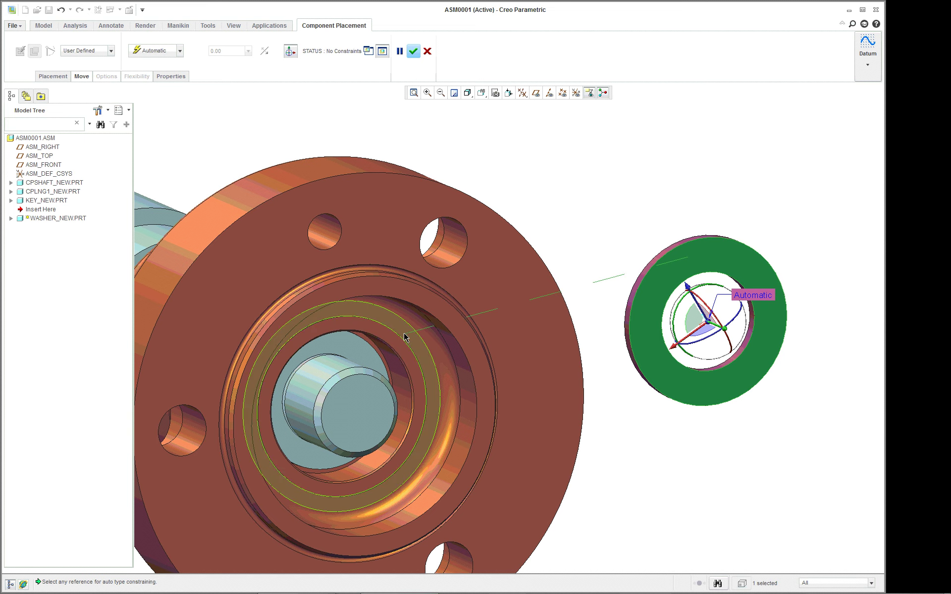
middle_click_drag(426, 381, 448, 374)
scroll(518, 365, "down", 8)
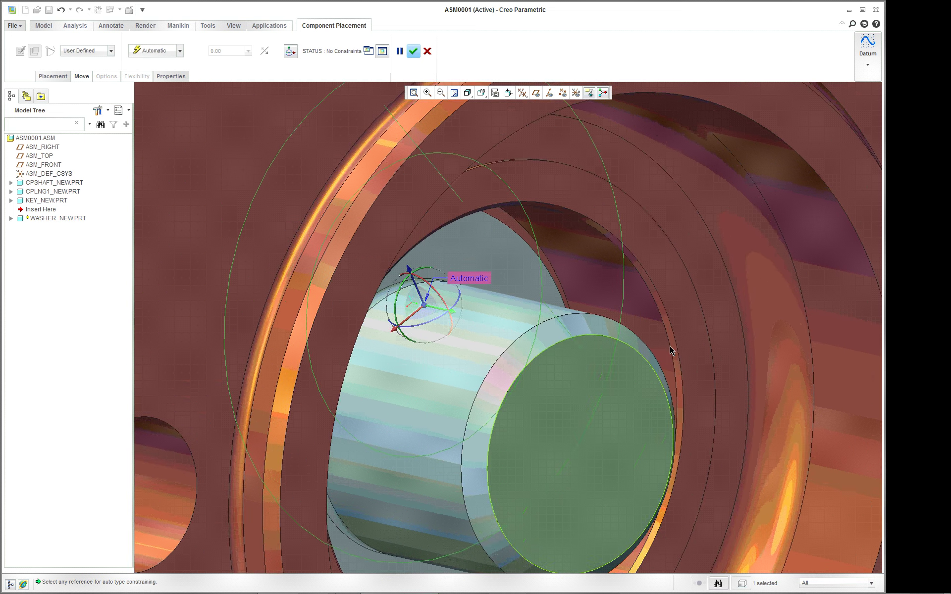
scroll(789, 322, "up", 8)
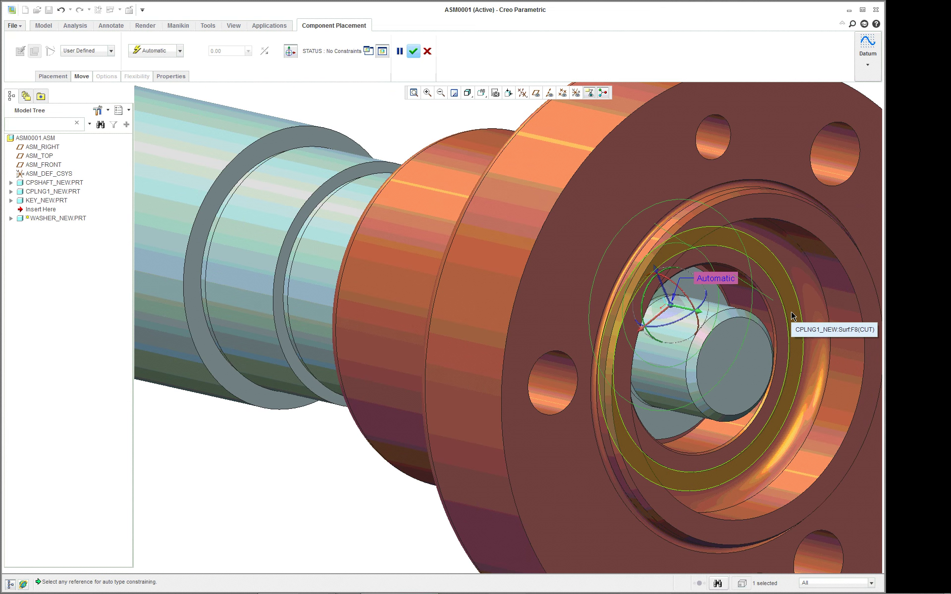
left_click(782, 323)
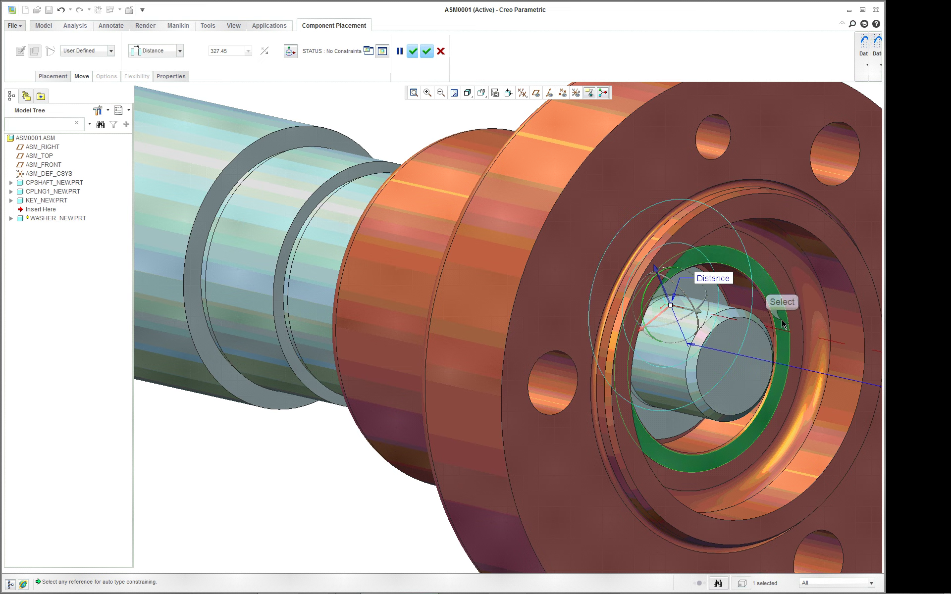
Change the washer's face constraint to Coincident.
scroll(802, 347, "down", 3)
scroll(835, 375, "up", 4)
scroll(835, 375, "up", 1)
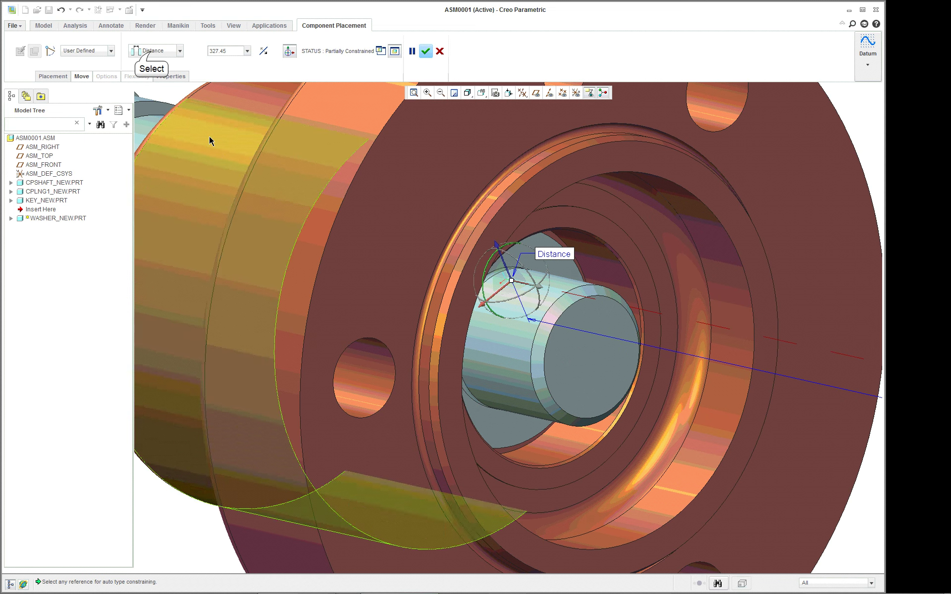
left_click(152, 52)
left_click(154, 96)
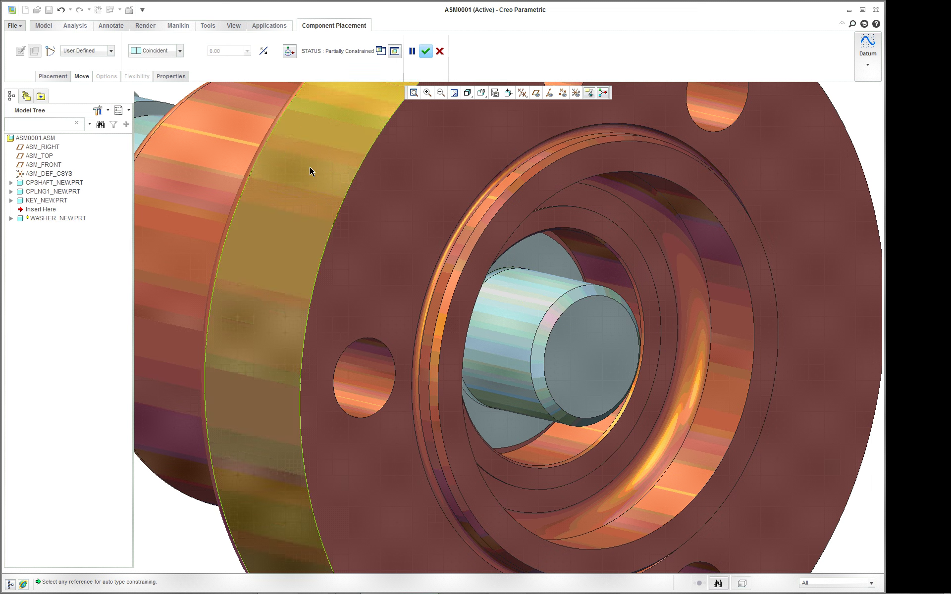
Constrain the washer onto the shaft by referencing the cylindrical surface of the shaft's small end and the washer's hole surface.
scroll(533, 275, "down", 3)
scroll(534, 274, "down", 6)
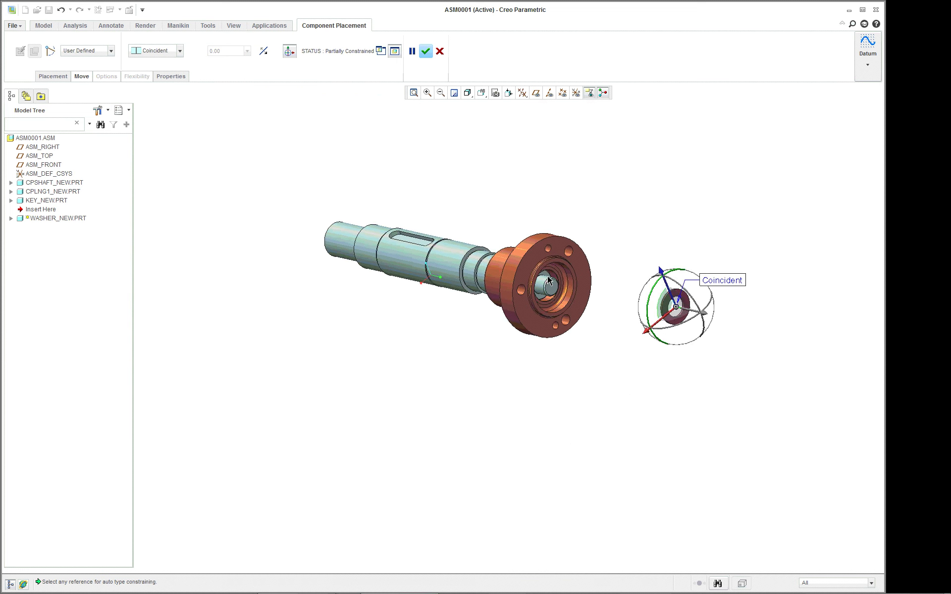
scroll(535, 275, "up", 10)
left_click(537, 277)
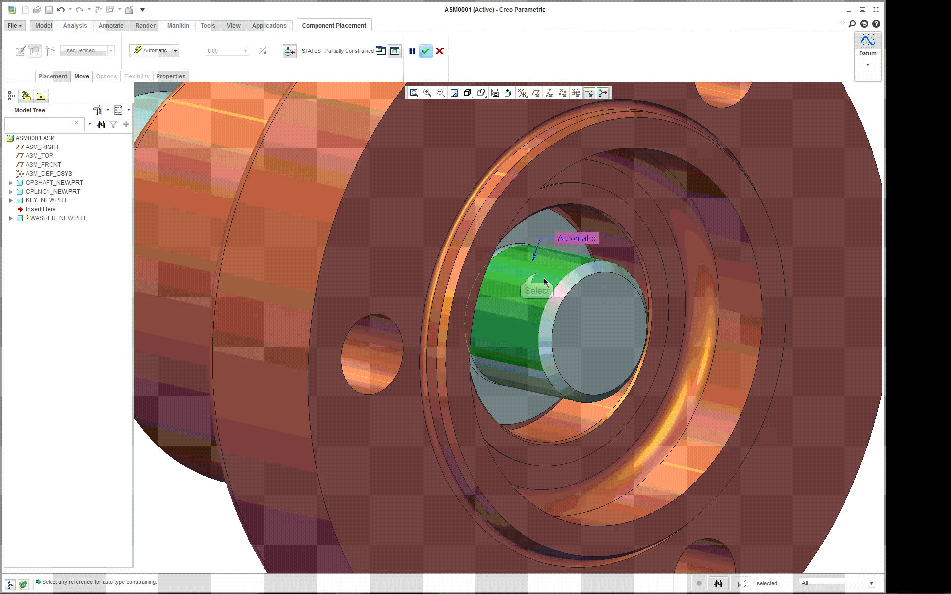
scroll(537, 277, "down", 6)
scroll(692, 312, "up", 2)
scroll(692, 312, "up", 5)
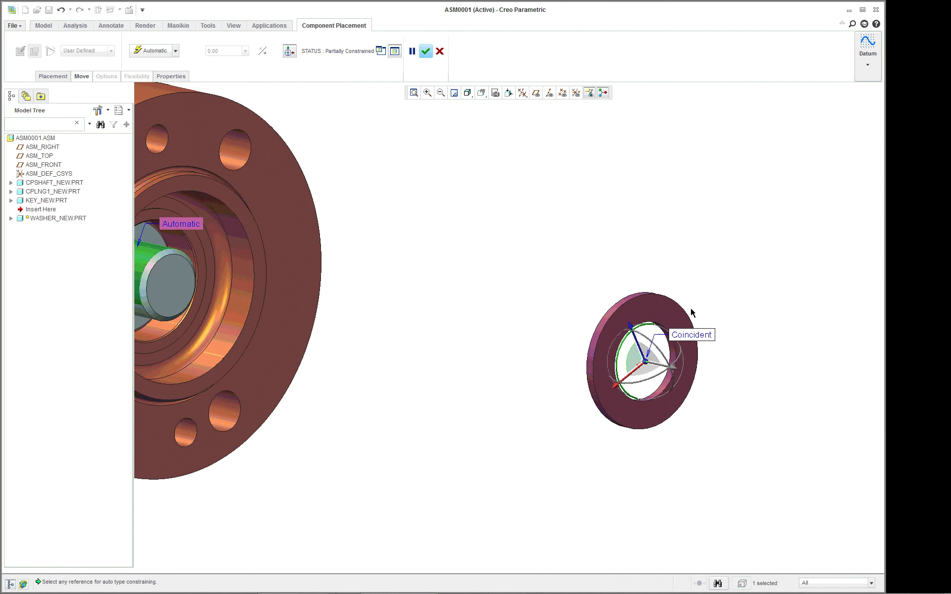
left_click(623, 470)
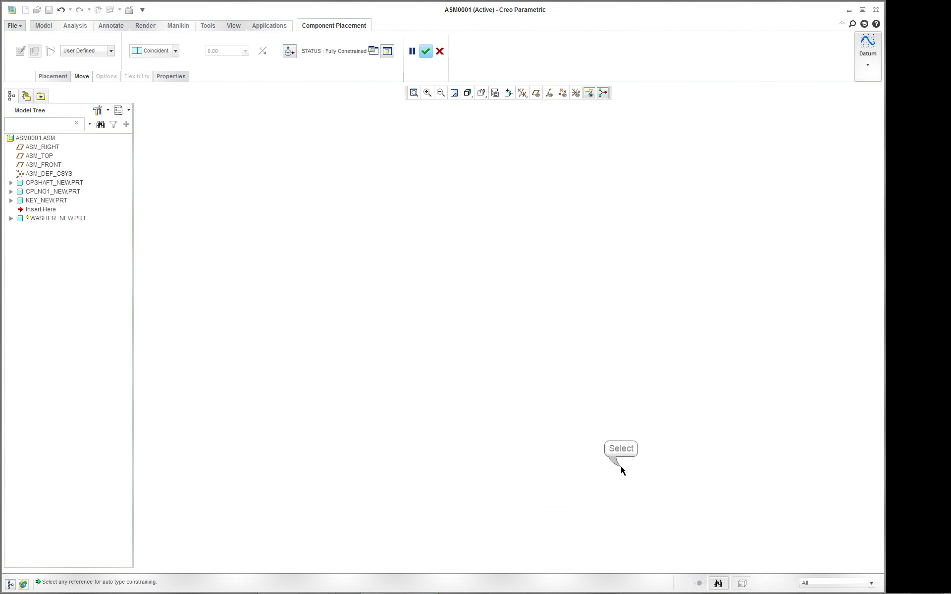
scroll(573, 462, "down", 5)
scroll(542, 476, "up", 8)
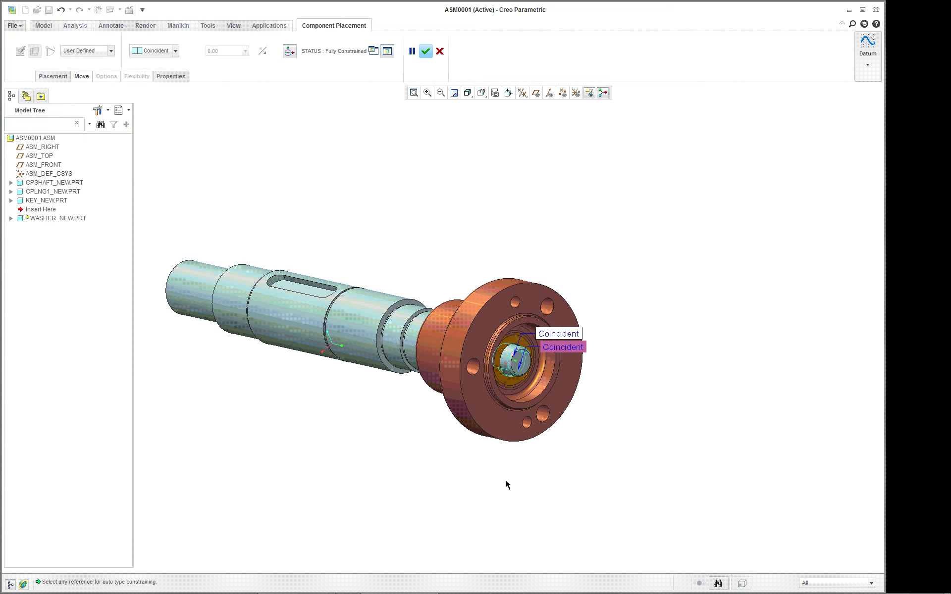
scroll(538, 337, "down", 8)
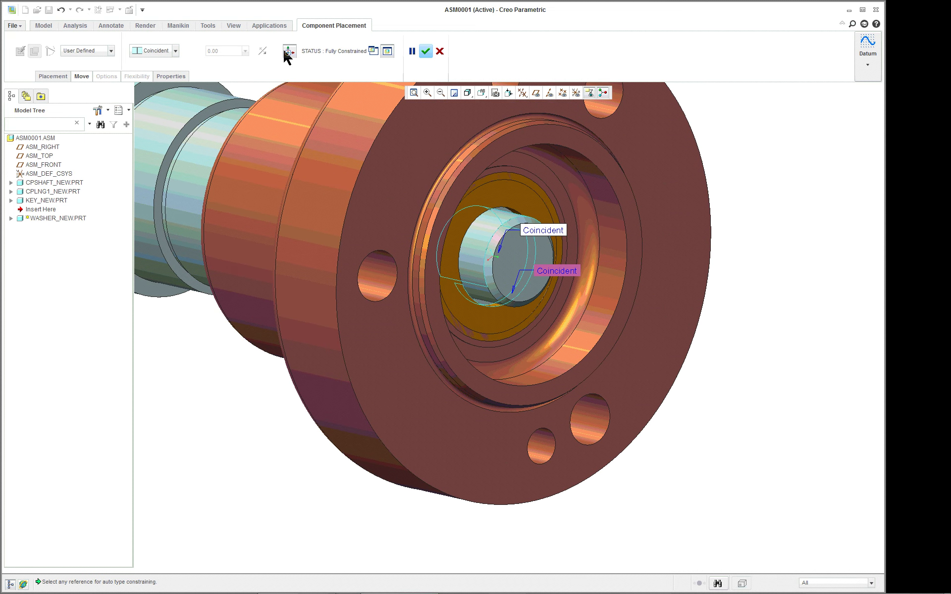
Flip the washer's Coincident constraint against the coupling's recessed face and accept the washer's placement.
left_click(53, 76)
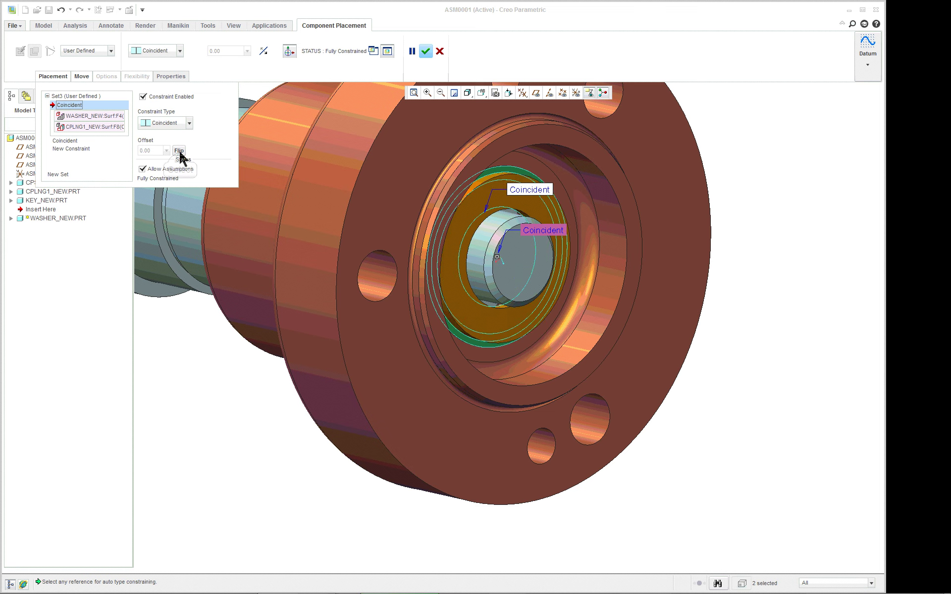
scroll(783, 305, "up", 2)
scroll(783, 305, "up", 2)
scroll(782, 304, "down", 3)
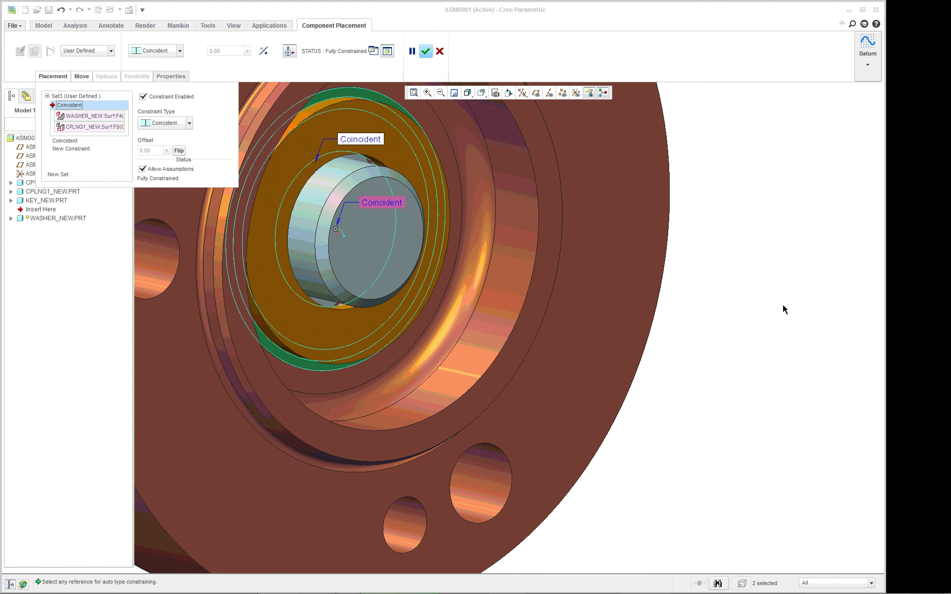
left_click(425, 51)
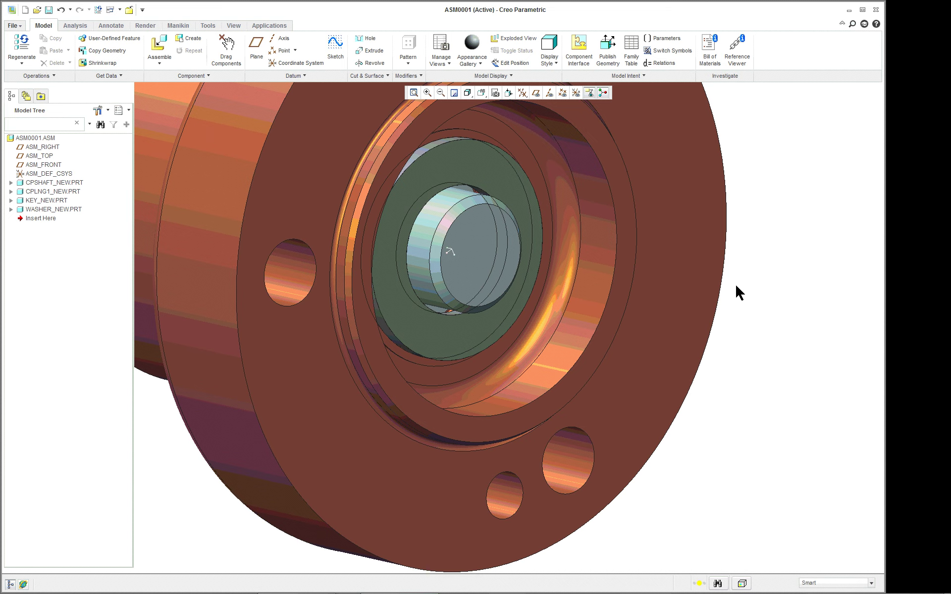
Measure the diameter of the shaft's small end cylinder passing through the washer.
scroll(472, 209, "up", 3)
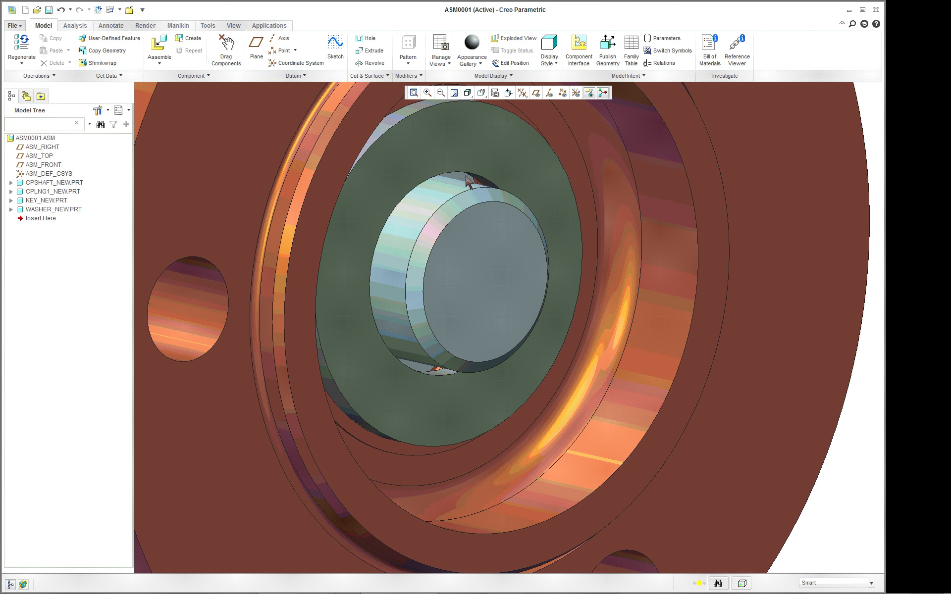
scroll(818, 235, "down", 3)
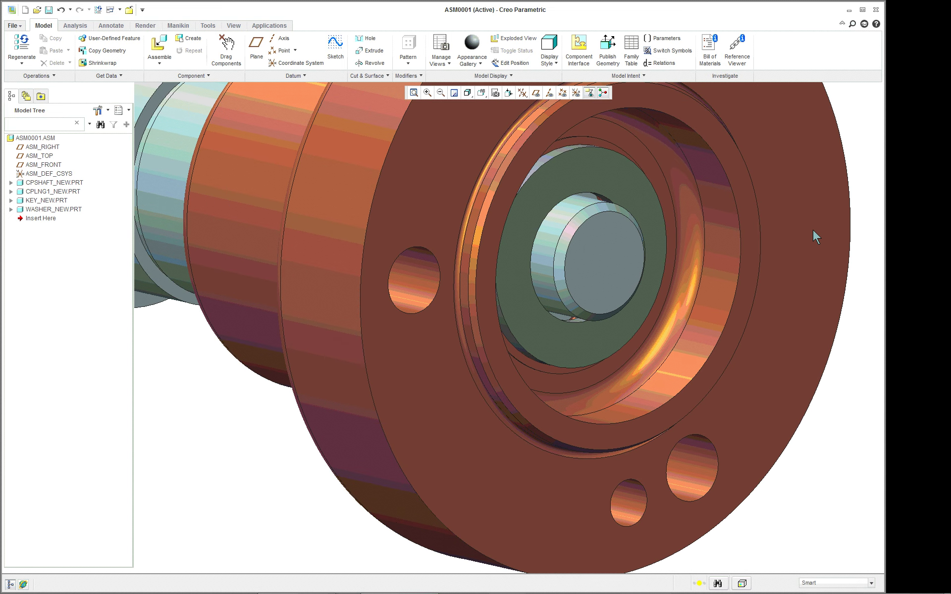
left_click(421, 261)
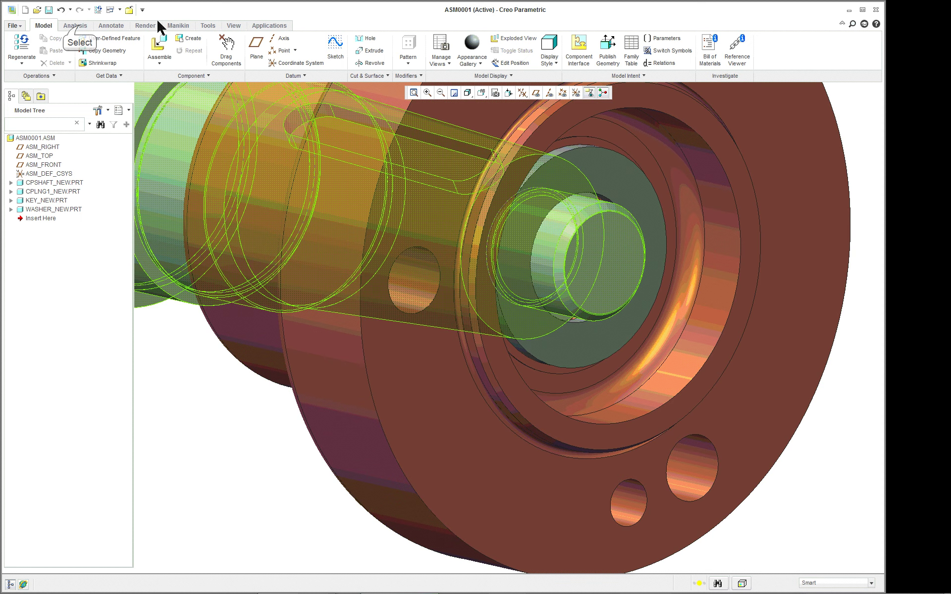
left_click(76, 25)
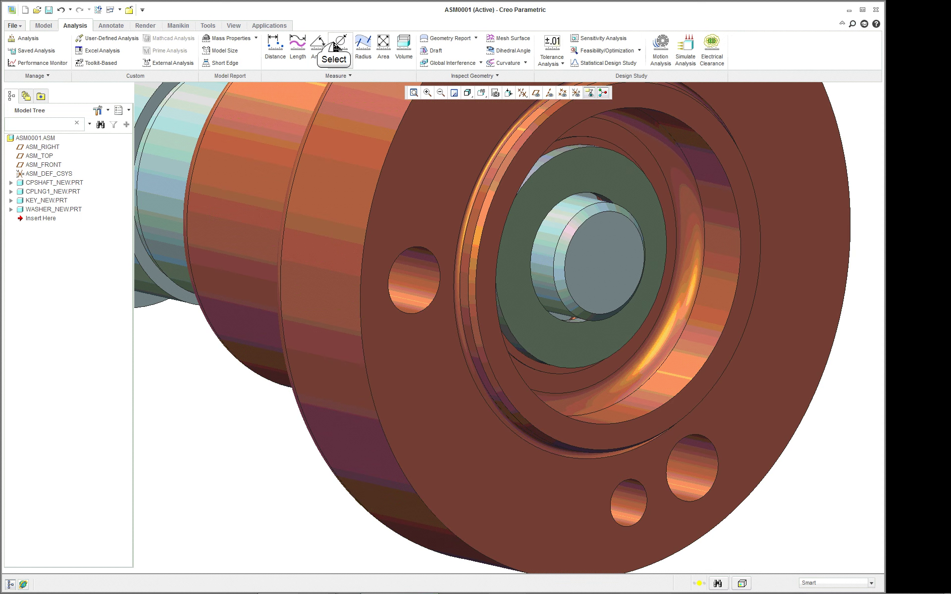
left_click(335, 46)
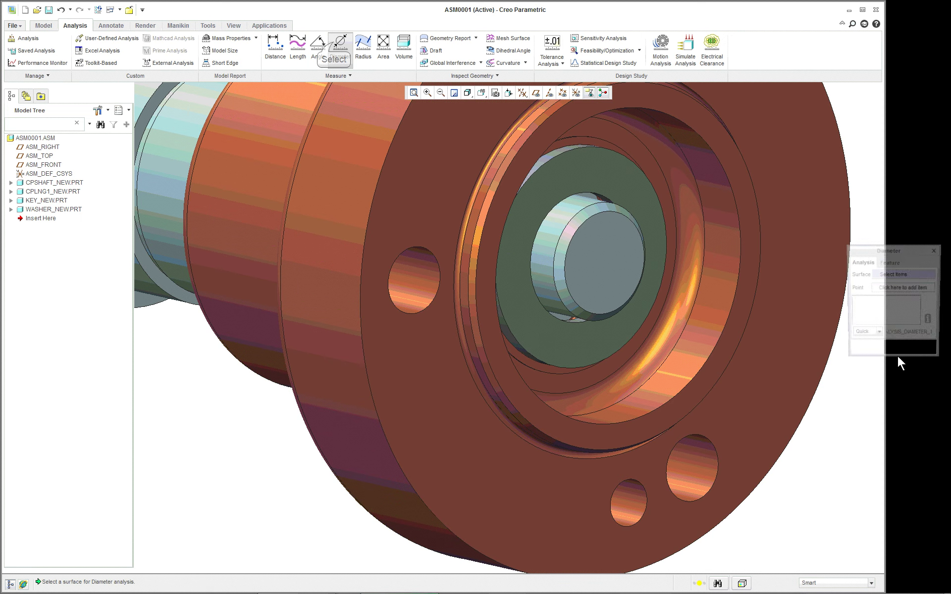
left_click(555, 228)
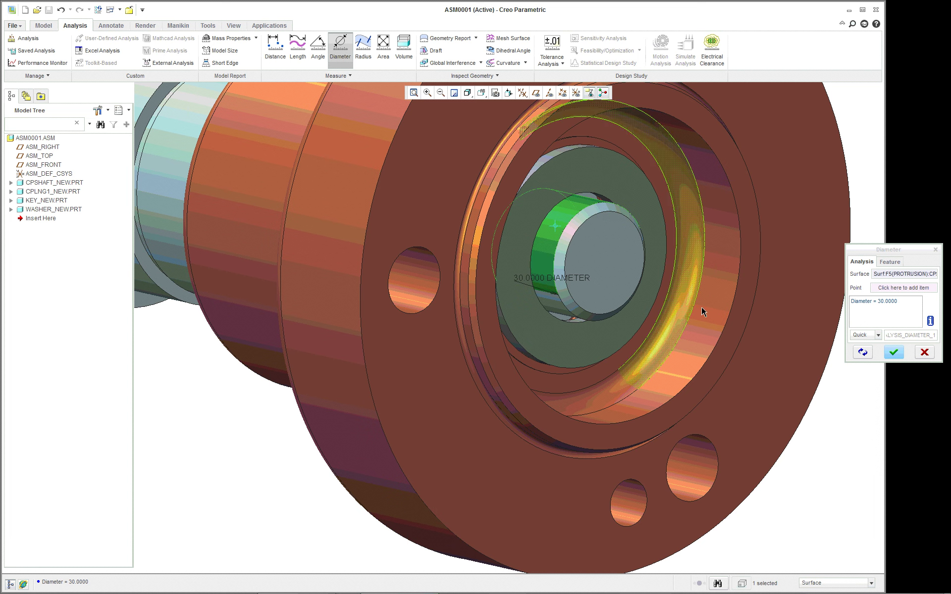
Repeat the diameter analysis on the inner surface of the washer's hole.
left_click(864, 353)
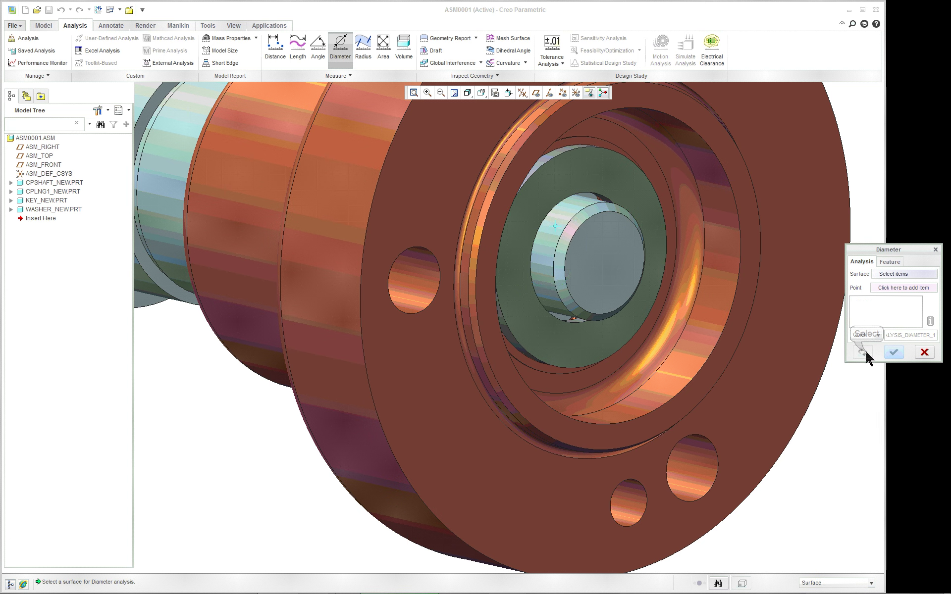
scroll(605, 199, "down", 2)
left_click(605, 200)
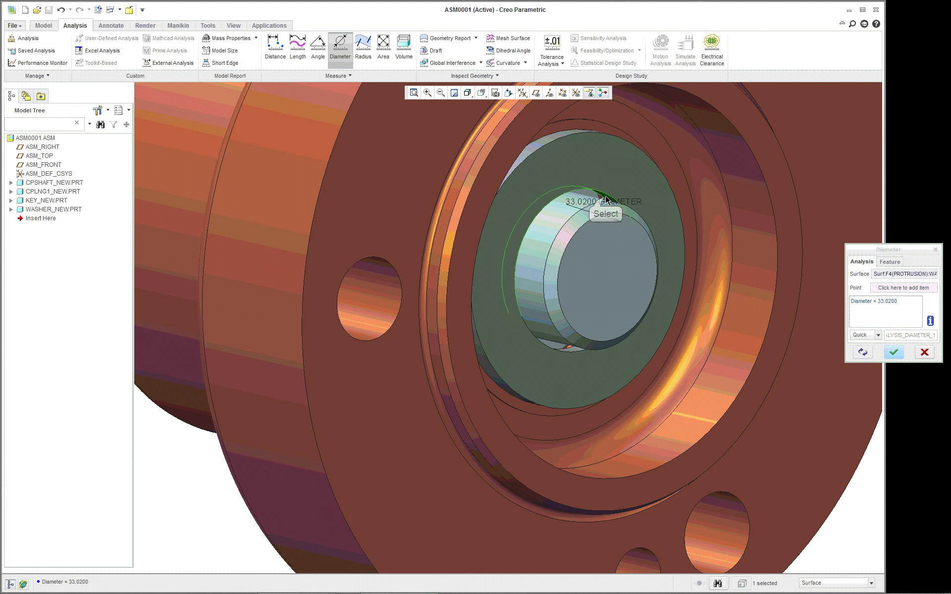
Accept the diameter analysis and open the washer part from the assembly in its own window.
left_click(893, 352)
right_click(669, 191)
right_click(677, 184)
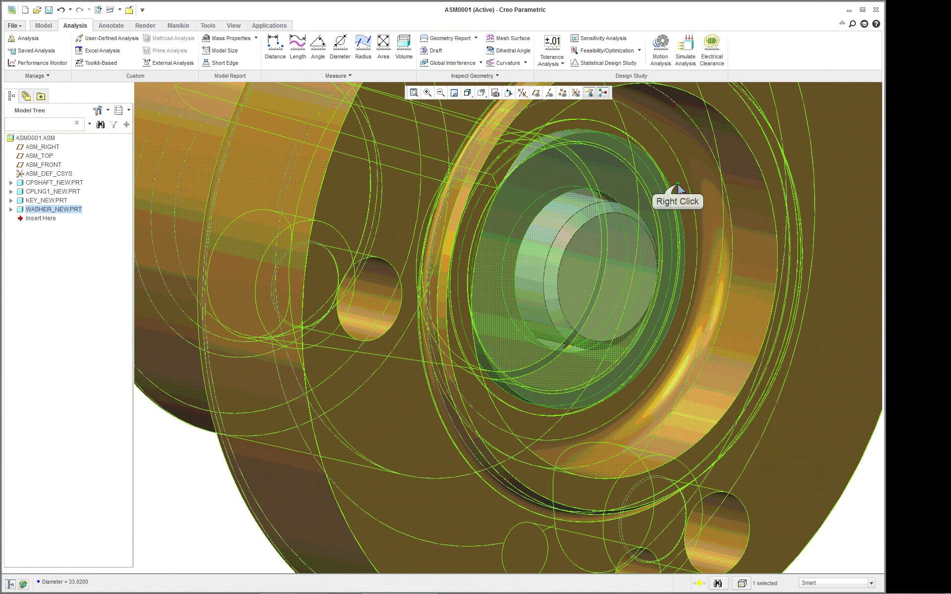
left_click(699, 250)
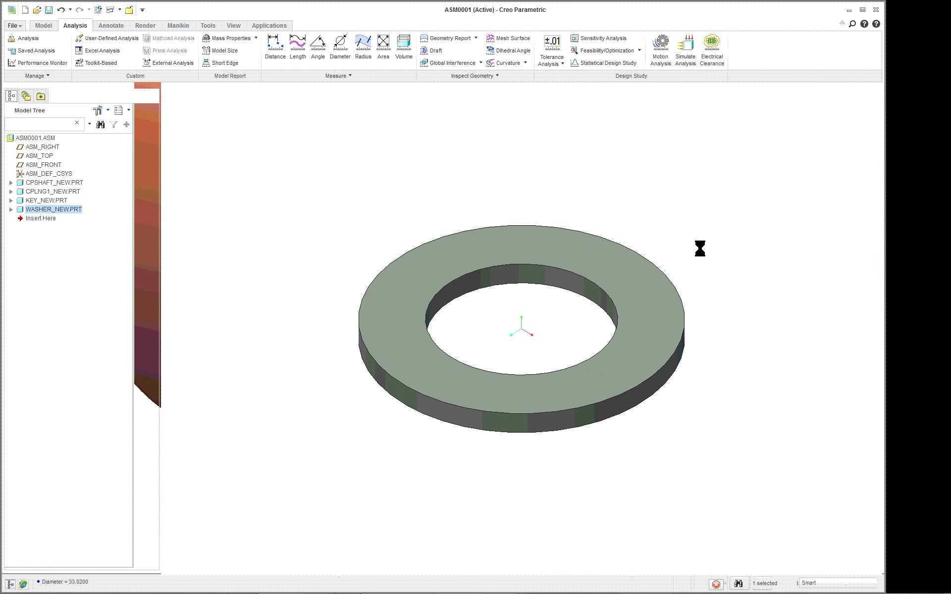
Apply a gold-coloured metal appearance from the std-metals.dmt library to the whole WASHER_NEW part.
left_click(243, 25)
left_click(270, 63)
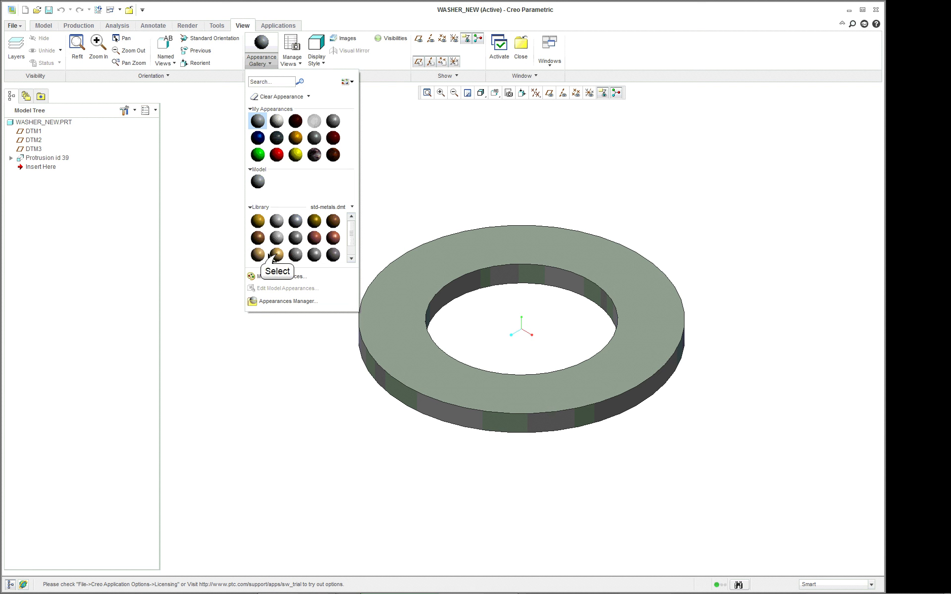
left_click(276, 254)
left_click(43, 122)
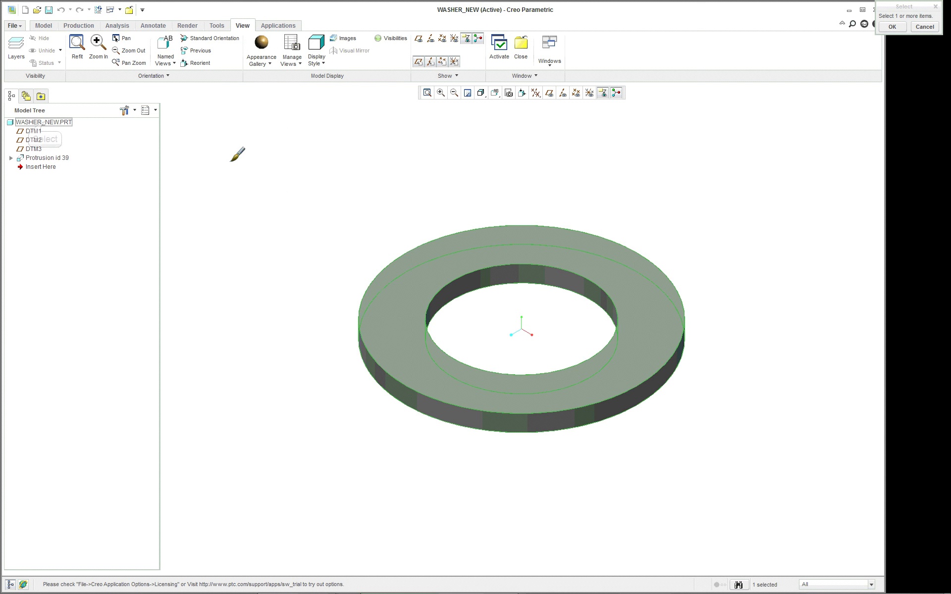
middle_click(230, 164)
Modify the washer's hole diameter to fit the shaft's small end.
double_click(538, 266)
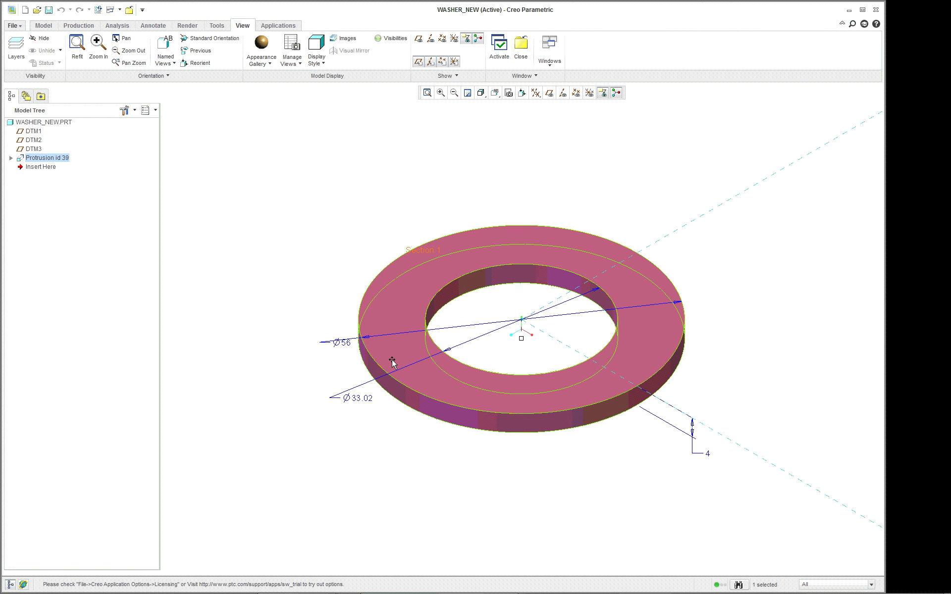
double_click(363, 398)
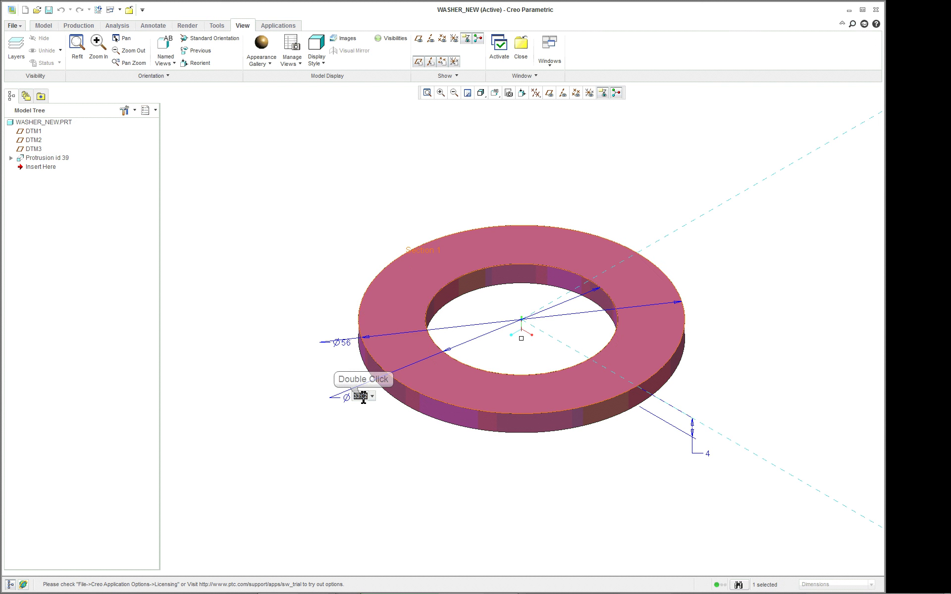
key("Return")
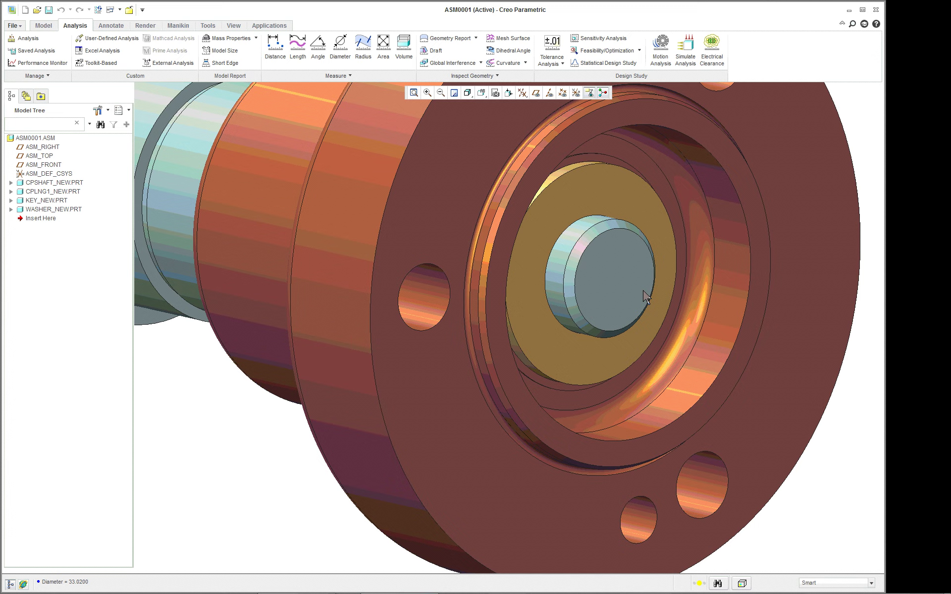
Examine the washer's fit around the shaft's small end and the shaft's protrusion inside the coupling recess.
scroll(722, 291, "down", 3)
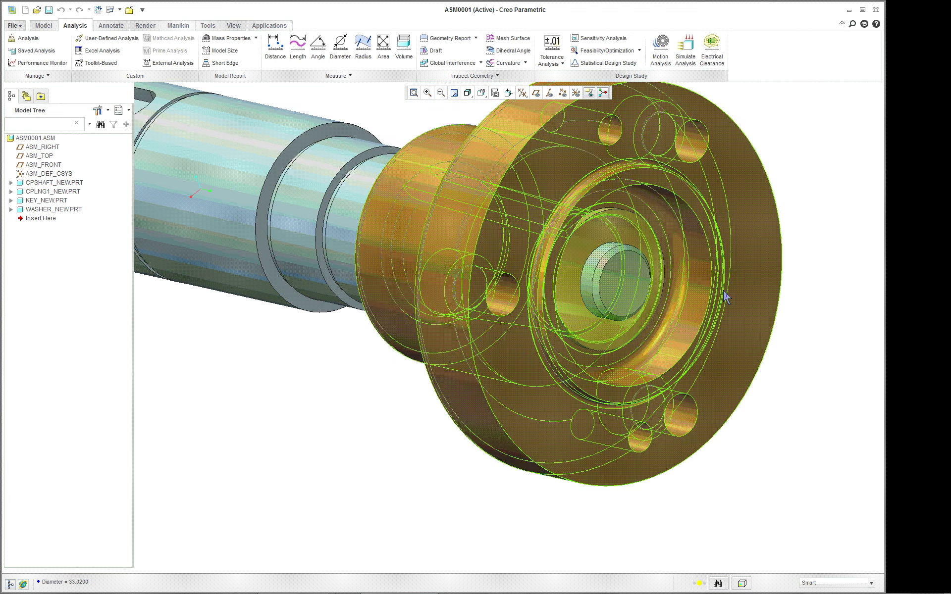
scroll(723, 290, "up", 5)
scroll(535, 214, "down", 2)
scroll(499, 195, "up", 2)
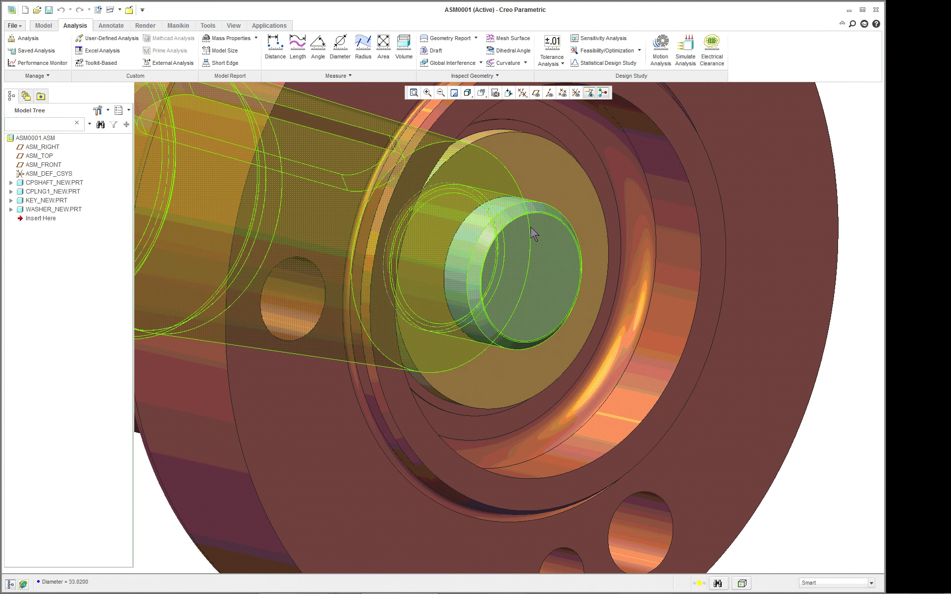
scroll(535, 233, "down", 5)
scroll(529, 235, "up", 1)
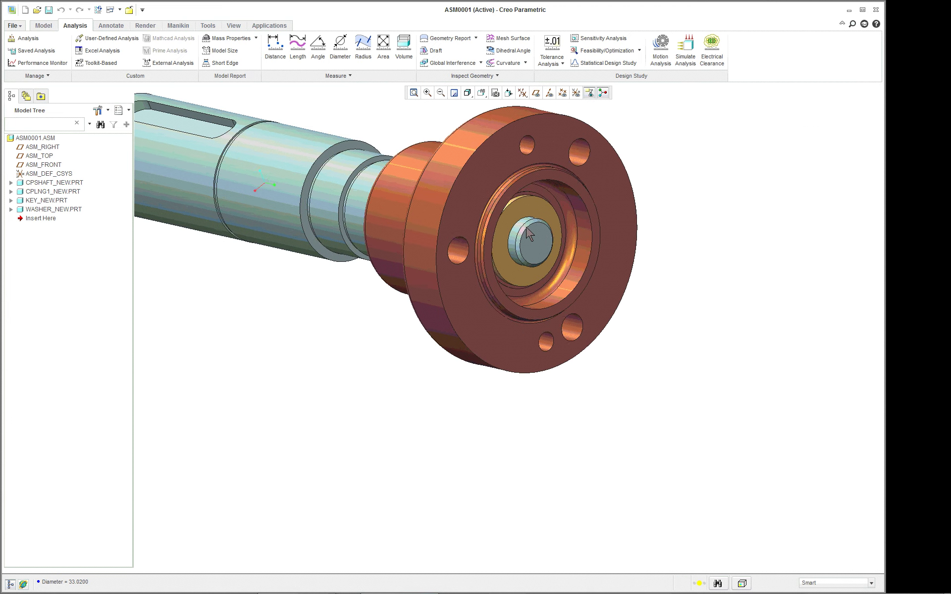
mouse_move(529, 234)
middle_mouse_down()
mouse_move(569, 223)
mouse_move(523, 231)
middle_mouse_up()
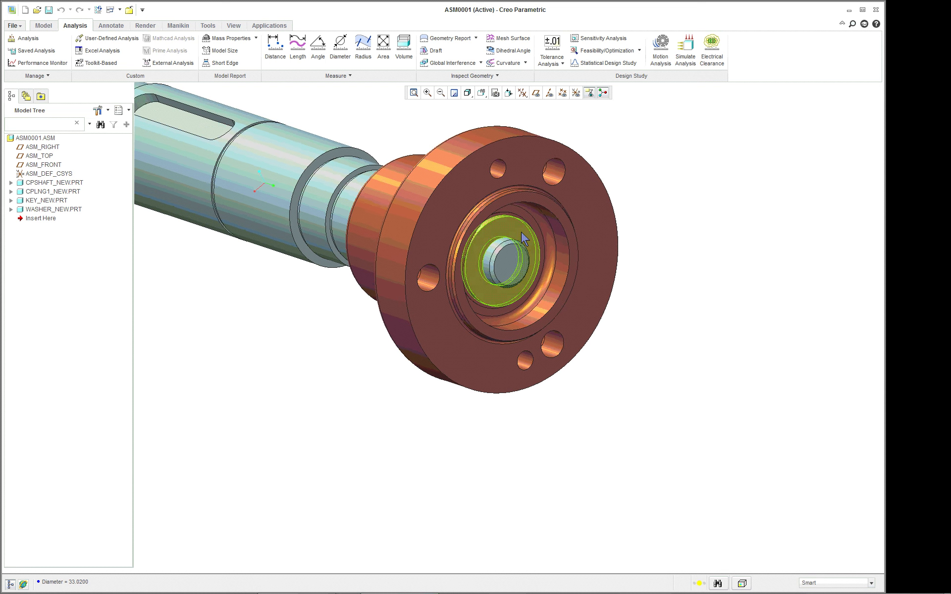
scroll(524, 232, "up", 2)
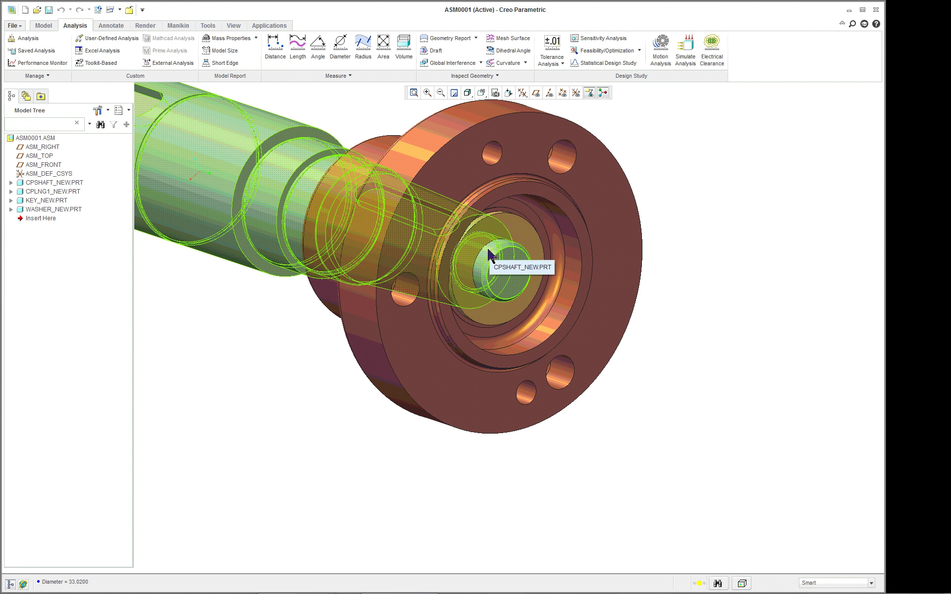
left_click(268, 196)
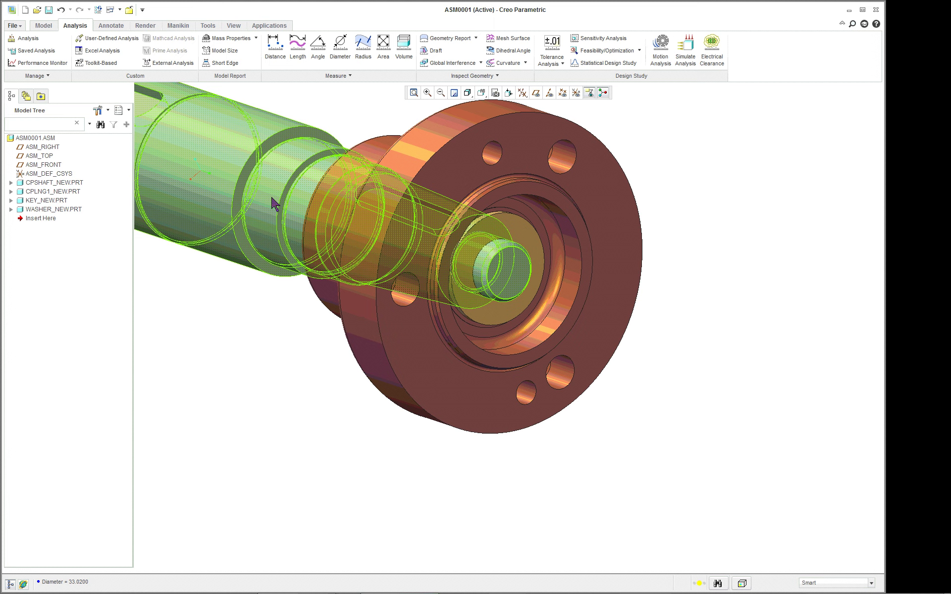
middle_click_drag(500, 278, 425, 145)
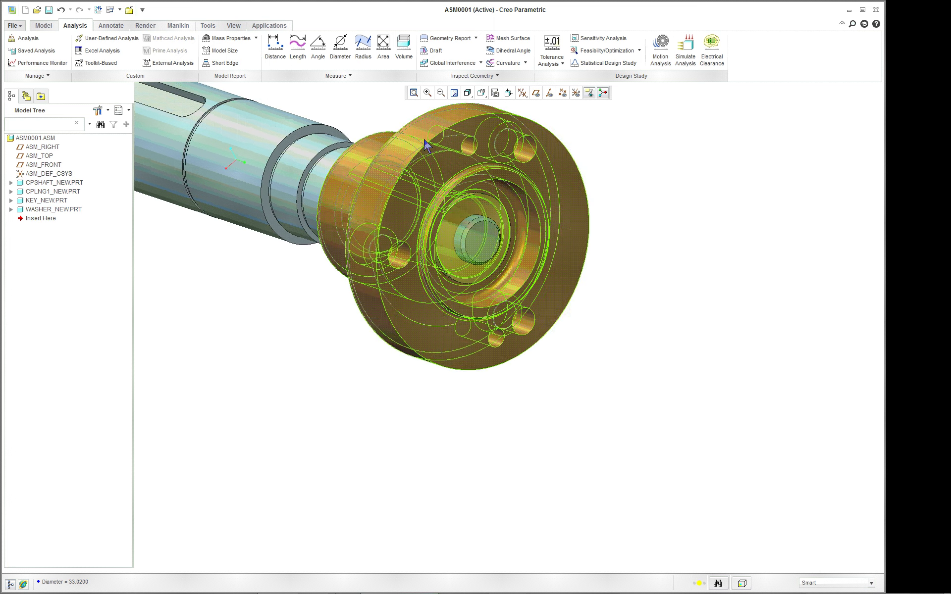
Open the shaft part CPSHAFT_NEW from the assembly in its own window.
scroll(484, 173, "up", 2)
left_click(479, 260)
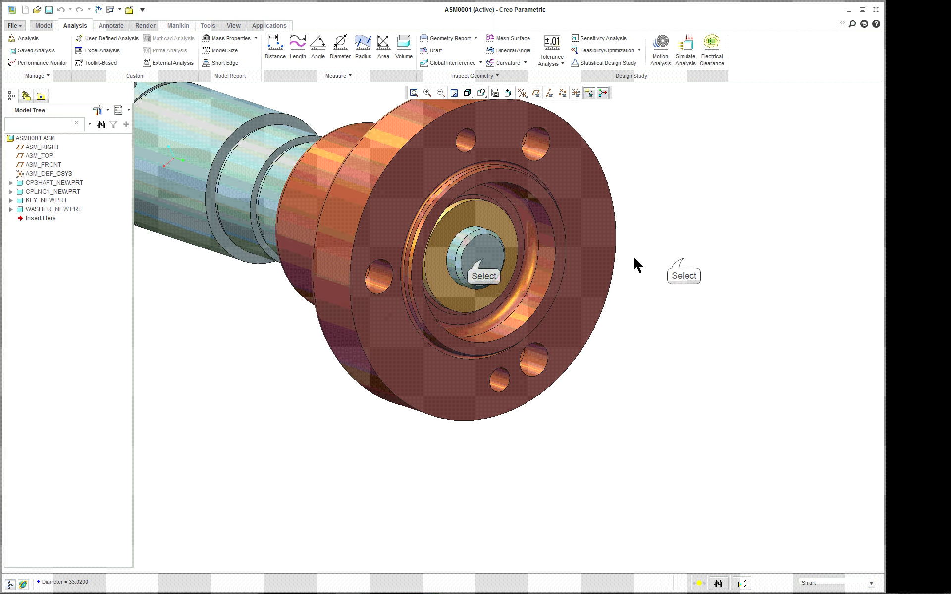
right_click(204, 364)
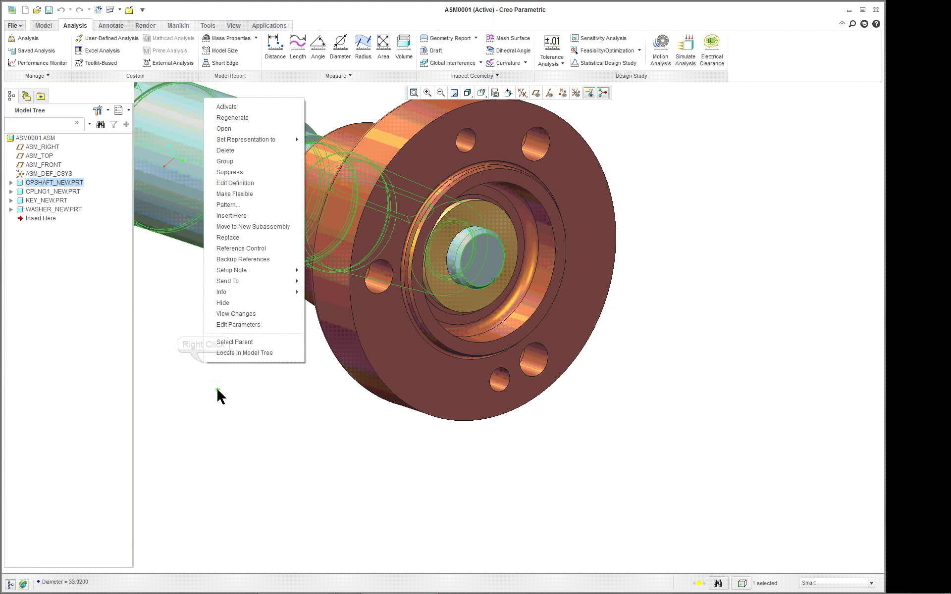
left_click(224, 128)
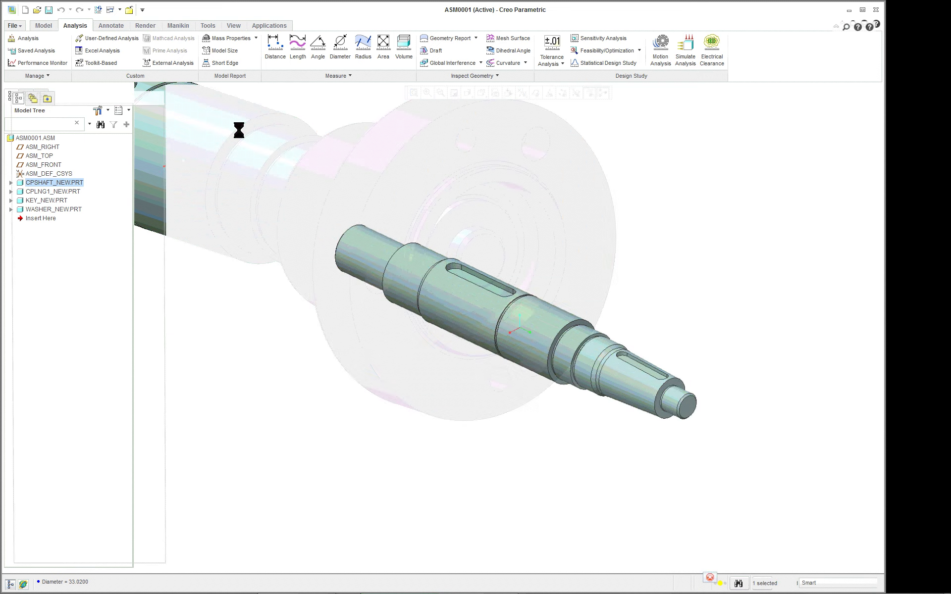
Set the length of the shaft's small end to 32 and regenerate the part.
scroll(704, 391, "up", 3)
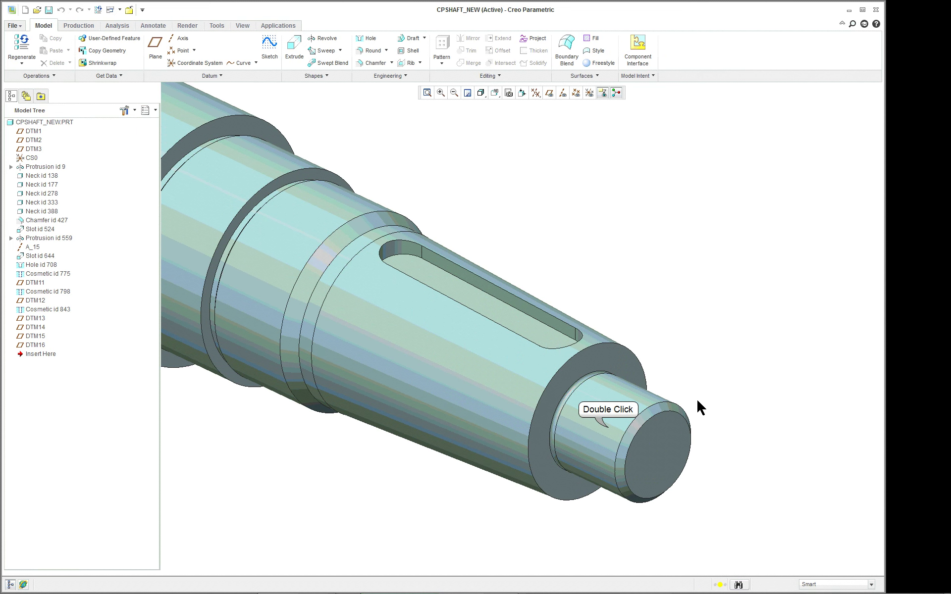
double_click(609, 425)
scroll(751, 450, "down", 1)
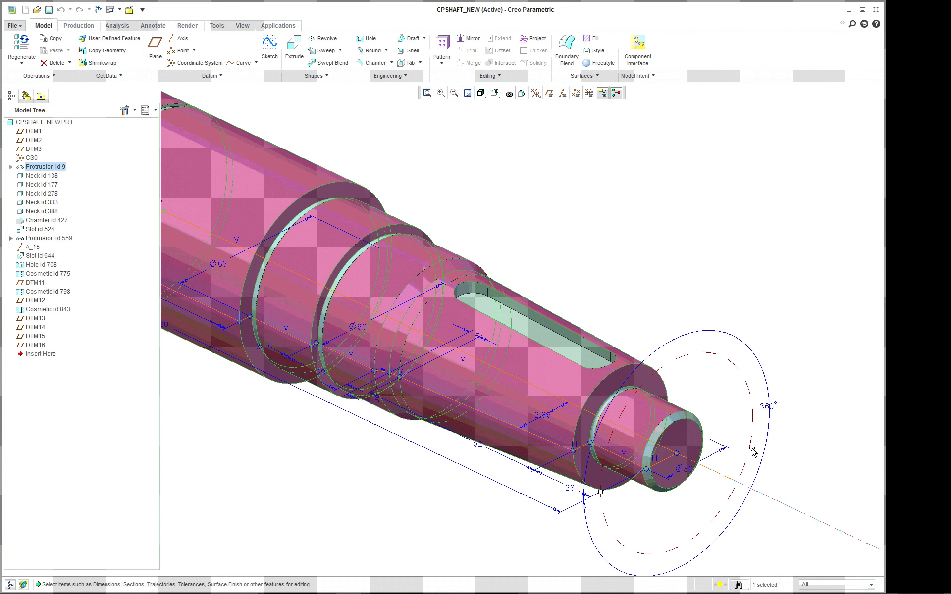
double_click(570, 488)
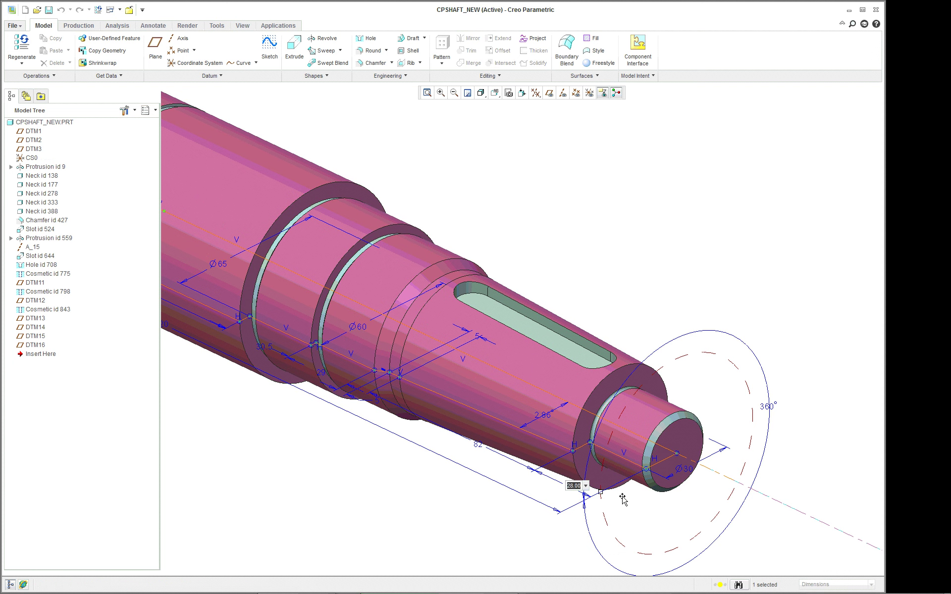
type("32")
key("Return")
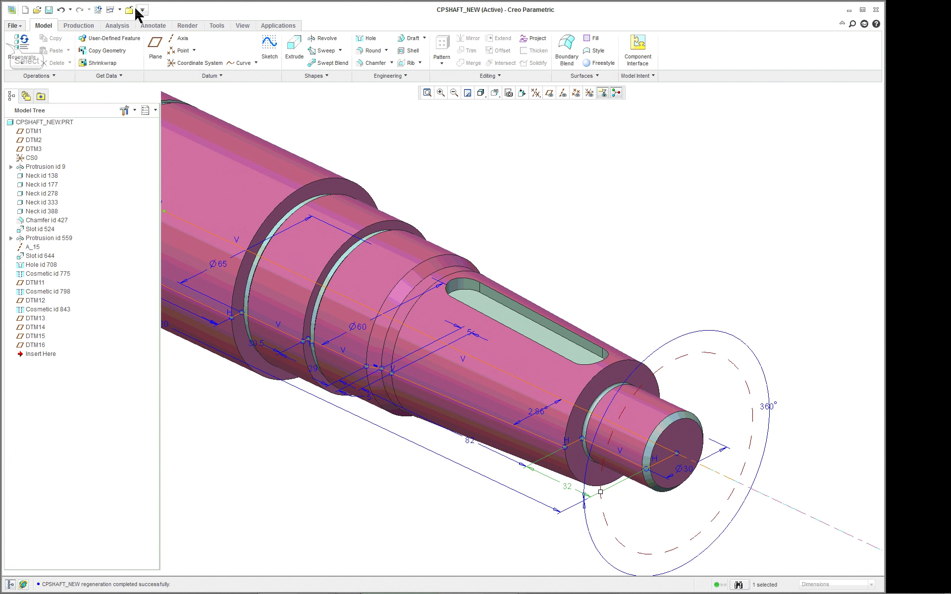
left_click(14, 45)
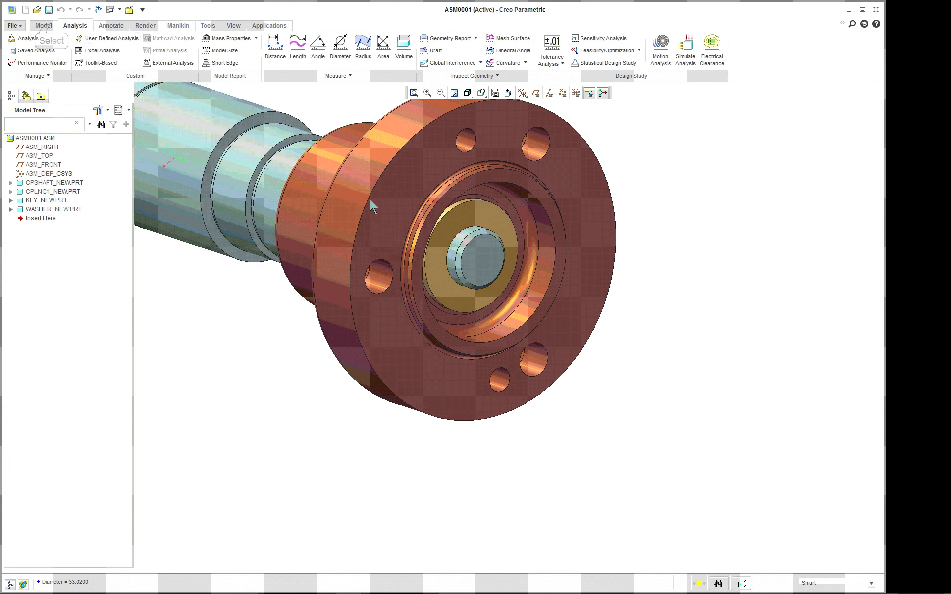
Regenerate the assembly to update it with the lengthened shaft end and check the shaft's protrusion past the washer.
left_click(372, 206)
left_click(49, 25)
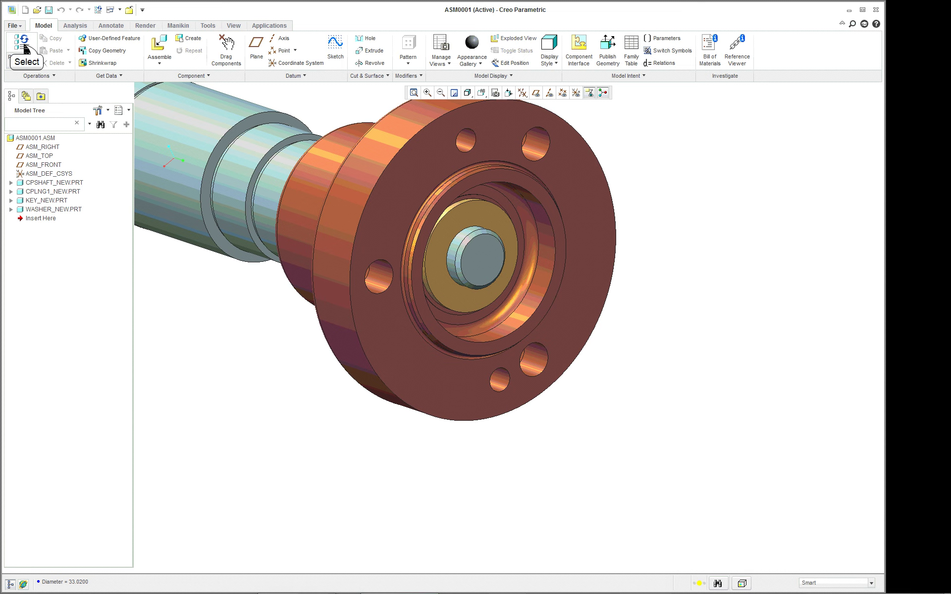
left_click(22, 44)
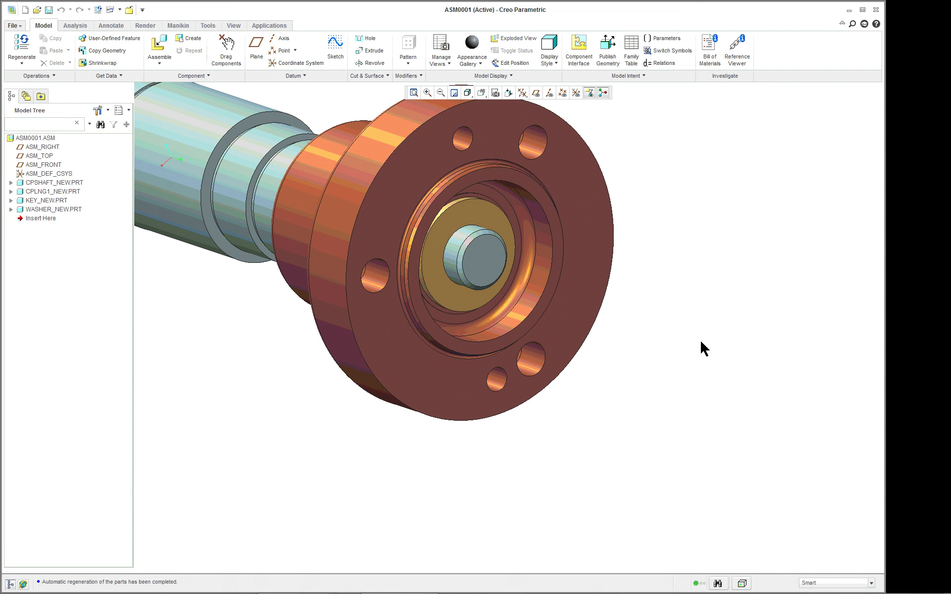
middle_click_drag(684, 345, 551, 337)
scroll(551, 337, "up", 5)
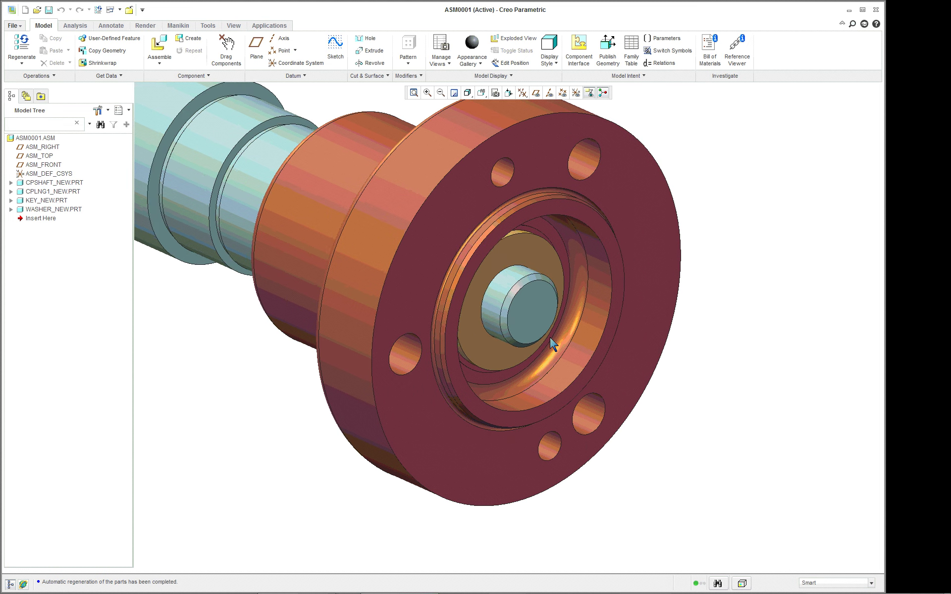
left_click(589, 198)
Bring hexnut_new.prt from the 9-Coupling folder into the assembly for placement.
left_click(159, 45)
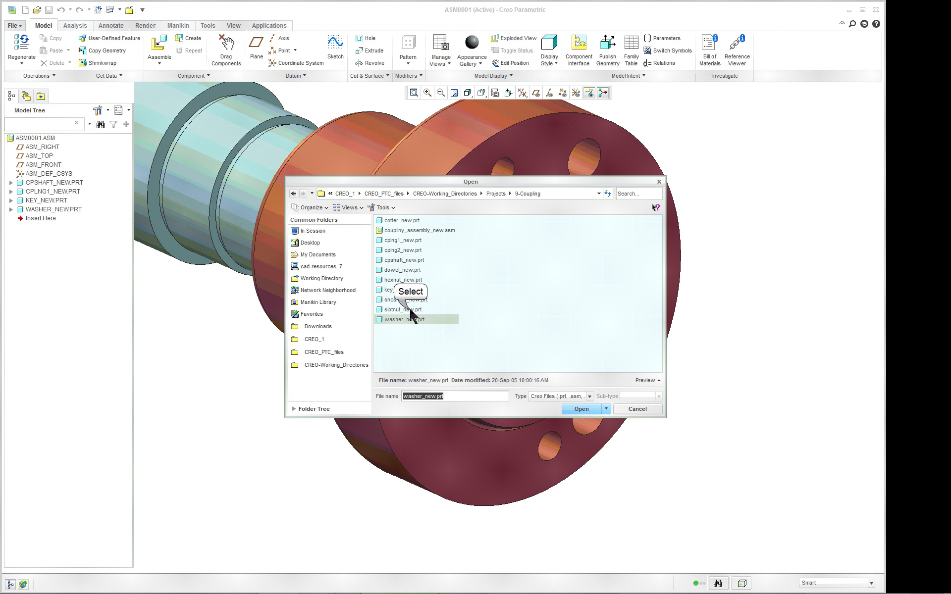
double_click(411, 309)
double_click(409, 280)
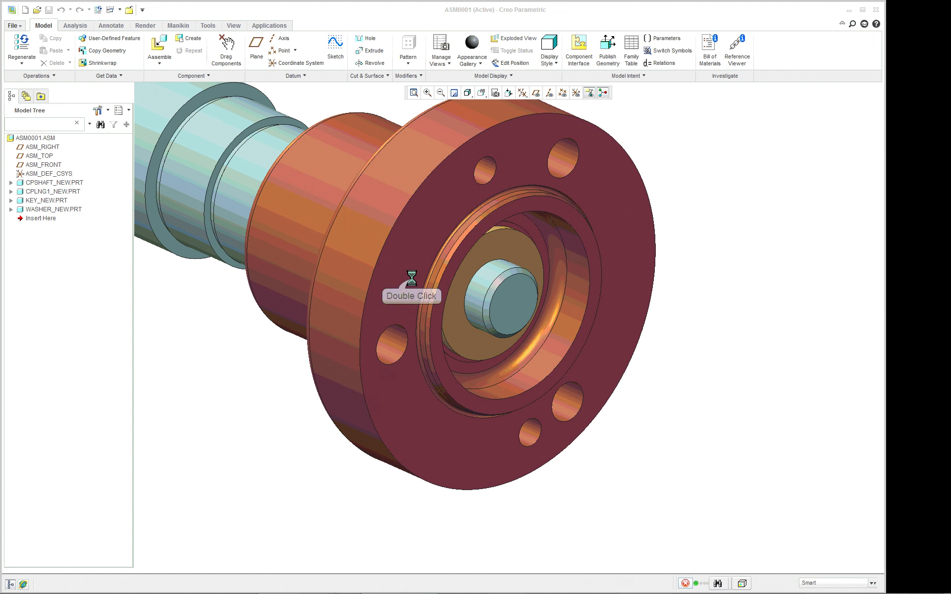
left_click(196, 257)
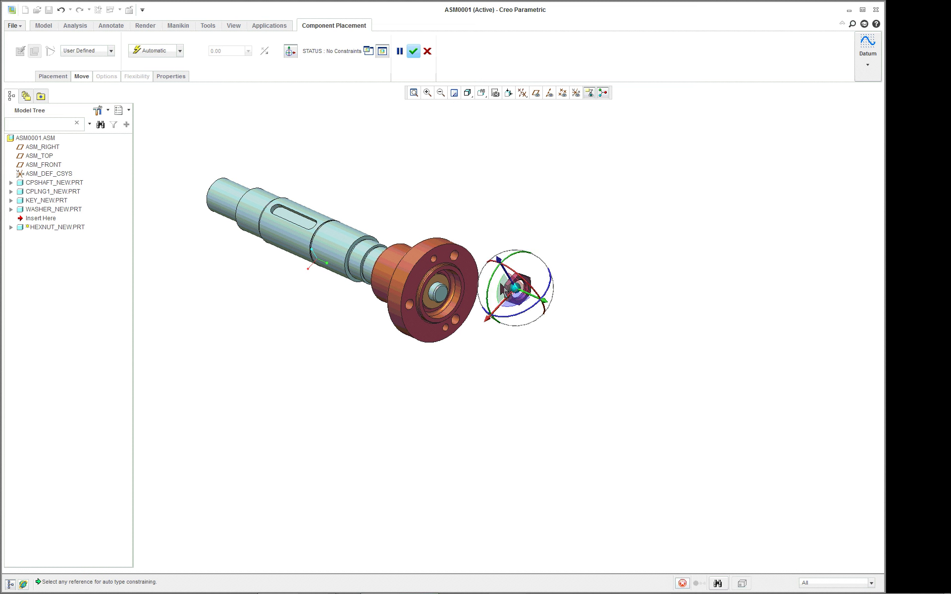
Add a Distance constraint between the hex nut's flat face and the washer's front face, and flip its orientation.
scroll(473, 288, "up", 5)
scroll(473, 288, "up", 2)
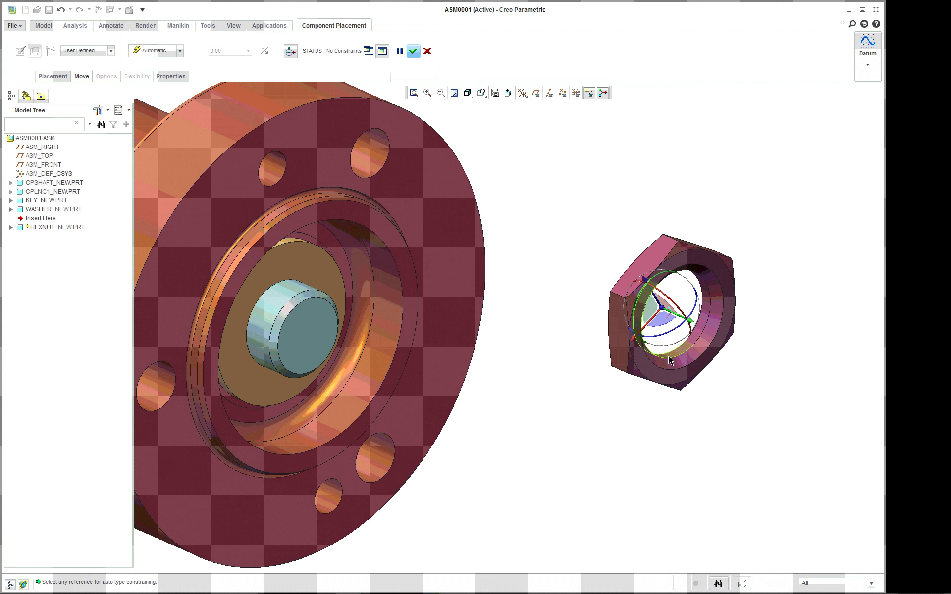
left_click(473, 302)
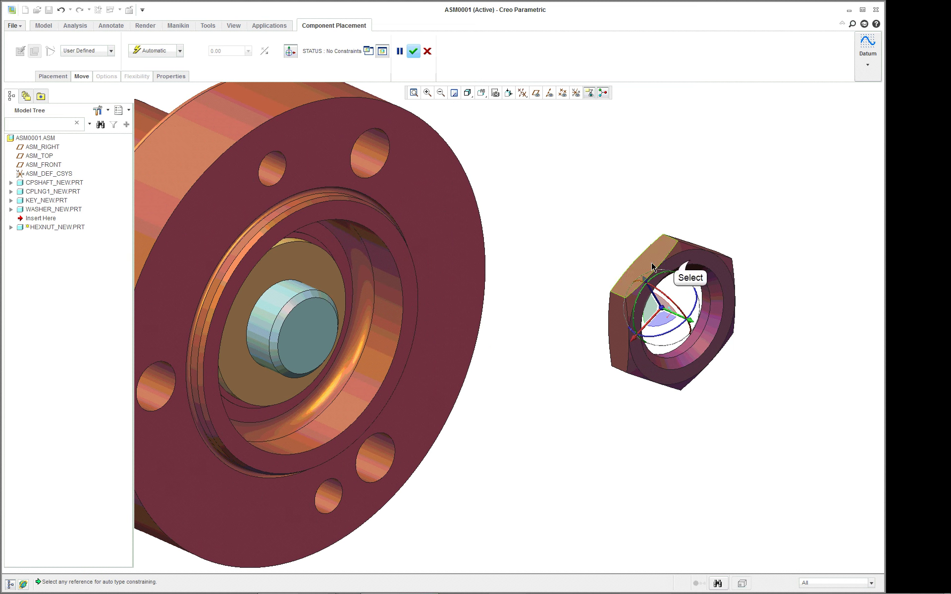
left_click(687, 263)
left_click(303, 263)
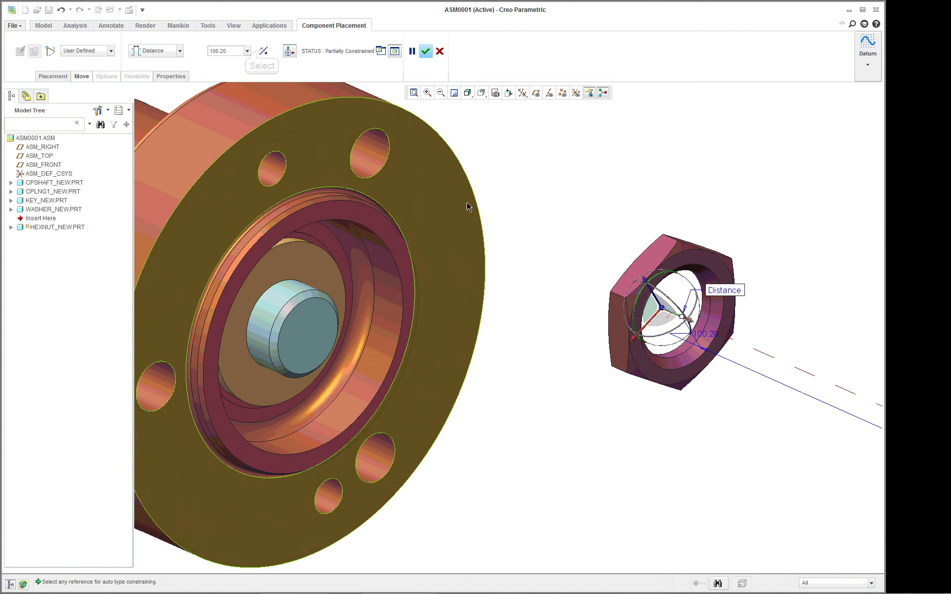
left_click(263, 51)
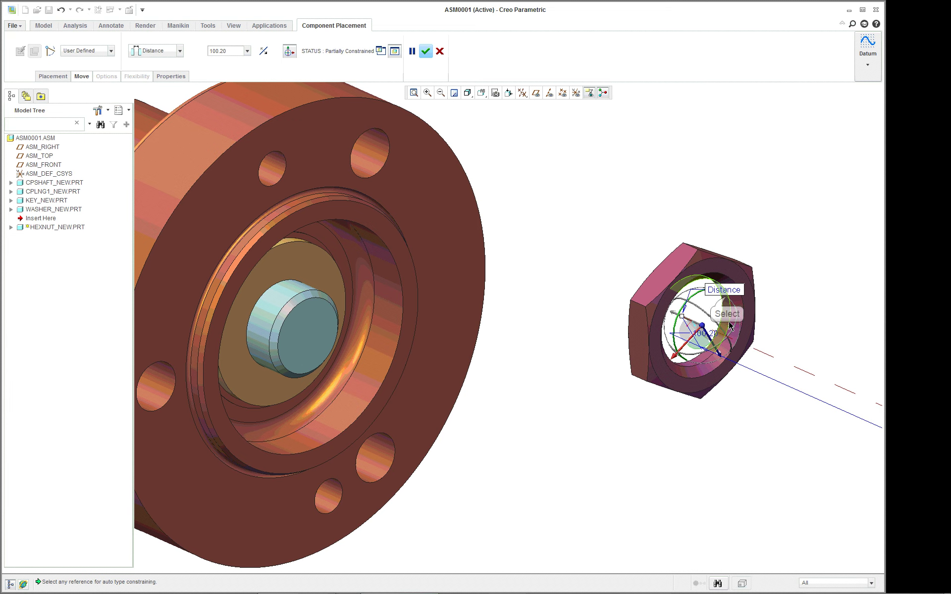
Make the hex nut's hole coincident with the cylindrical surface of the shaft's small end.
scroll(722, 311, "up", 5)
left_click(726, 300)
scroll(510, 318, "down", 6)
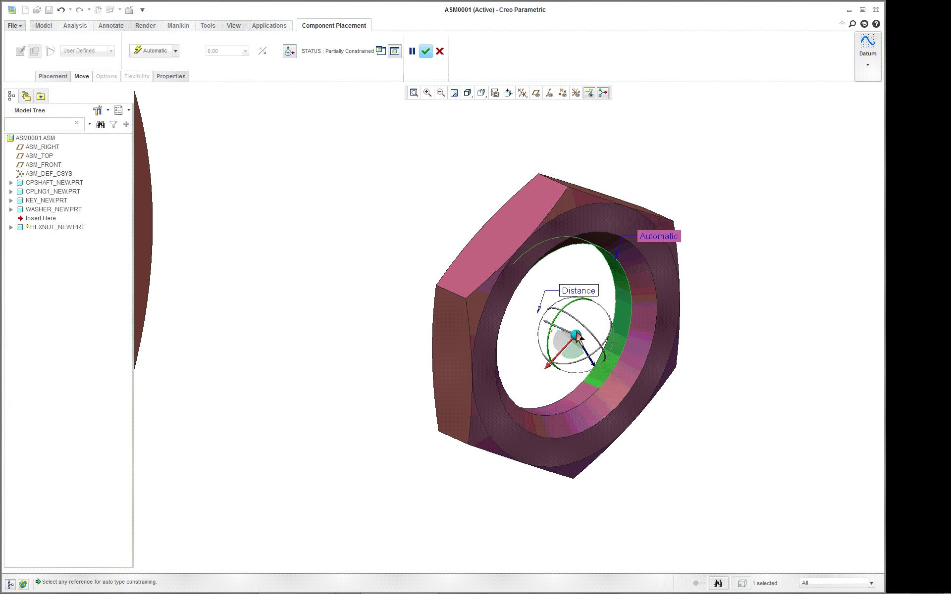
scroll(174, 363, "down", 2)
scroll(173, 361, "up", 6)
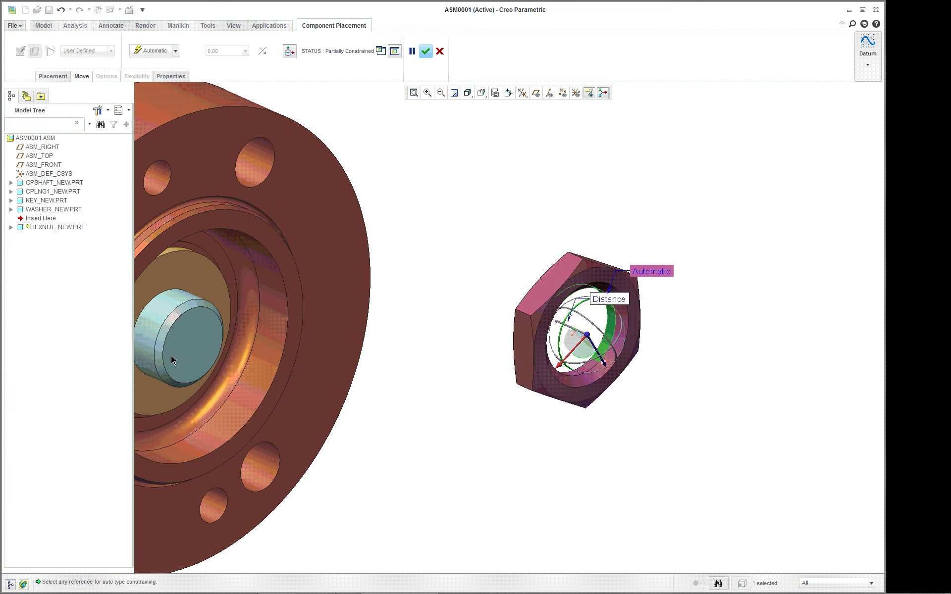
left_click(173, 257)
scroll(173, 258, "down", 5)
left_click(175, 51)
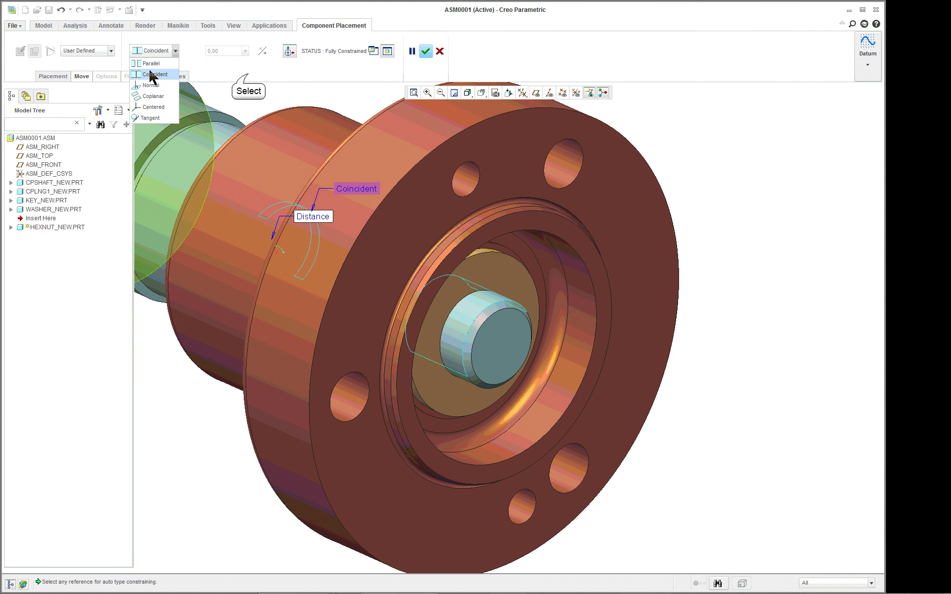
left_click(247, 76)
Change the hex nut's Distance constraint against the washer face to Coincident and accept the nut's placement.
left_click(53, 76)
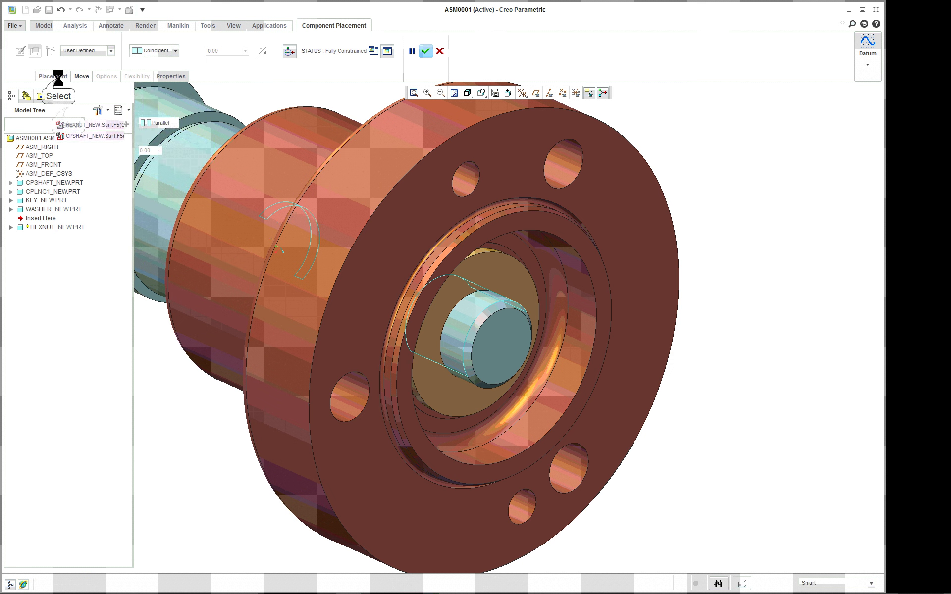
left_click(67, 106)
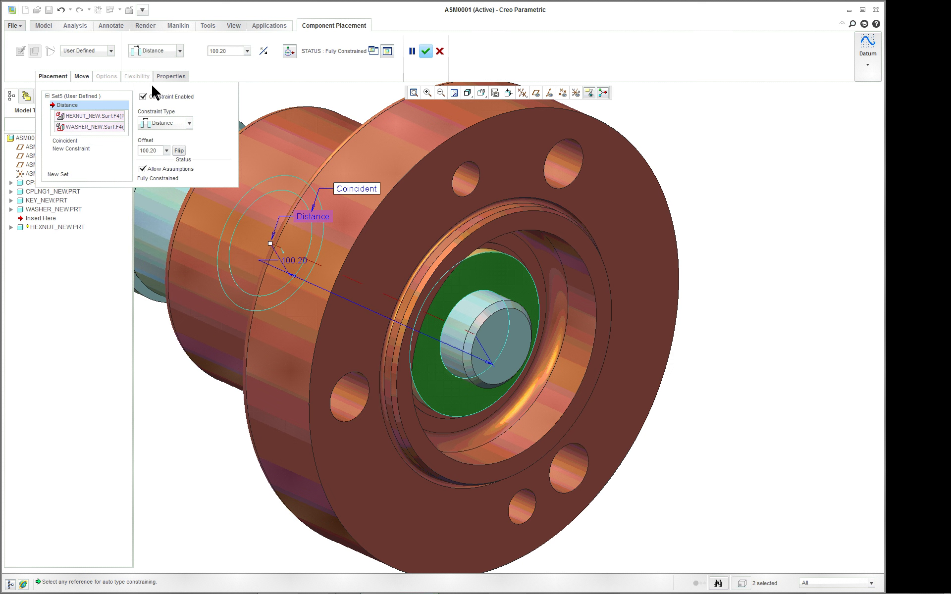
left_click(169, 54)
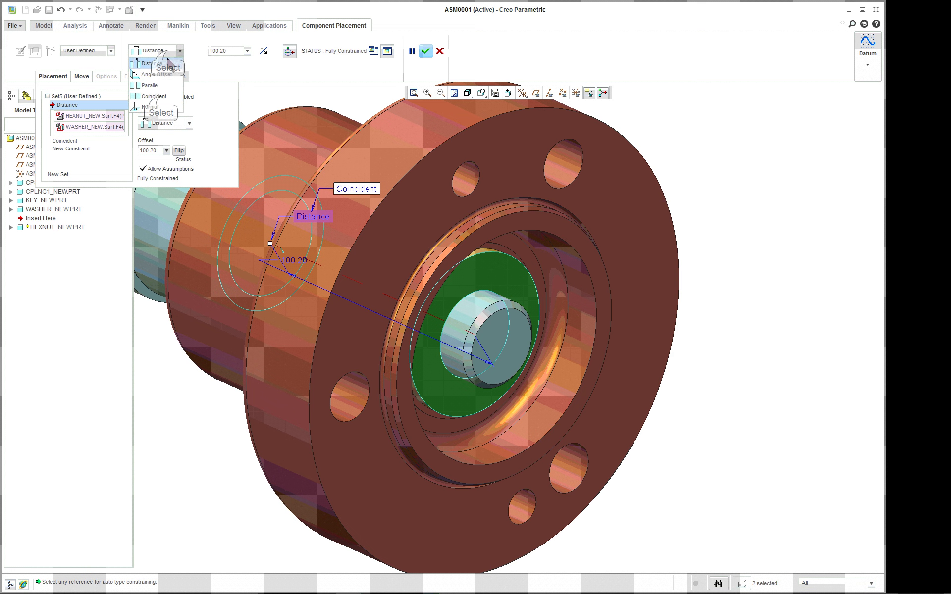
left_click(163, 94)
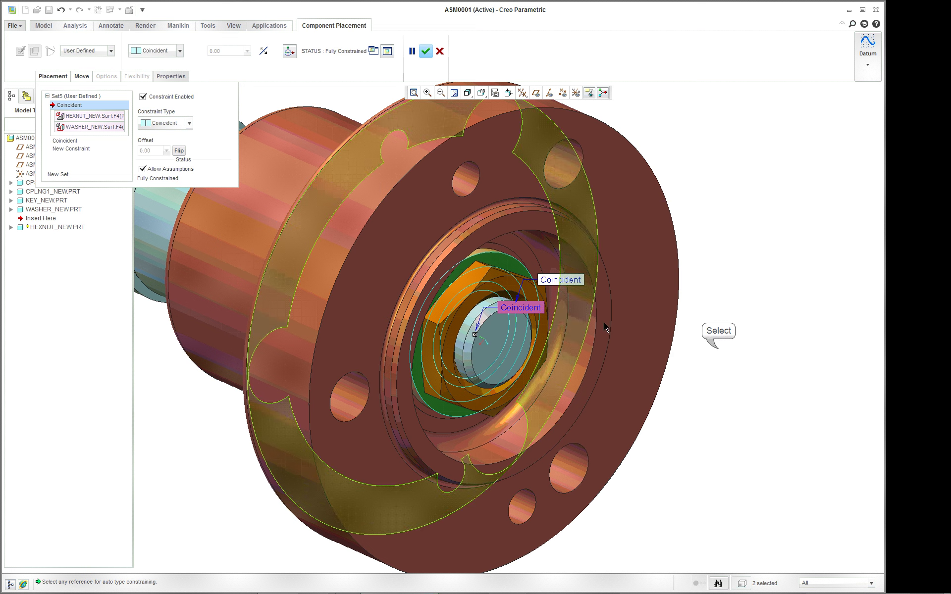
middle_click(717, 347)
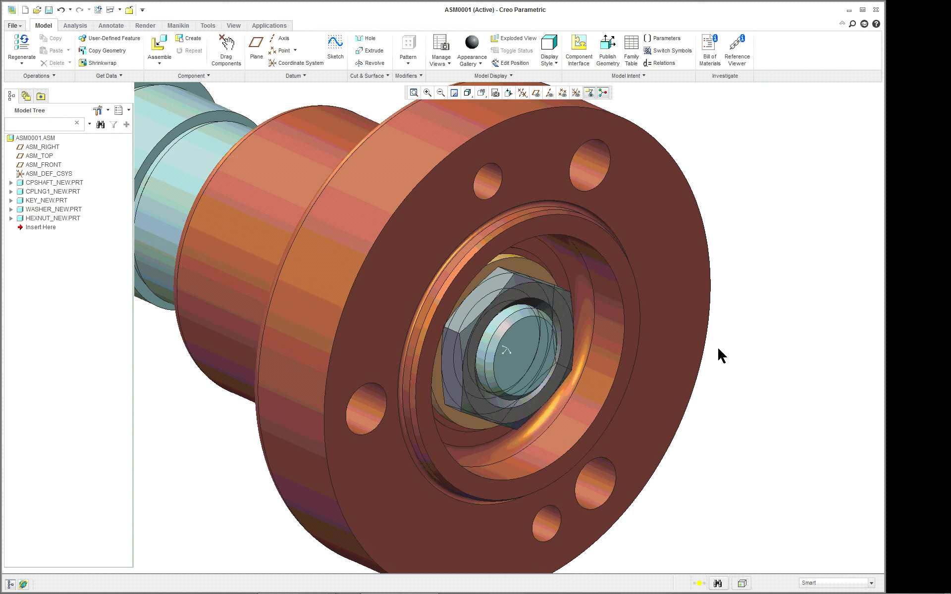
Bring cplng2_new.prt into the assembly and move it in front of the first coupling's flange face.
scroll(570, 471, "up", 2)
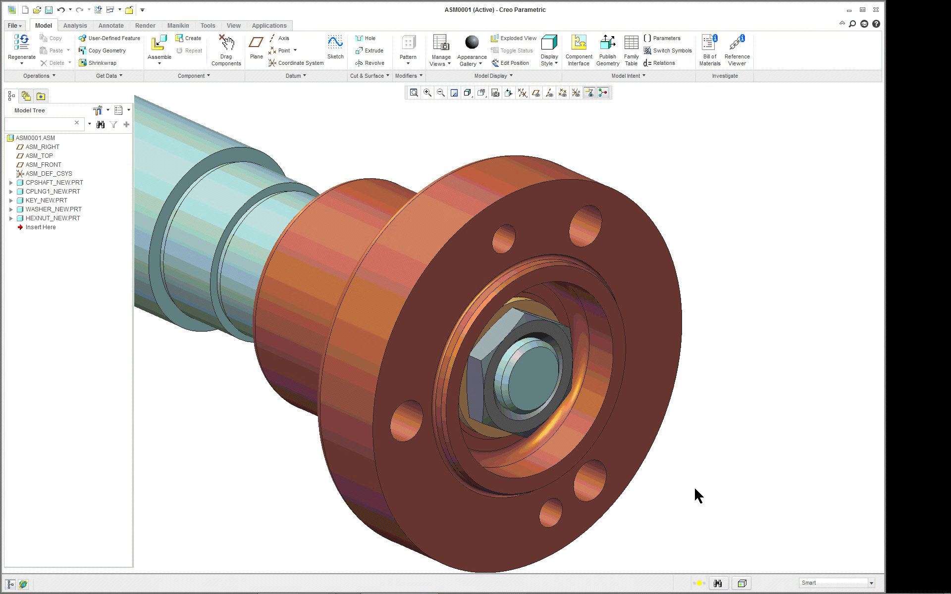
scroll(695, 488, "up", 2)
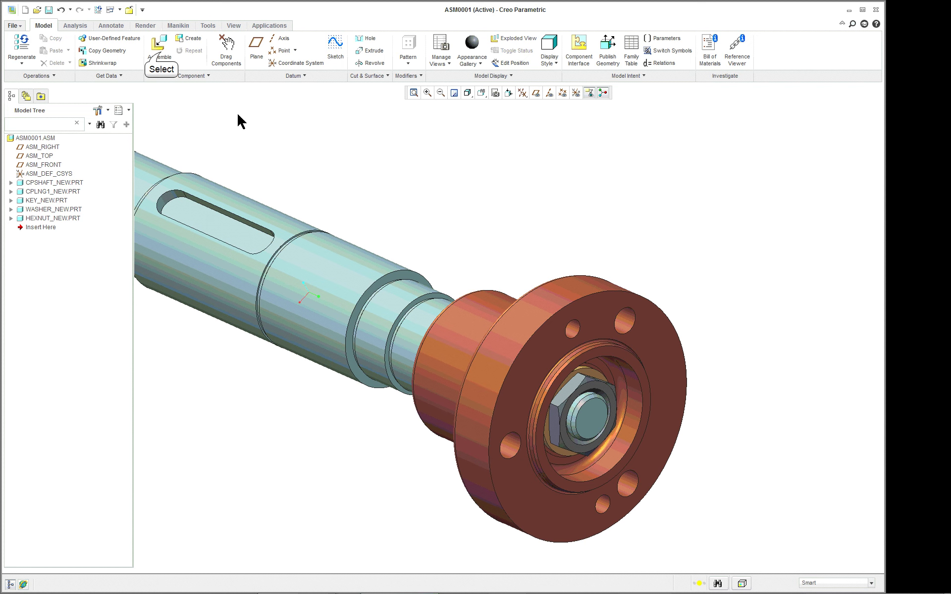
left_click(169, 59)
double_click(412, 252)
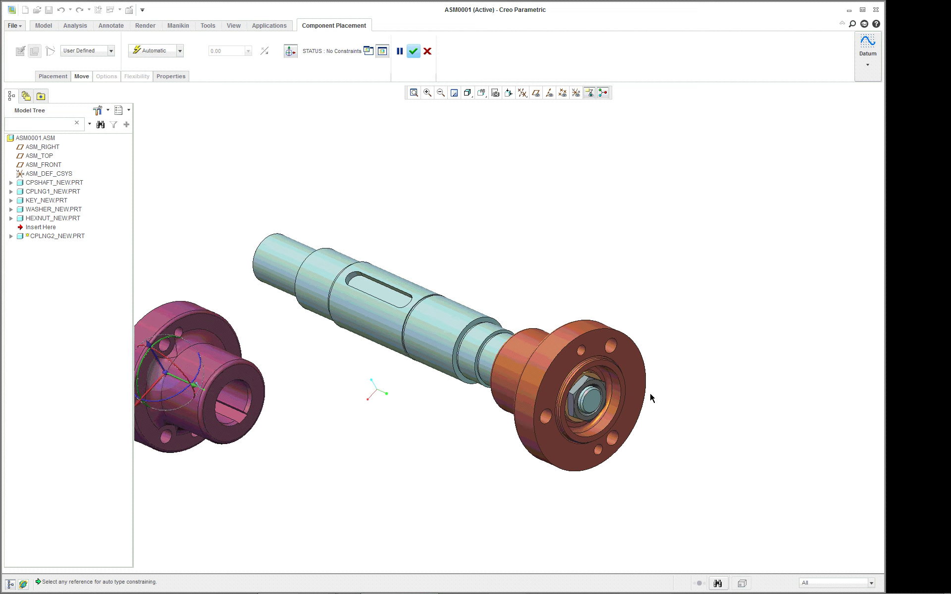
left_click(259, 378)
left_click_drag(259, 381, 700, 380)
Make the second coupling's small flange hole coincident with the matching small hole in the first coupling's flange.
scroll(701, 383, "up", 5)
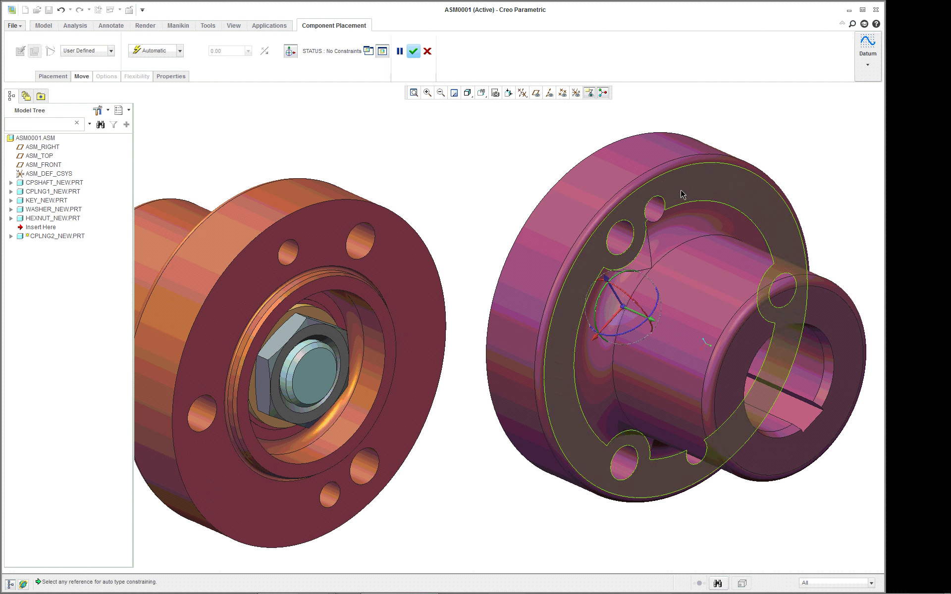
left_click(658, 210)
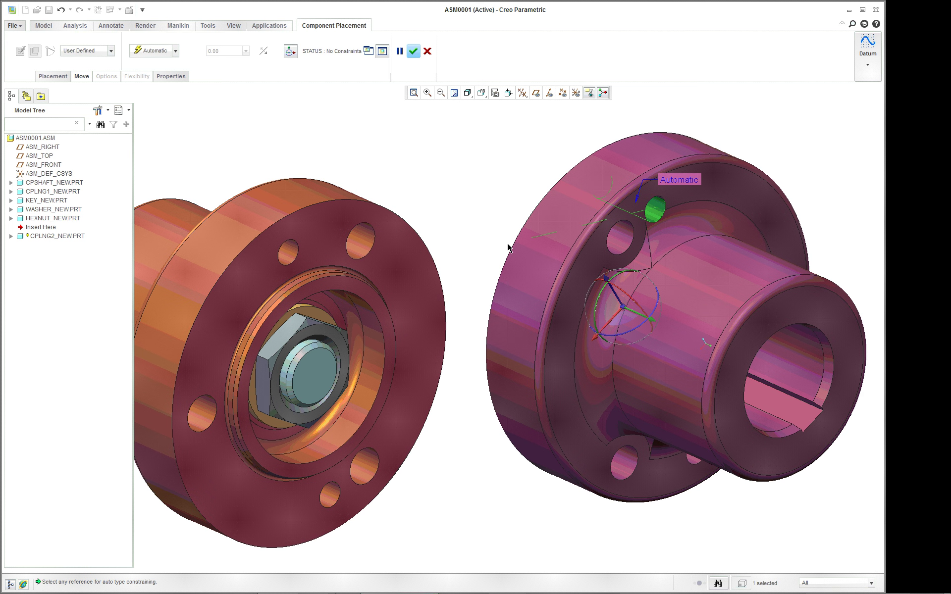
left_click(331, 493)
scroll(414, 476, "down", 3)
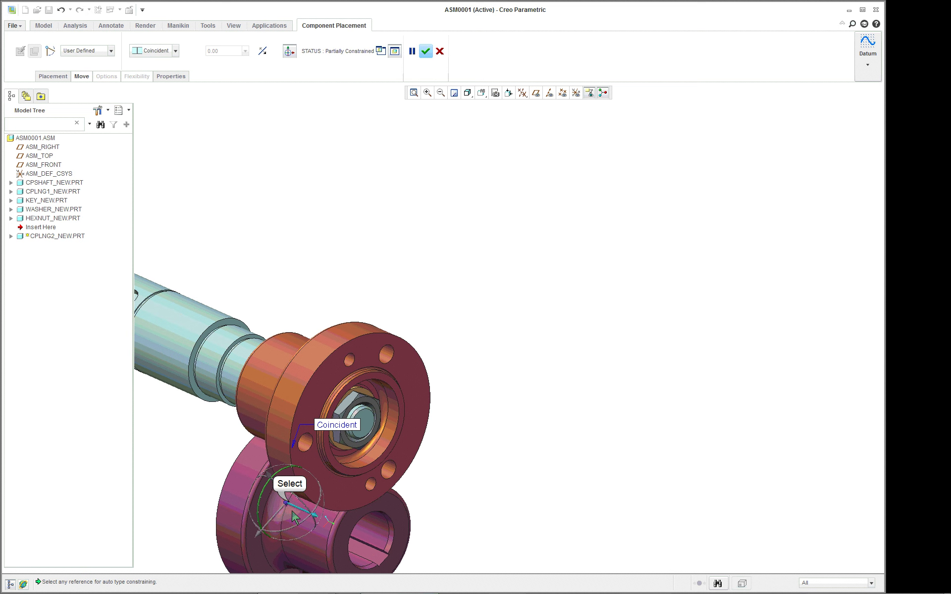
Move the second coupling clear of the first and constrain its bore to the first coupling's cylindrical recess.
left_click_drag(289, 505, 532, 536)
scroll(543, 540, "down", 3)
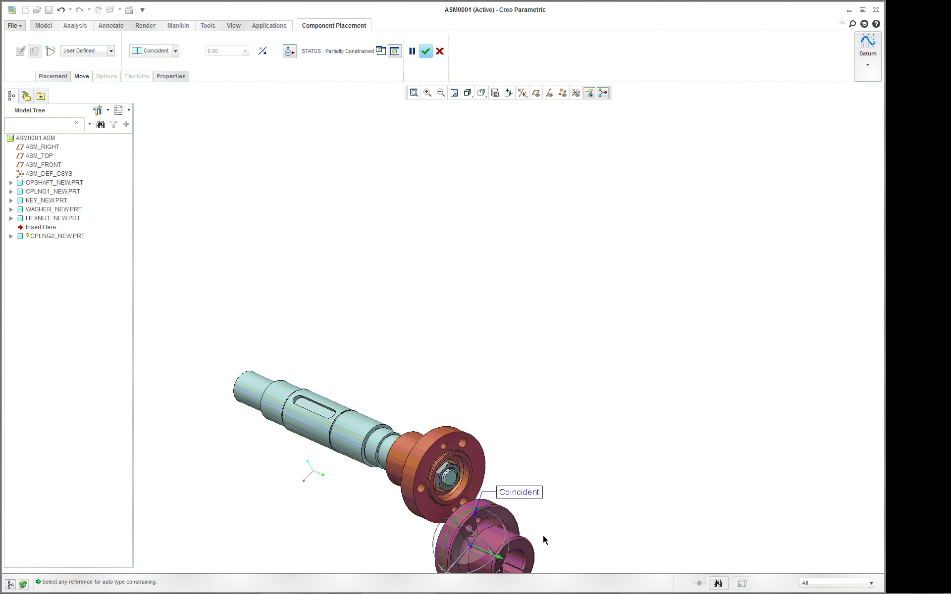
middle_click_drag(569, 510, 571, 380, "shift")
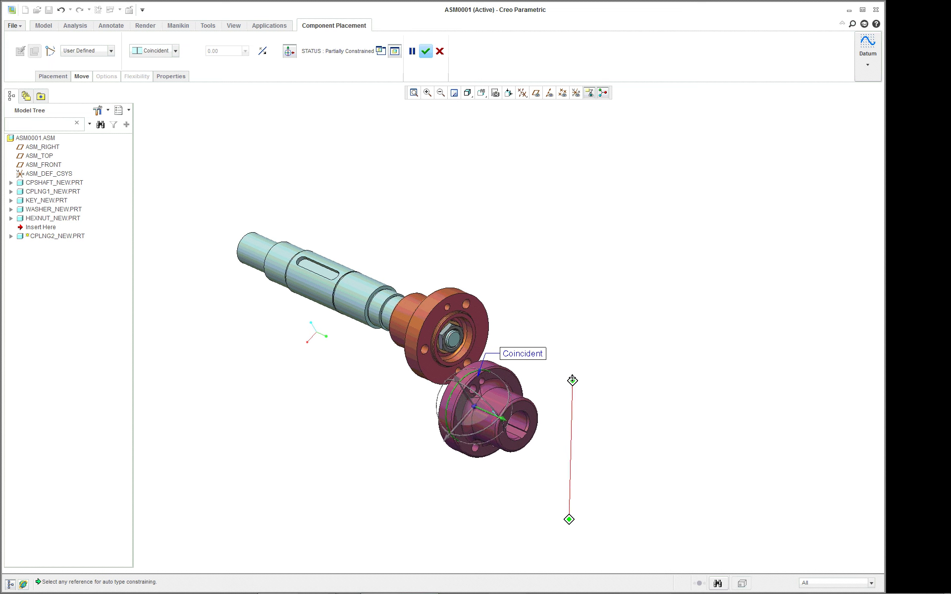
scroll(520, 480, "down", 2)
scroll(519, 479, "up", 4)
scroll(544, 278, "up", 2)
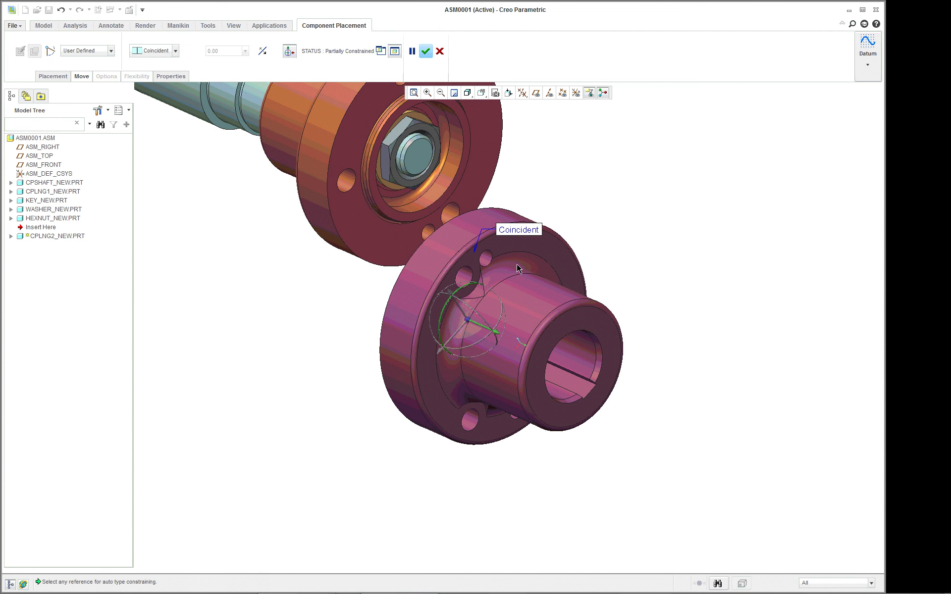
left_click(584, 355)
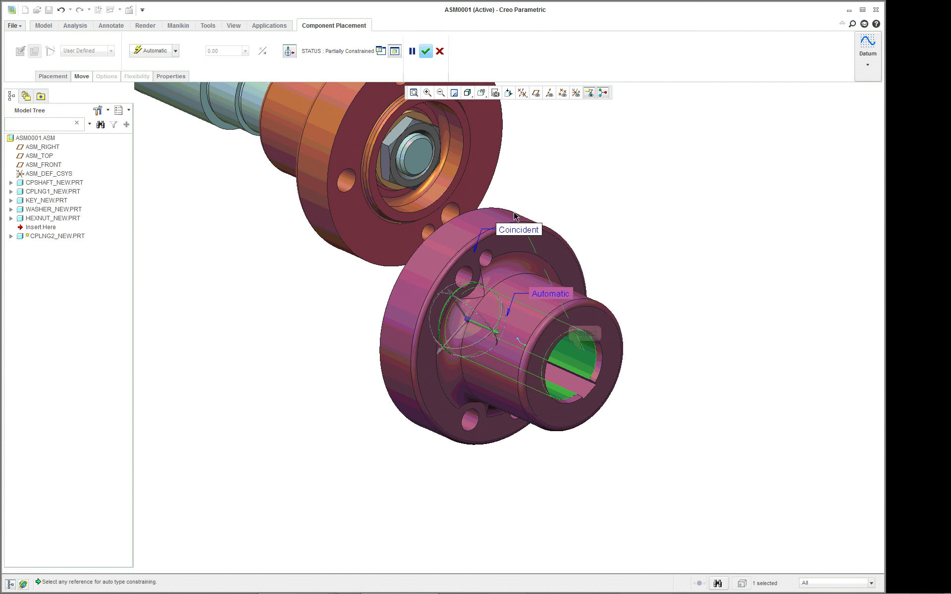
left_click(454, 143)
scroll(643, 168, "down", 3)
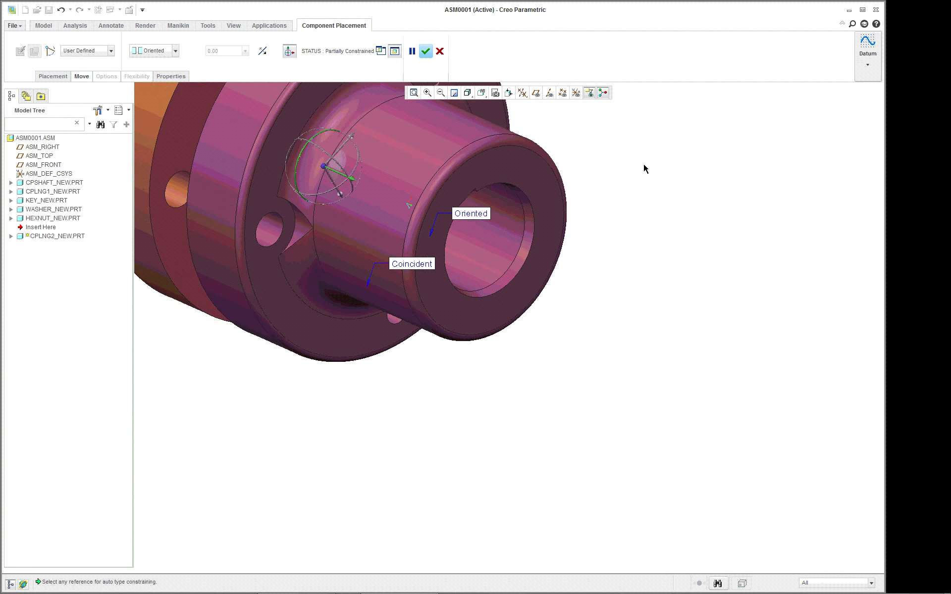
Add a new constraint that makes the mating flange faces of the two couplings coincident.
scroll(423, 201, "up", 4)
scroll(320, 98, "down", 2)
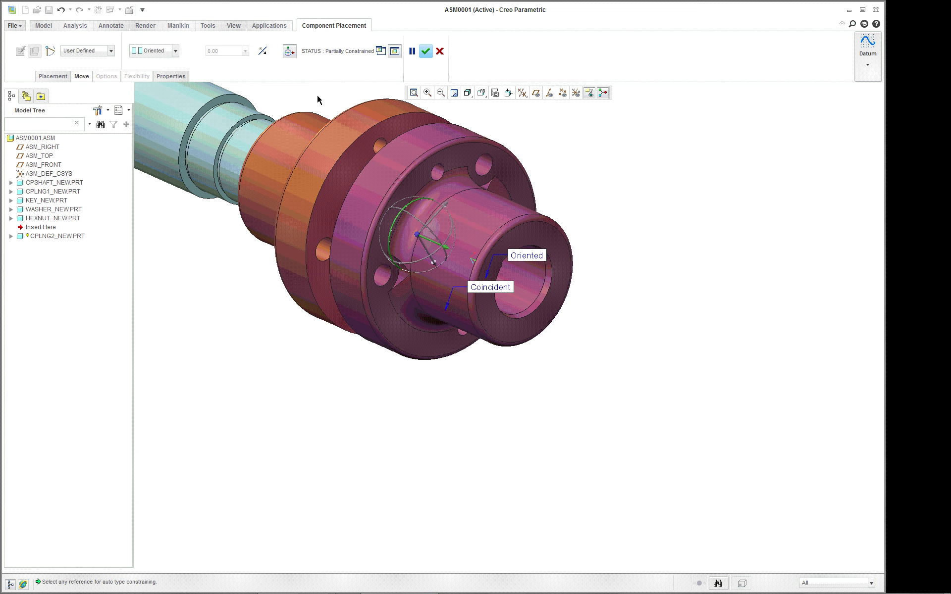
scroll(319, 102, "down", 1)
scroll(379, 210, "down", 1)
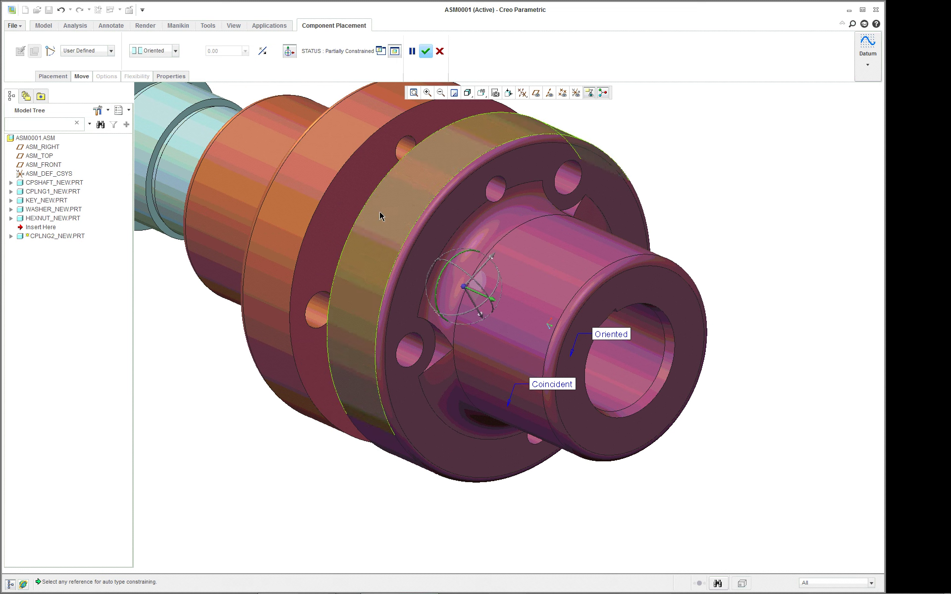
scroll(411, 221, "down", 2)
middle_click_drag(410, 221, 617, 187)
right_click(617, 187)
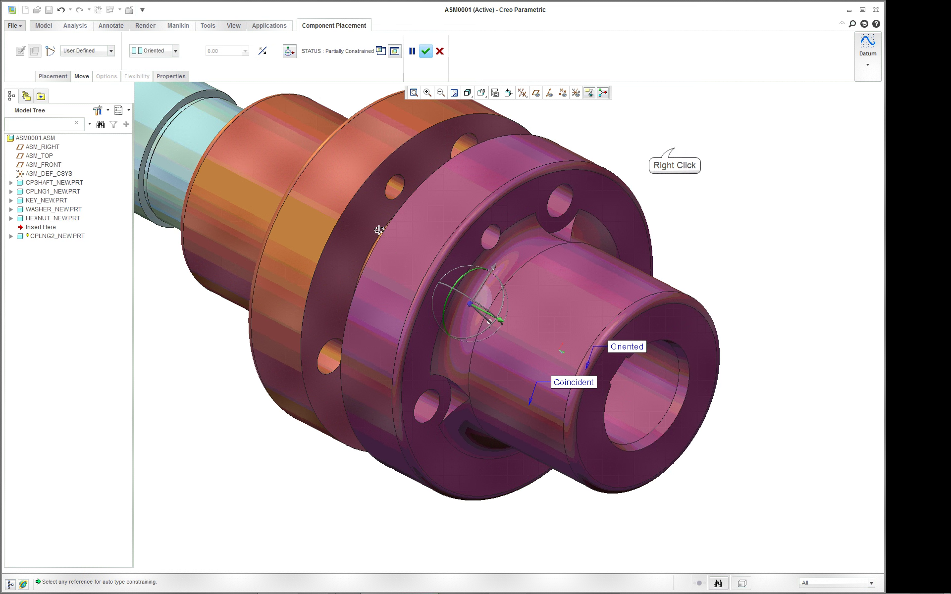
right_click(676, 150)
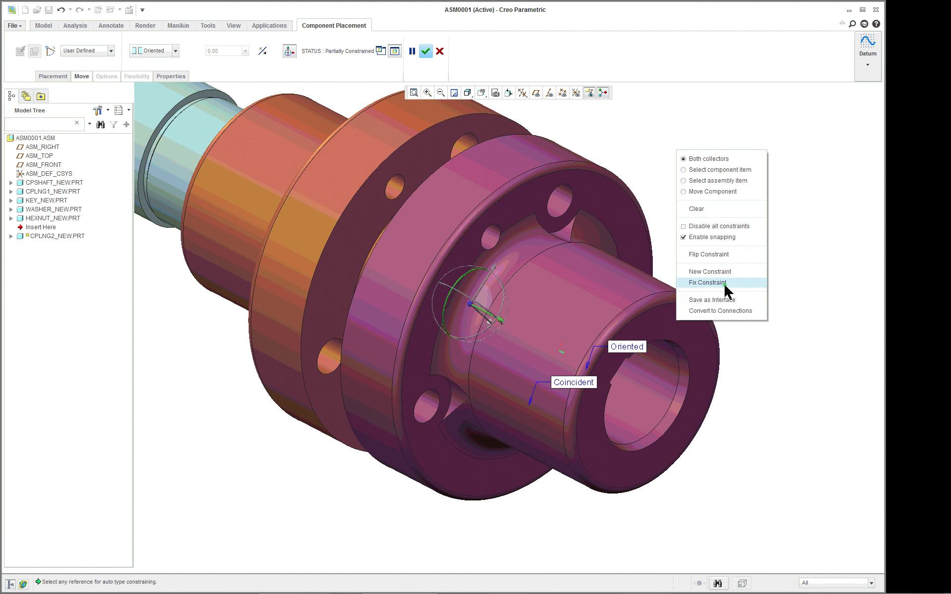
left_click(713, 272)
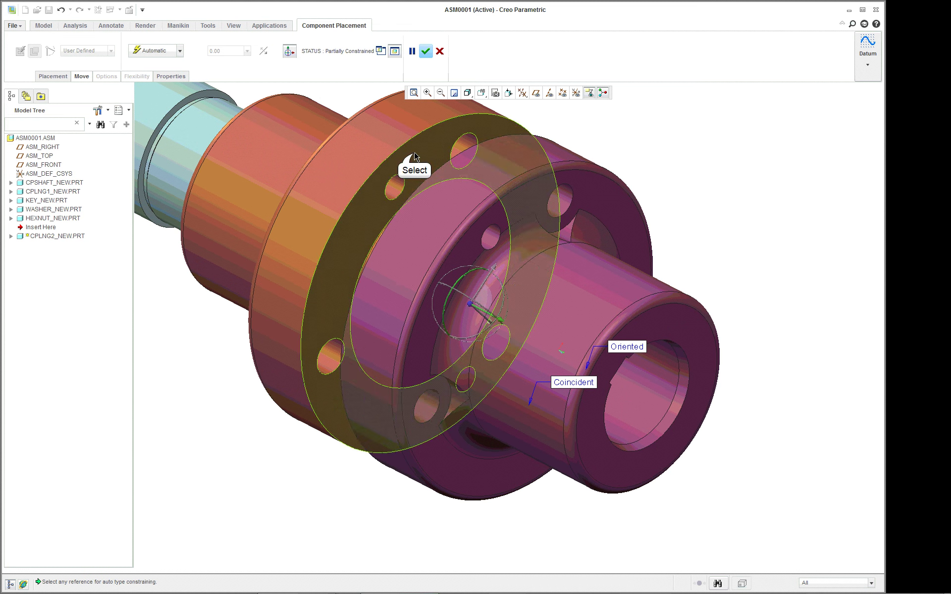
left_click(433, 198)
scroll(433, 199, "down", 3)
middle_click_drag(433, 199, 582, 203)
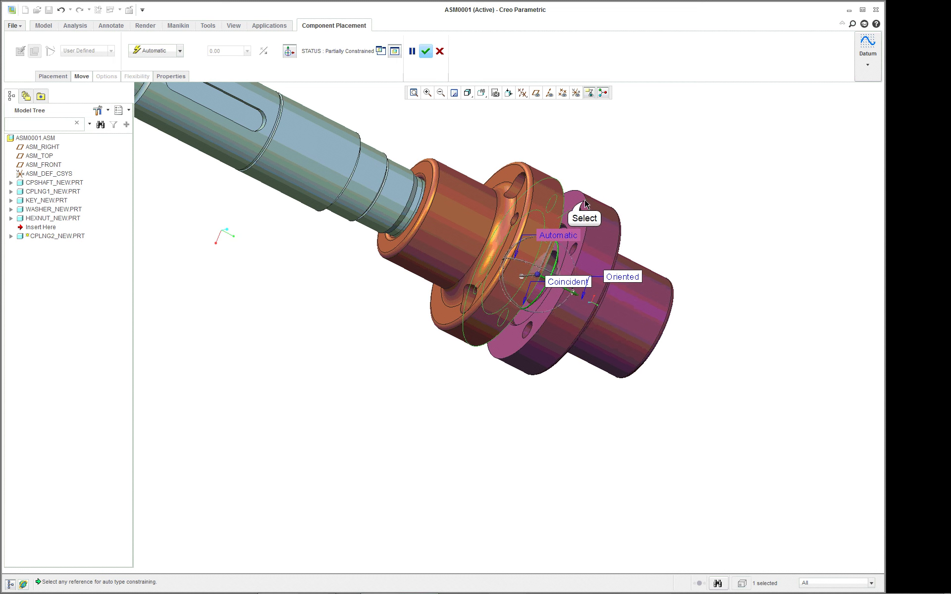
left_click(584, 204)
Check the alignment of the flange holes through both couplings and accept the second coupling's placement.
middle_click_drag(668, 215, 515, 186)
scroll(224, 138, "up", 3)
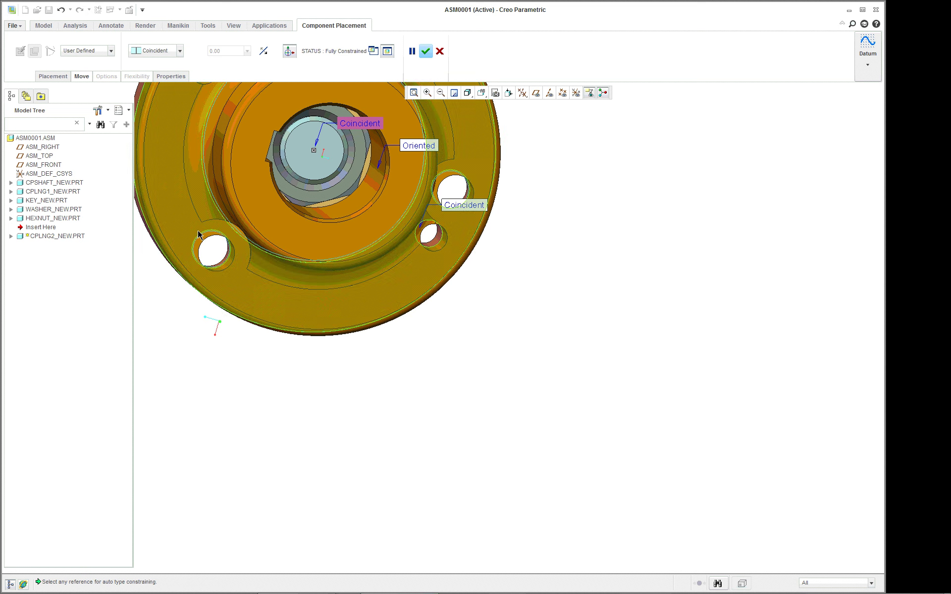
scroll(436, 199, "up", 4)
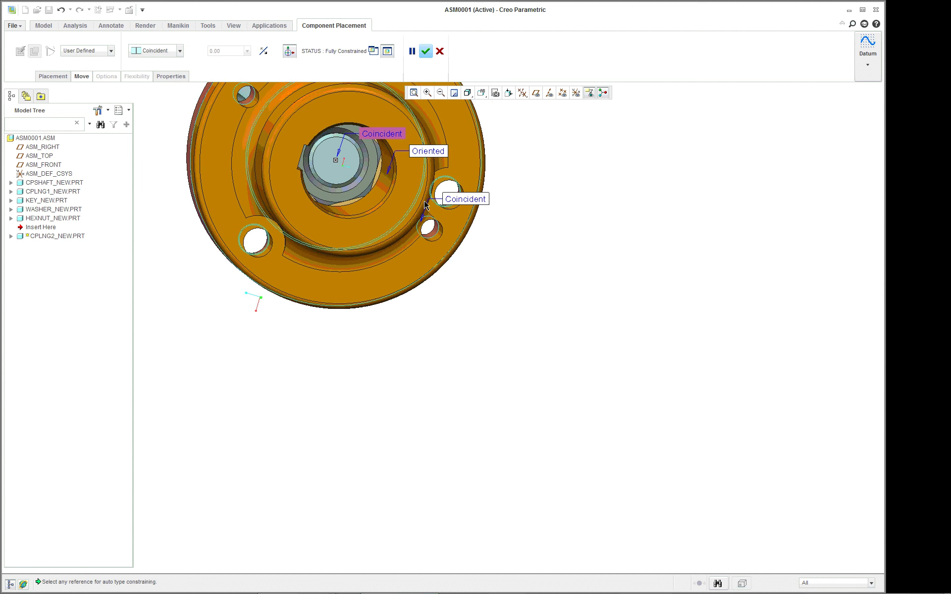
left_click(413, 93)
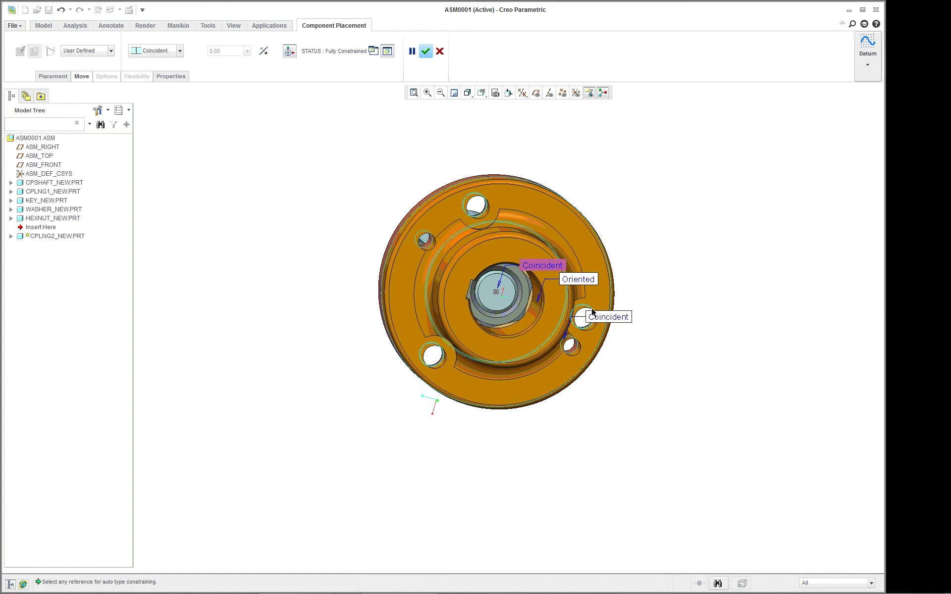
middle_click_drag(592, 311, 535, 277)
scroll(446, 188, "down", 3)
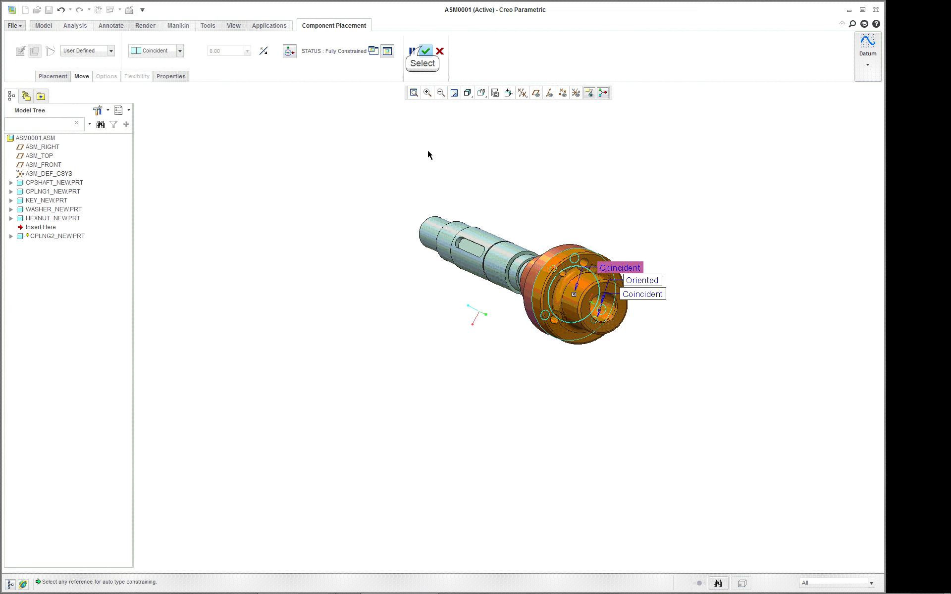
left_click(424, 50)
Inspect the joined couplings from the shaft side and list the features of CPLNG1_NEW.PRT.
scroll(586, 201, "up", 5)
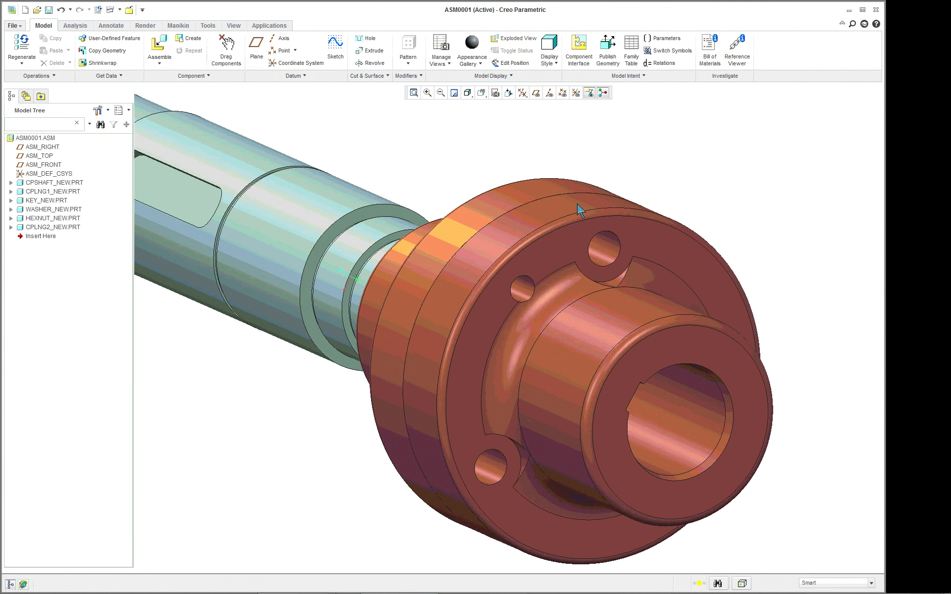
scroll(585, 205, "down", 5)
middle_click_drag(587, 207, 707, 221)
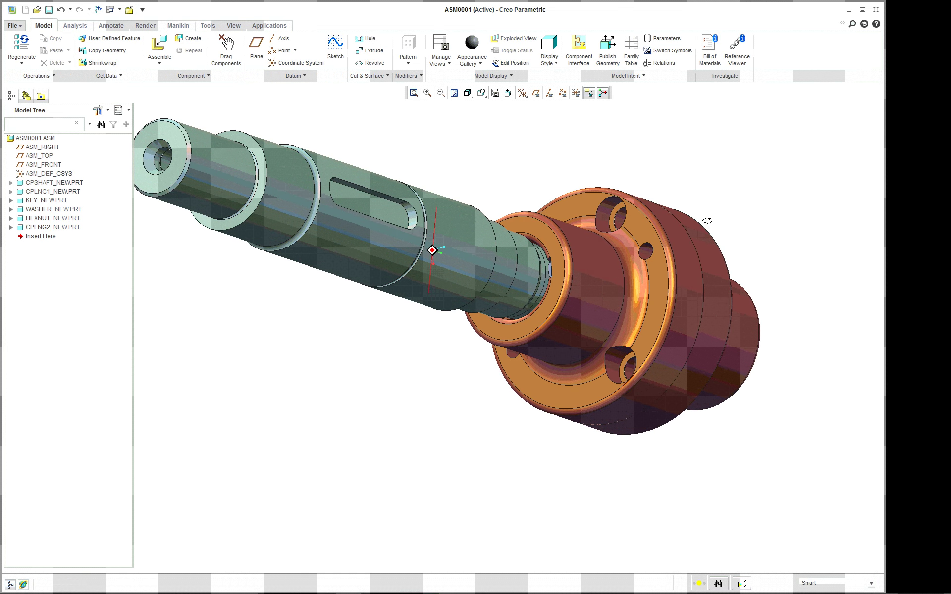
left_click(578, 217)
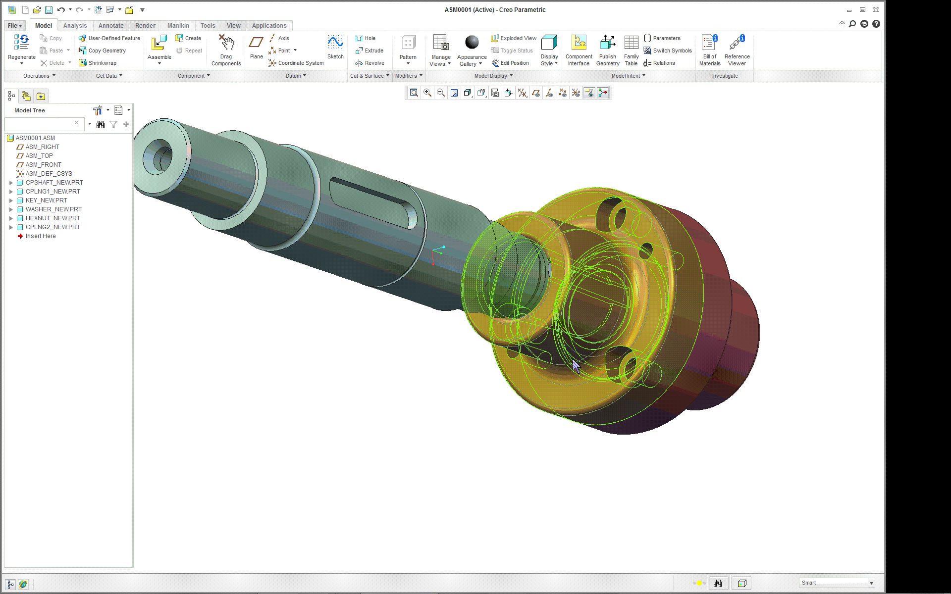
left_click(344, 488)
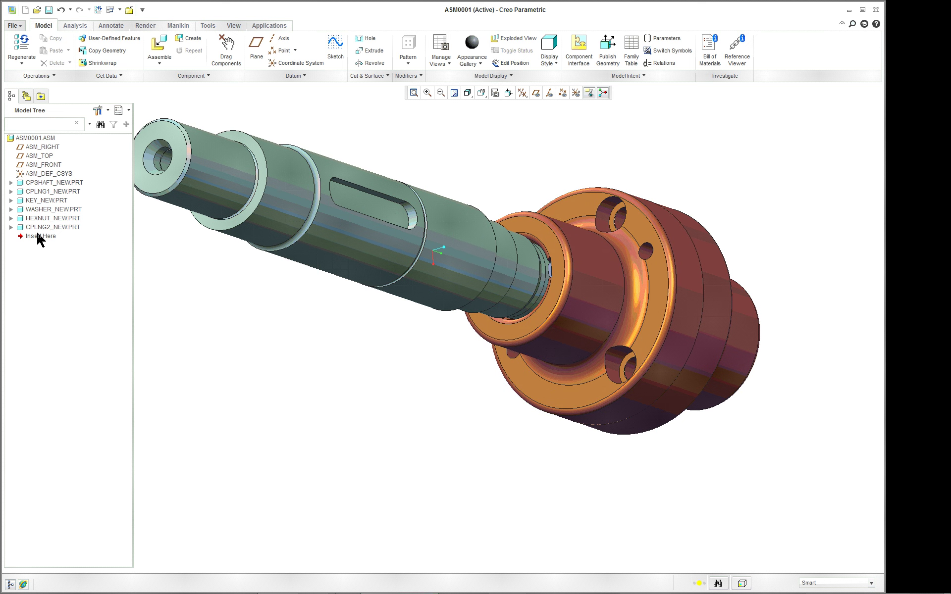
left_click(42, 193)
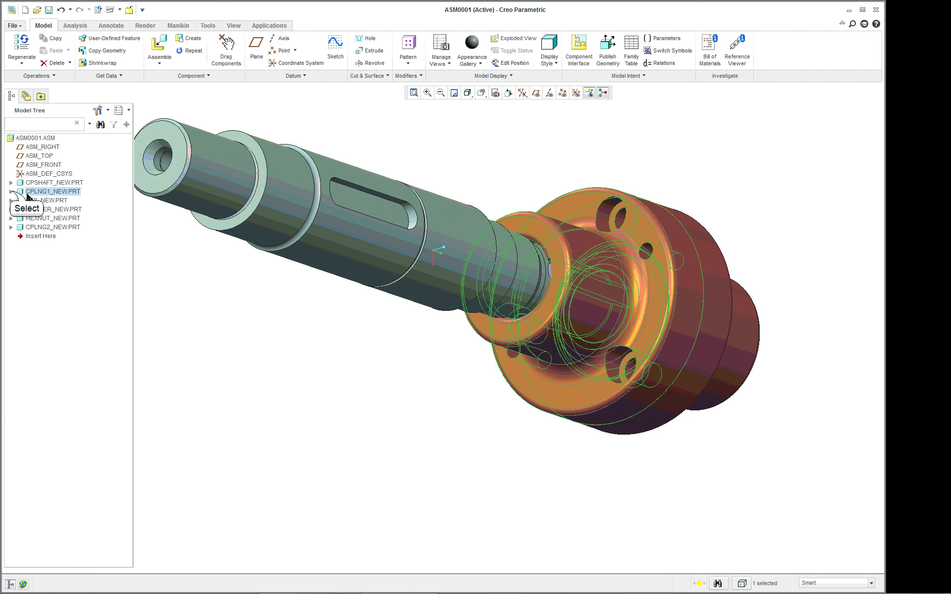
left_click(11, 192)
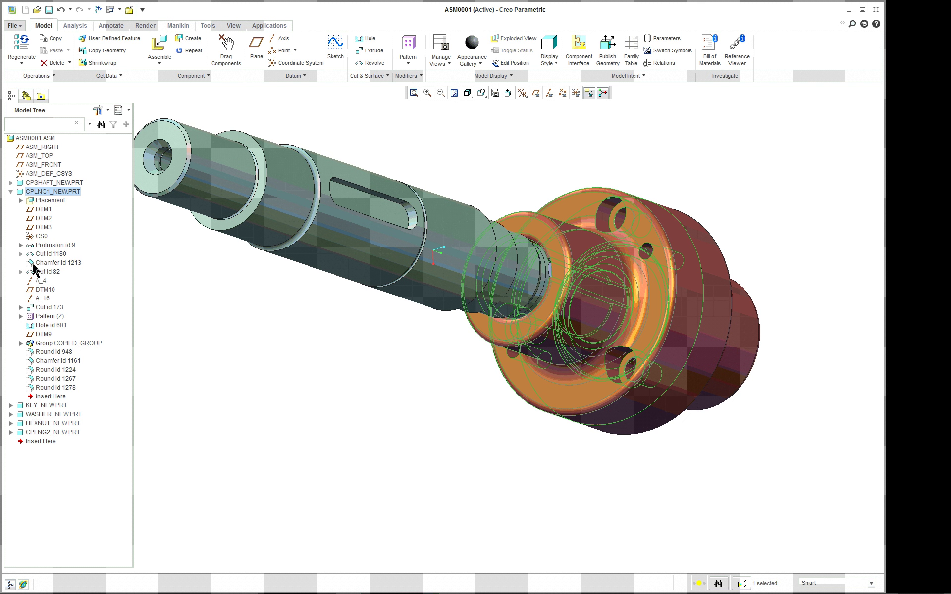
Examine the slot feature in the first group of the hole pattern in CPLNG1_NEW.PRT on the coupling flange.
left_click(21, 316)
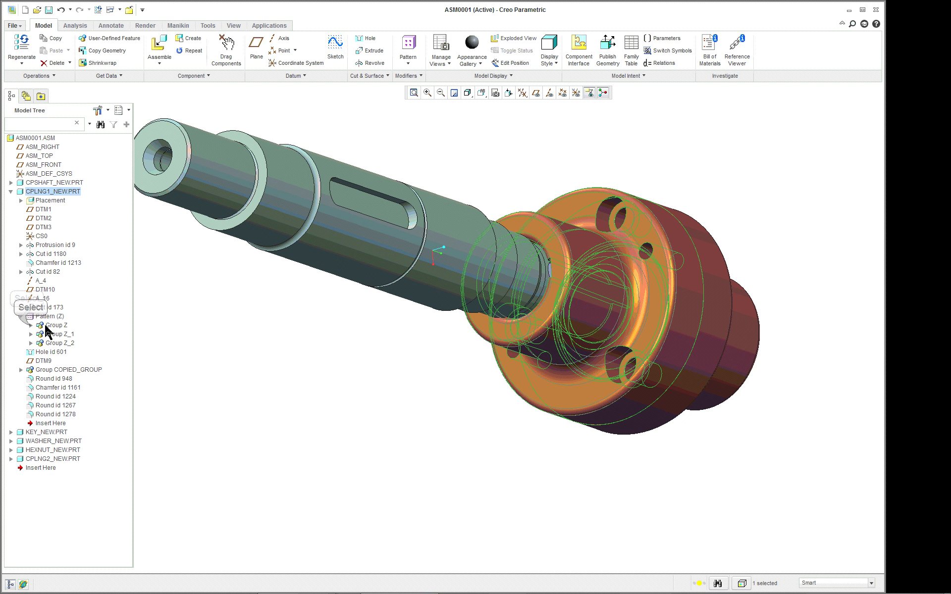
left_click(31, 325)
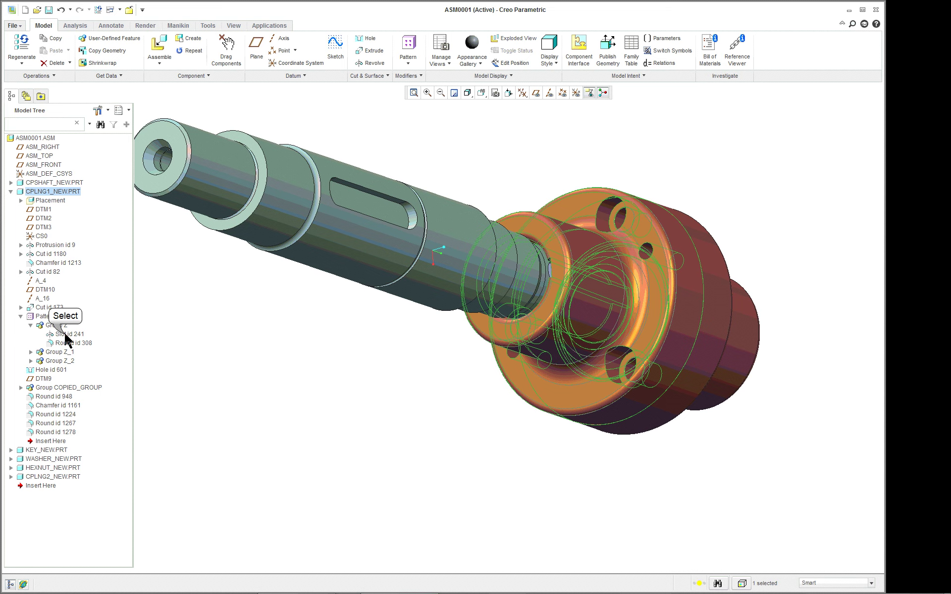
left_click(66, 335)
middle_click_drag(338, 338, 524, 322)
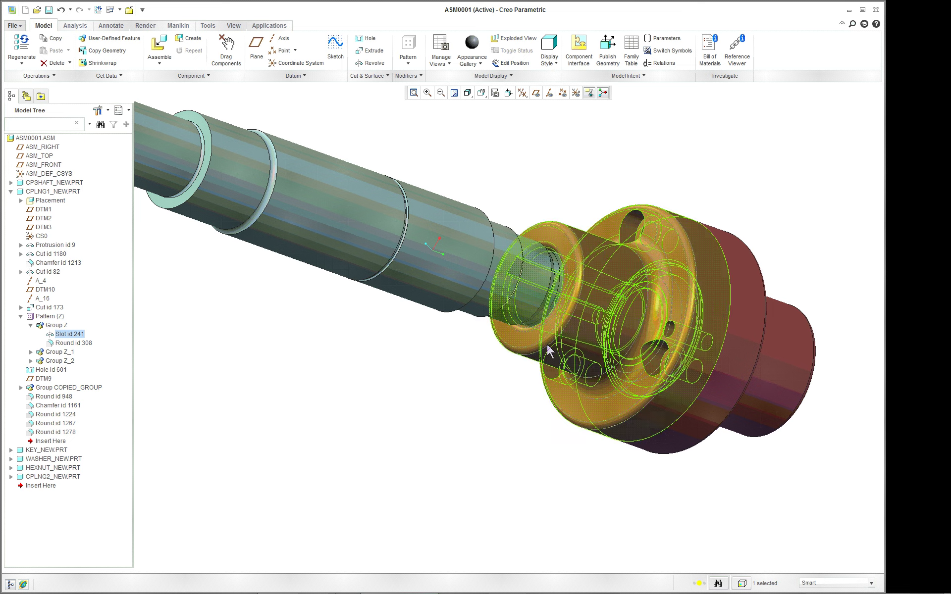
scroll(763, 395, "down", 3)
scroll(742, 390, "down", 2)
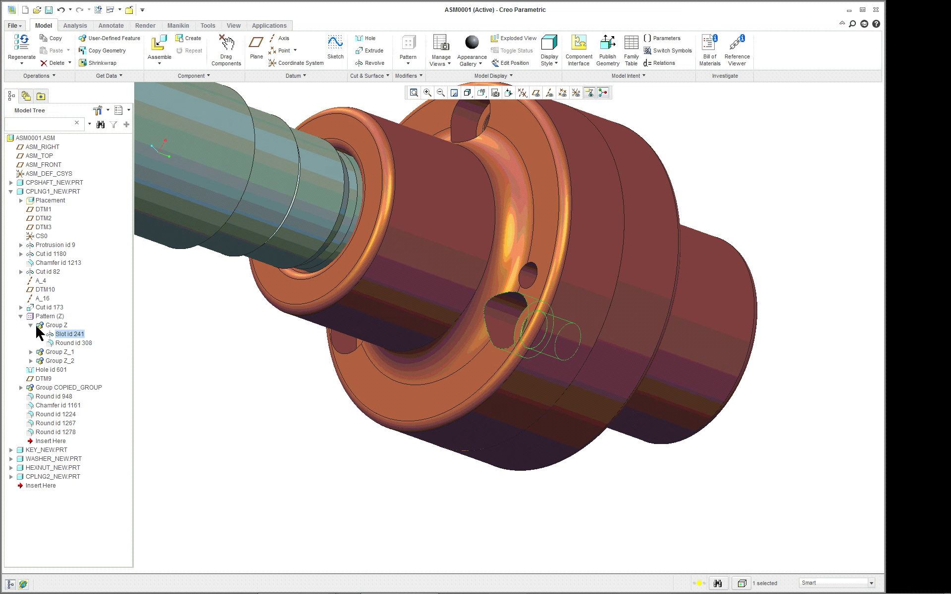
left_click(207, 338)
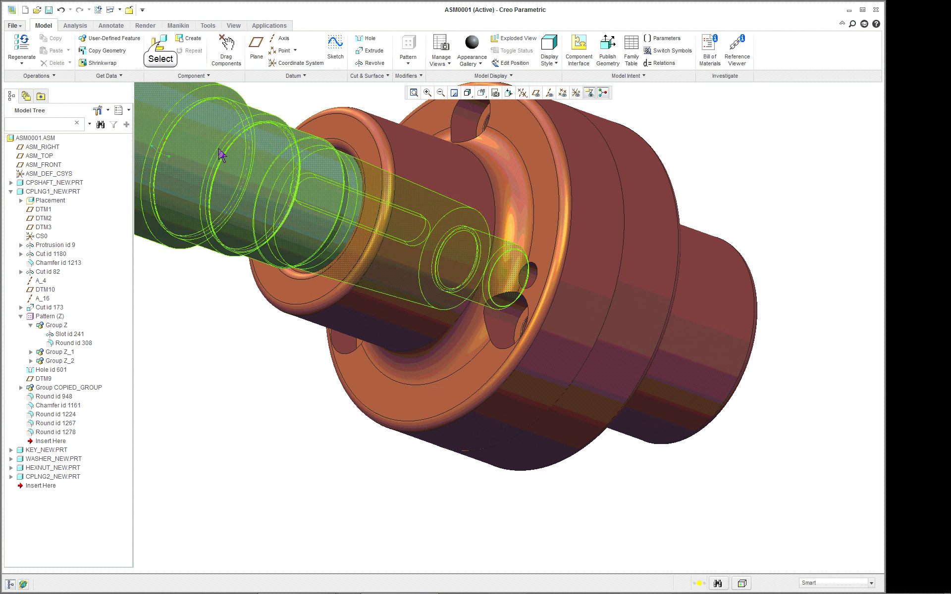
Bring shcsm16_new.prt into the assembly and move the screw into the free space beneath the couplings.
left_click(160, 47)
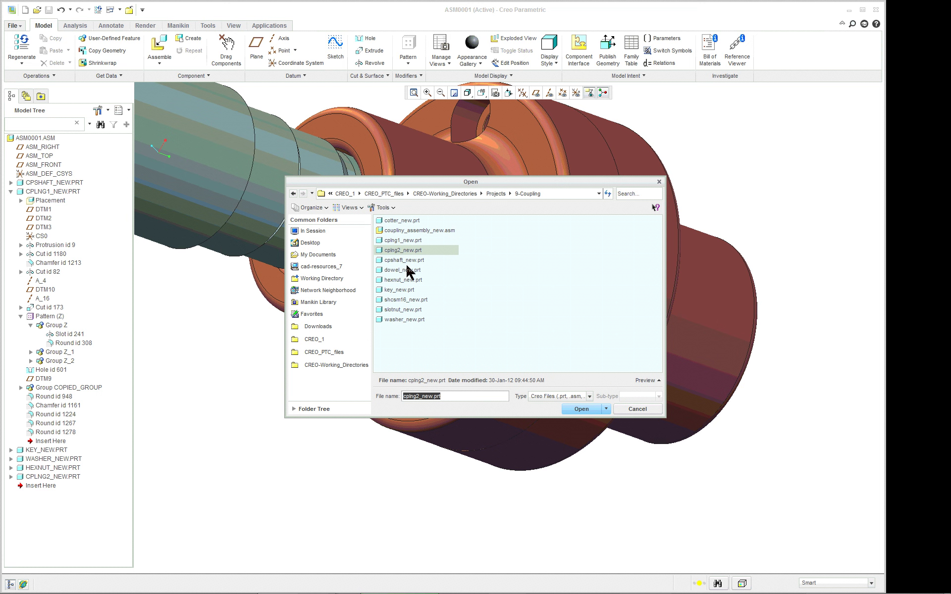
double_click(408, 299)
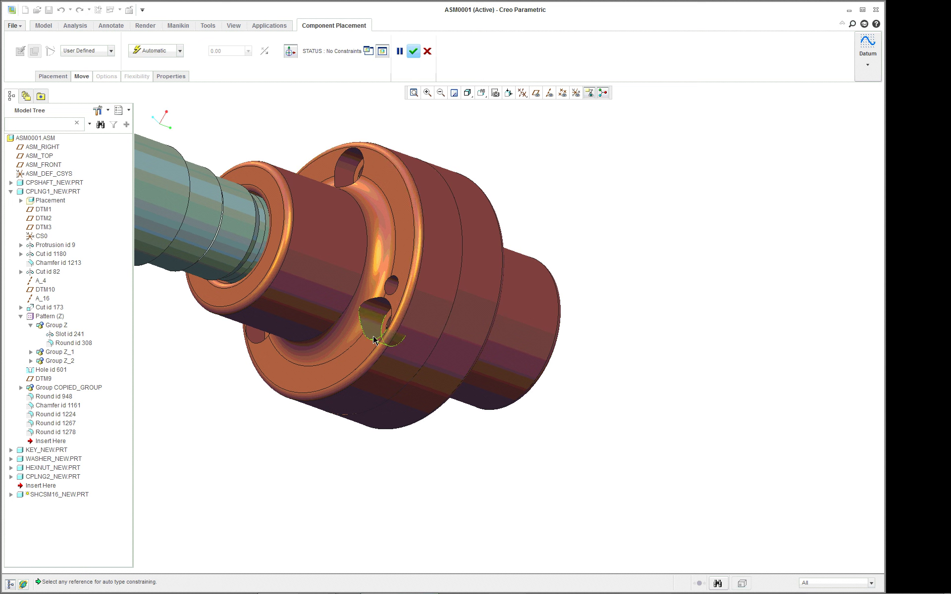
scroll(377, 328, "up", 6)
left_click_drag(198, 151, 343, 382)
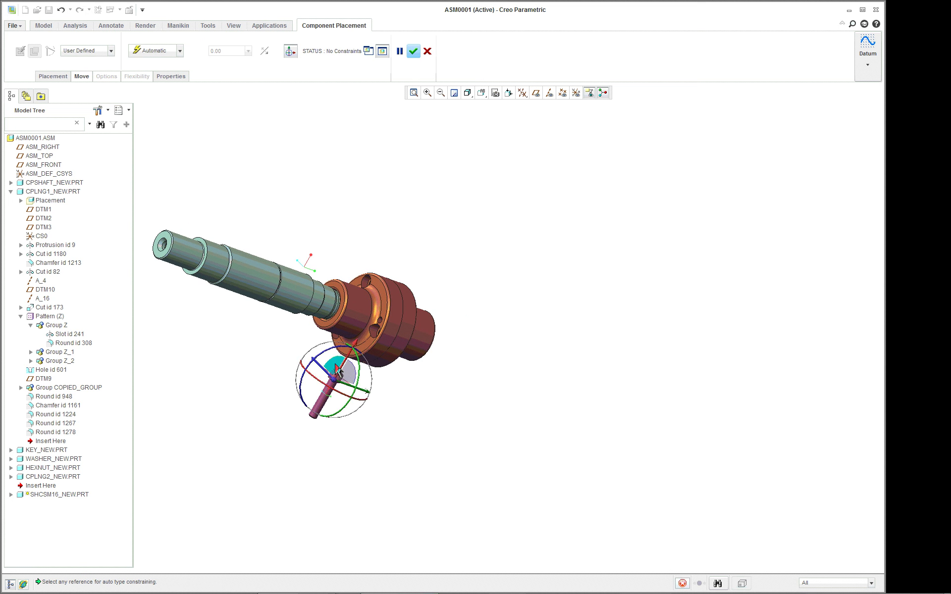
Rotate the socket head screw roughly parallel to the shaft and move it near the first coupling's lower flange slot.
scroll(328, 366, "down", 5)
scroll(329, 366, "up", 3)
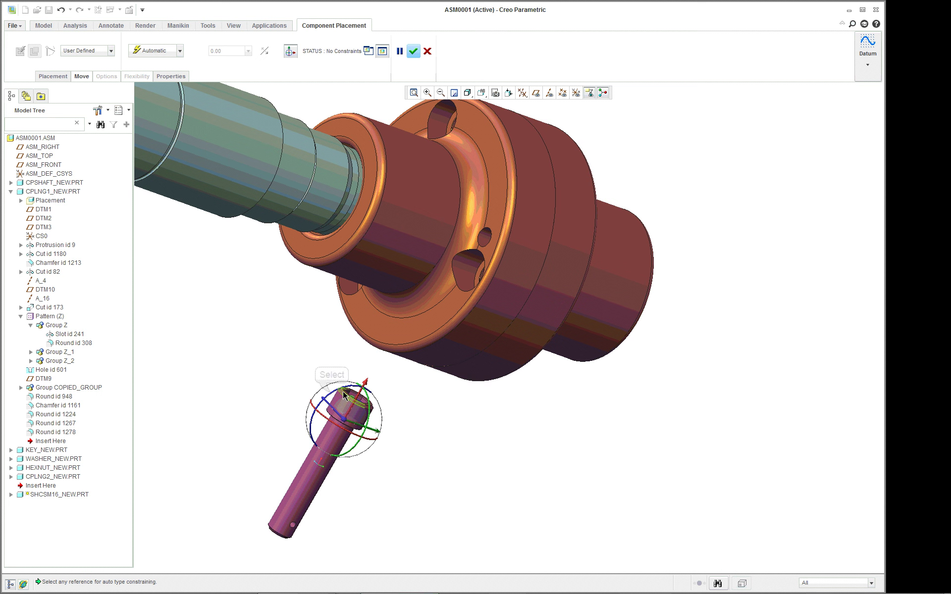
left_click_drag(312, 421, 274, 465)
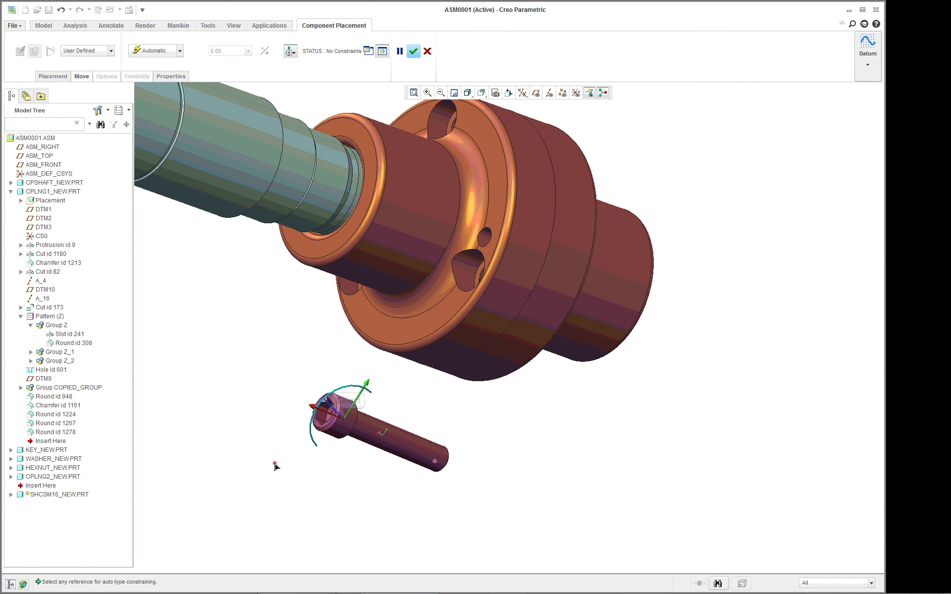
left_click_drag(349, 423, 372, 295)
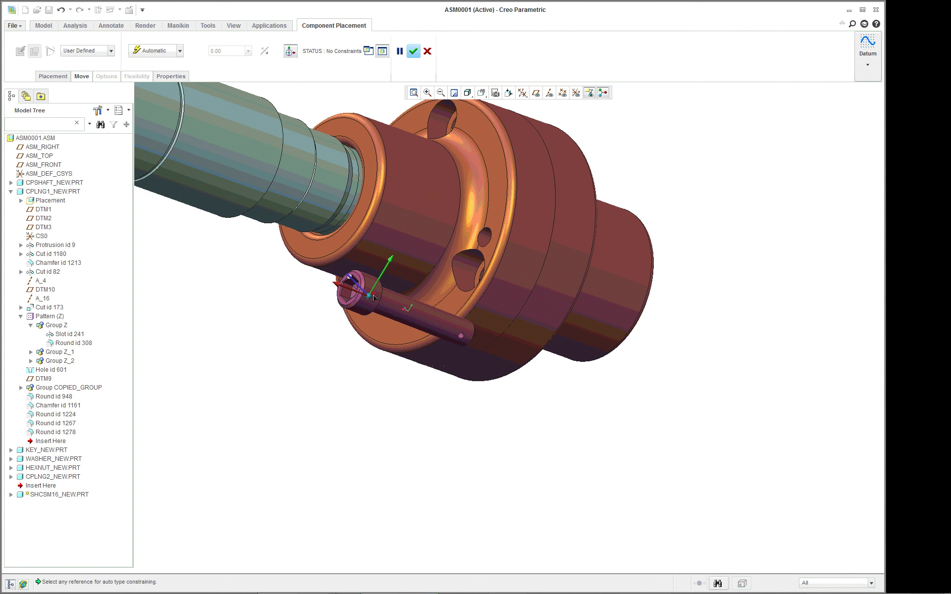
Constrain the screw's cylindrical shank coincident with the through hole inside the first coupling's lower flange slot.
scroll(426, 252, "down", 3)
scroll(427, 251, "down", 2)
middle_click_drag(427, 252, 451, 270)
scroll(440, 323, "down", 2)
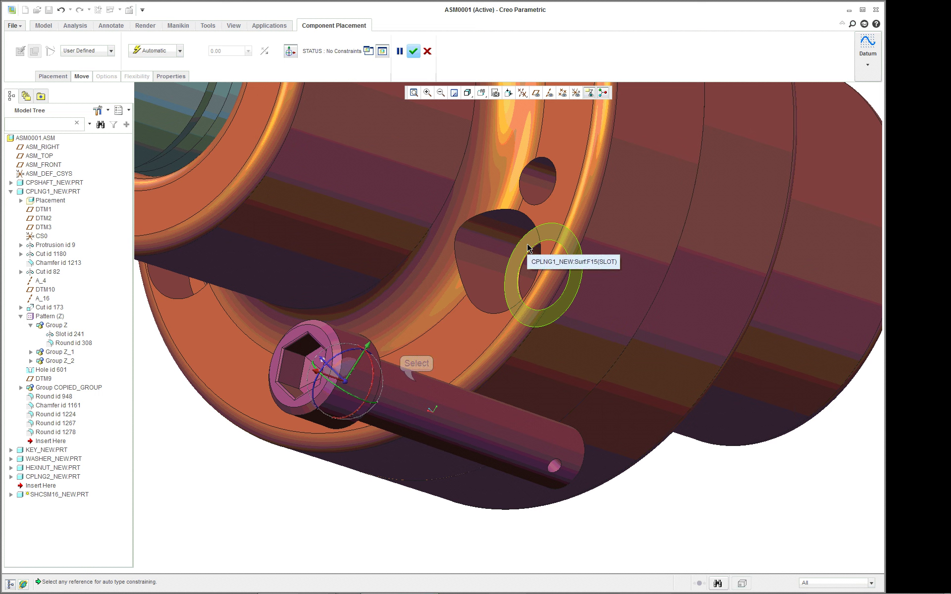
left_click(416, 385)
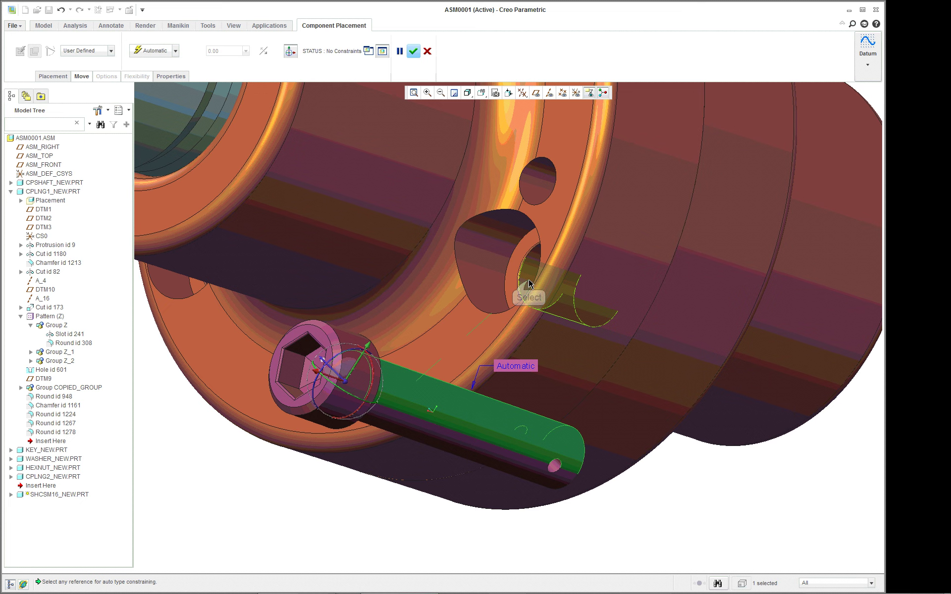
left_click(529, 283)
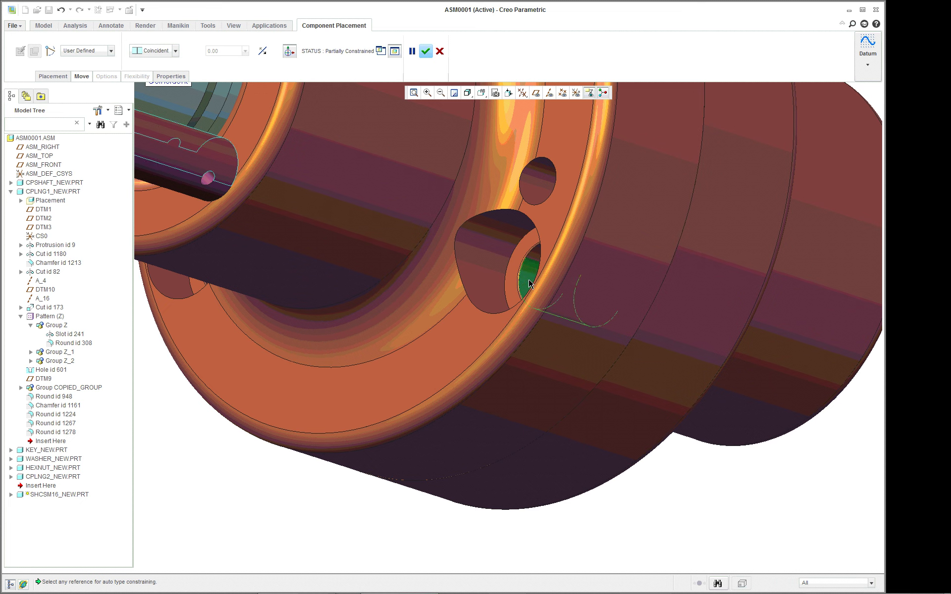
Make the annular underside of the screw head coincident with the seat face inside the coupling slot.
scroll(525, 277, "down", 4)
scroll(519, 269, "up", 8)
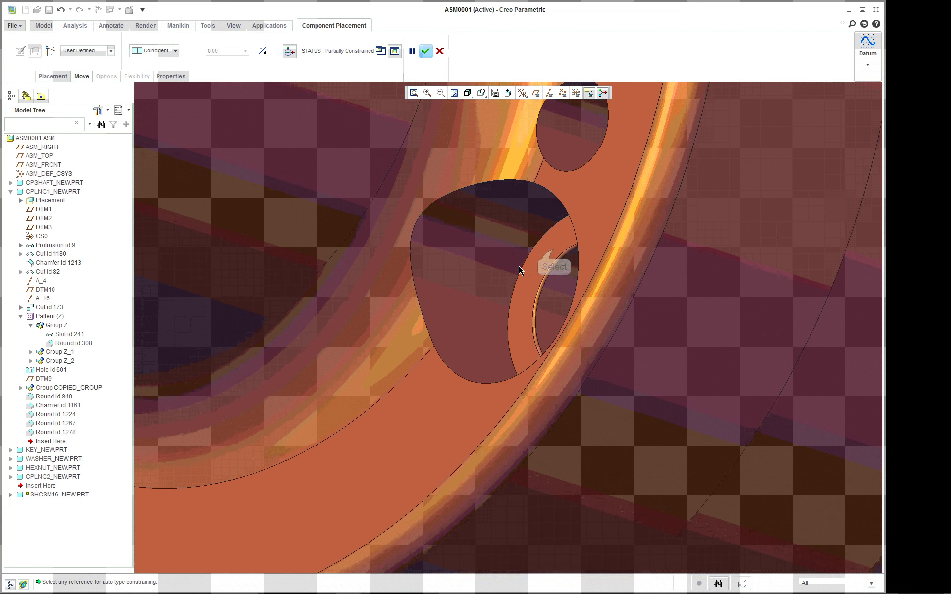
left_click(553, 250)
scroll(555, 259, "down", 6)
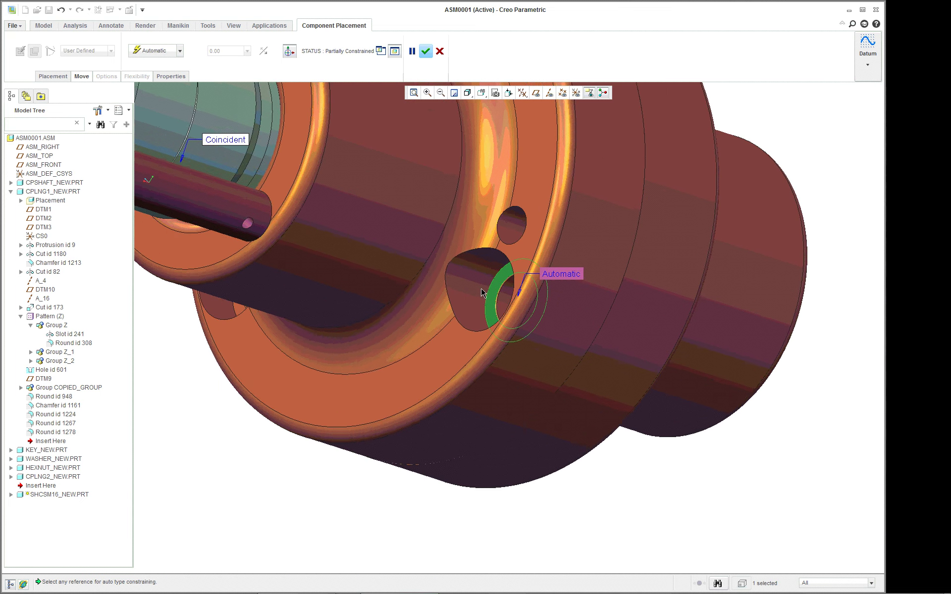
scroll(161, 194, "up", 6)
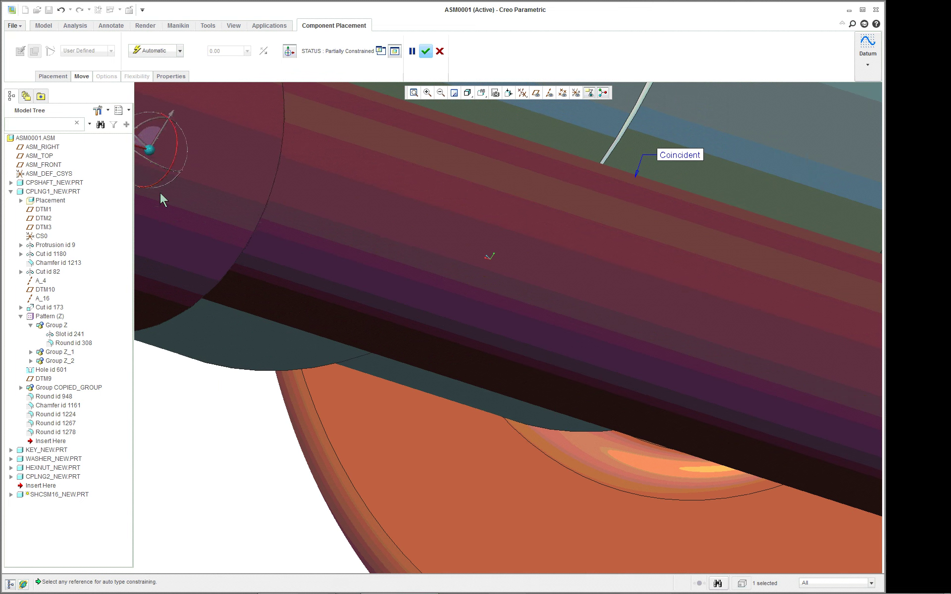
right_click(246, 183)
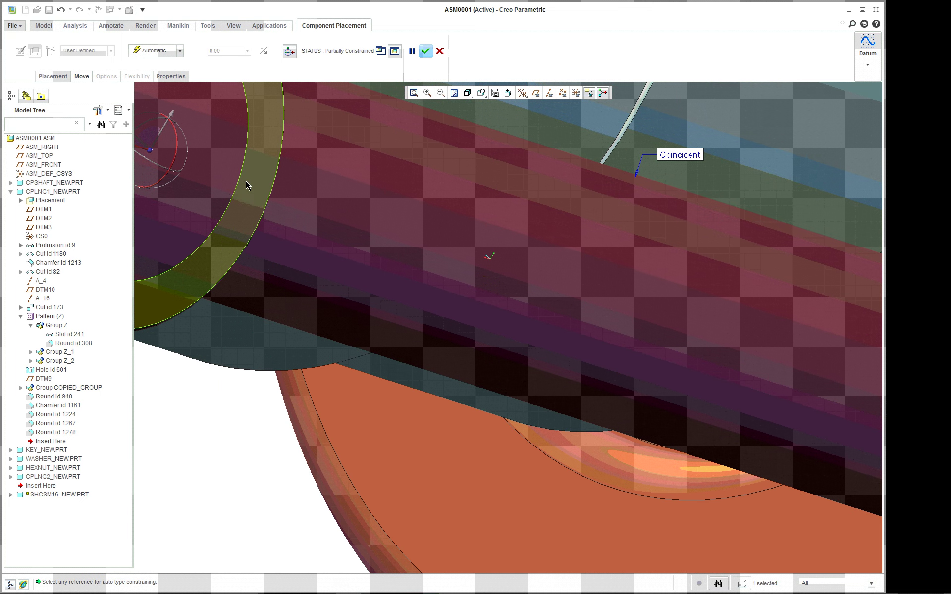
left_click(246, 183)
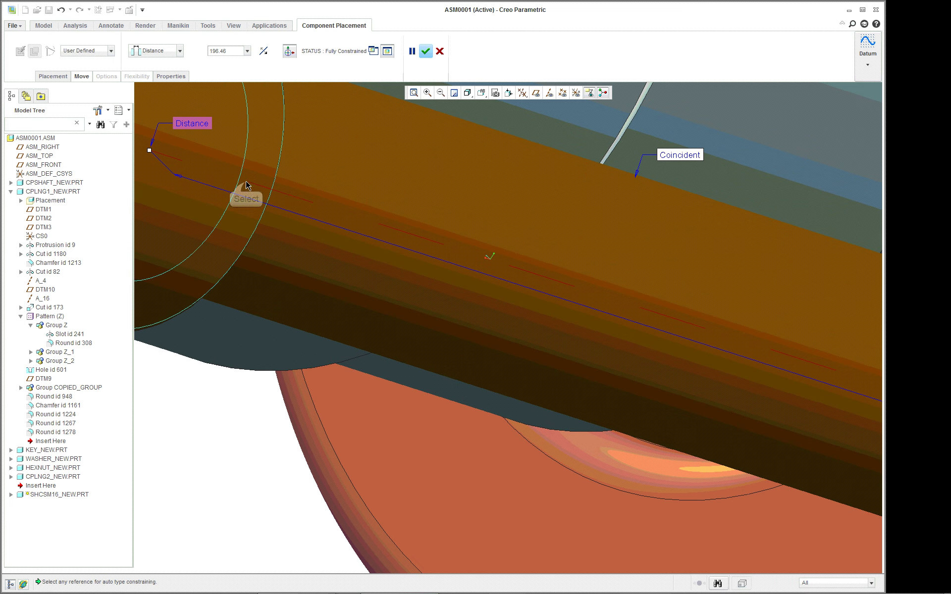
left_click(173, 50)
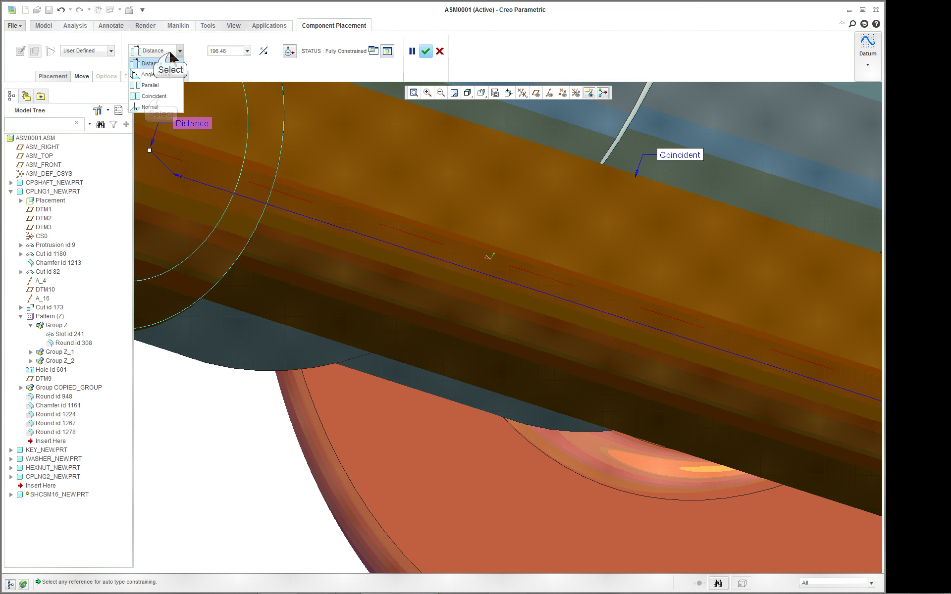
left_click(161, 97)
scroll(490, 282, "down", 6)
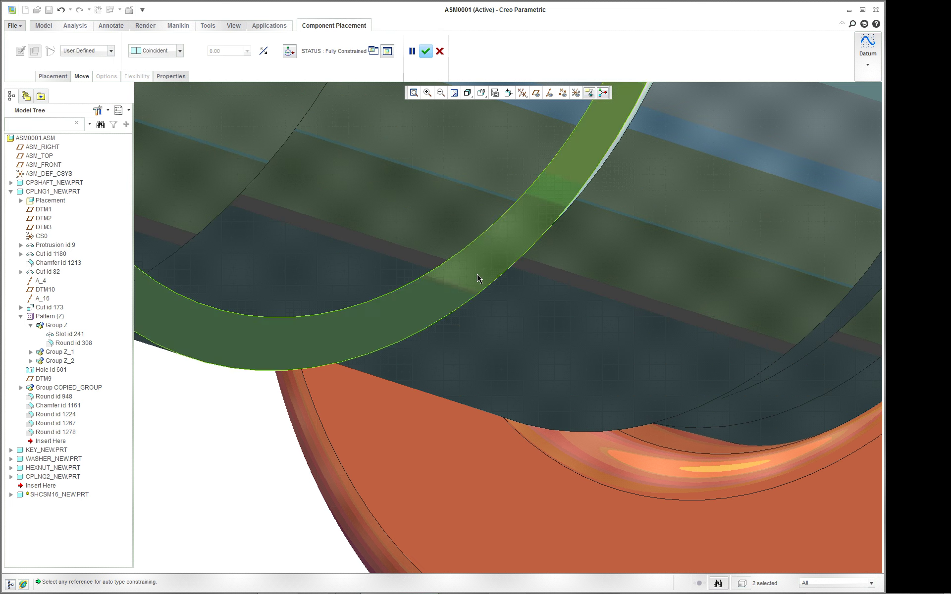
scroll(676, 399, "up", 5)
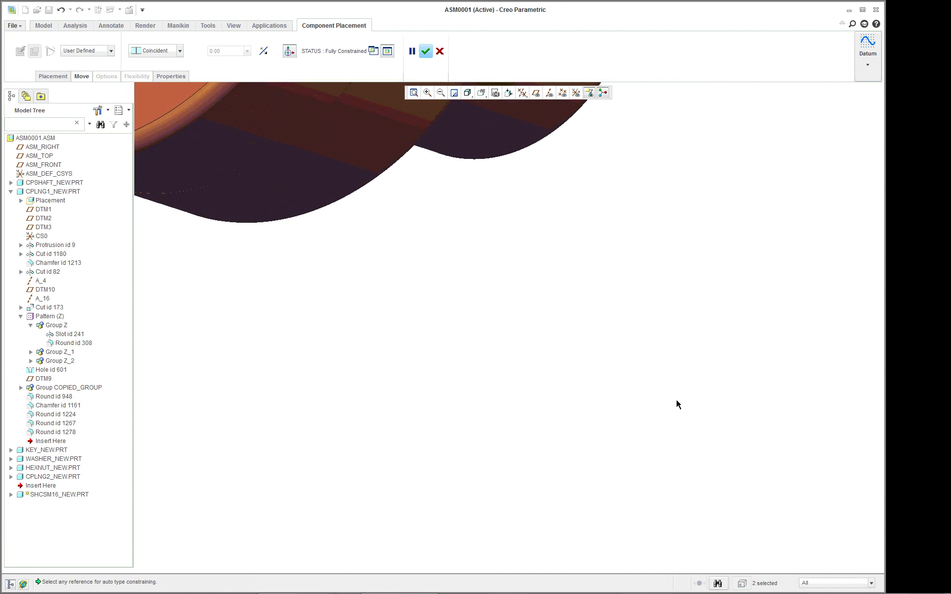
scroll(676, 399, "down", 4)
scroll(629, 337, "up", 1)
scroll(630, 336, "up", 3)
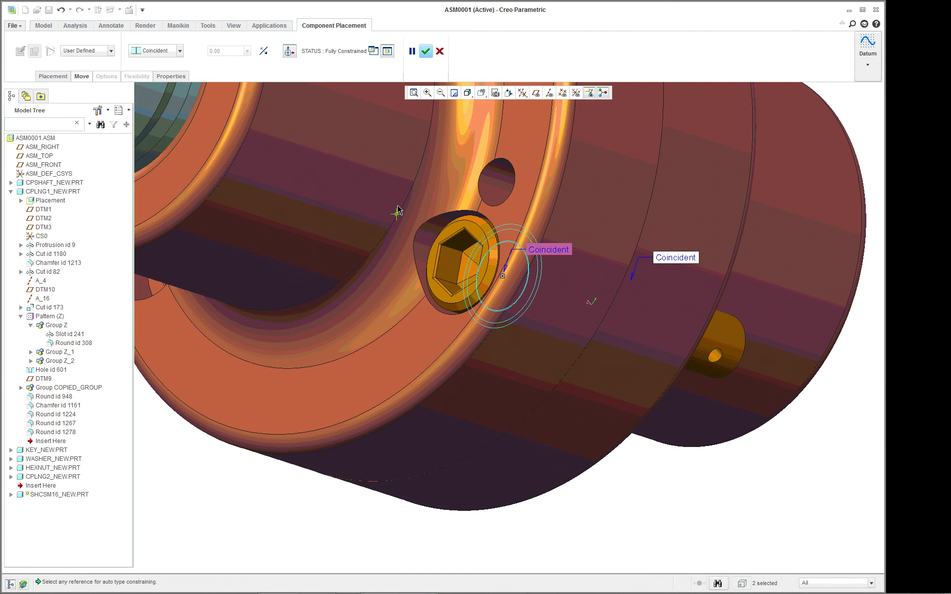
Display the datum planes and add a new constraint for the screw with its DTM2 plane as the component reference.
left_click(535, 93)
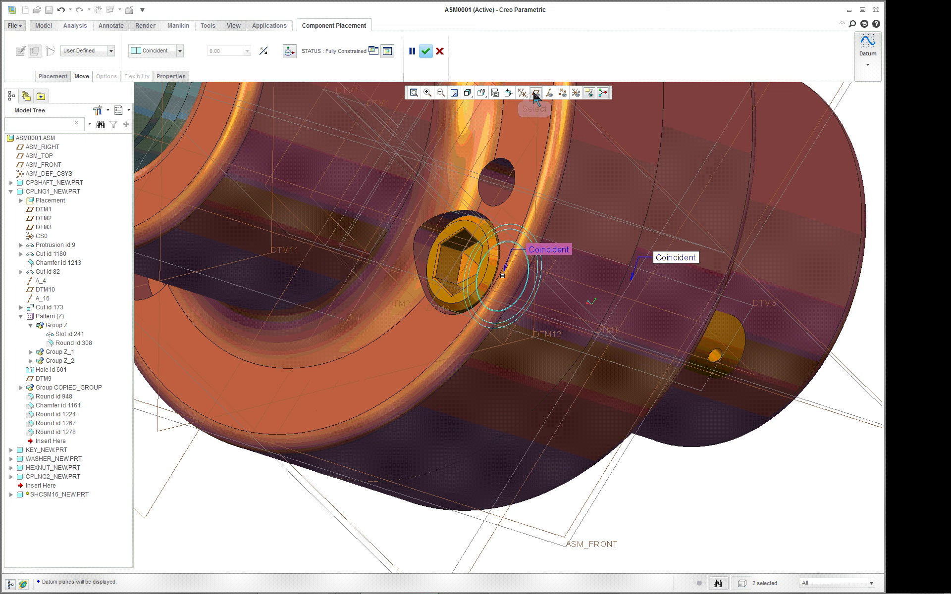
middle_click_drag(642, 364, 614, 355)
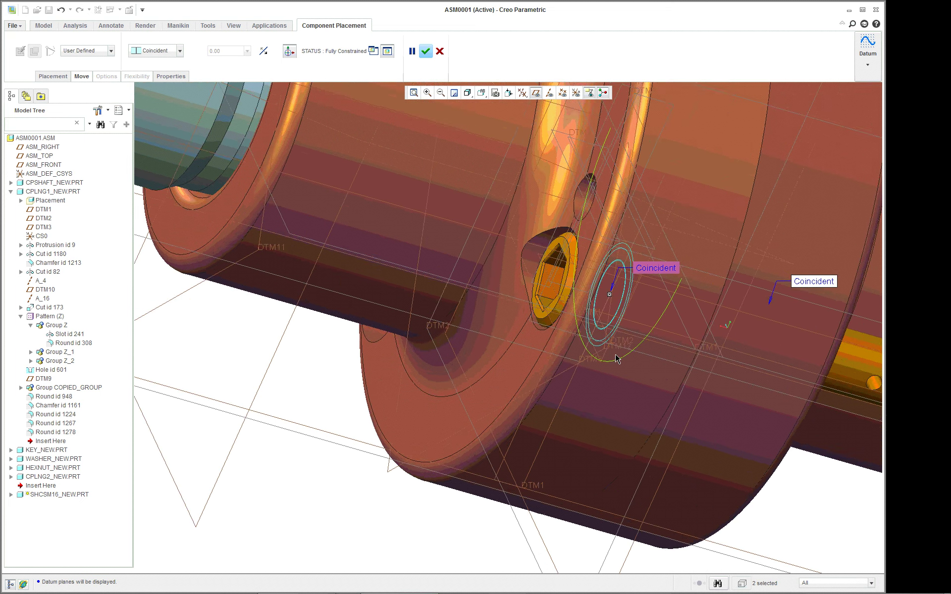
scroll(615, 355, "down", 3)
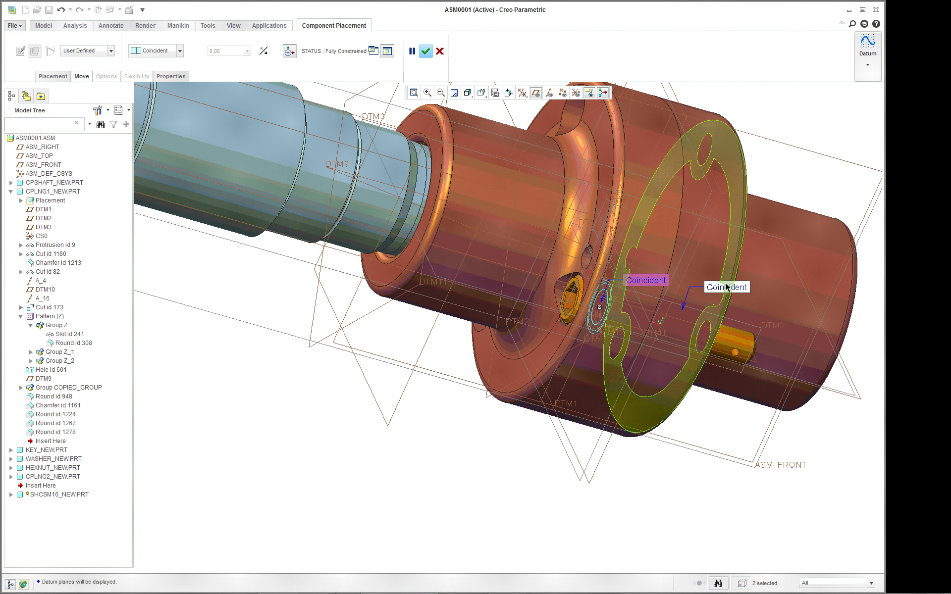
scroll(786, 365, "up", 2)
middle_click_drag(786, 365, 741, 373)
scroll(741, 372, "up", 2)
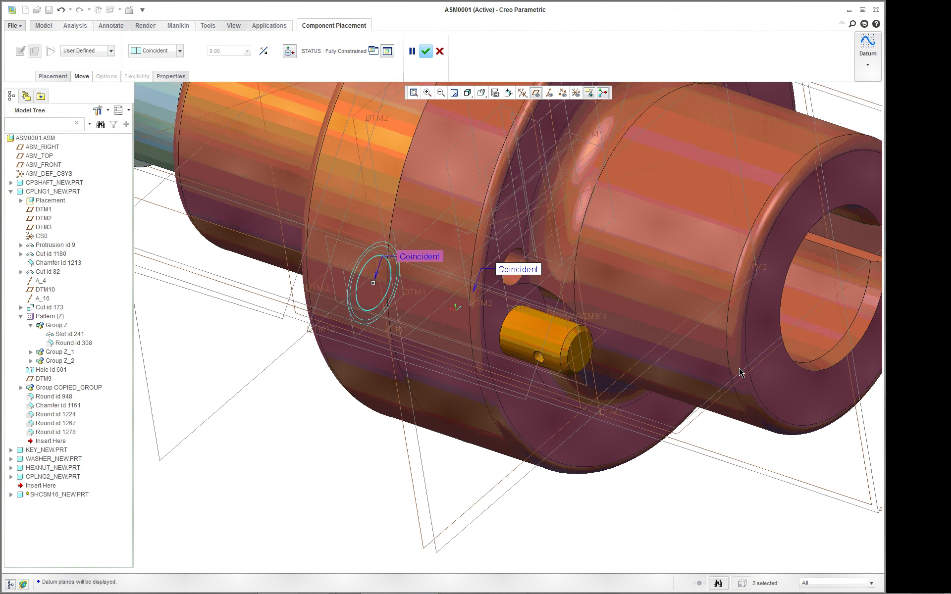
right_click(297, 453)
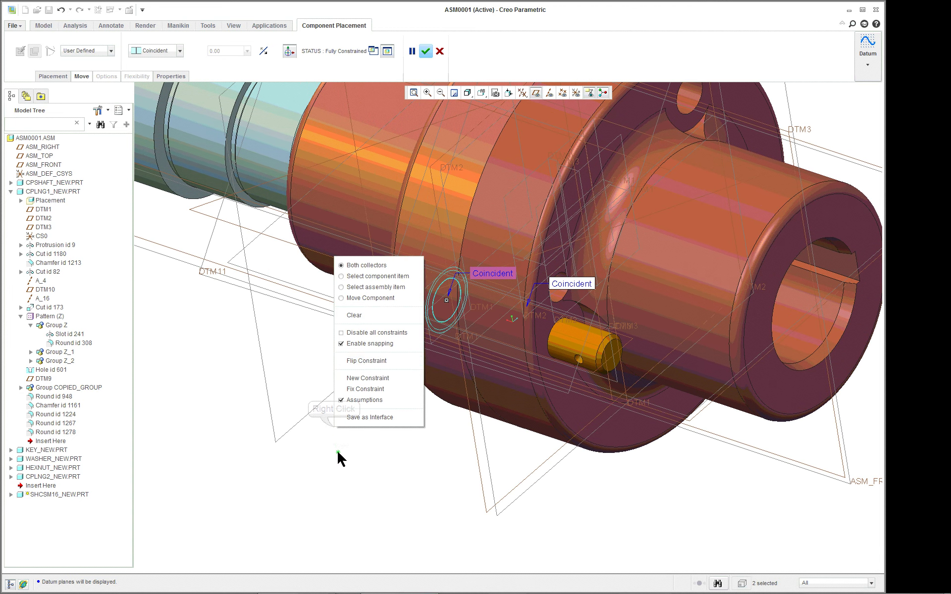
left_click(372, 381)
scroll(613, 372, "up", 1)
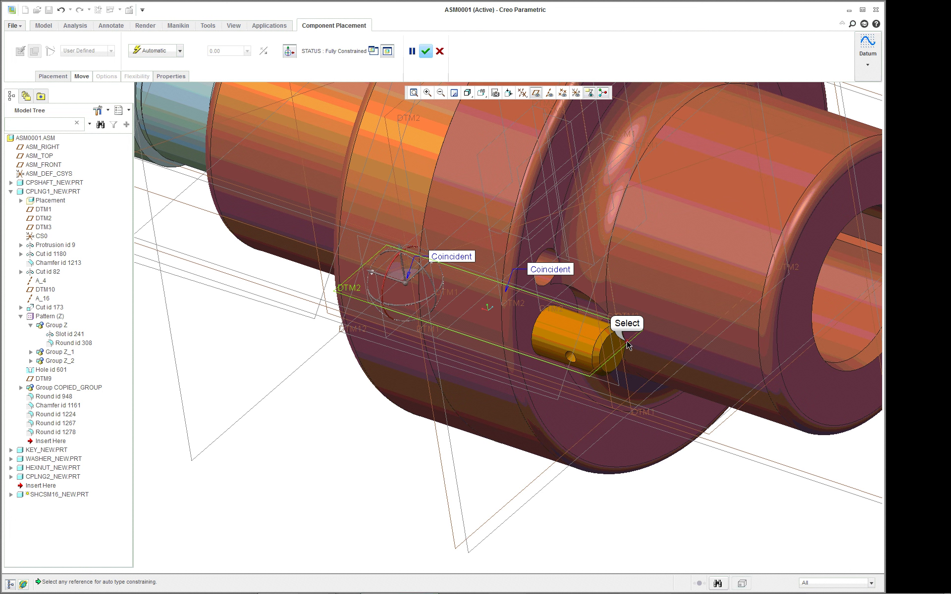
left_click(628, 345)
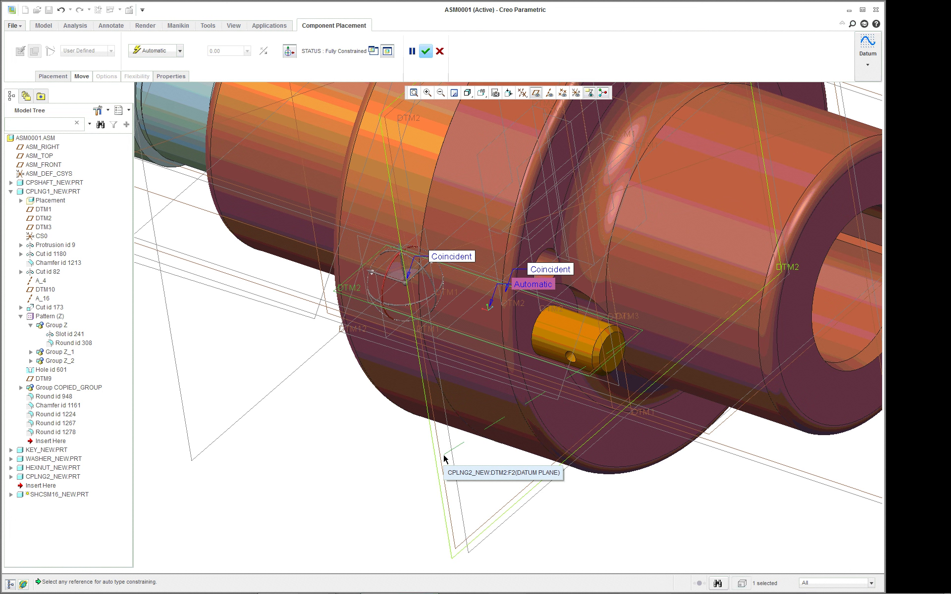
Try to constrain the screw's DTM2 plane to the ASM_TOP plane with an angle offset.
scroll(436, 460, "down", 3)
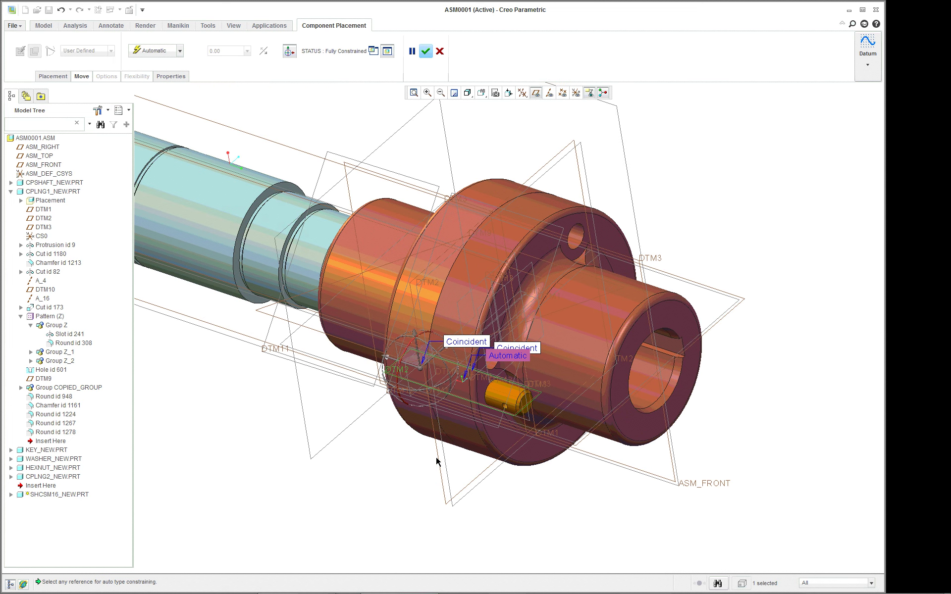
scroll(436, 461, "down", 3)
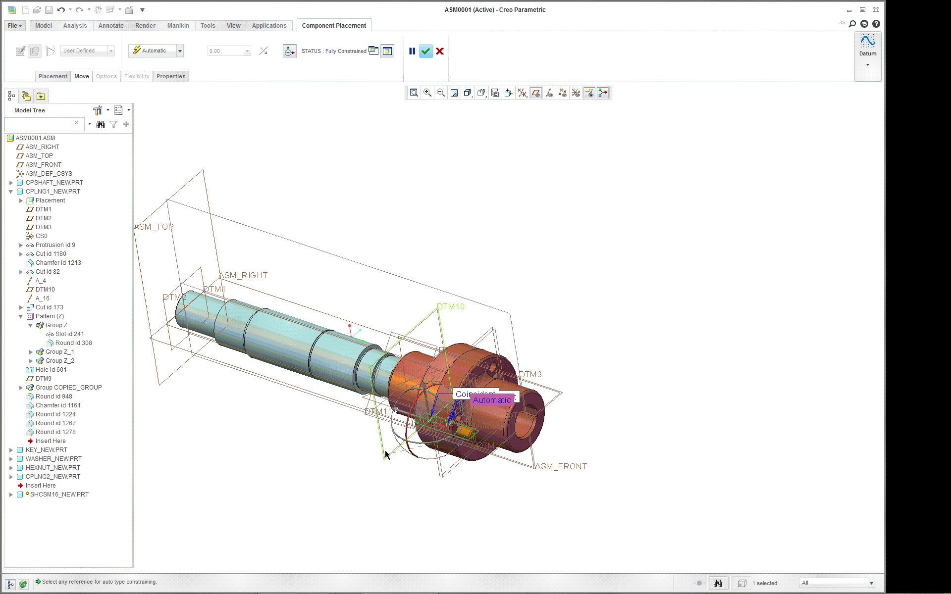
left_click(156, 367)
scroll(343, 438, "up", 3)
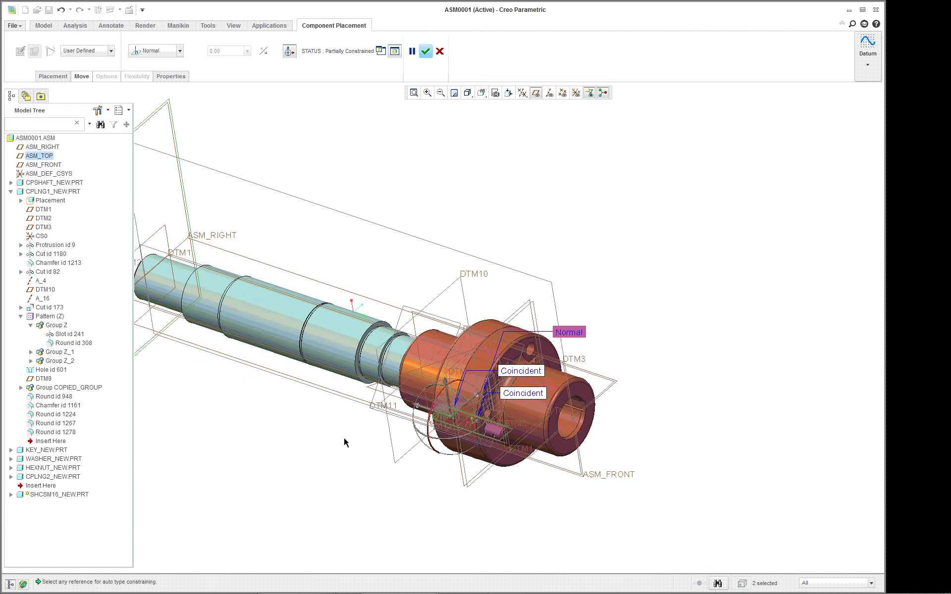
scroll(344, 438, "up", 2)
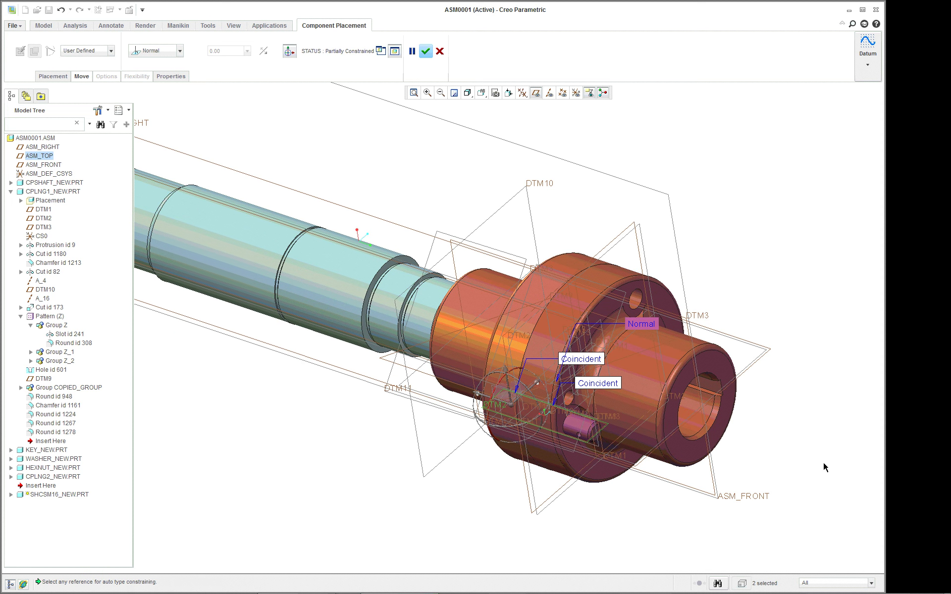
left_click(180, 51)
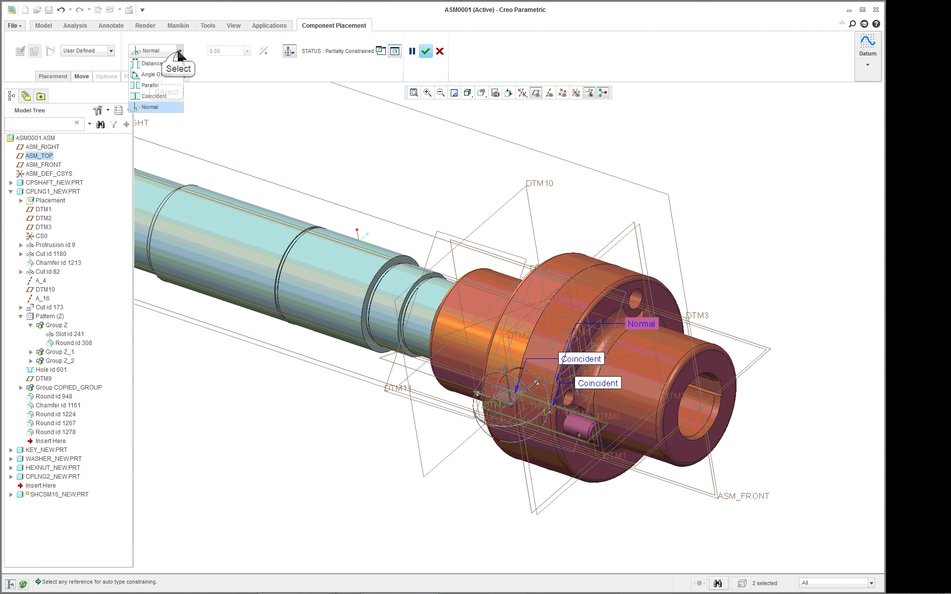
left_click(168, 78)
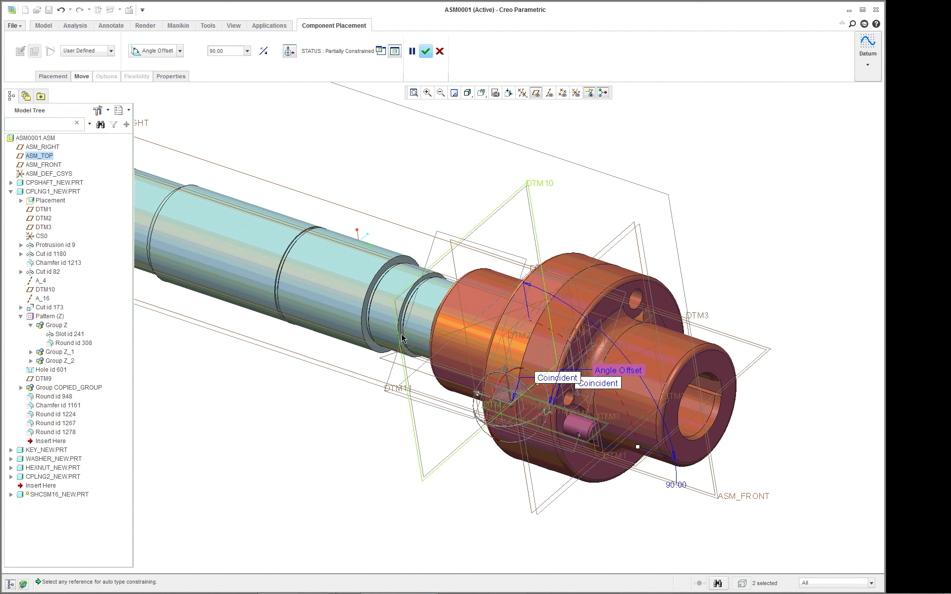
Check the screw's orientation in the coupling slot and delete its angle offset constraint to ASM_TOP.
scroll(690, 516, "up", 3)
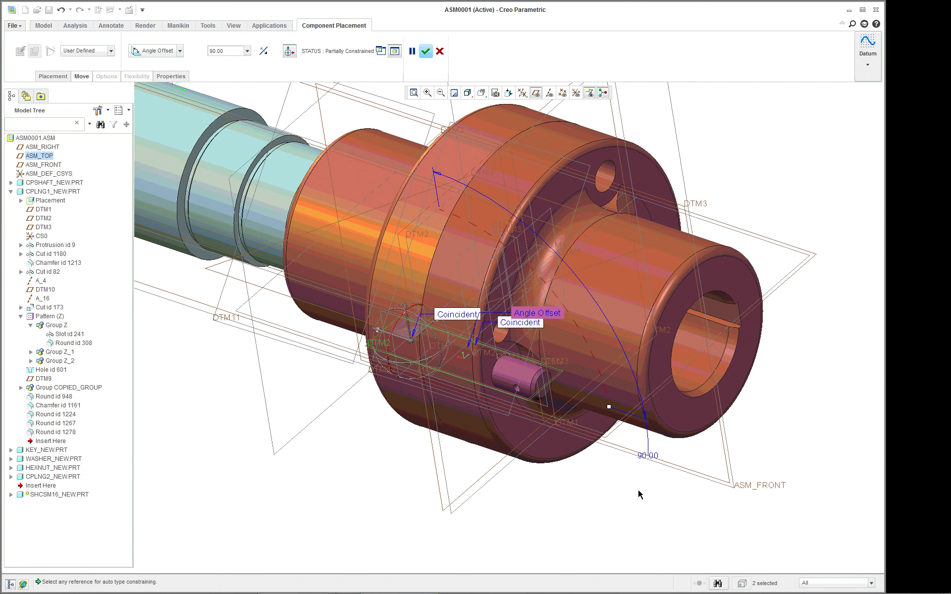
mouse_move(583, 482)
middle_mouse_down()
mouse_move(595, 474)
mouse_move(581, 479)
middle_mouse_up()
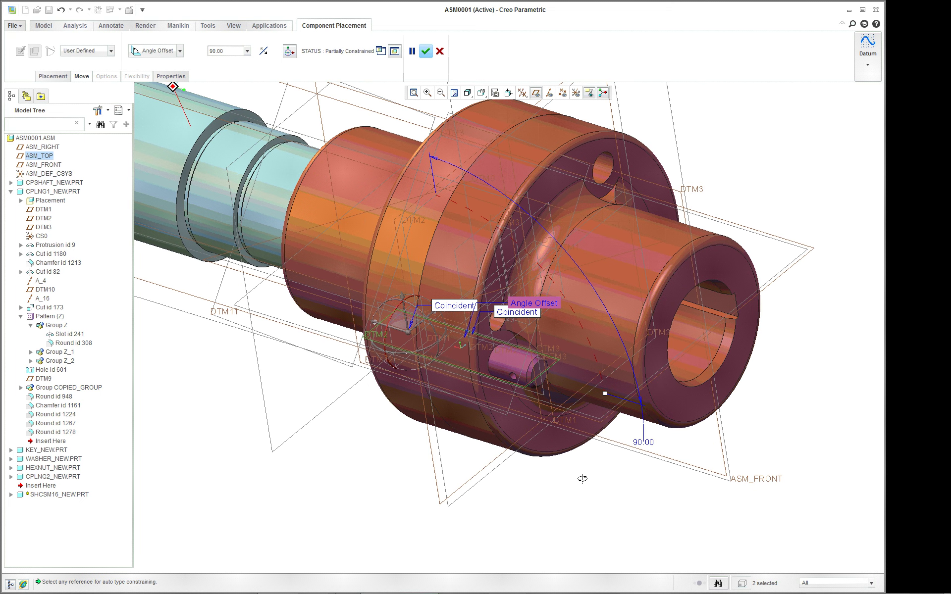
scroll(606, 481, "up", 2)
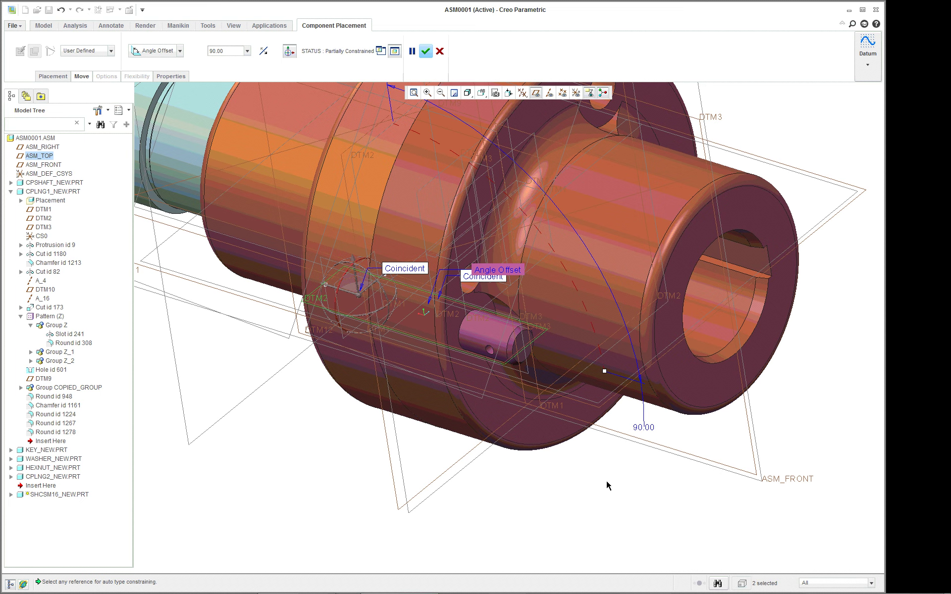
scroll(606, 483, "down", 3)
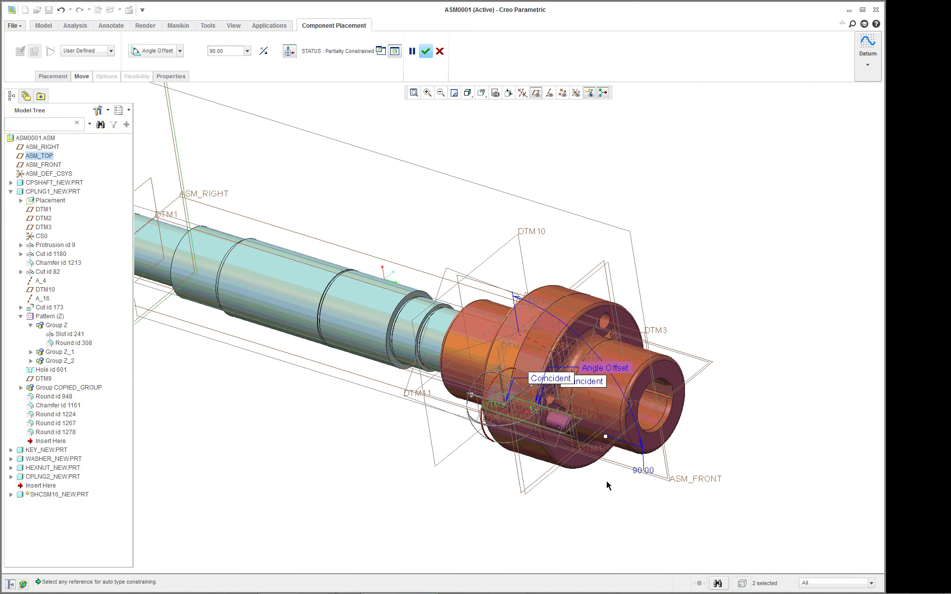
scroll(606, 480, "up", 3)
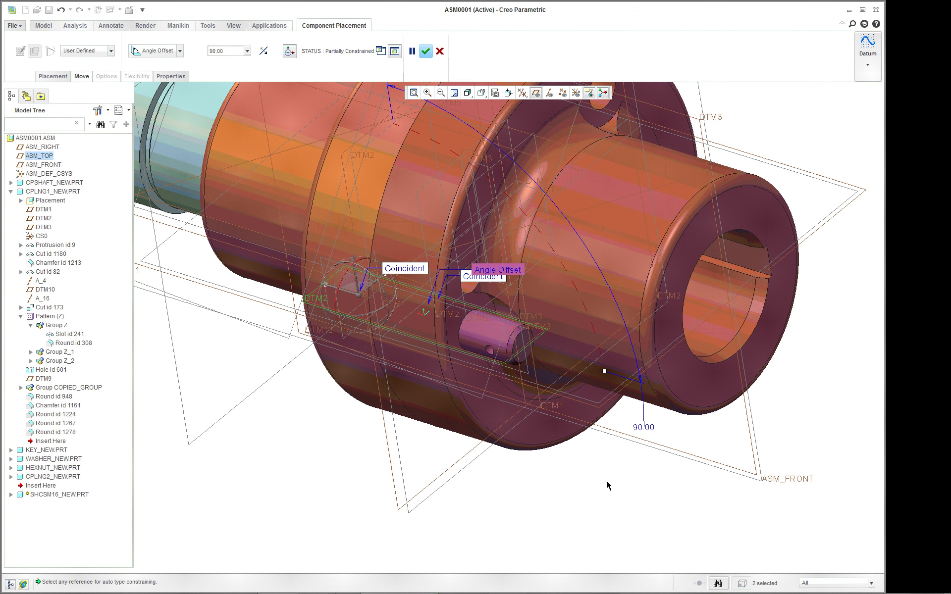
left_click(42, 78)
right_click(78, 128)
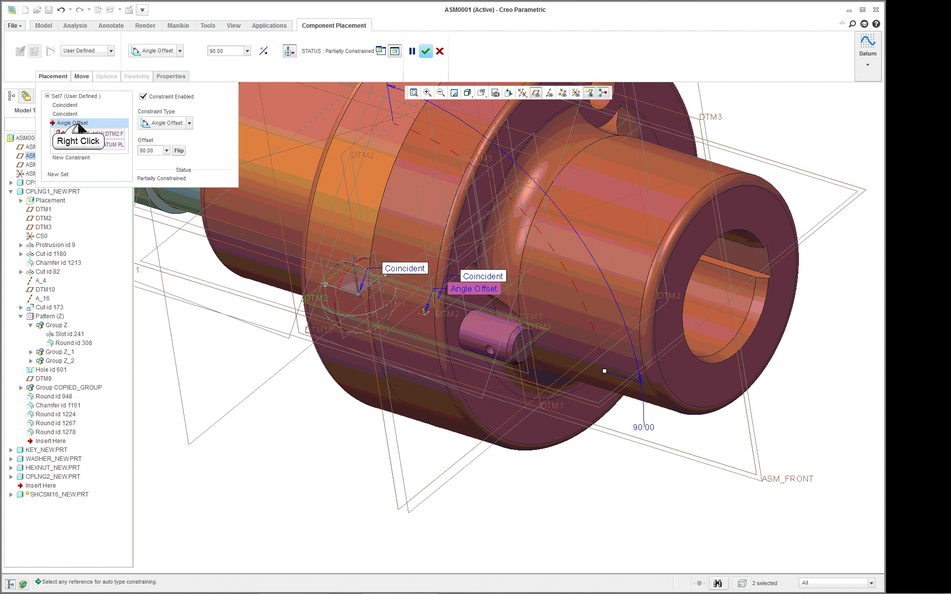
left_click(83, 134)
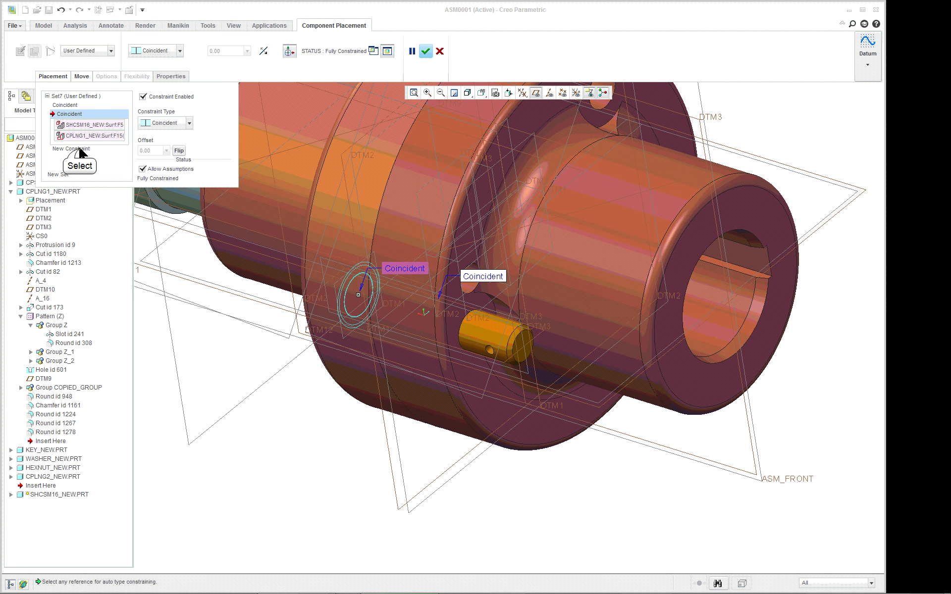
Try an angle offset constraint between the screw's DTM2 plane and the second coupling's DTM2 plane, and delete it.
left_click(78, 149)
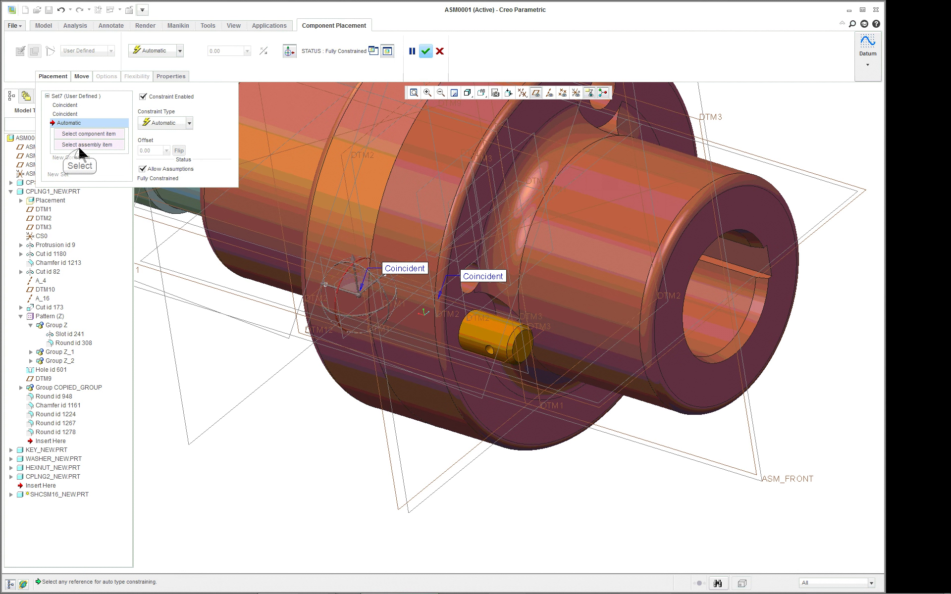
left_click(538, 340)
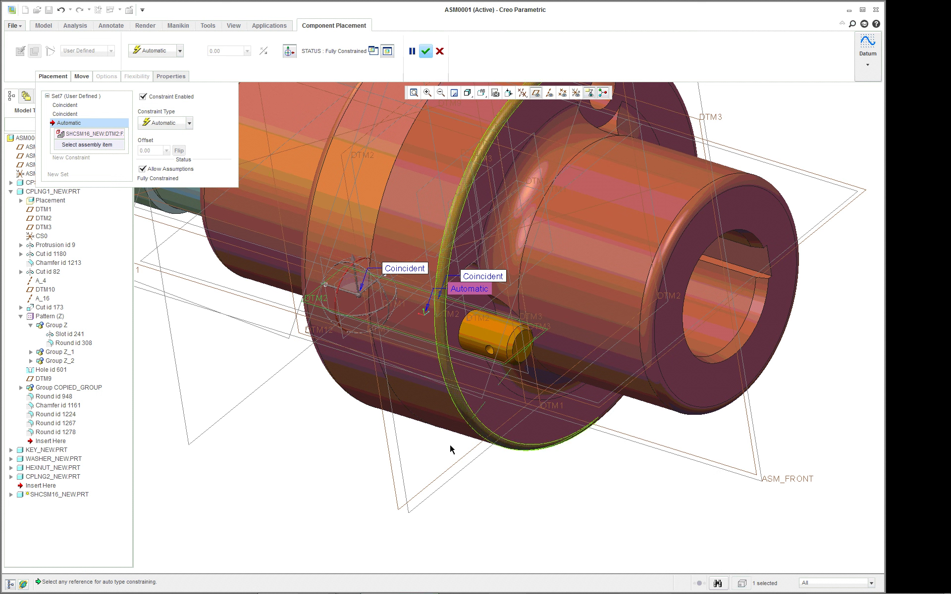
left_click(373, 366)
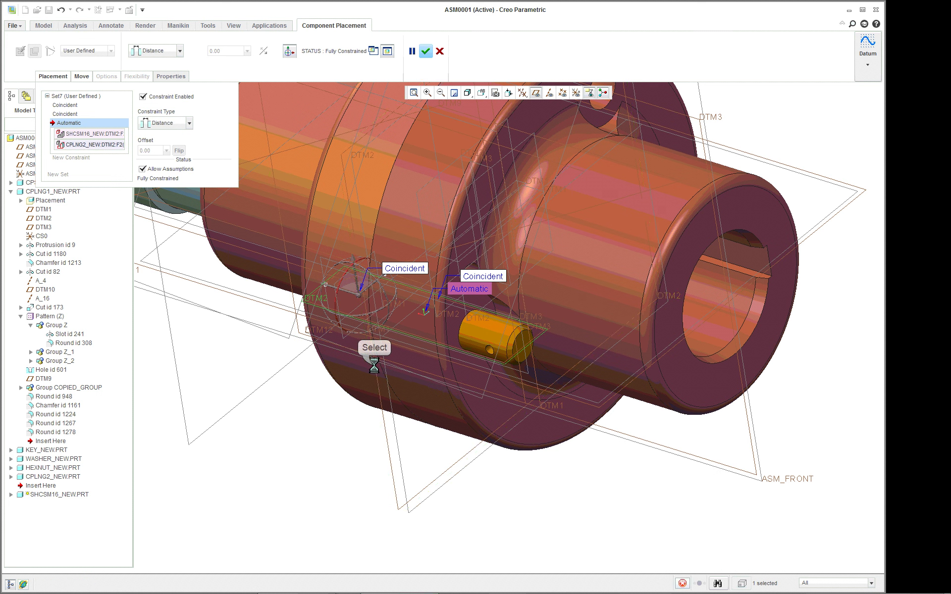
left_click(168, 128)
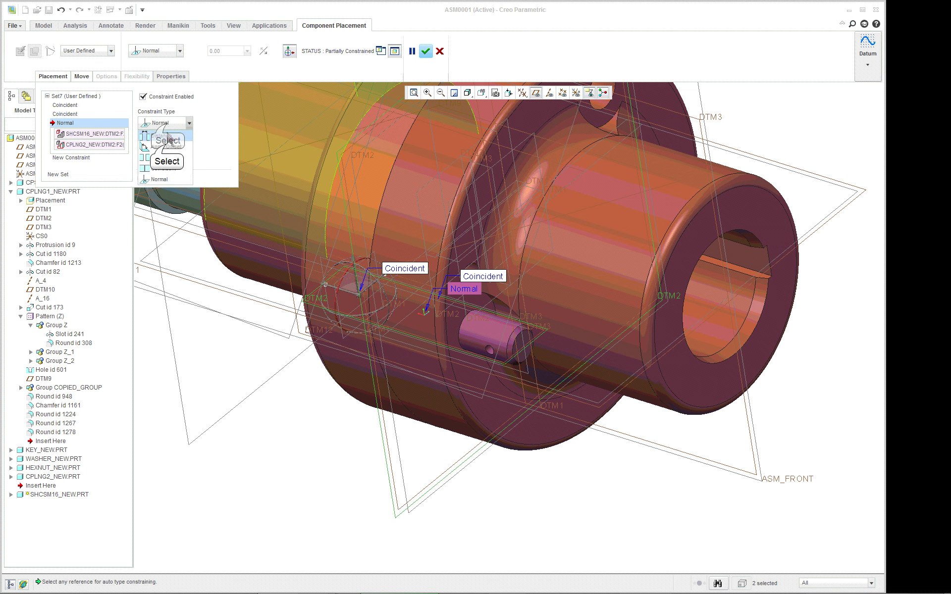
left_click(165, 148)
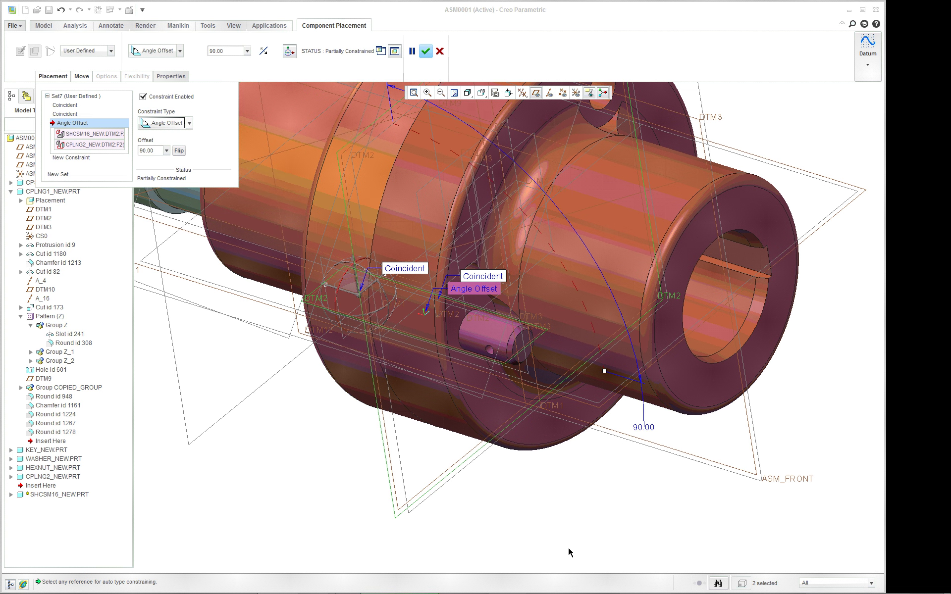
right_click(86, 125)
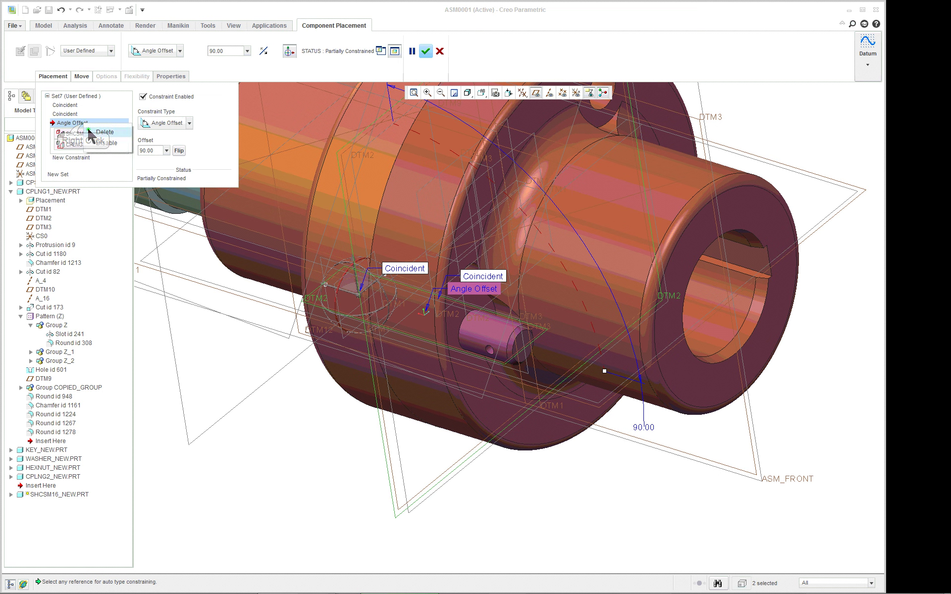
left_click(97, 132)
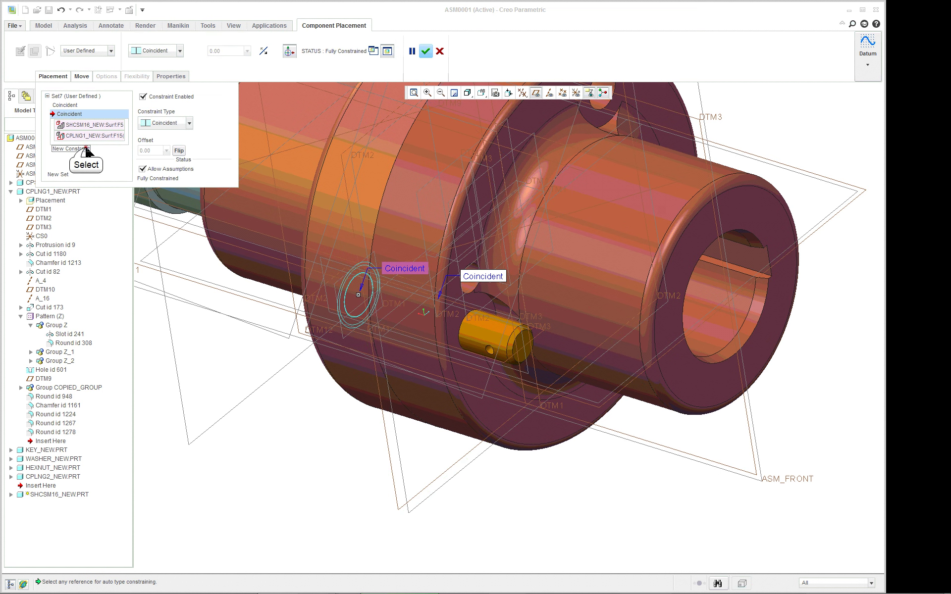
Constrain the screw's DTM2 plane to ASM_FRONT with an angle offset of 179 degrees and accept the placement.
left_click(86, 149)
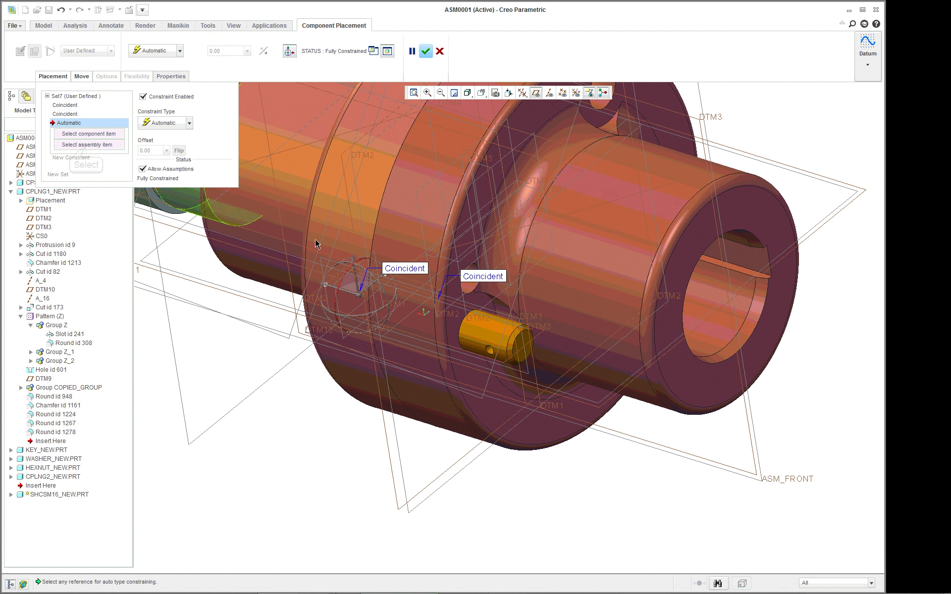
left_click(542, 339)
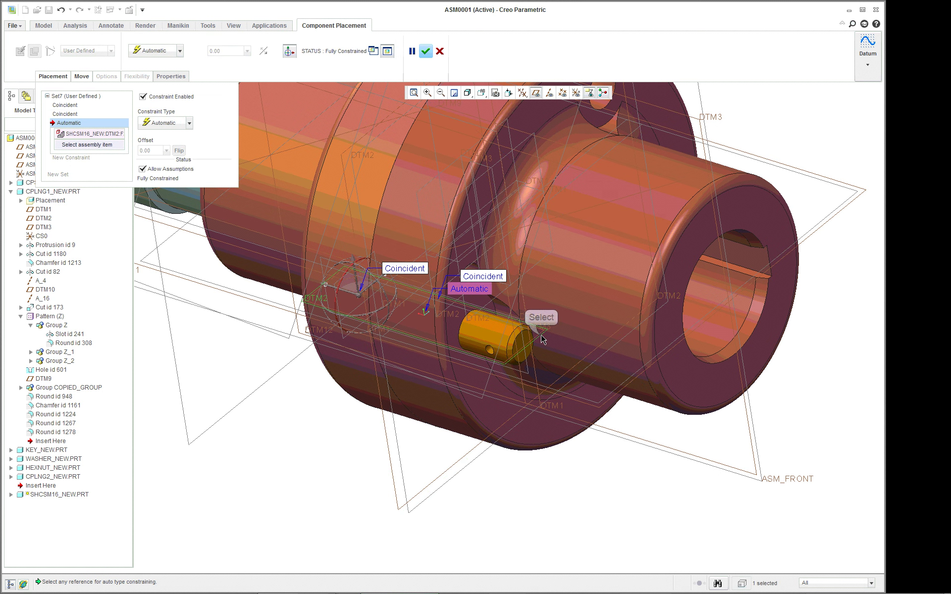
left_click(752, 440)
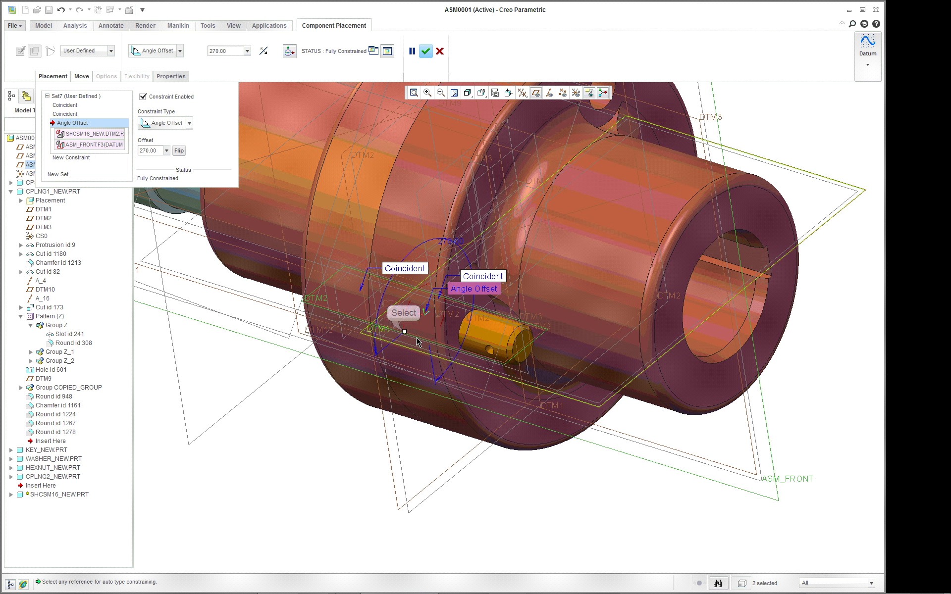
left_click_drag(404, 333, 530, 327)
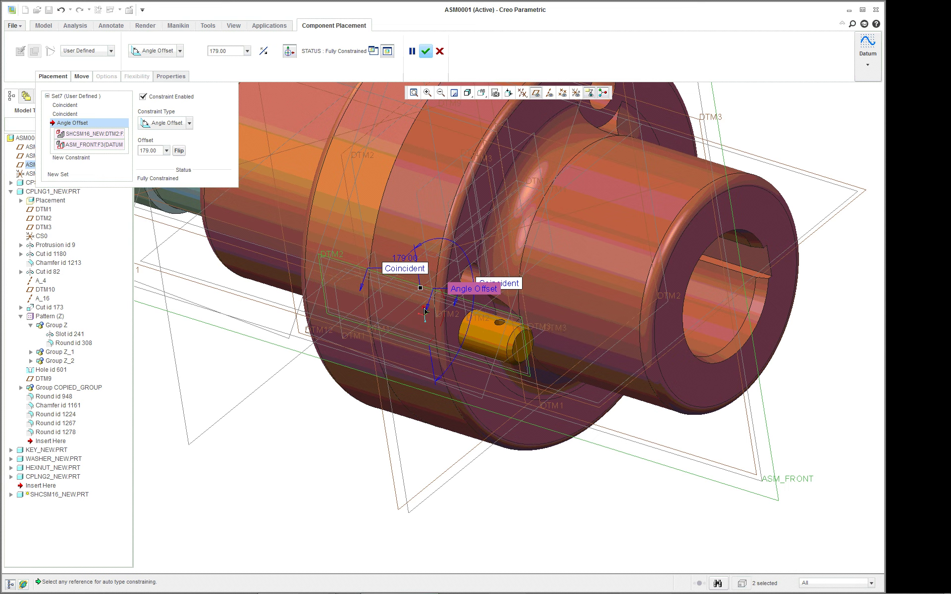
scroll(566, 332, "up", 5)
scroll(565, 332, "down", 5)
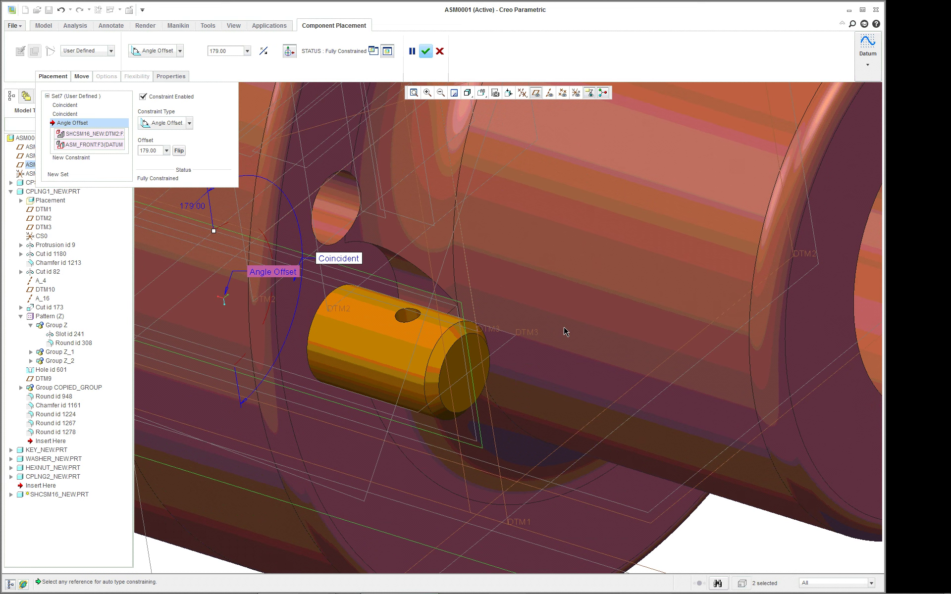
scroll(632, 225, "down", 5)
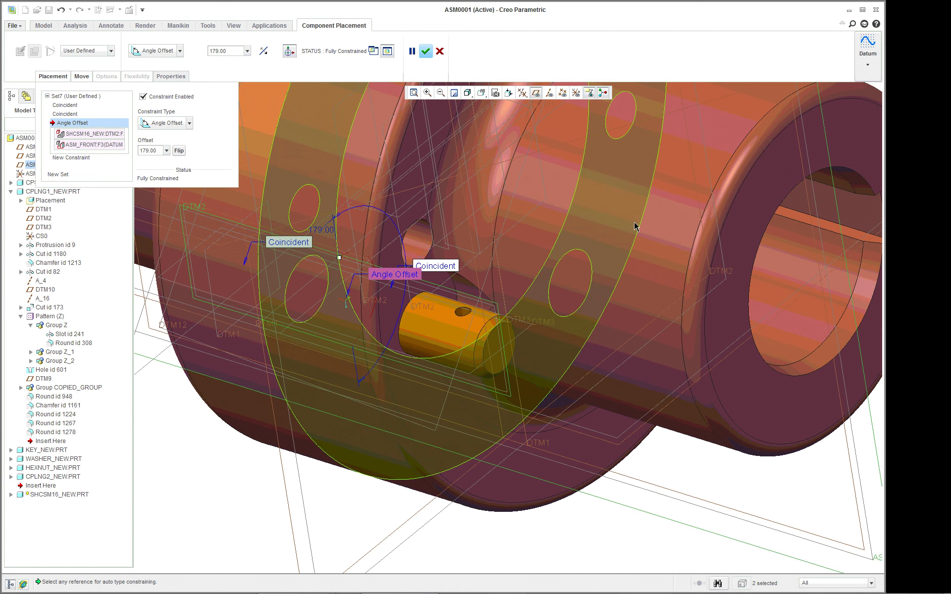
scroll(574, 236, "up", 4)
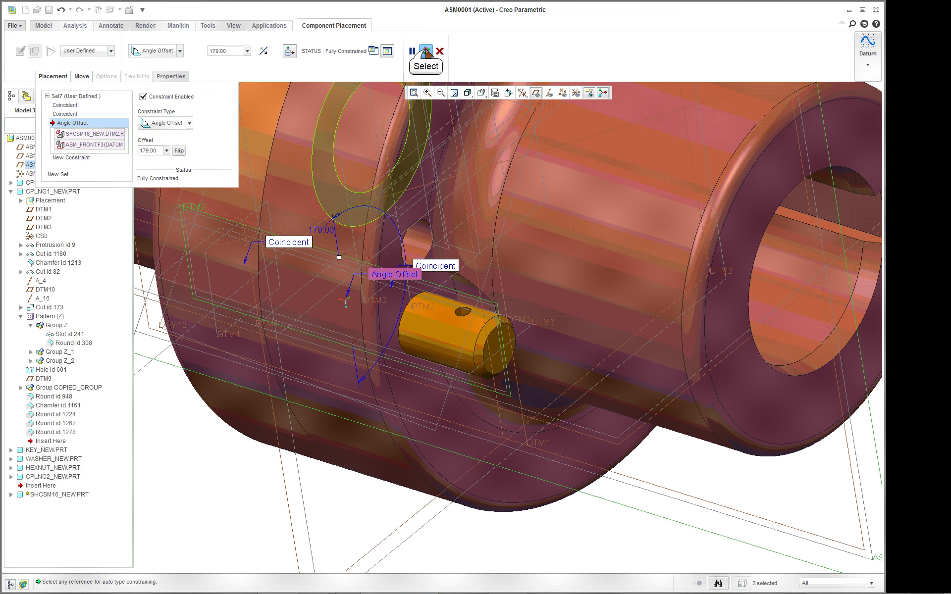
left_click(426, 51)
Inspect the placed screw's shank and cross hole beside the coupling flange and hide the datum planes.
middle_click_drag(675, 318, 836, 373)
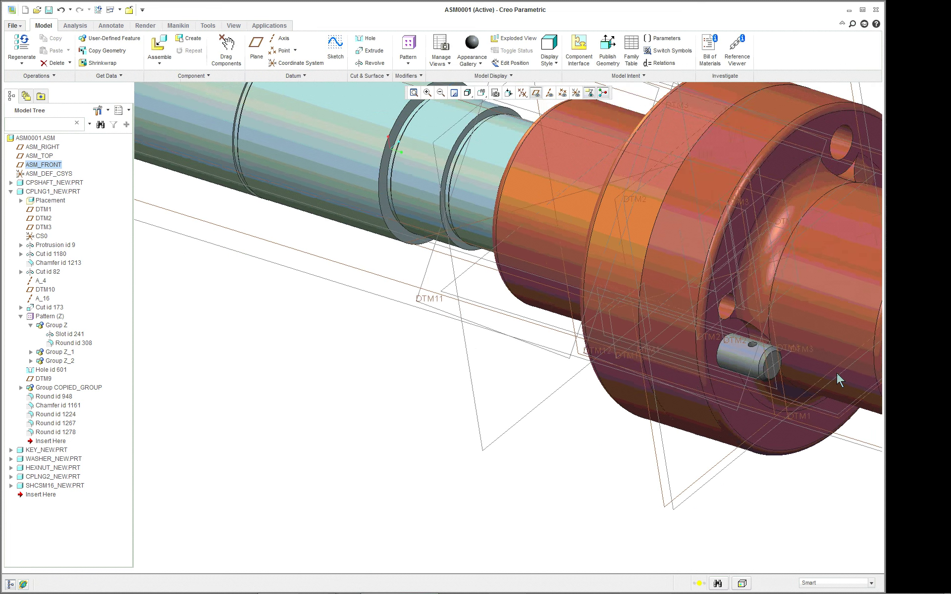
scroll(852, 396, "down", 5)
scroll(868, 420, "up", 8)
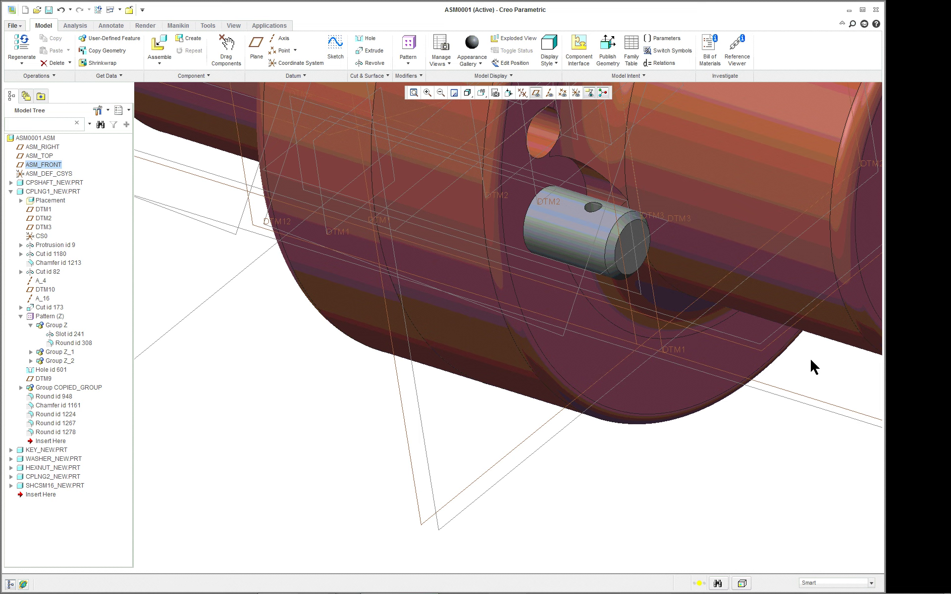
scroll(793, 346, "down", 2)
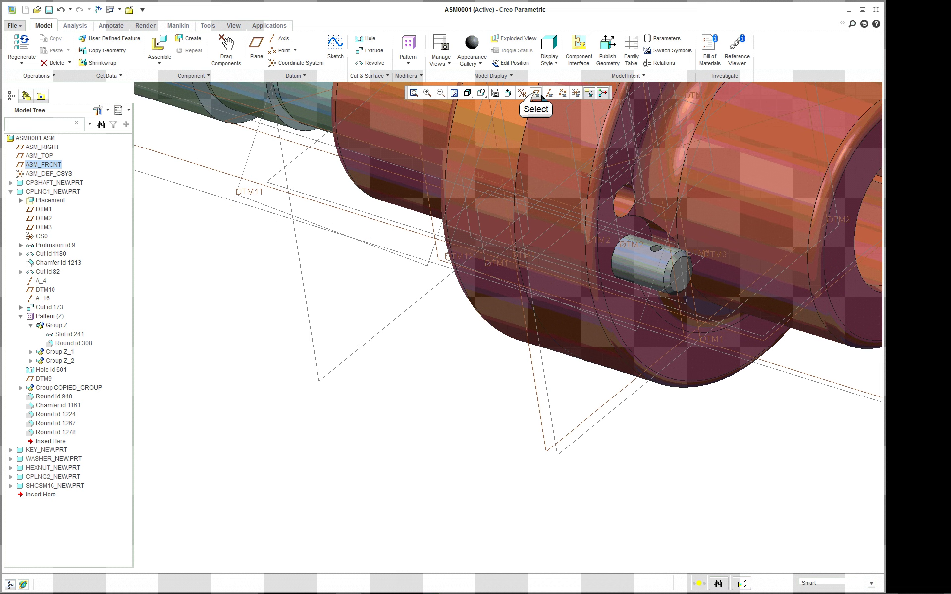
left_click(536, 93)
scroll(746, 204, "up", 4)
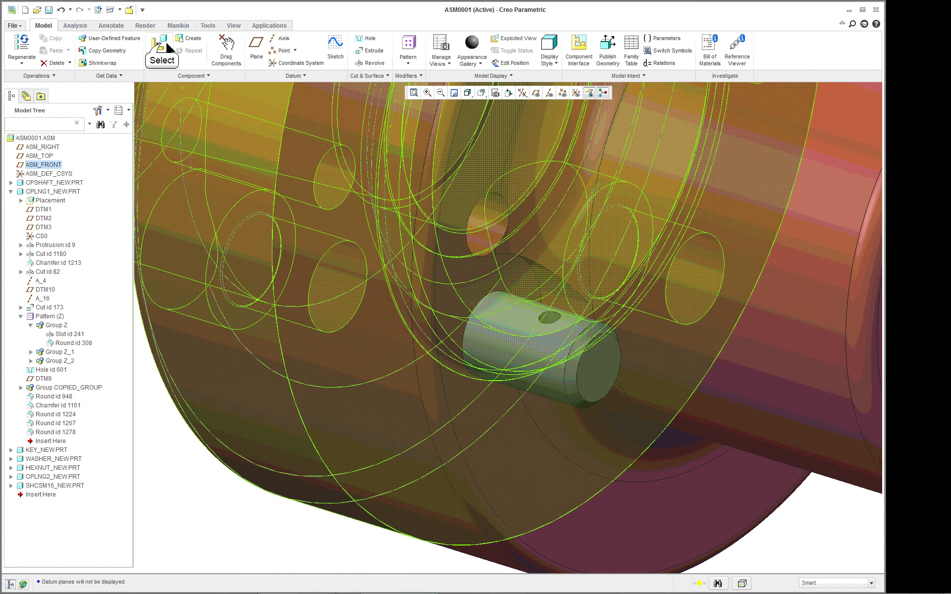
left_click(163, 46)
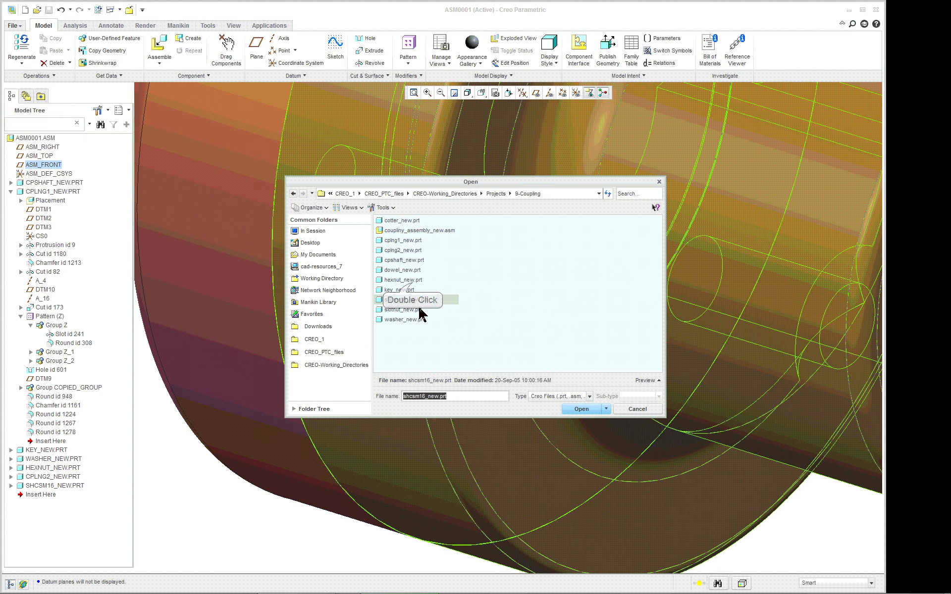
double_click(414, 279)
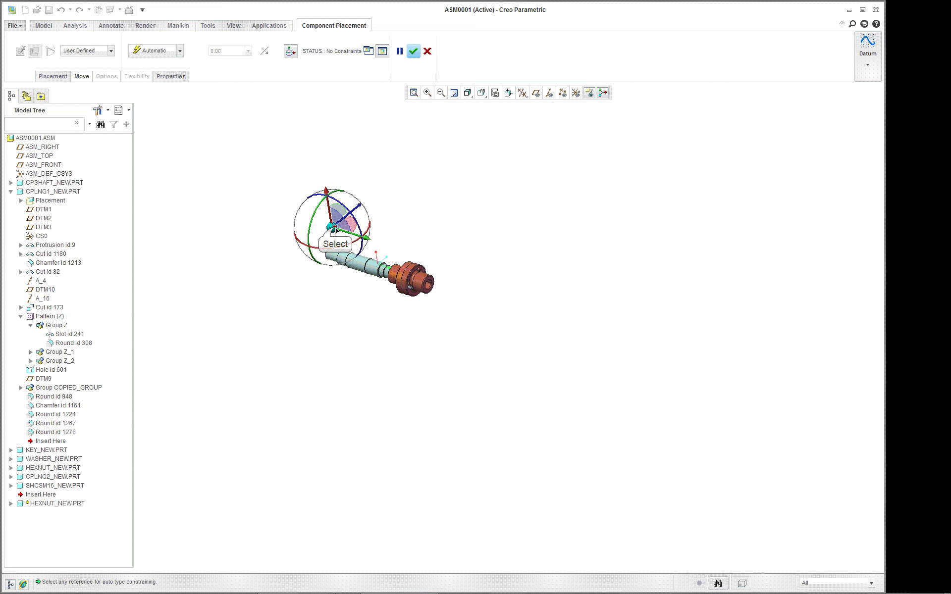
left_click_drag(335, 227, 425, 292)
scroll(422, 291, "down", 11)
scroll(420, 290, "up", 1)
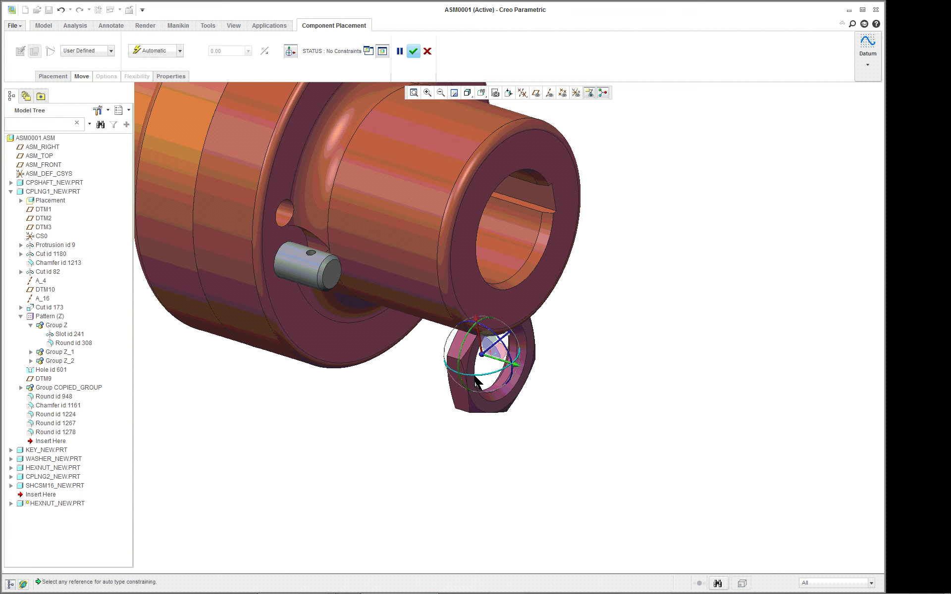
left_click(427, 52)
left_click(454, 312)
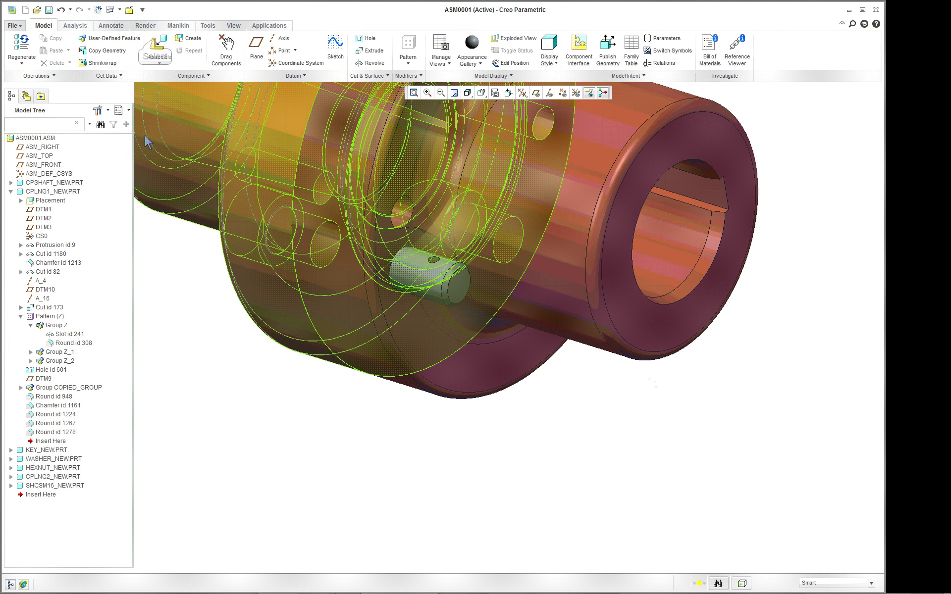
Insert the slotted nut slotnut_new.prt into the assembly and move it into the open space beside the coupling, near the screw end.
left_click(156, 43)
left_click(405, 299)
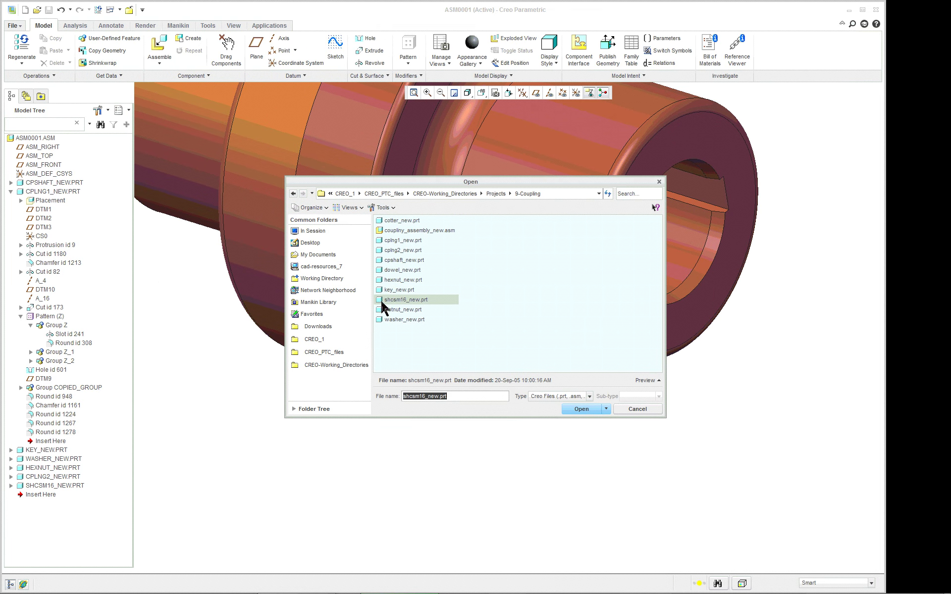
double_click(409, 310)
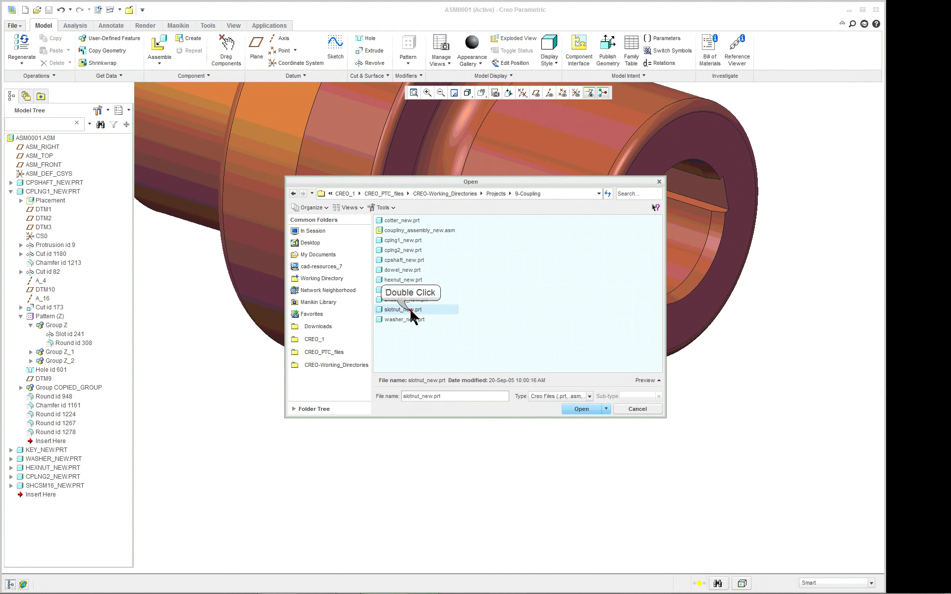
scroll(398, 324, "down", 3)
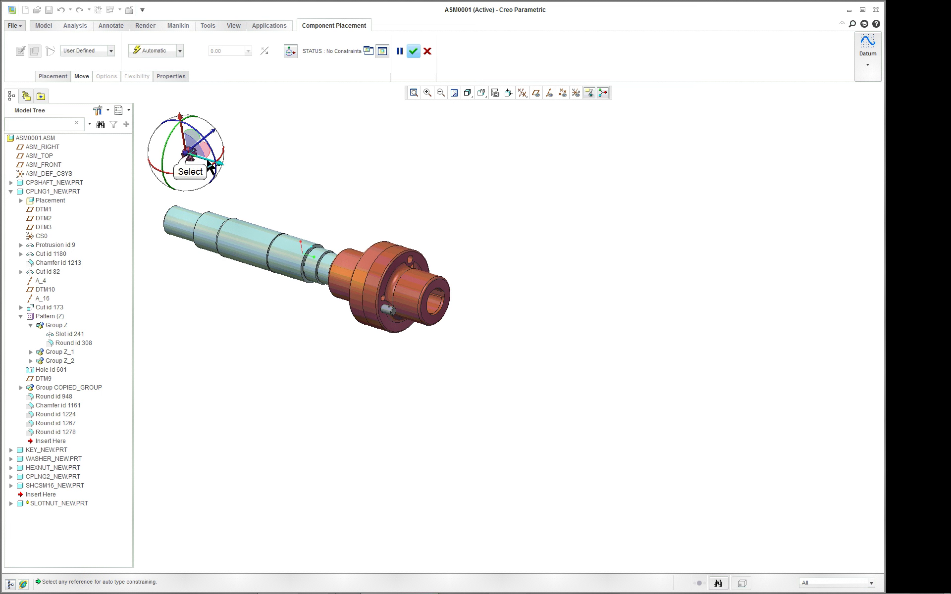
left_click_drag(189, 159, 391, 324)
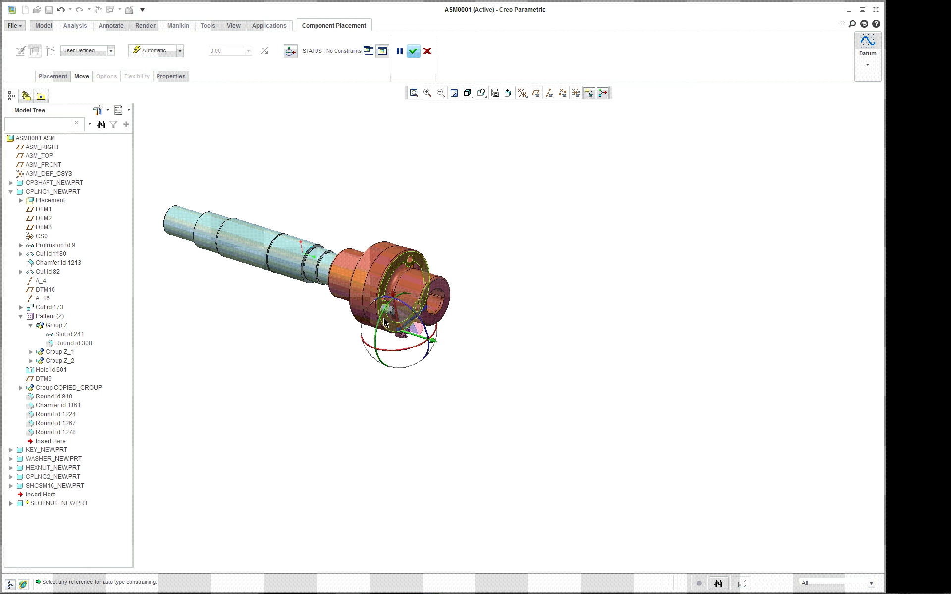
scroll(385, 324, "up", 5)
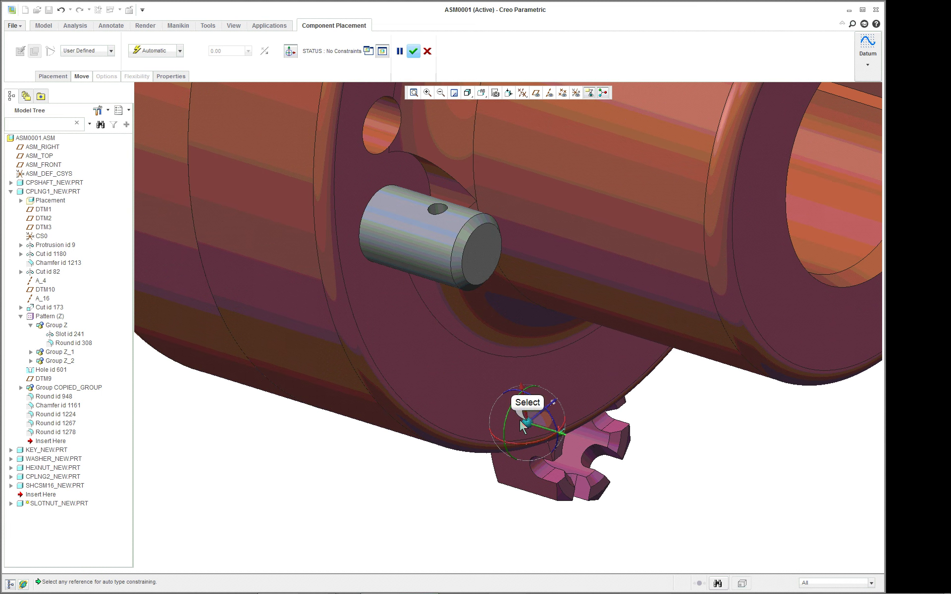
left_click_drag(528, 425, 663, 458)
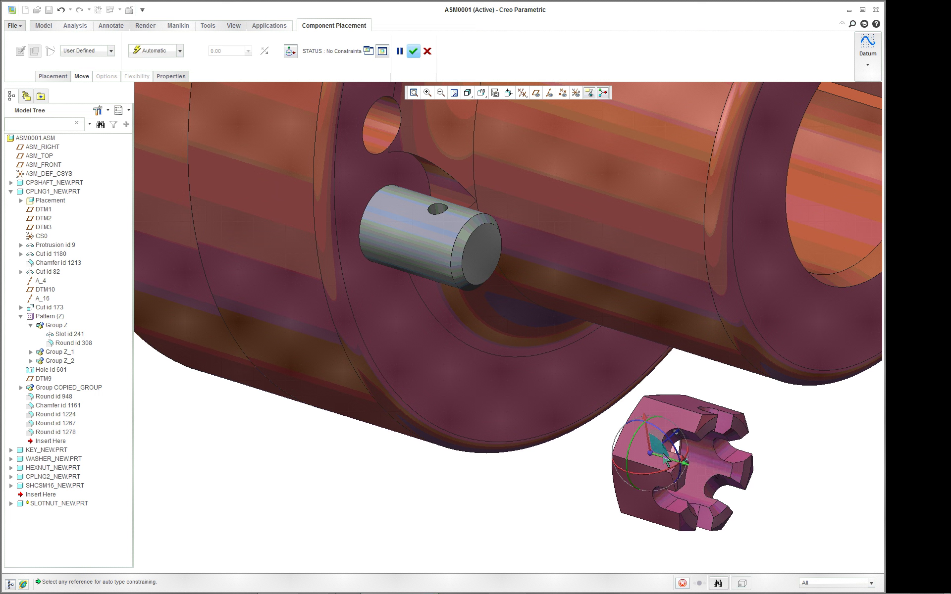
Make the slotted nut's bore coincident with the screw's cylindrical shank and slide the nut along the axis beyond the screw's free end.
left_click(707, 461)
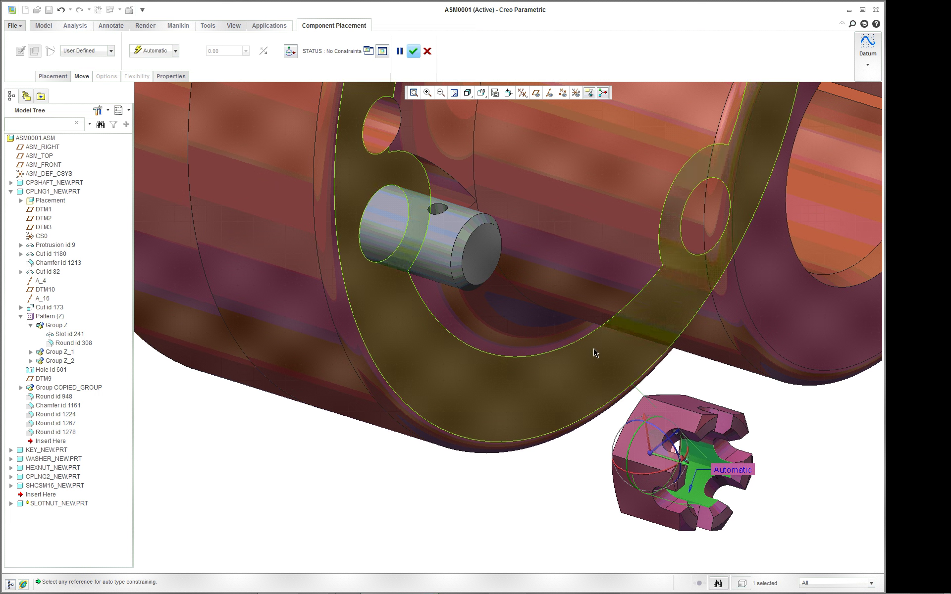
left_click(418, 237)
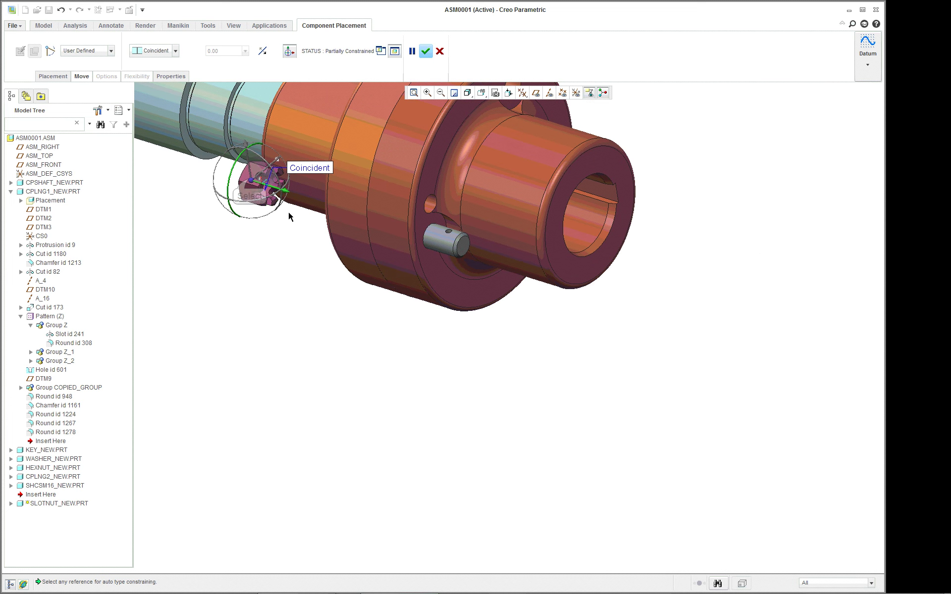
left_click_drag(250, 184, 668, 339)
scroll(506, 220, "up", 3)
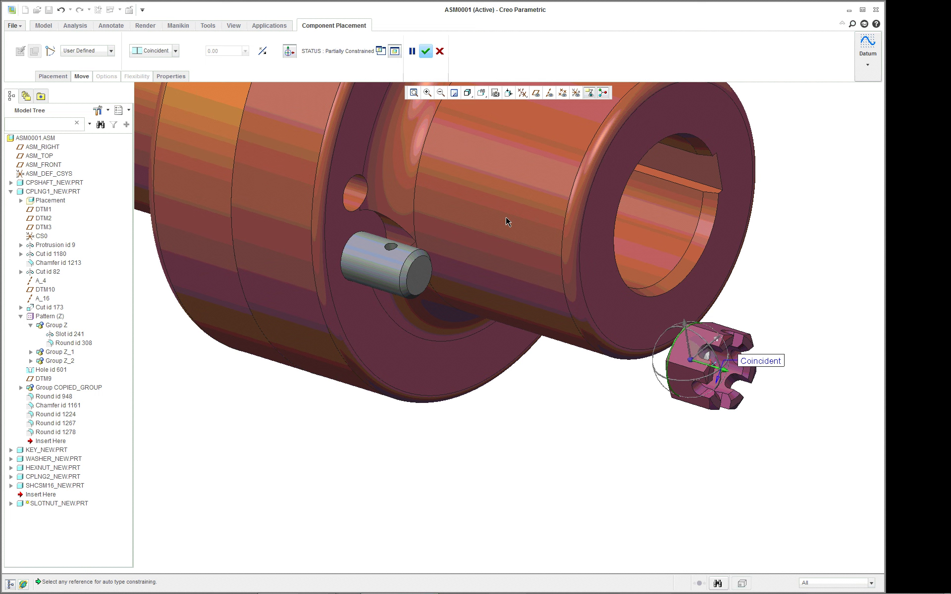
Add a constraint pairing the CPLNG2_NEW flange face around the bolt with the slotted nut's flat end face, and turn off the spin center.
scroll(506, 221, "up", 1)
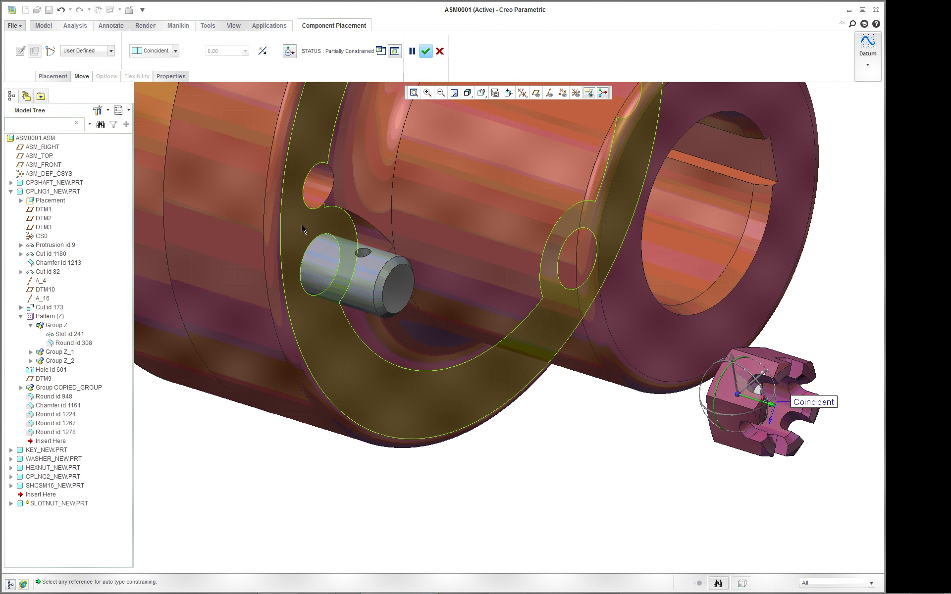
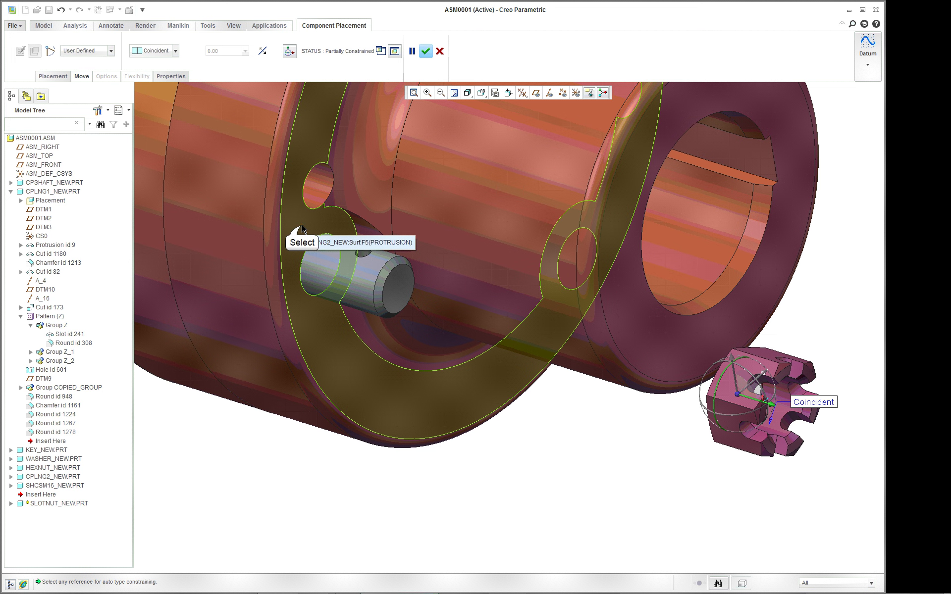
left_click(303, 229)
right_click(724, 381)
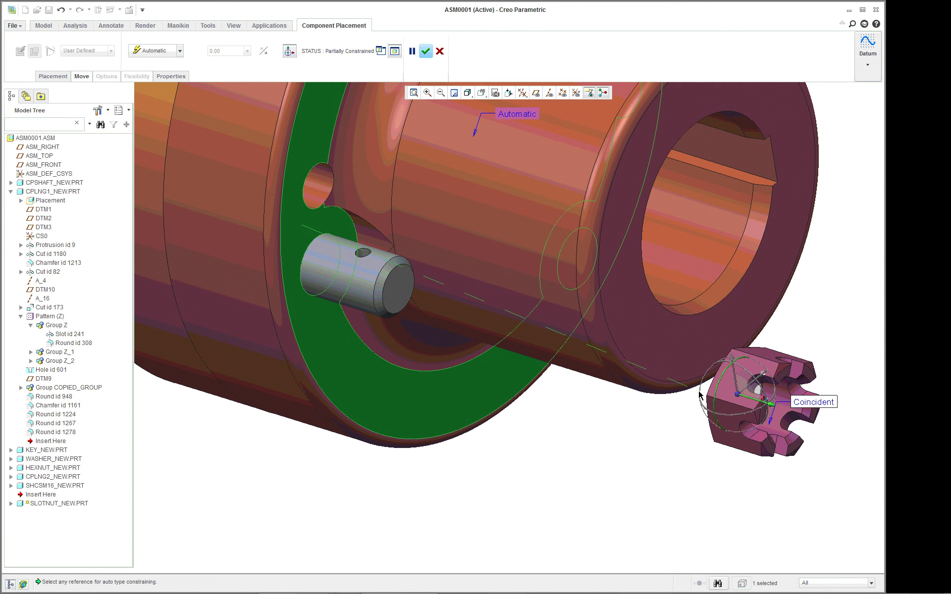
scroll(725, 384, "up", 2)
middle_click_drag(733, 396, 688, 327)
left_click(588, 93)
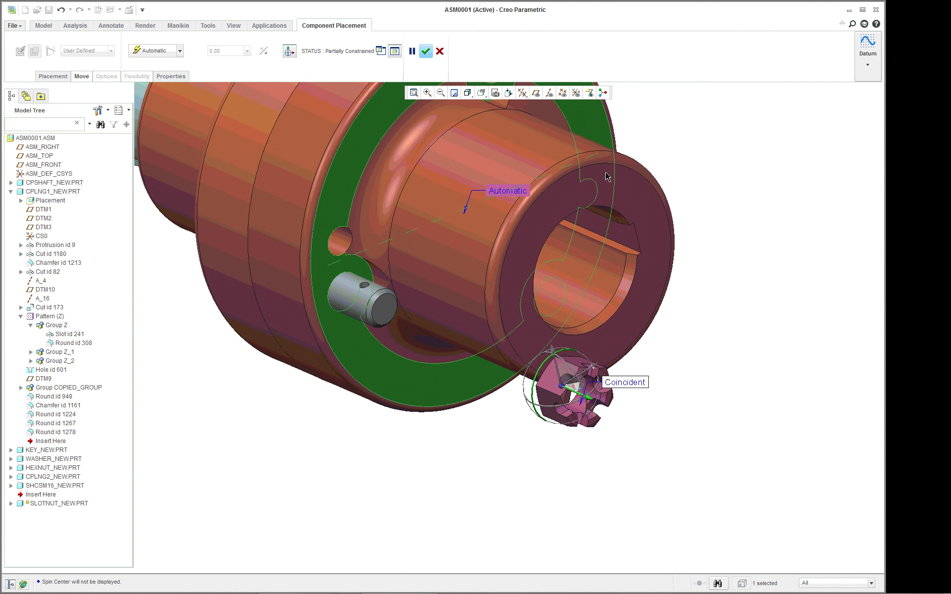
middle_click_drag(614, 396, 676, 420)
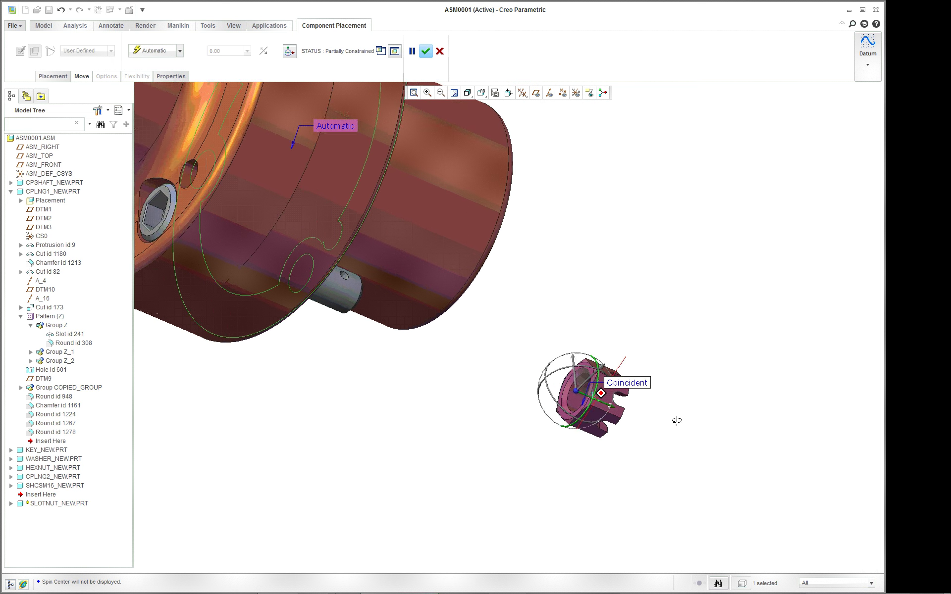
scroll(646, 416, "down", 5)
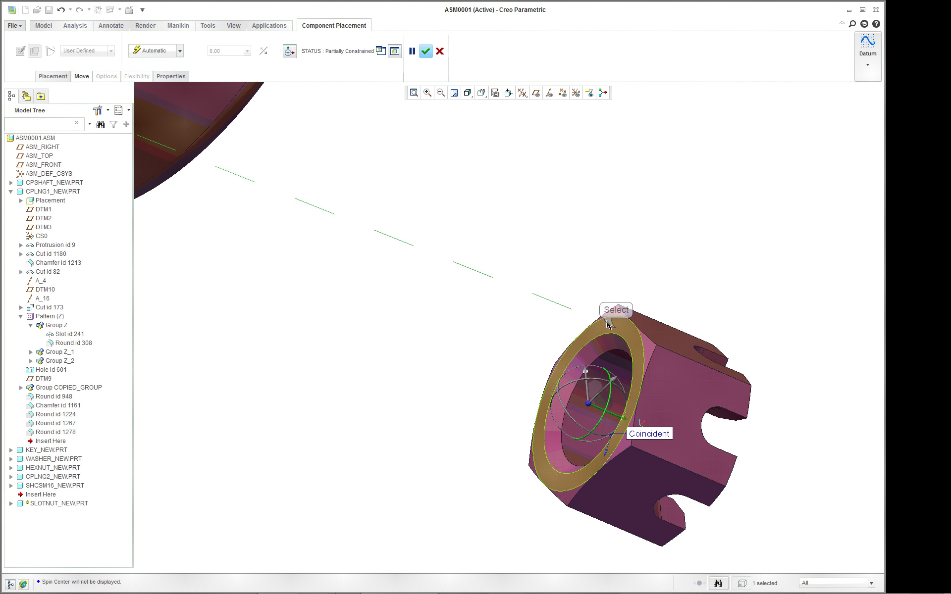
left_click(616, 331)
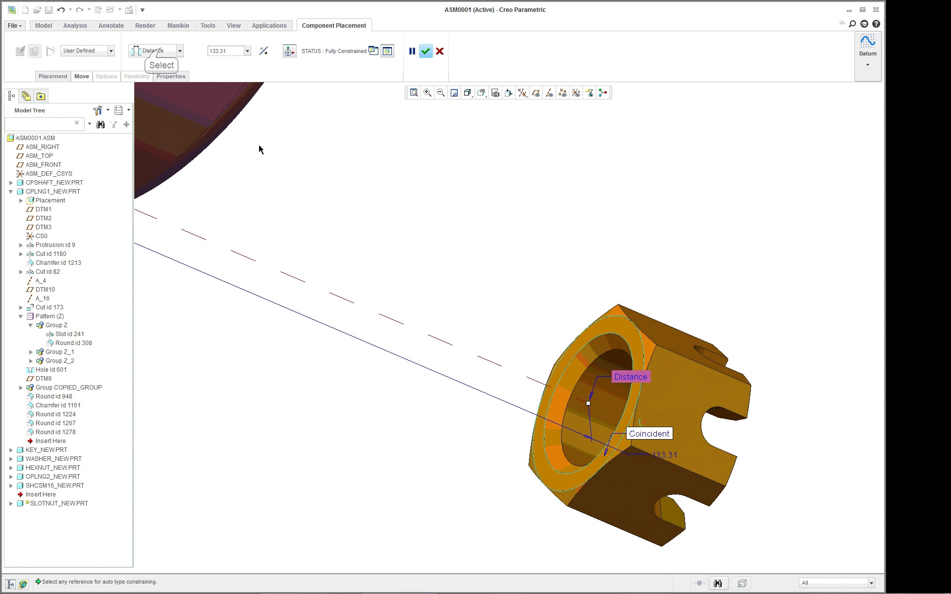
Change the constraint between the flange face and the nut's end face to Coincident so the nut seats on the flange.
left_click(160, 50)
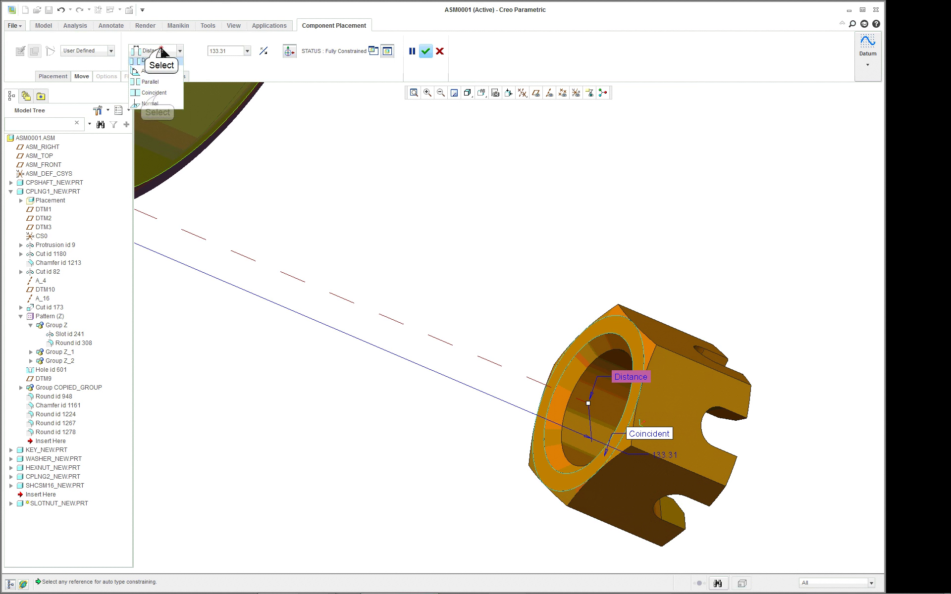
left_click(154, 93)
scroll(420, 249, "up", 5)
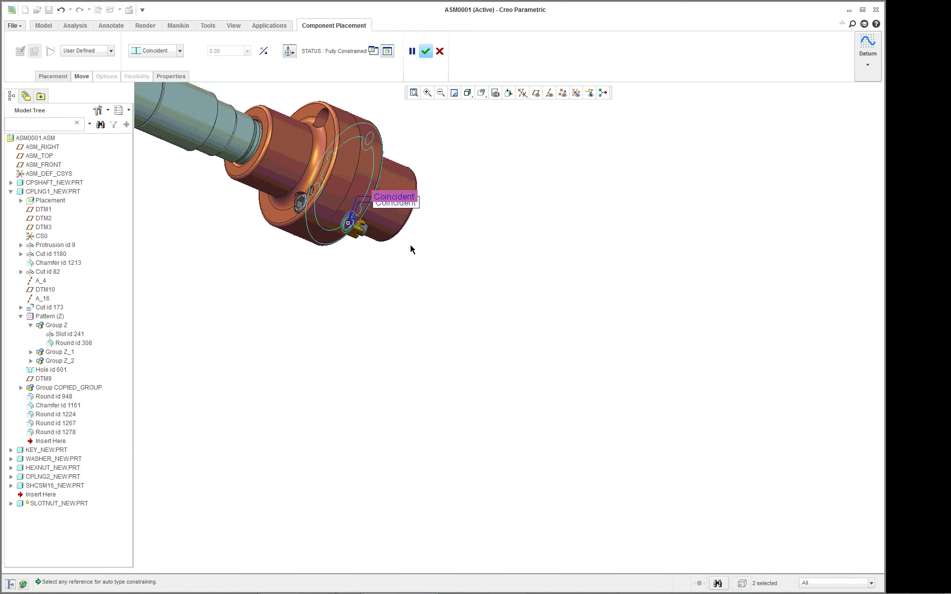
scroll(338, 229, "down", 8)
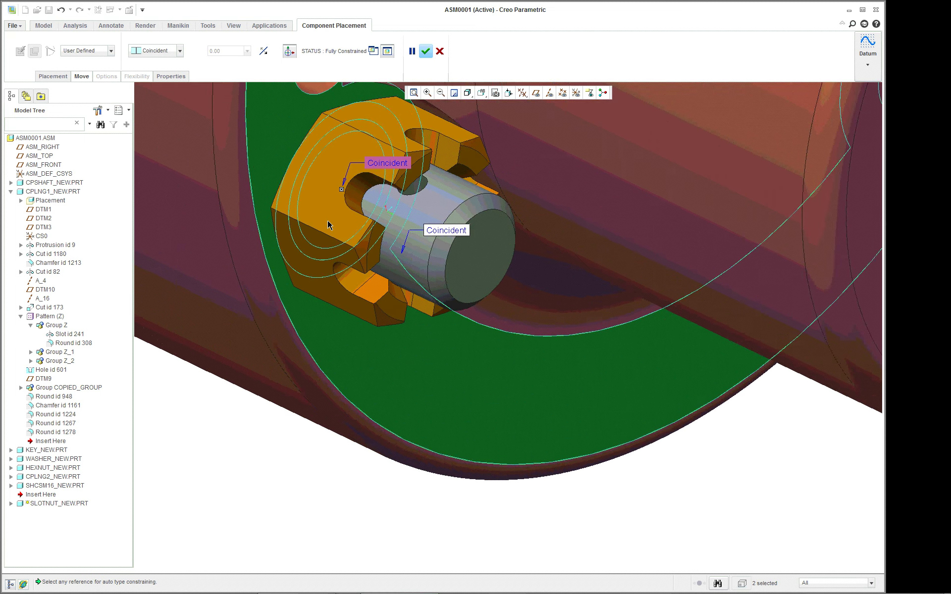
scroll(327, 225, "up", 4)
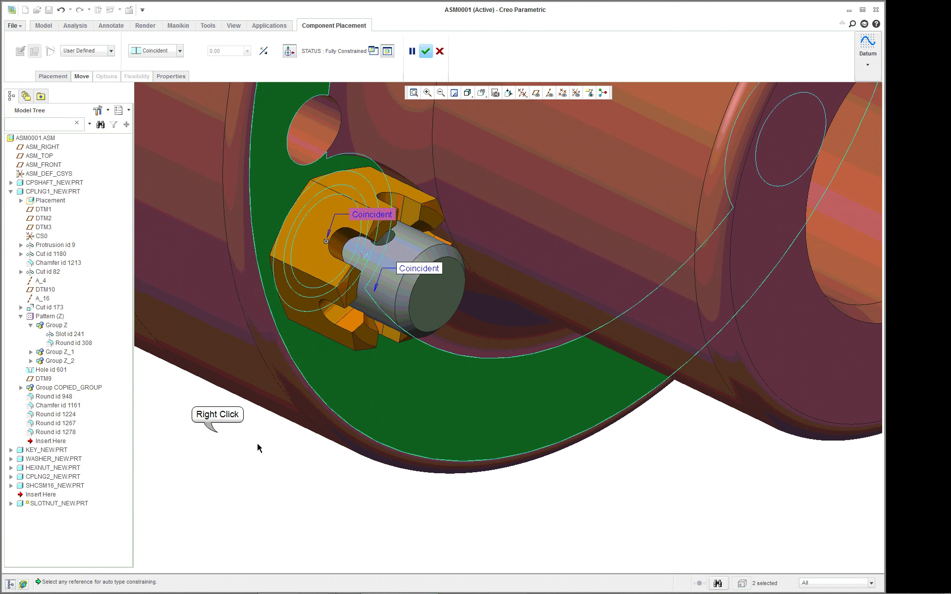
Add a new placement constraint between the slotted nut's slot surface and the bolt's cross-hole surface.
right_click(226, 436)
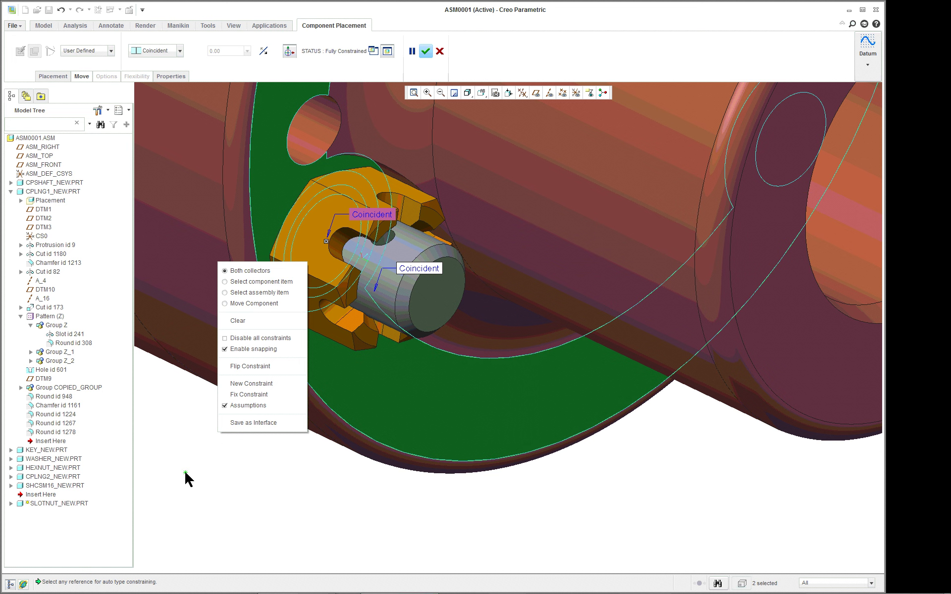
left_click(248, 384)
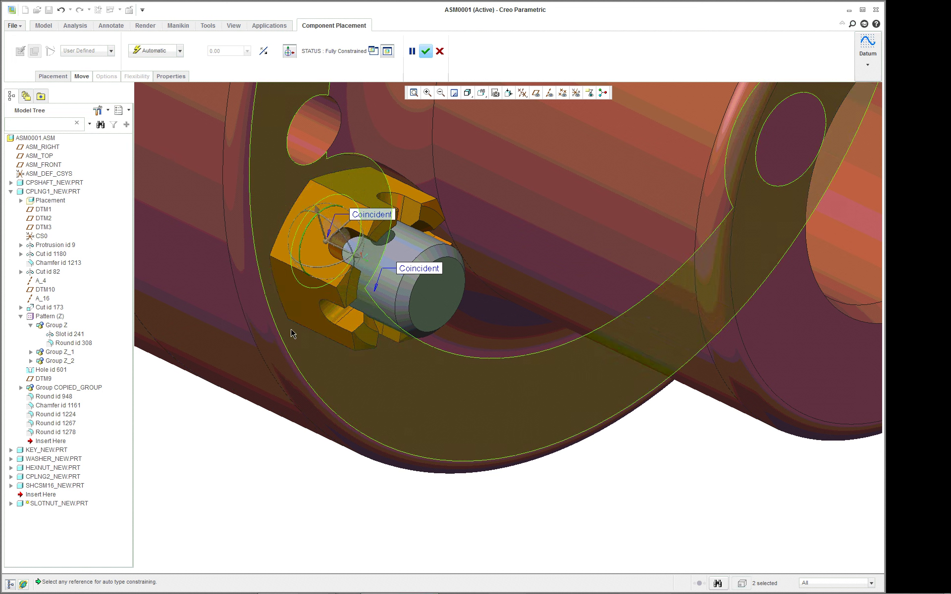
left_click(347, 235)
left_click(368, 251)
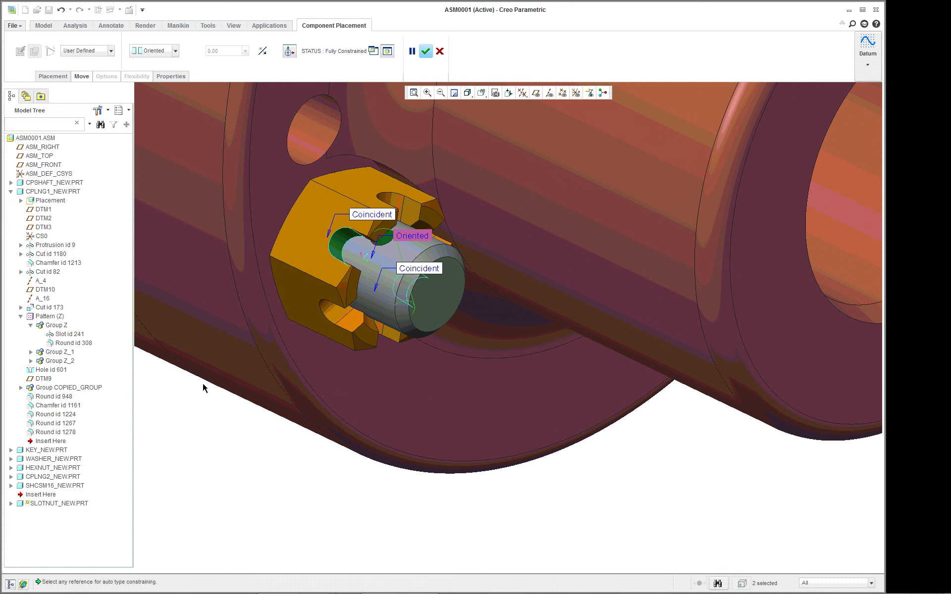
Set the slot-to-hole constraint type to Parallel and accept the slotted nut's placement.
left_click(154, 51)
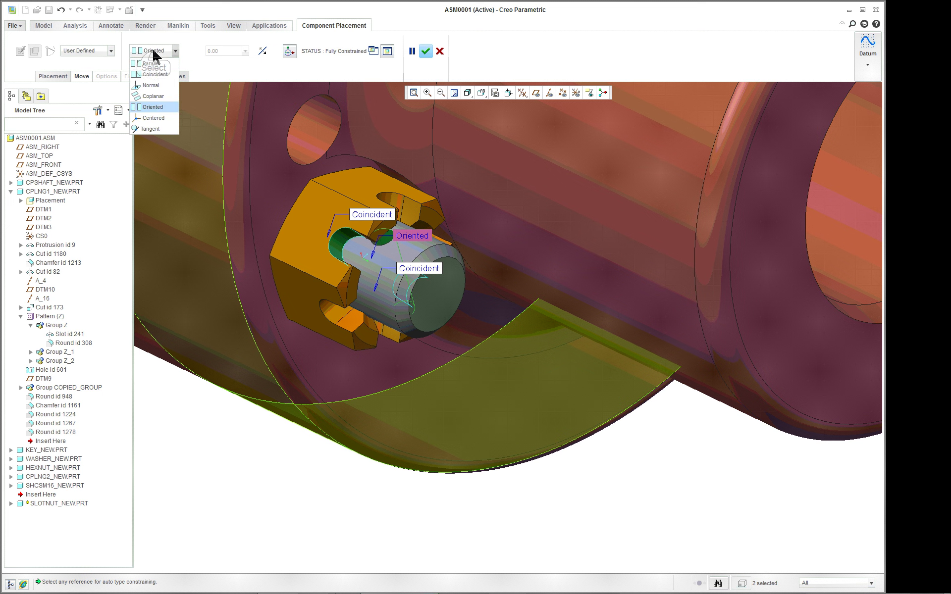
left_click(155, 75)
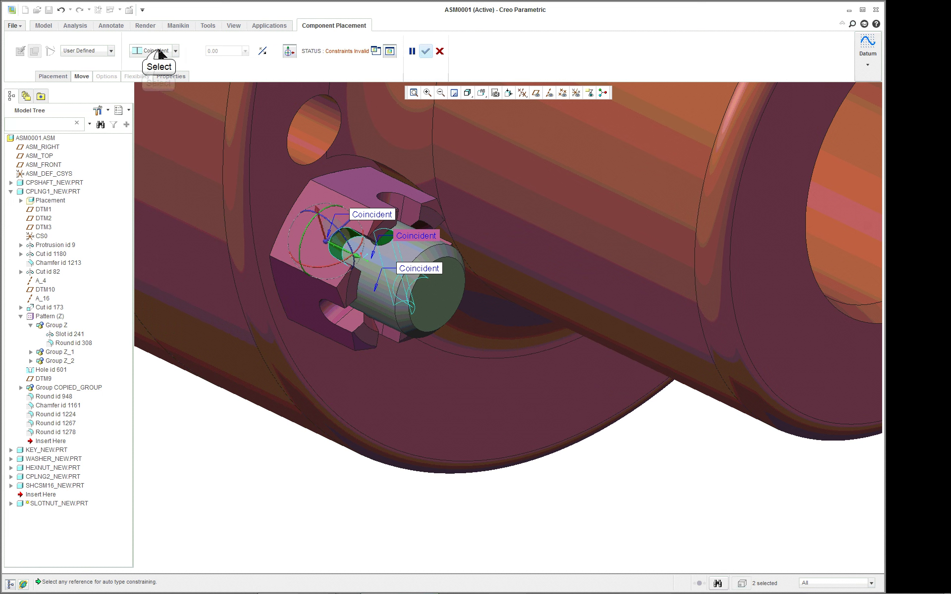
left_click(158, 51)
left_click(157, 65)
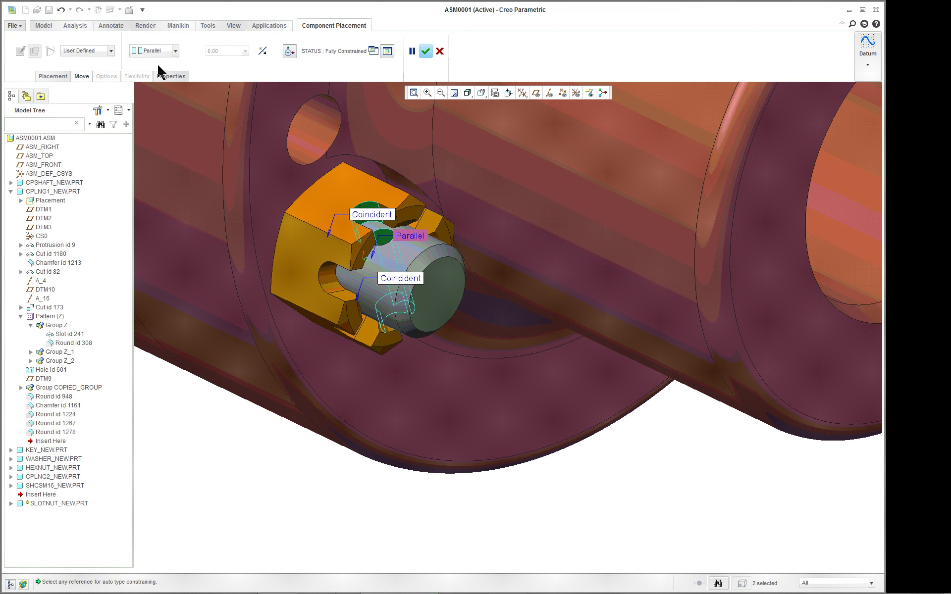
scroll(235, 177, "up", 2)
scroll(276, 203, "down", 5)
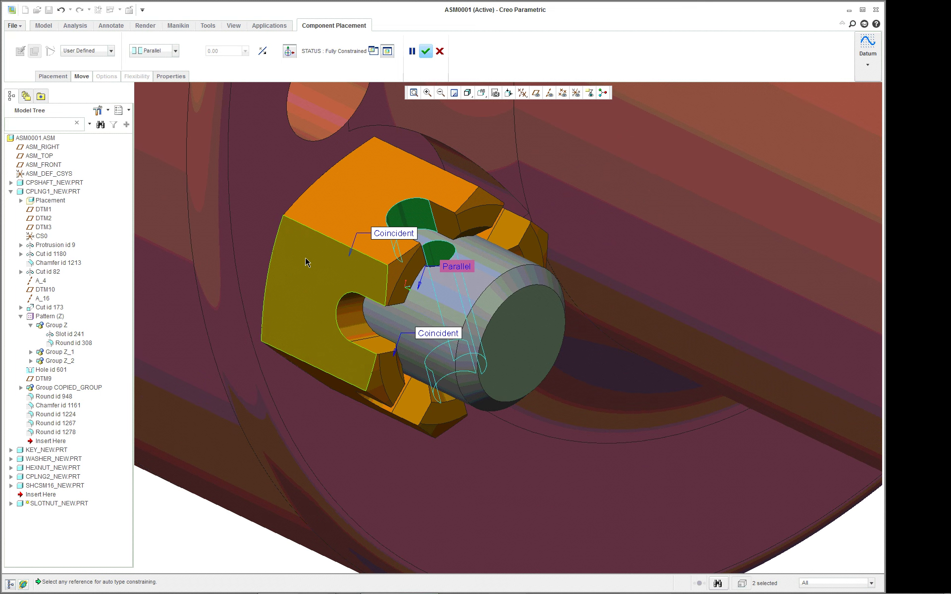
mouse_move(405, 270)
middle_mouse_down()
mouse_move(406, 321)
mouse_move(422, 319)
mouse_move(375, 260)
mouse_move(388, 248)
mouse_move(414, 259)
mouse_move(410, 280)
middle_mouse_up()
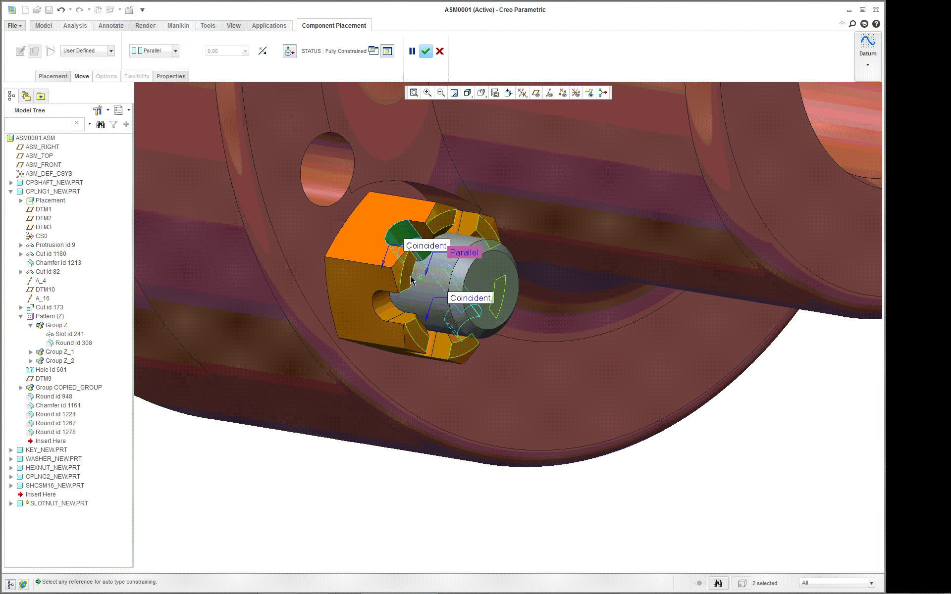
left_click(425, 51)
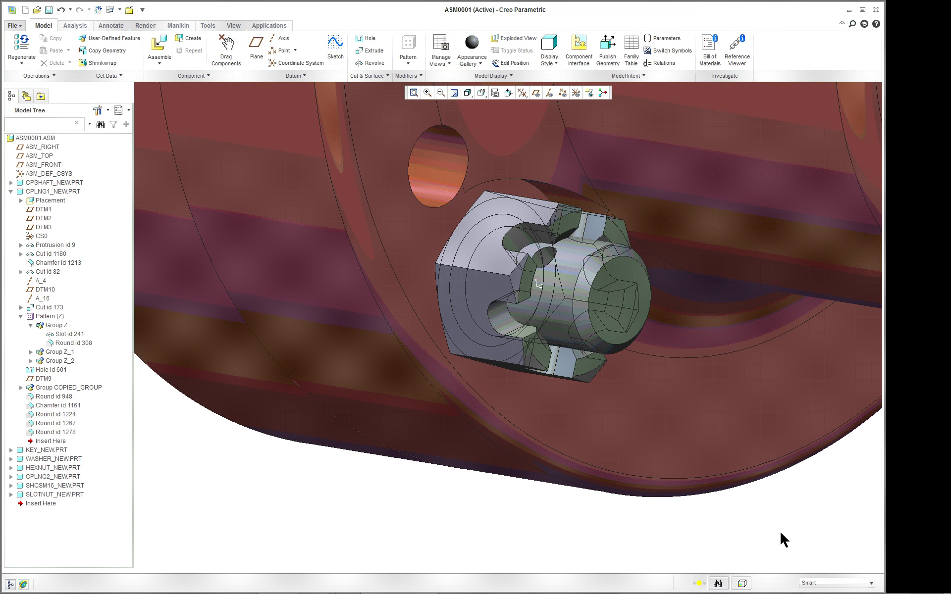
Open the slotted nut SLOTNUT_NEW.PRT from the assembly in its own part window.
scroll(791, 483, "down", 3)
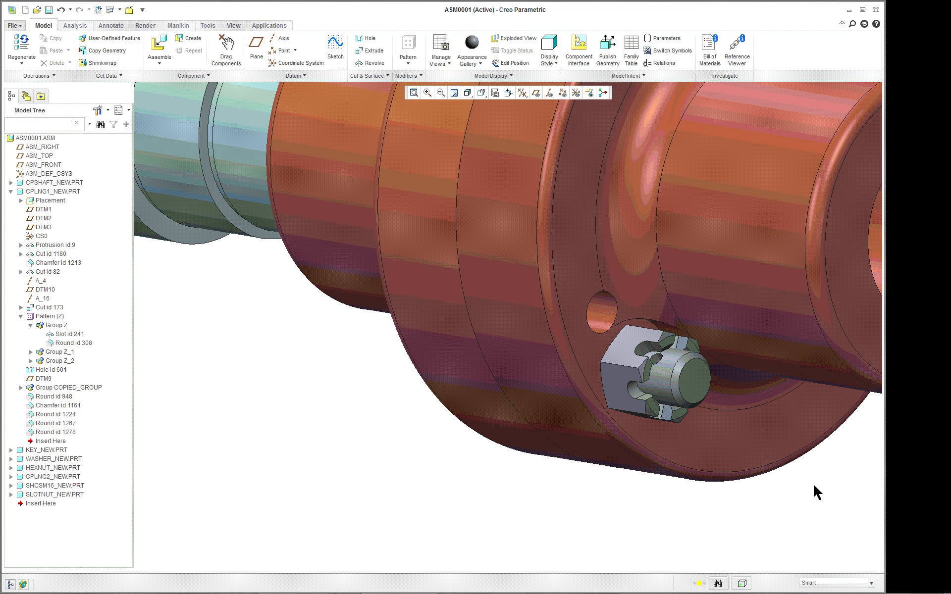
scroll(839, 486, "up", 3)
left_click(537, 256)
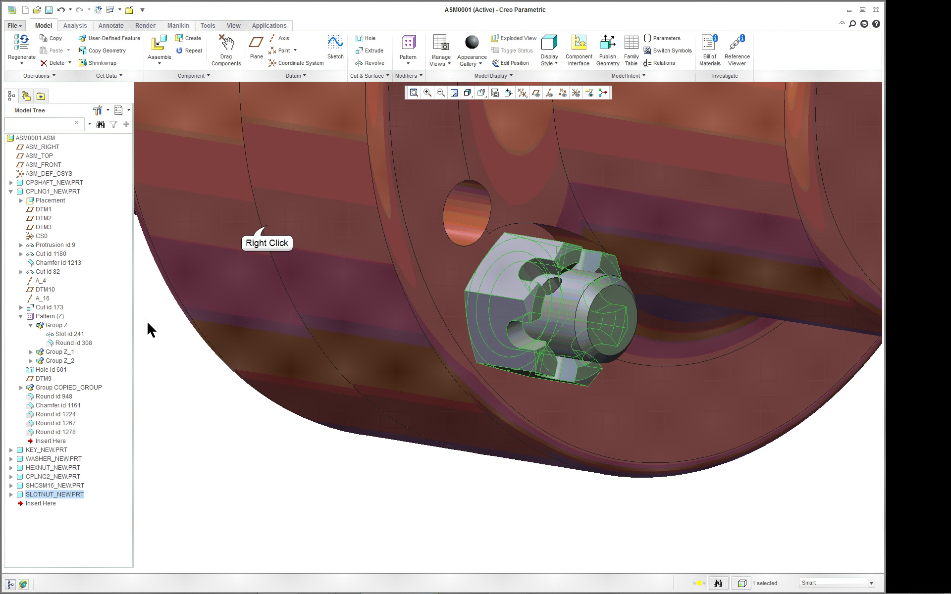
right_click(268, 228)
left_click(298, 290)
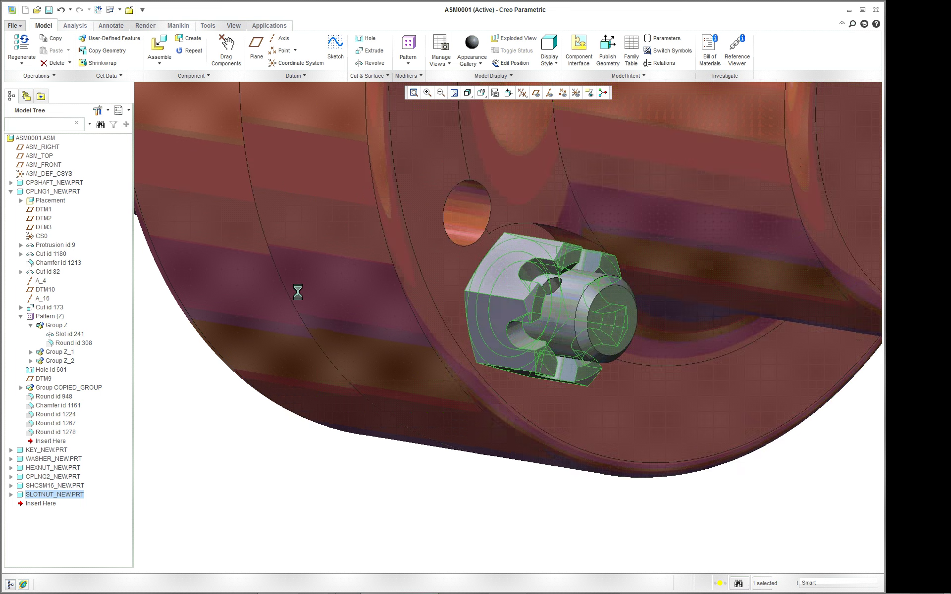
Apply a grey appearance from My Appearances to the whole slotted nut part.
left_click(243, 26)
left_click(270, 63)
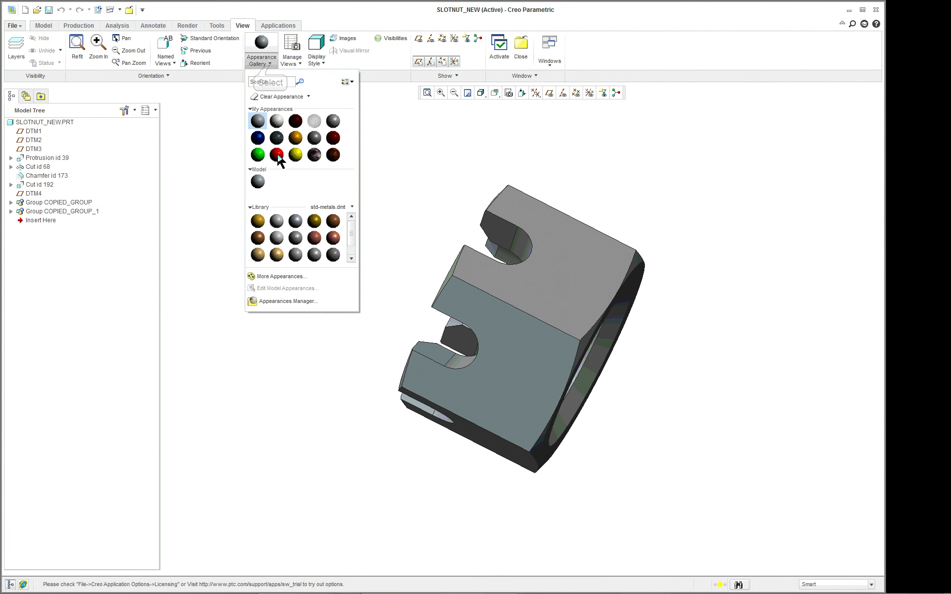
left_click(276, 156)
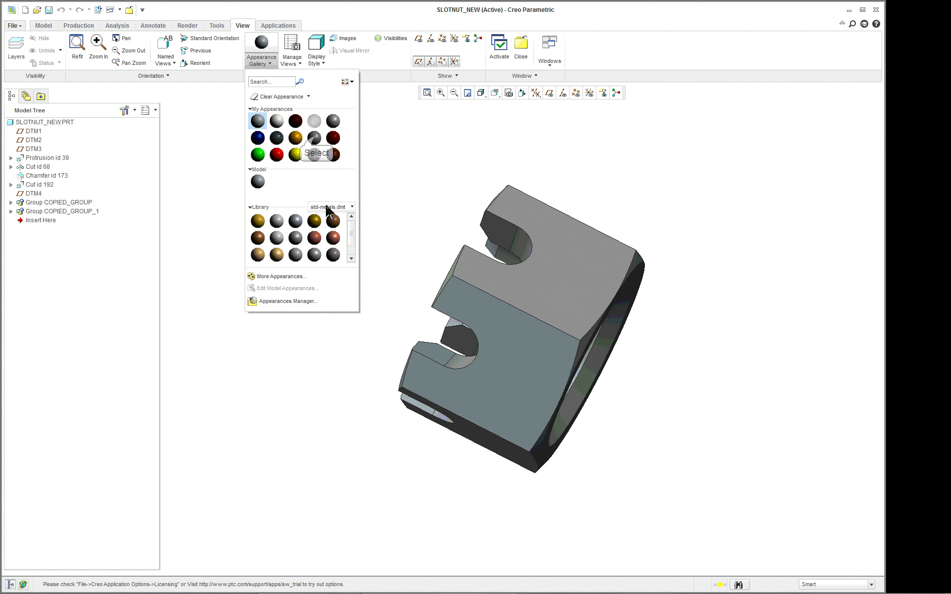
left_click(72, 123)
middle_click(299, 144)
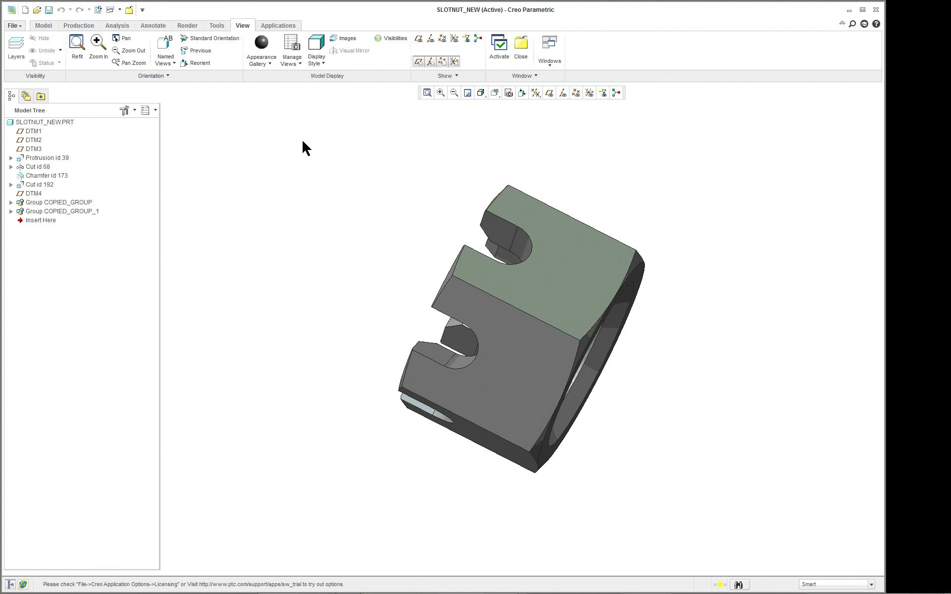
middle_click_drag(330, 165, 361, 189)
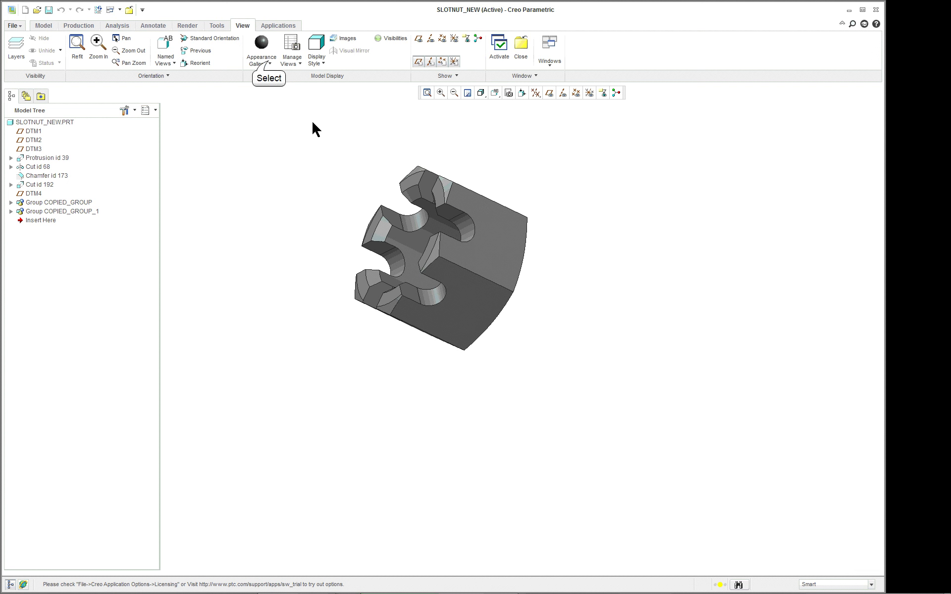
Apply the dark appearance from the Photolux adv-metal-chrome library to the whole SLOTNUT_NEW part.
left_click(270, 64)
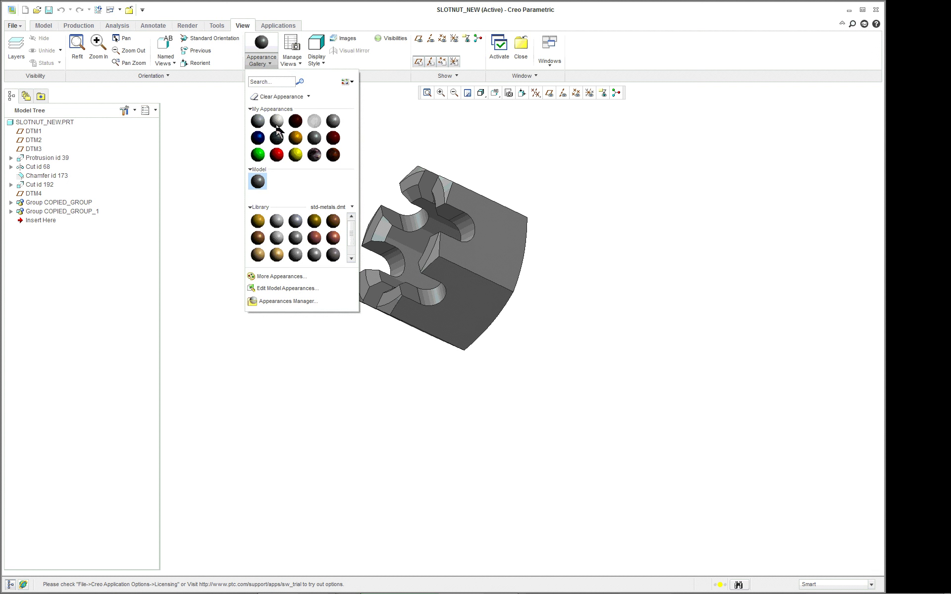
left_click(346, 206)
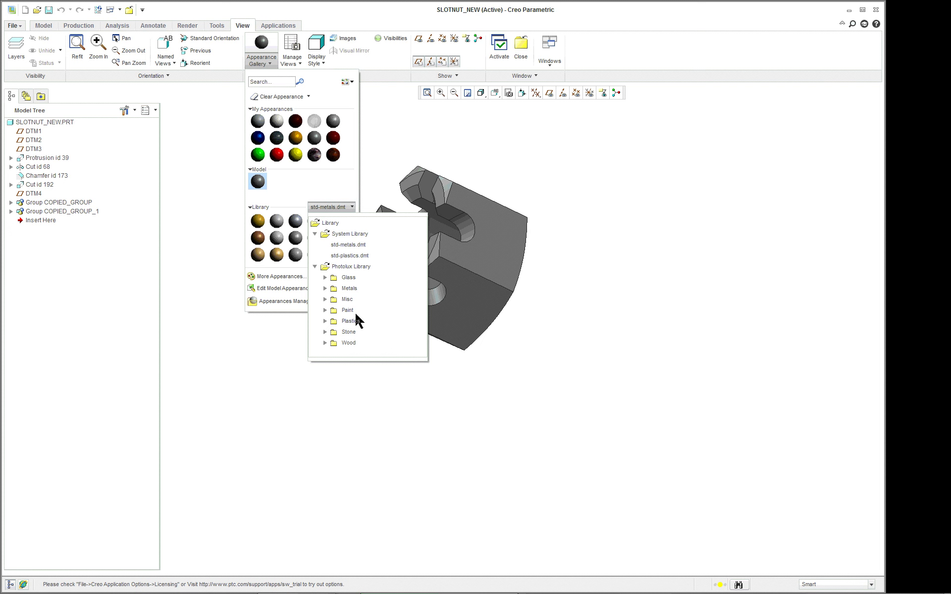
left_click(325, 289)
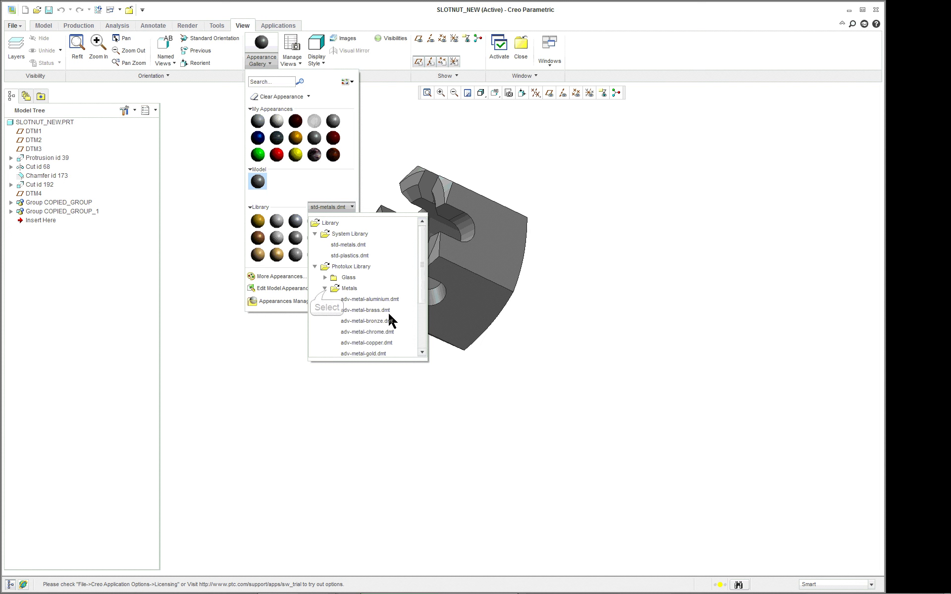
left_click(385, 309)
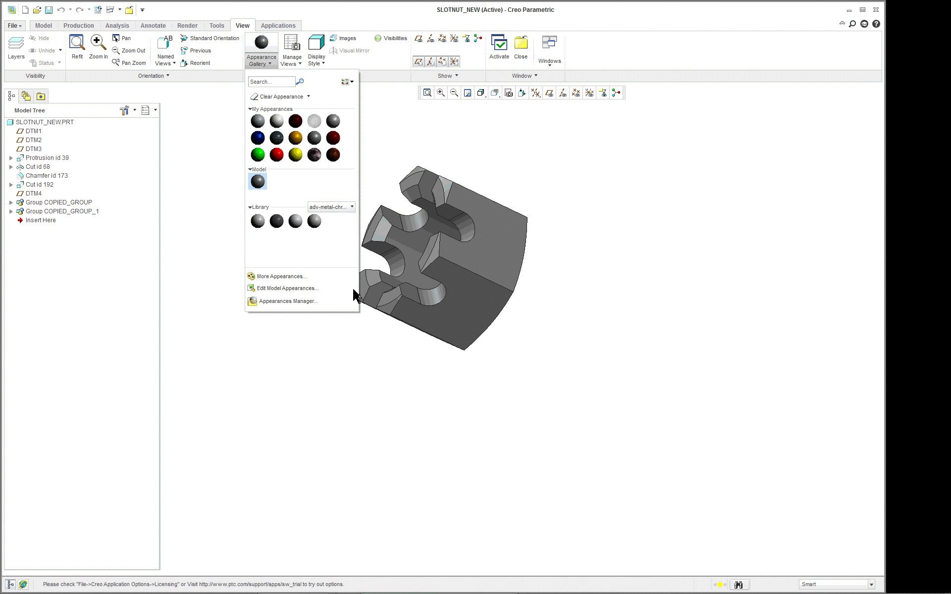
left_click(276, 221)
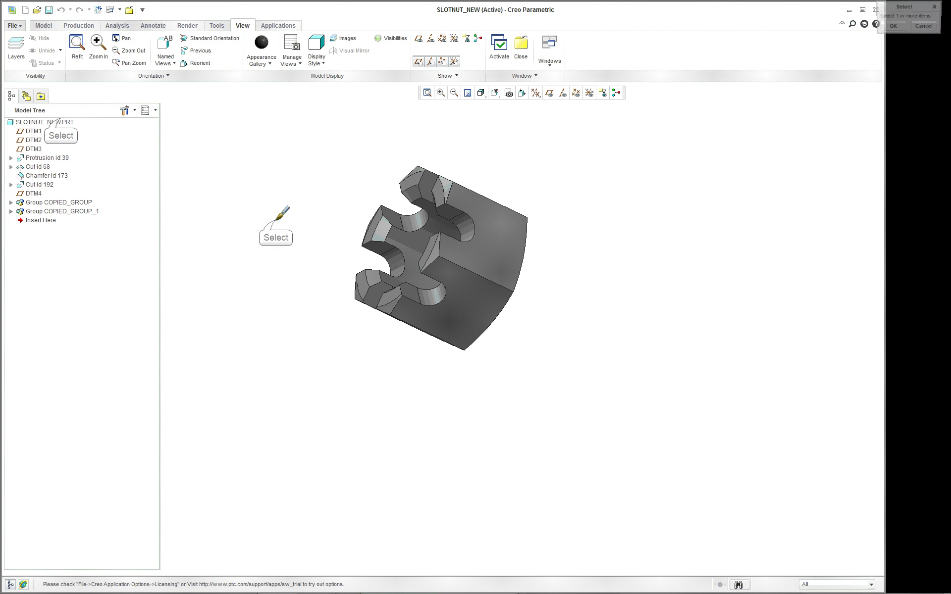
left_click(67, 122)
middle_click(245, 145)
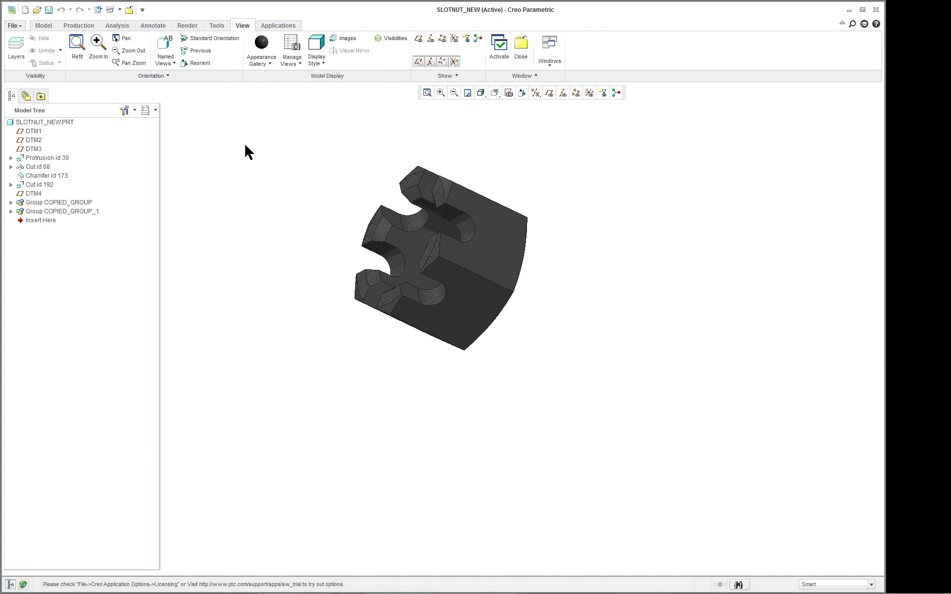
Inspect the recoloured nut and return to the ASM0001 assembly window.
middle_click_drag(278, 162, 317, 154)
scroll(319, 127, "up", 4)
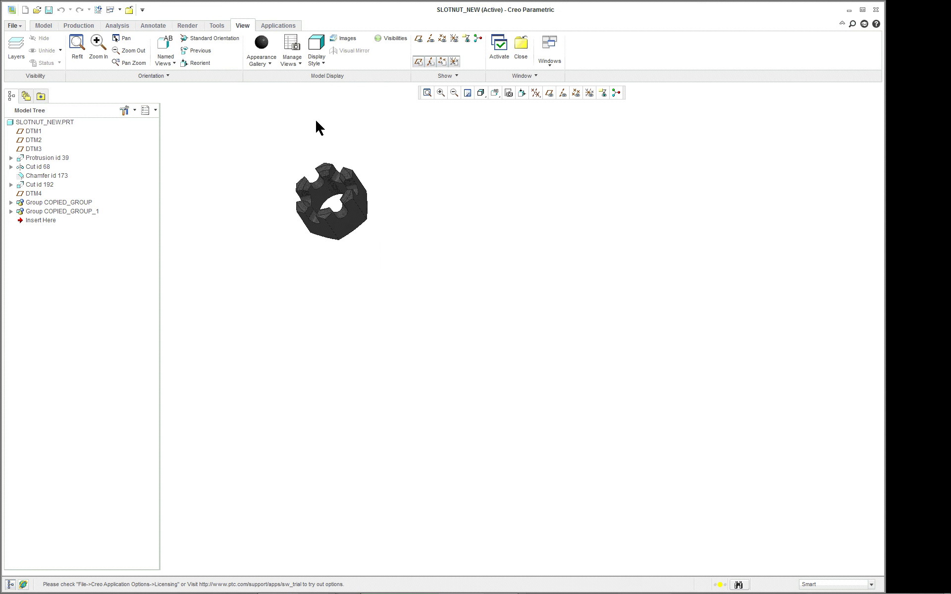
left_click(549, 55)
left_click(500, 100)
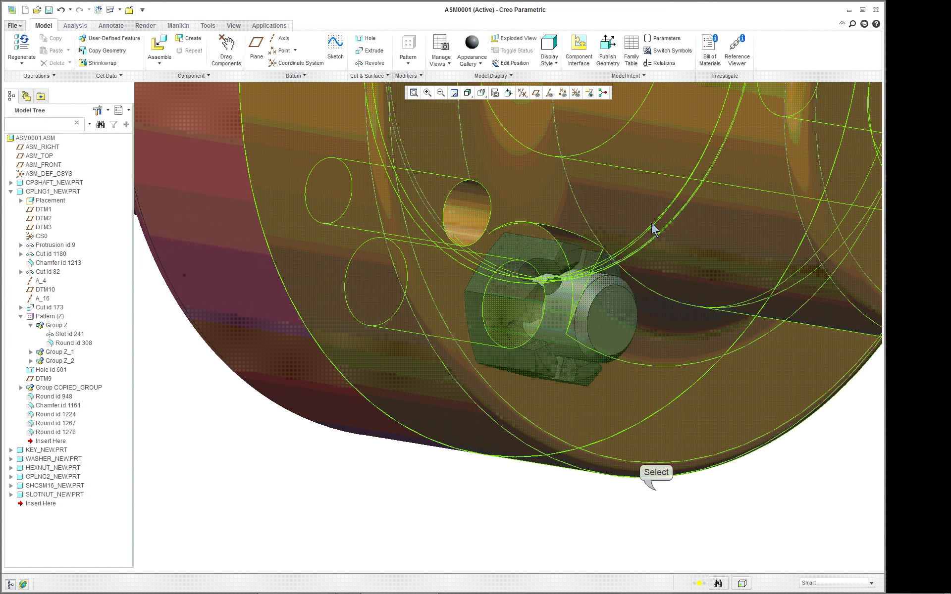
Insert the cotter pin part cotter_new.prt into the coupling assembly as a new component.
scroll(690, 409, "up", 4)
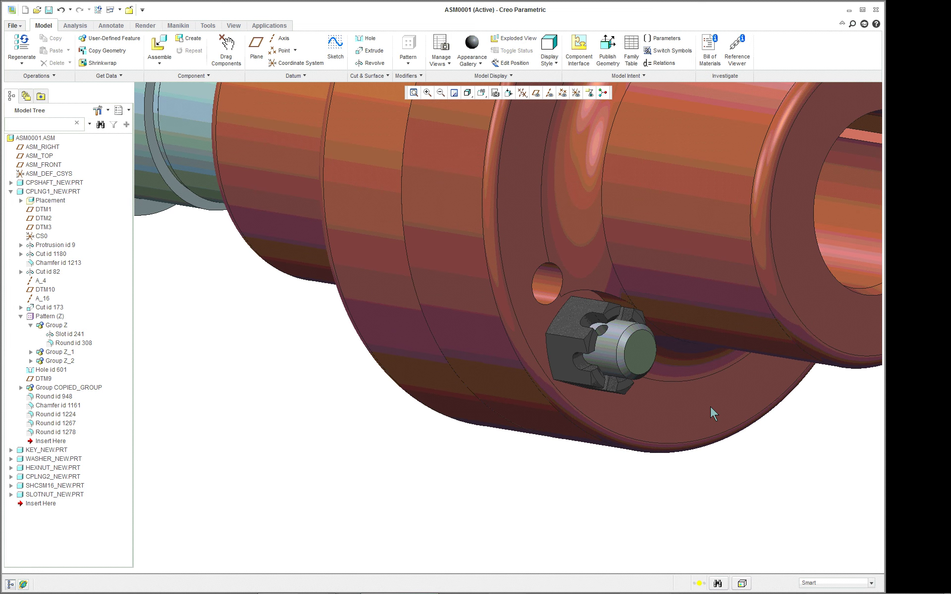
scroll(701, 381, "up", 3)
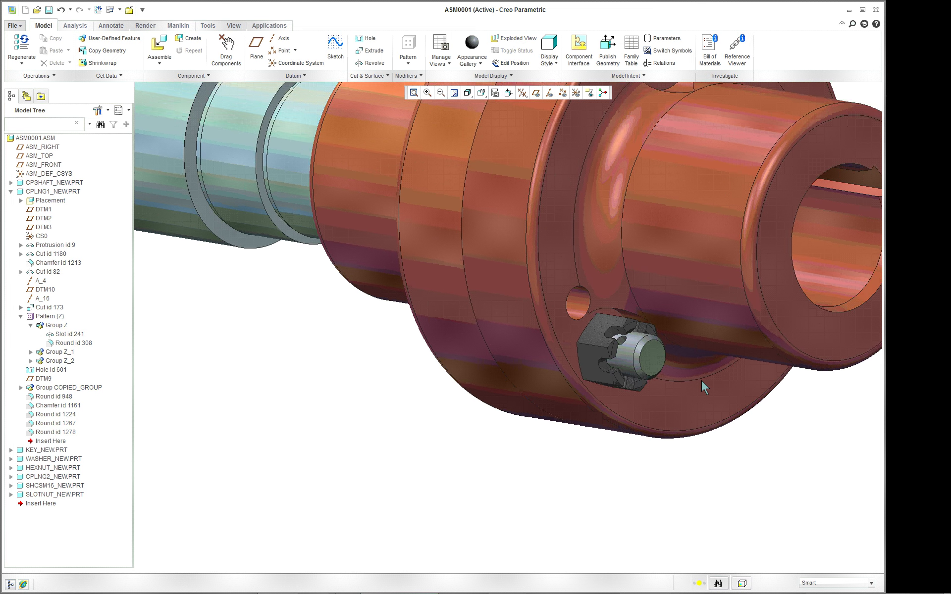
scroll(800, 382, "up", 2)
scroll(800, 381, "down", 5)
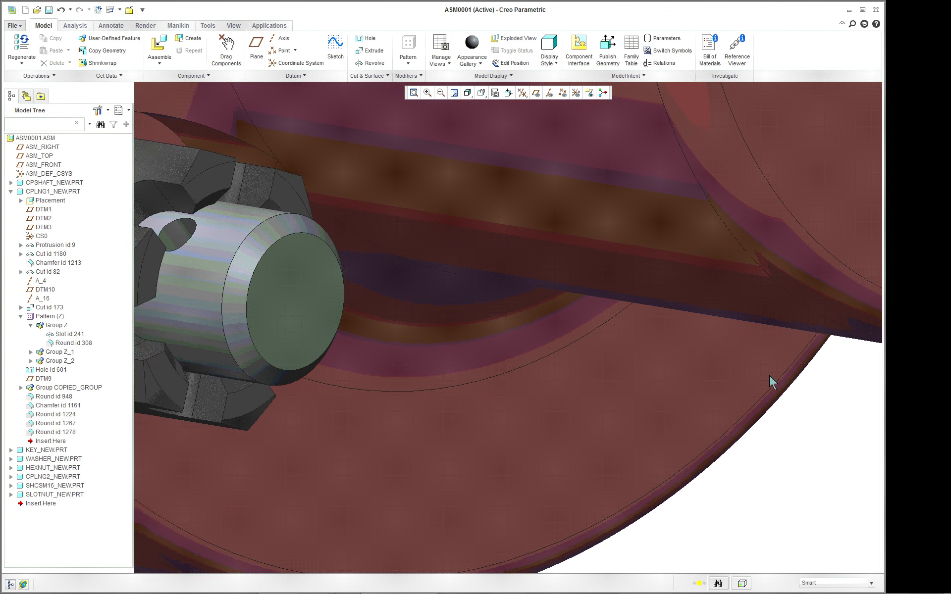
scroll(770, 377, "up", 2)
scroll(703, 351, "down", 2)
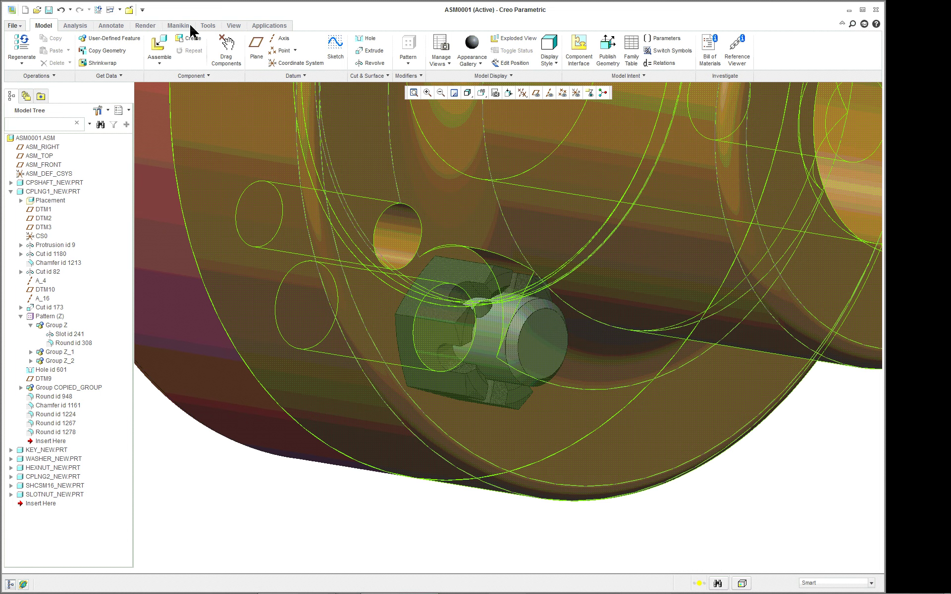
left_click(158, 47)
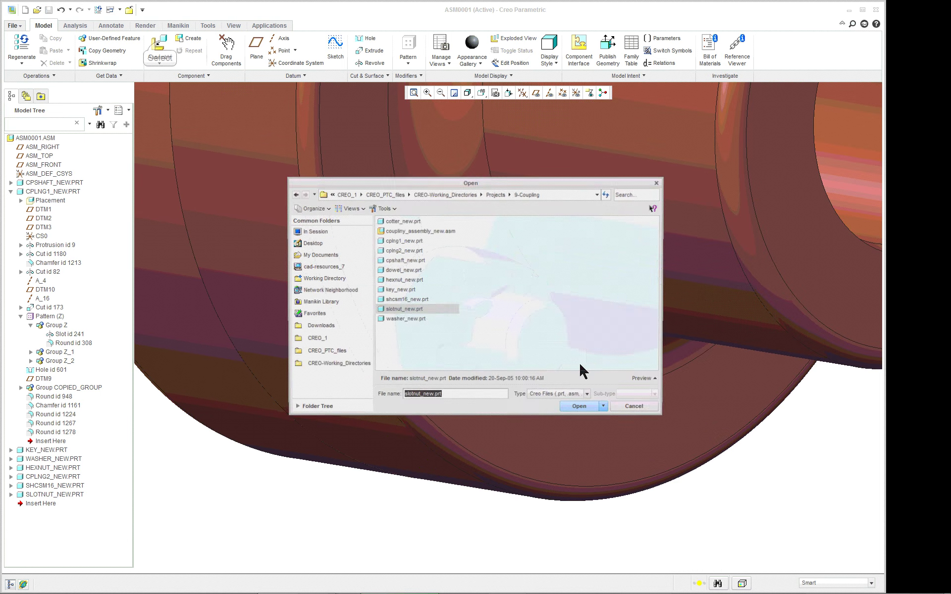
double_click(419, 221)
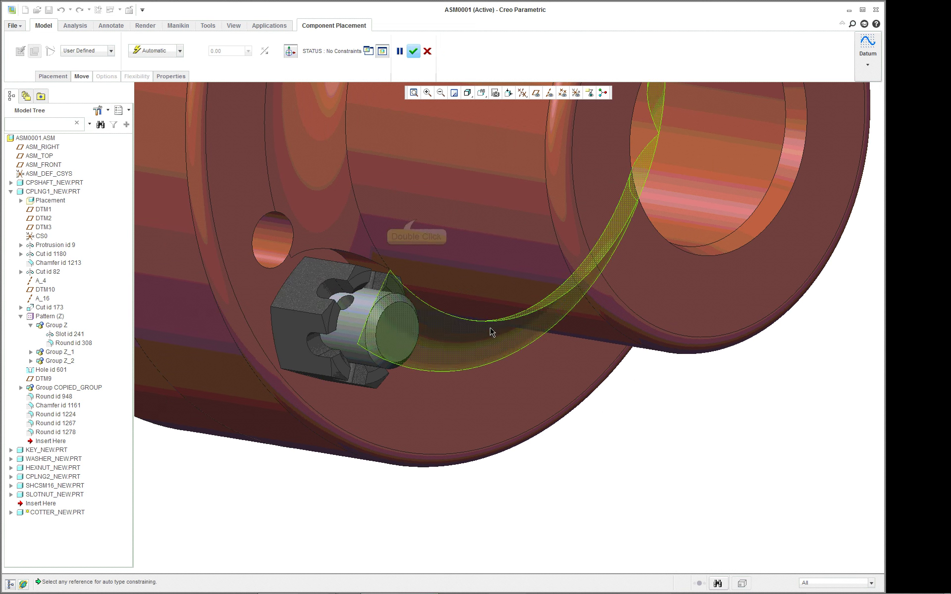
Add a Coincident constraint aligning the cotter pin with the cross hole in the coupling bolt.
left_click(345, 302)
scroll(369, 324, "down", 5)
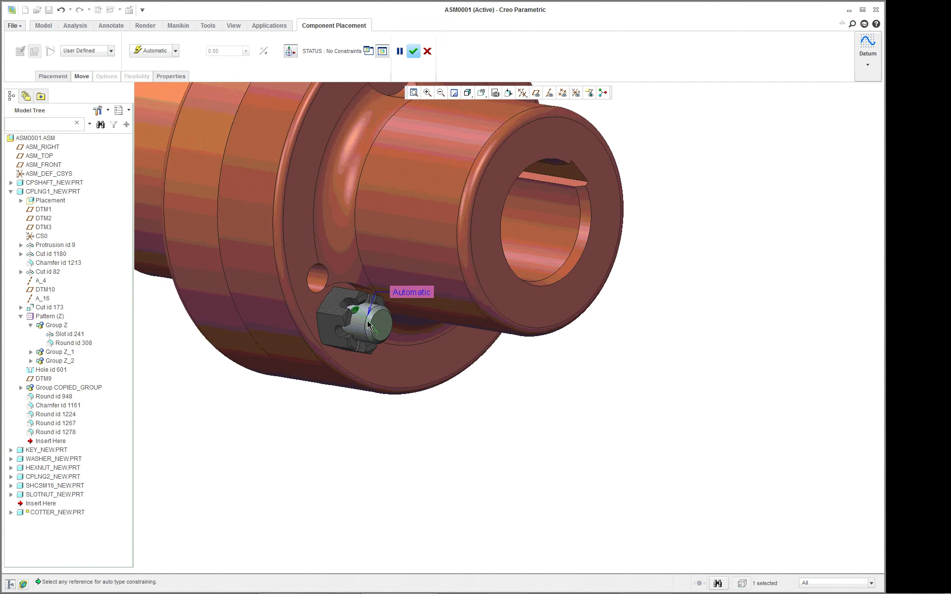
scroll(291, 267, "up", 8)
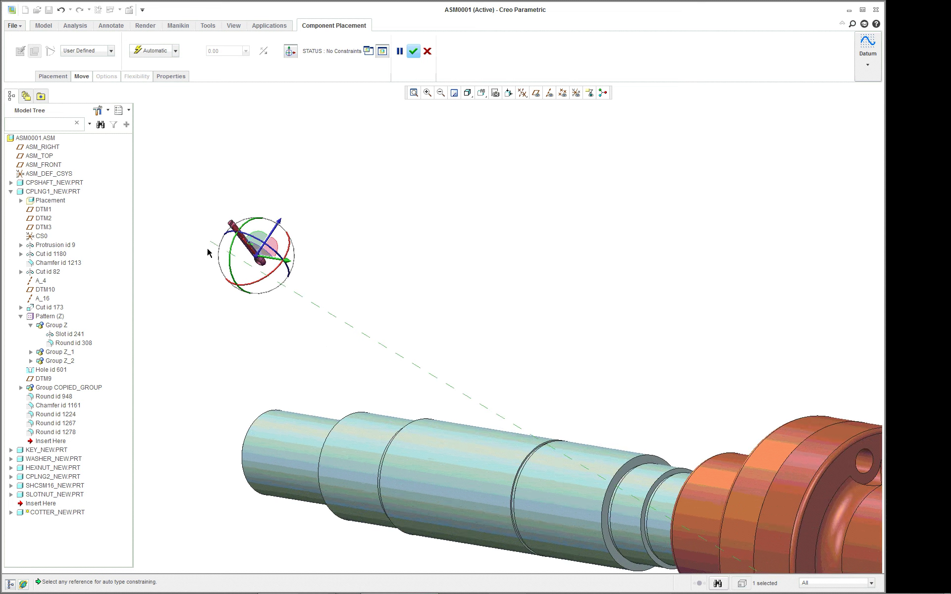
left_click(516, 349)
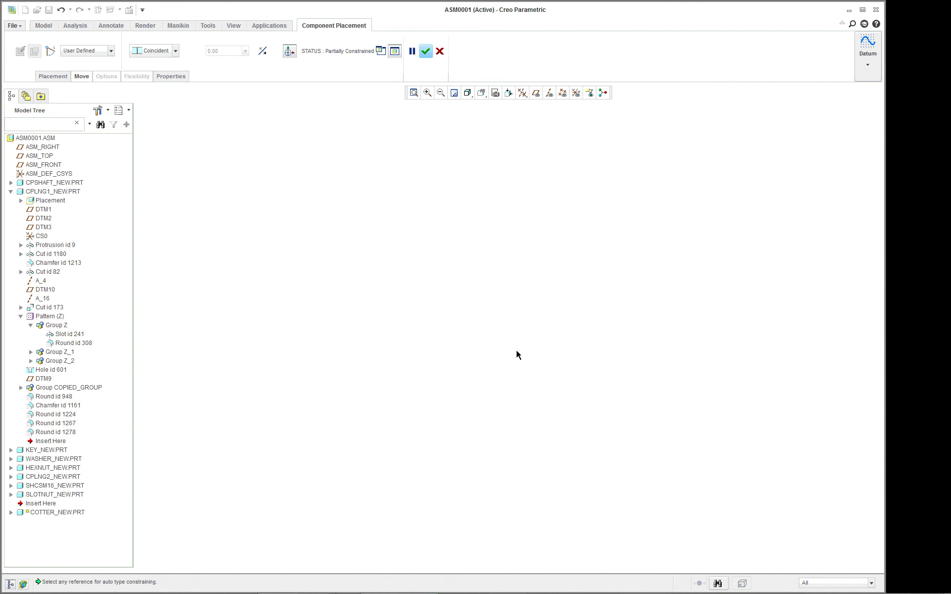
Move the cotter pin along its constrained axis until it passes through the bolt hole and the slots of the nut.
scroll(545, 369, "down", 5)
scroll(565, 403, "up", 10)
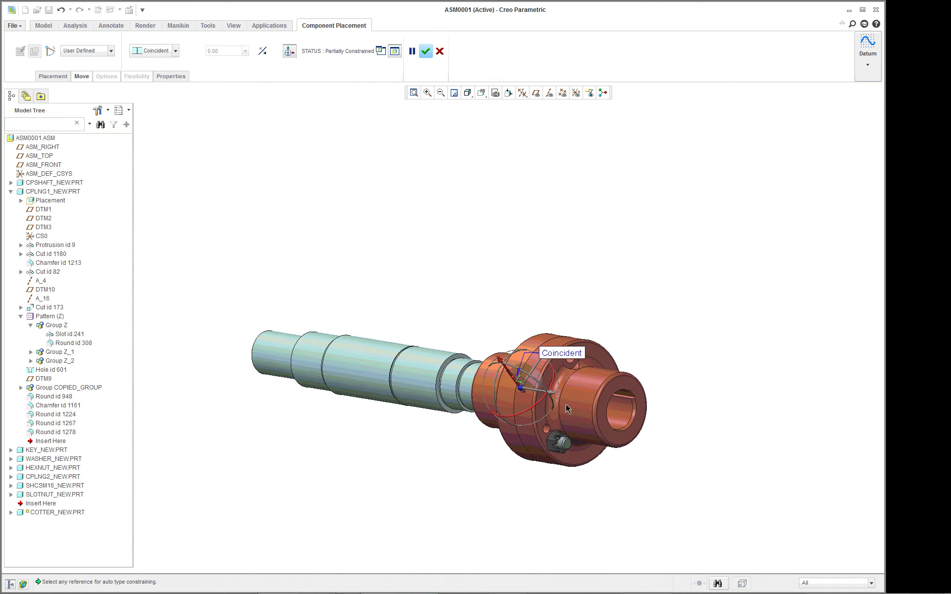
scroll(566, 403, "down", 3)
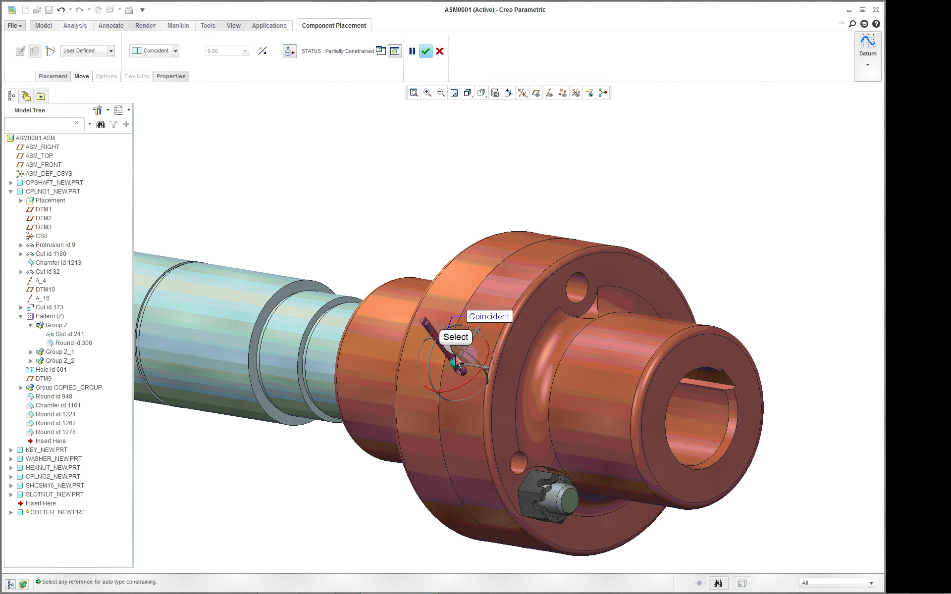
left_click_drag(458, 364, 578, 522)
scroll(545, 502, "up", 4)
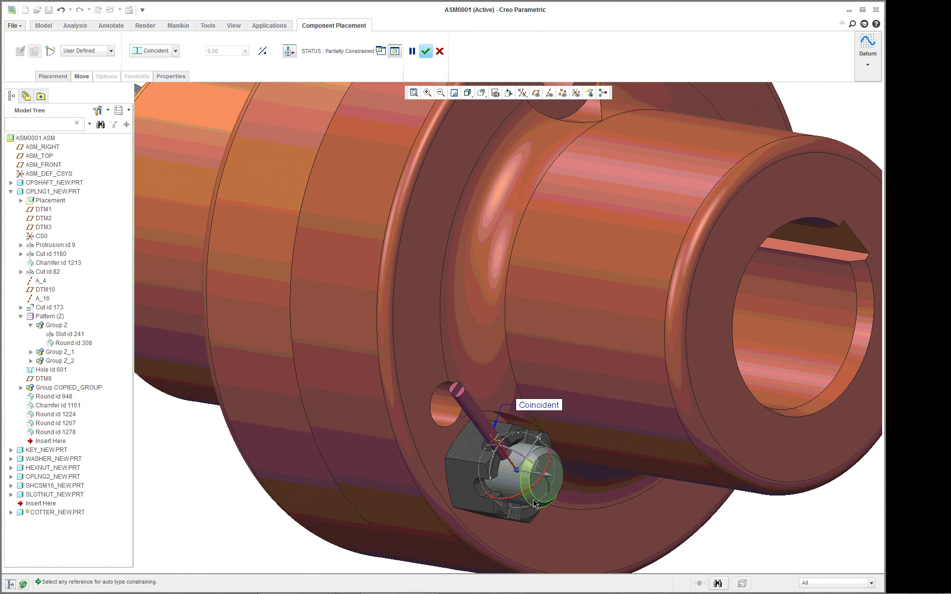
middle_click_drag(571, 494, 558, 446)
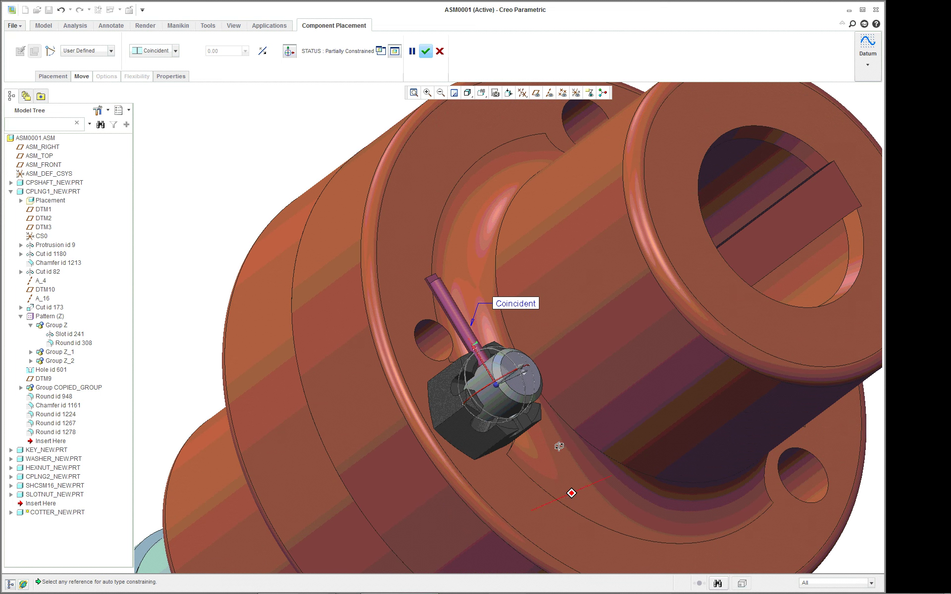
scroll(528, 439, "up", 4)
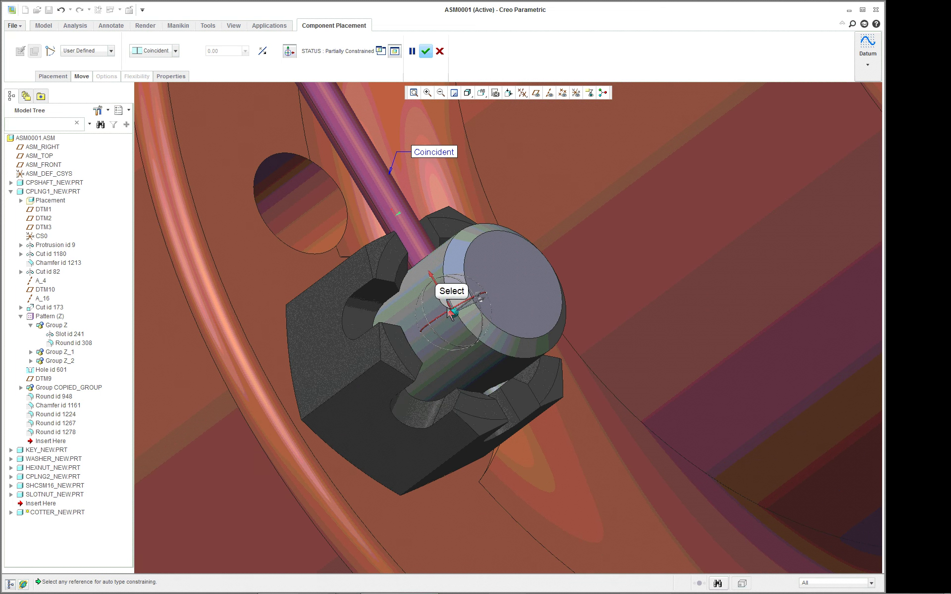
left_click_drag(453, 315, 476, 361)
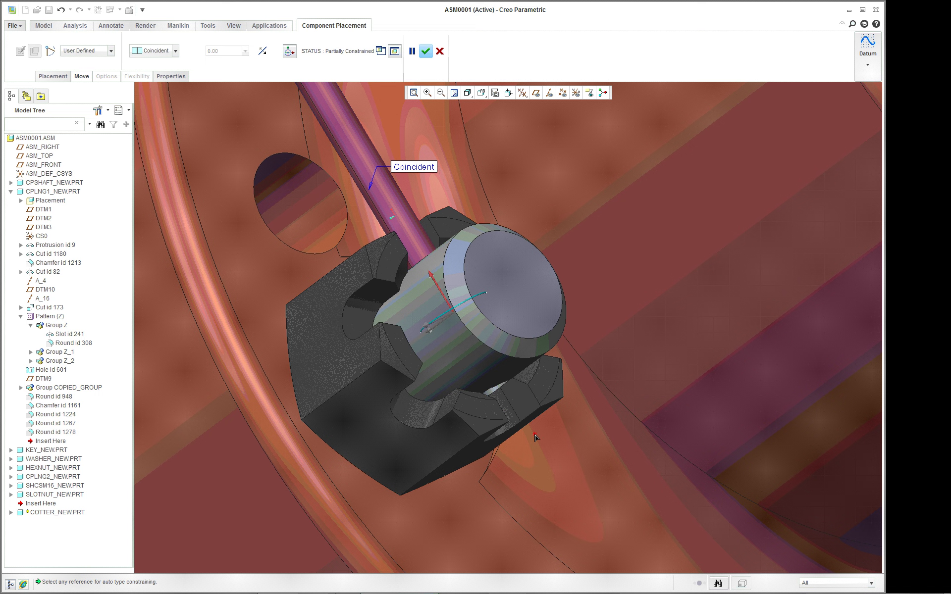
left_click_drag(450, 293, 543, 408)
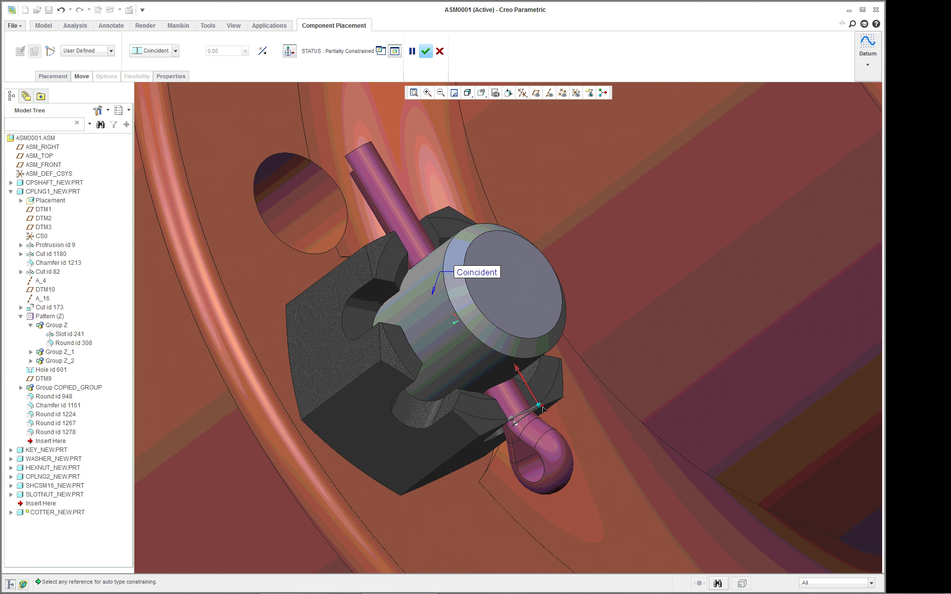
Display the datum planes and add a Distance constraint from the cotter's flat end face to the DTM3 plane at the bolt.
middle_click_drag(543, 408, 512, 431)
middle_click_drag(504, 428, 525, 421)
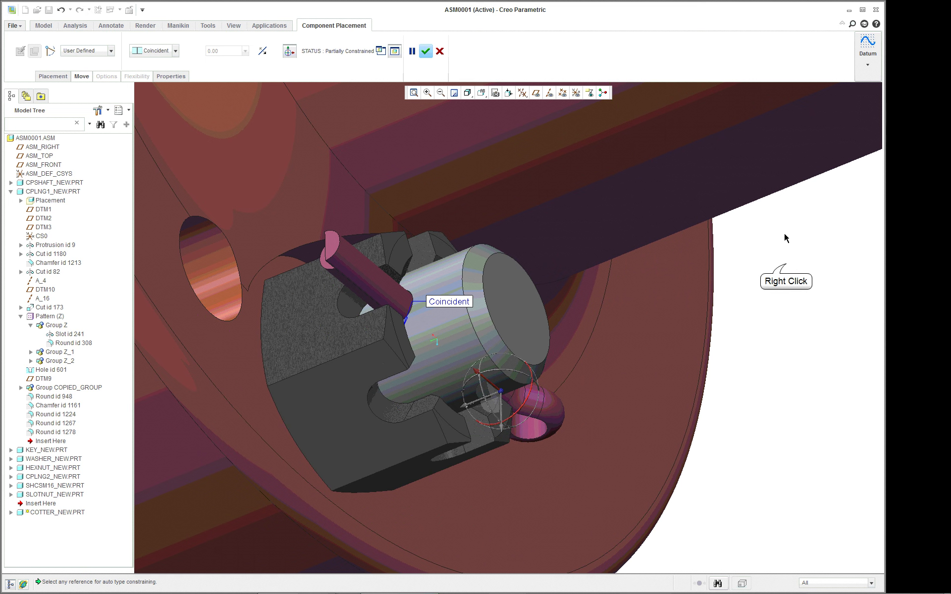
right_click(786, 268)
left_click(810, 395)
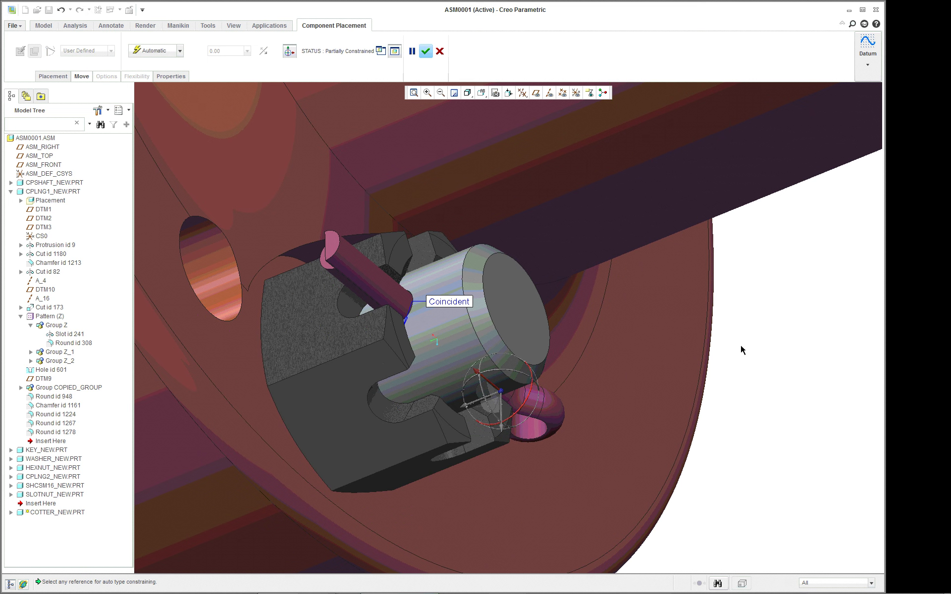
left_click(536, 93)
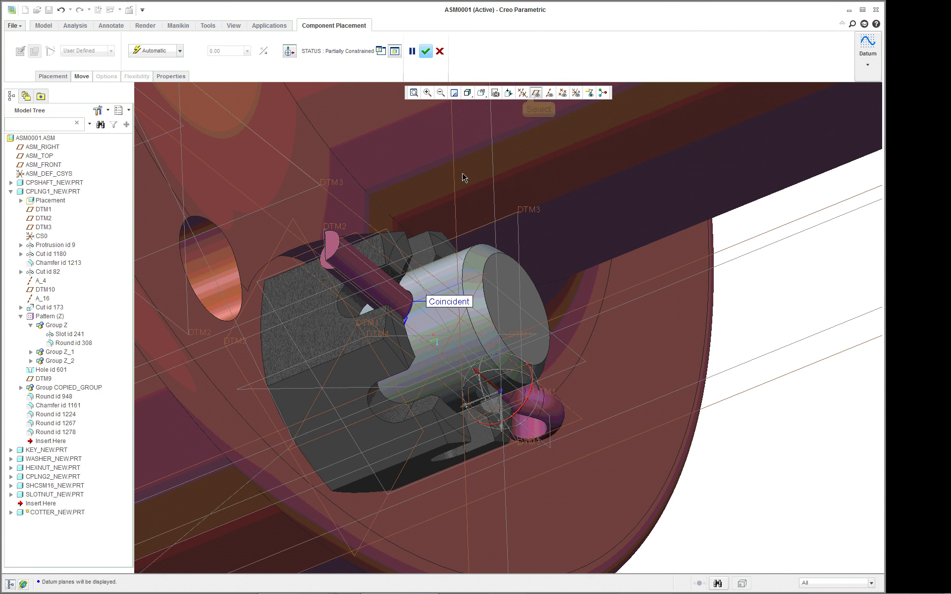
left_click(331, 249)
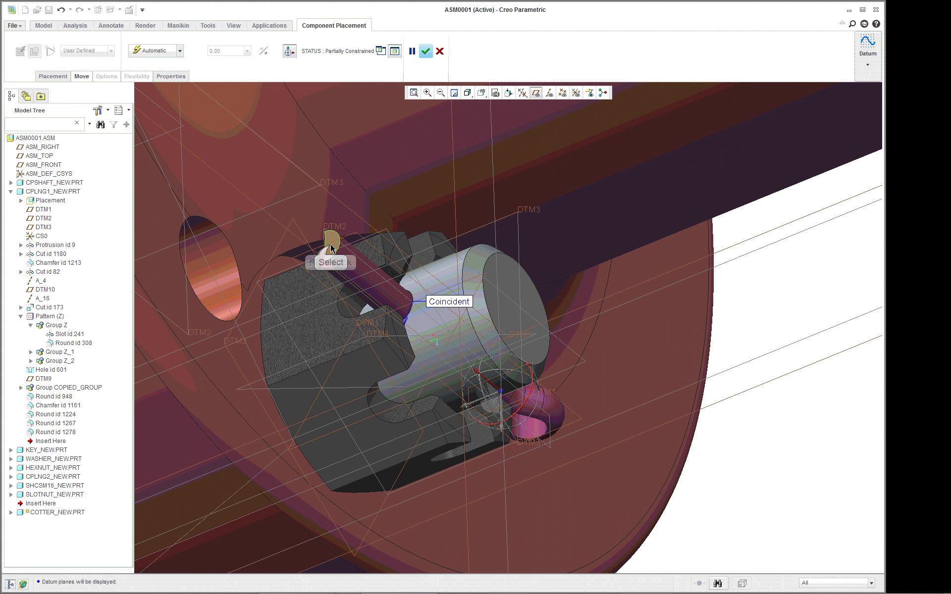
left_click(404, 294)
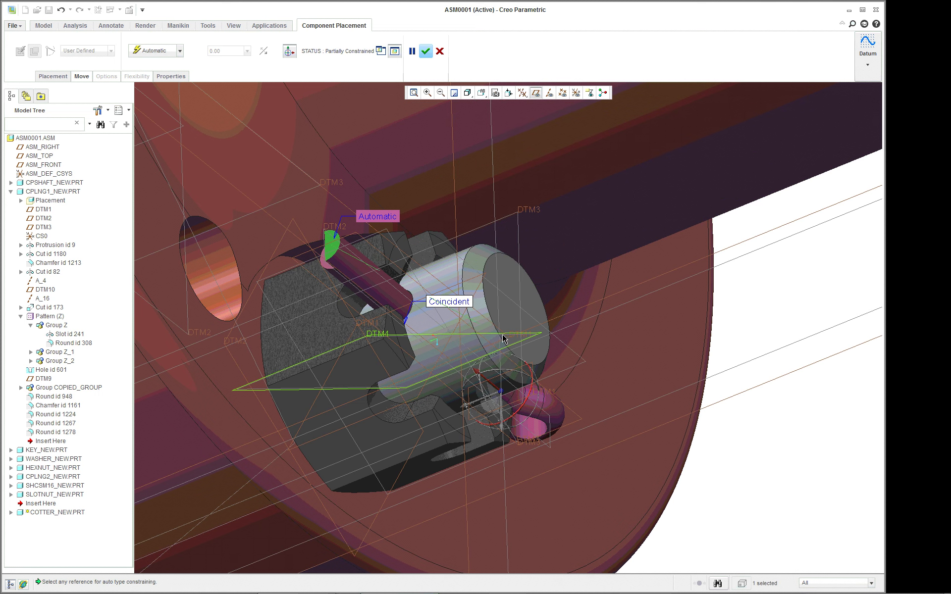
left_click(515, 248)
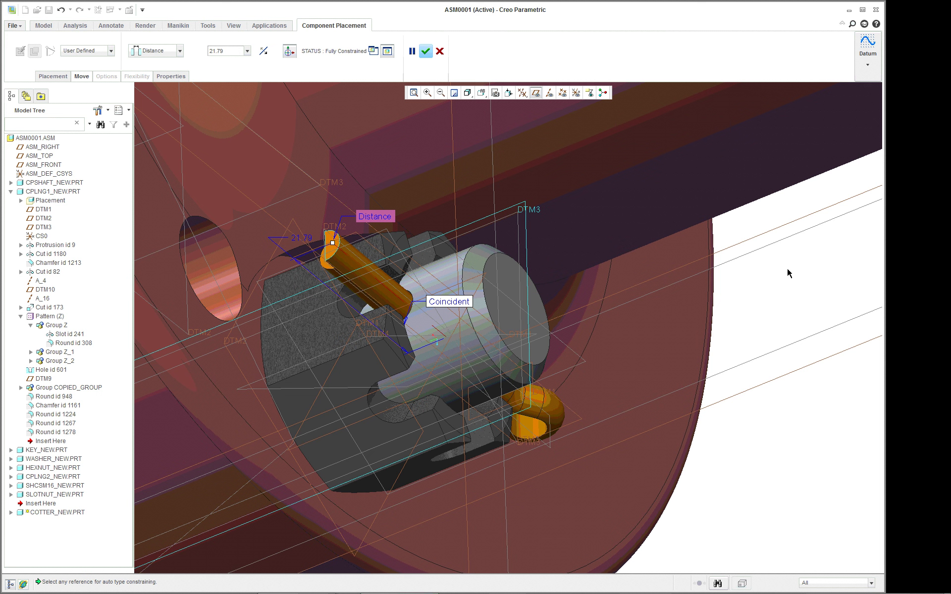
Add an Angle Offset constraint between the cotter's DTM3 plane and CPLNG1_NEW's DTM2 plane, and complete the cotter's placement.
right_click(751, 281)
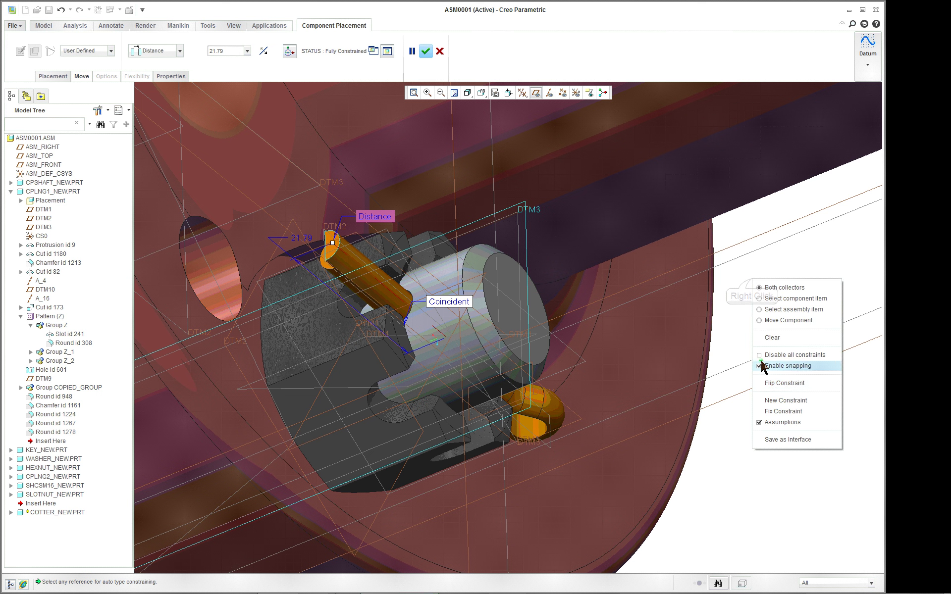
left_click(798, 403)
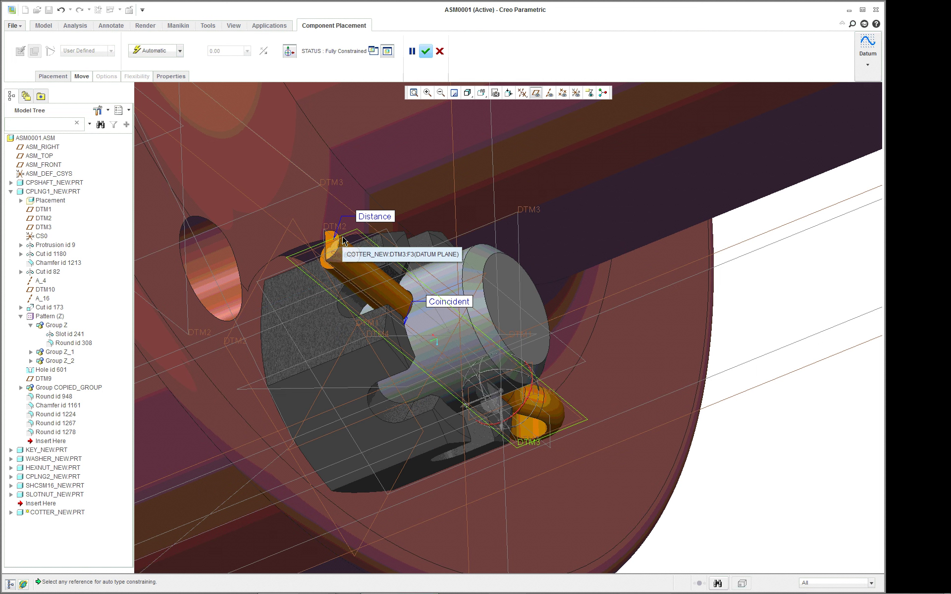
left_click(345, 240)
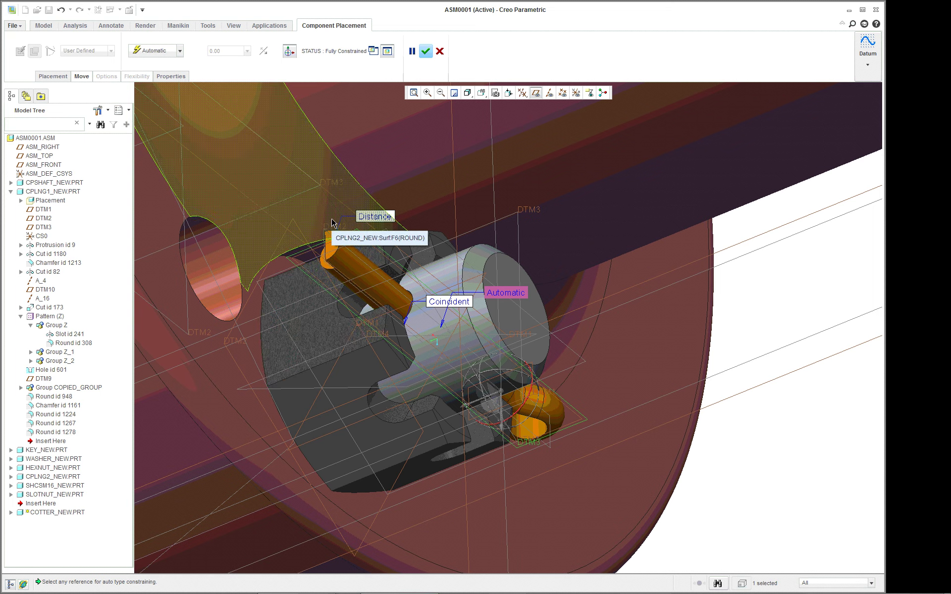
scroll(332, 223, "down", 5)
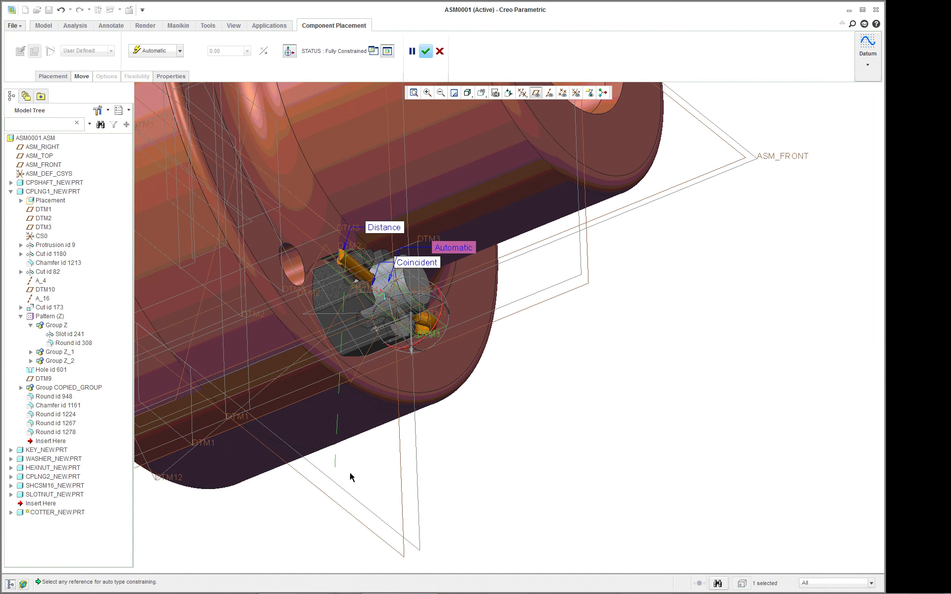
left_click(341, 493)
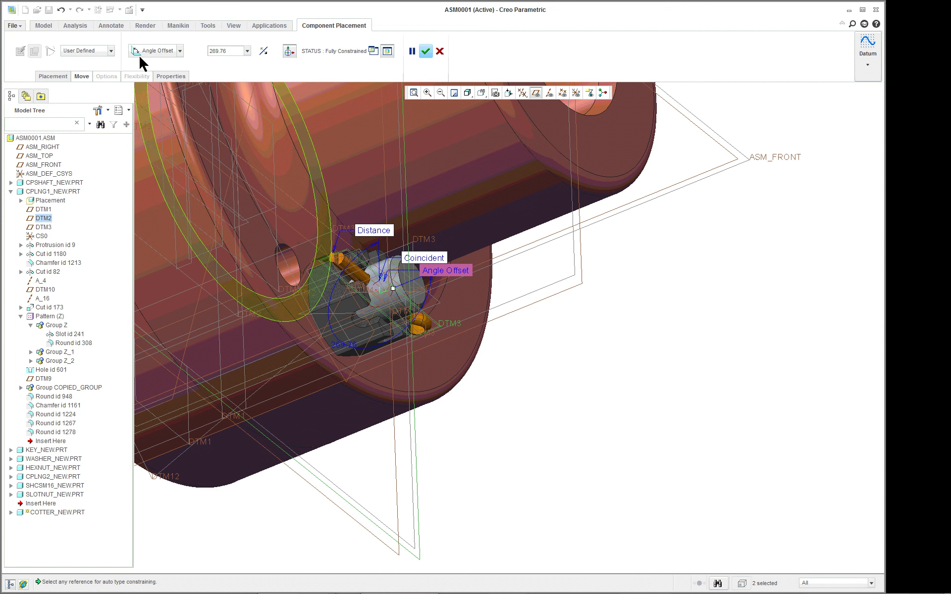
scroll(621, 411, "up", 2)
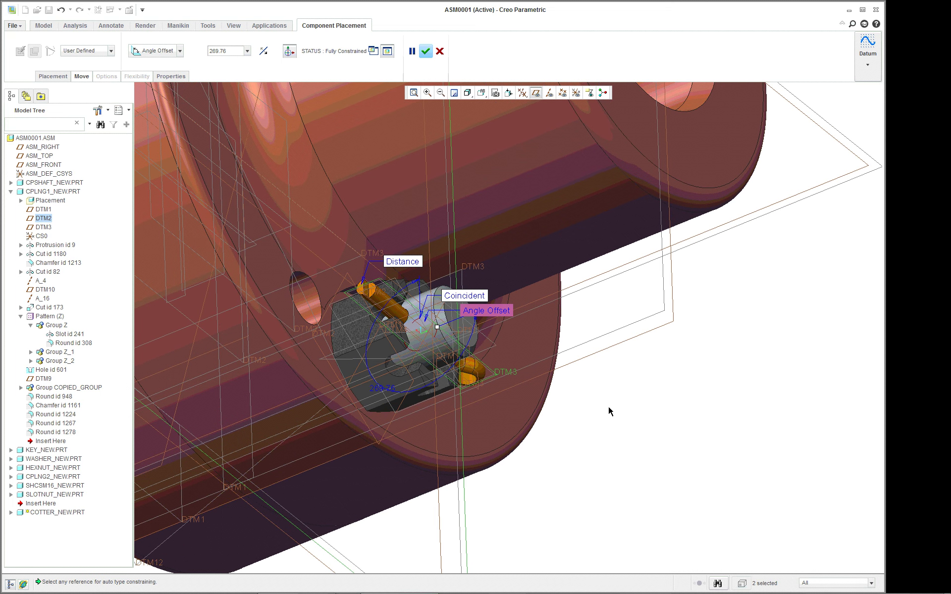
scroll(609, 411, "down", 1)
scroll(549, 410, "up", 3)
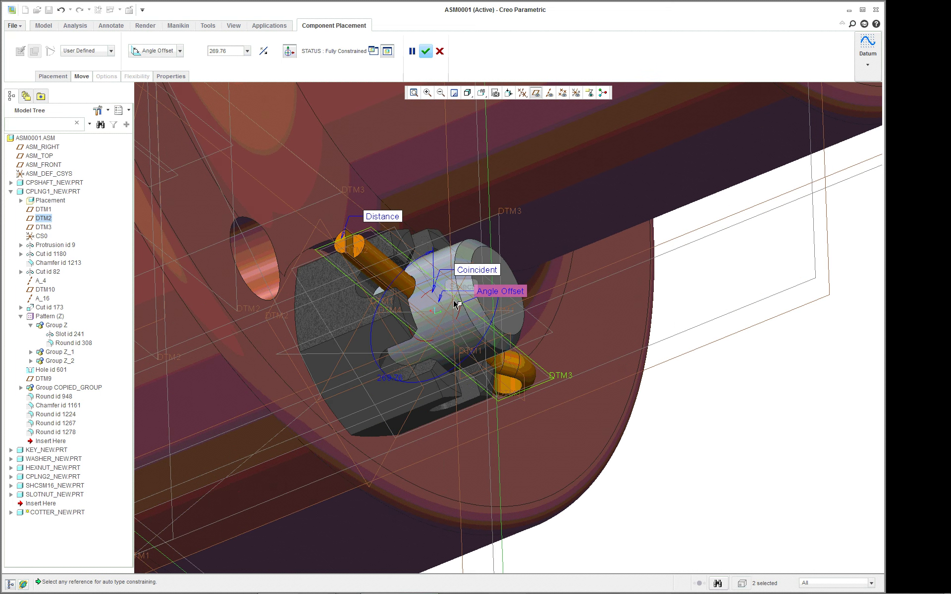
mouse_move(457, 303)
left_mouse_down()
mouse_move(462, 272)
mouse_move(453, 324)
mouse_move(472, 297)
mouse_move(460, 301)
left_mouse_up()
middle_click(688, 426)
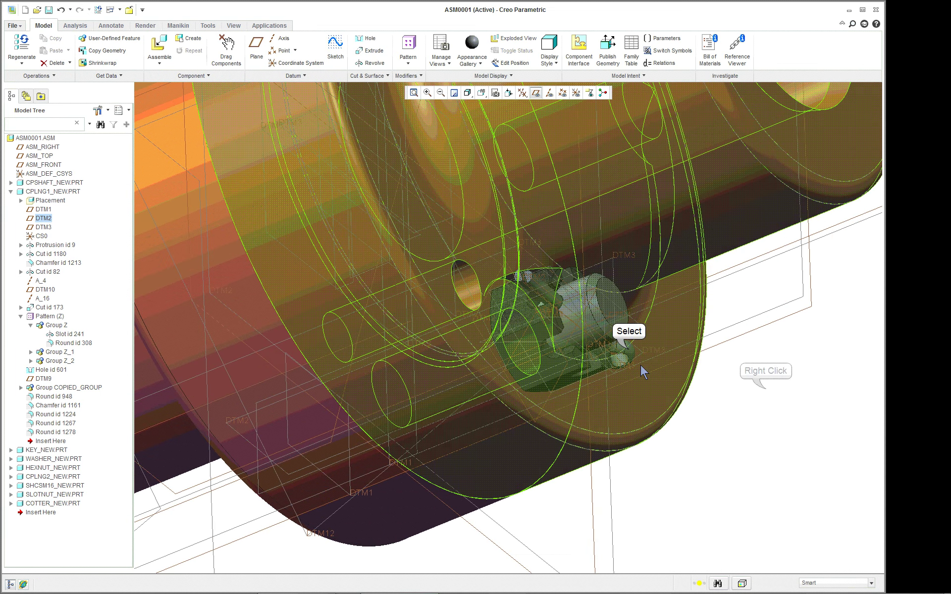
Open the cotter pin COTTER_NEW.PRT from the assembly in its own part window.
left_click(643, 371)
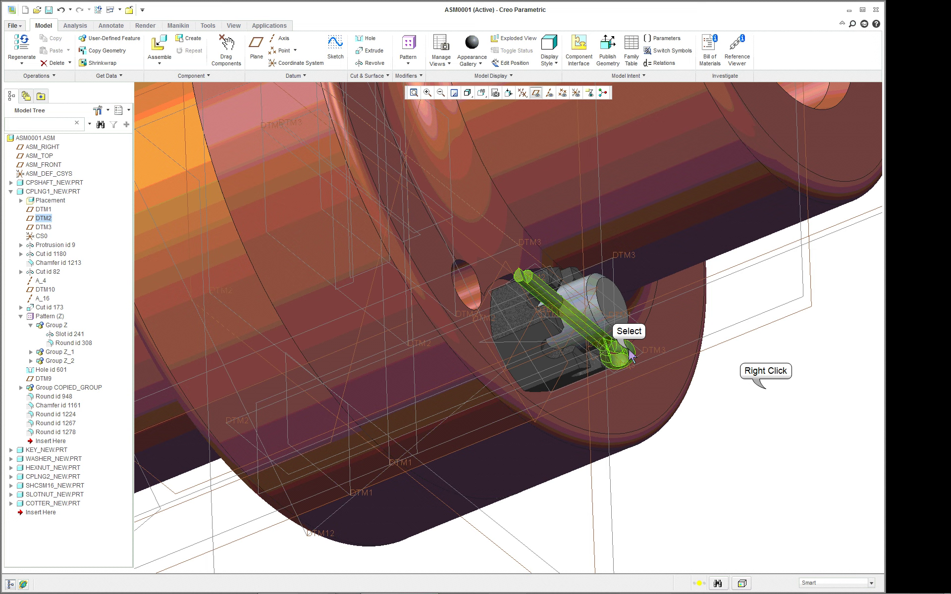
right_click(766, 400)
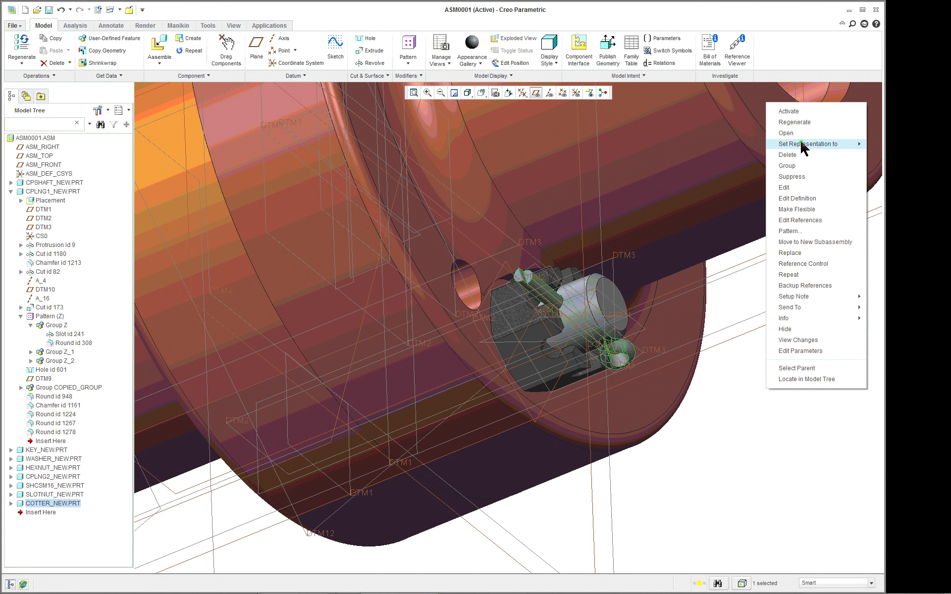
left_click(788, 133)
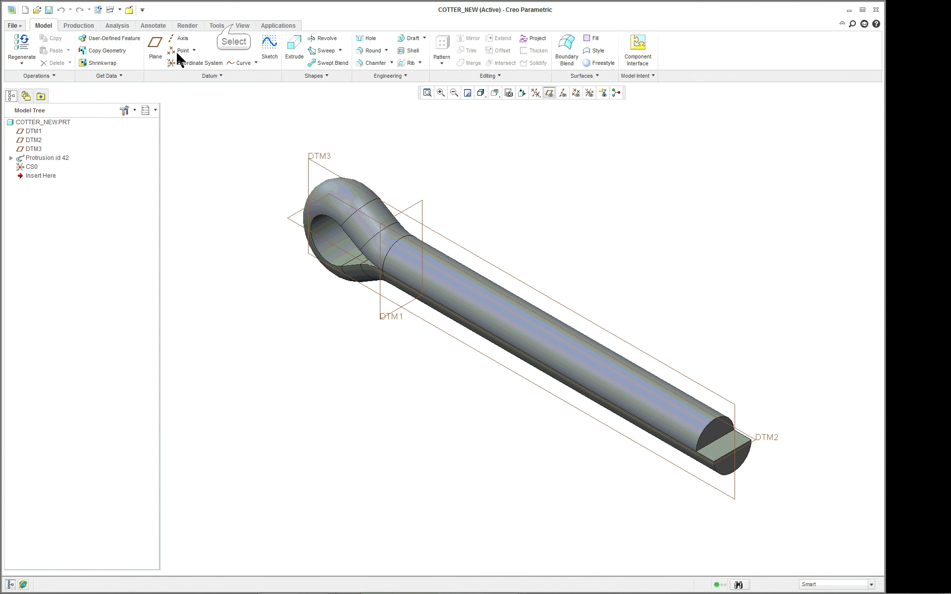
Apply the red metallic paint appearance from the adv-paint-metallic.dmt library to the whole COTTER_NEW.PRT part.
left_click(237, 27)
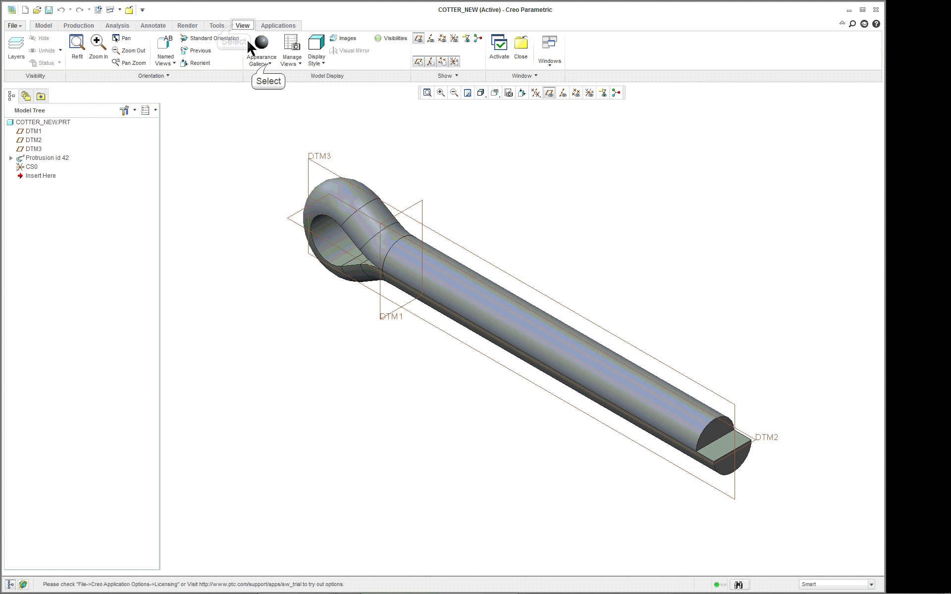
left_click(272, 58)
left_click(364, 207)
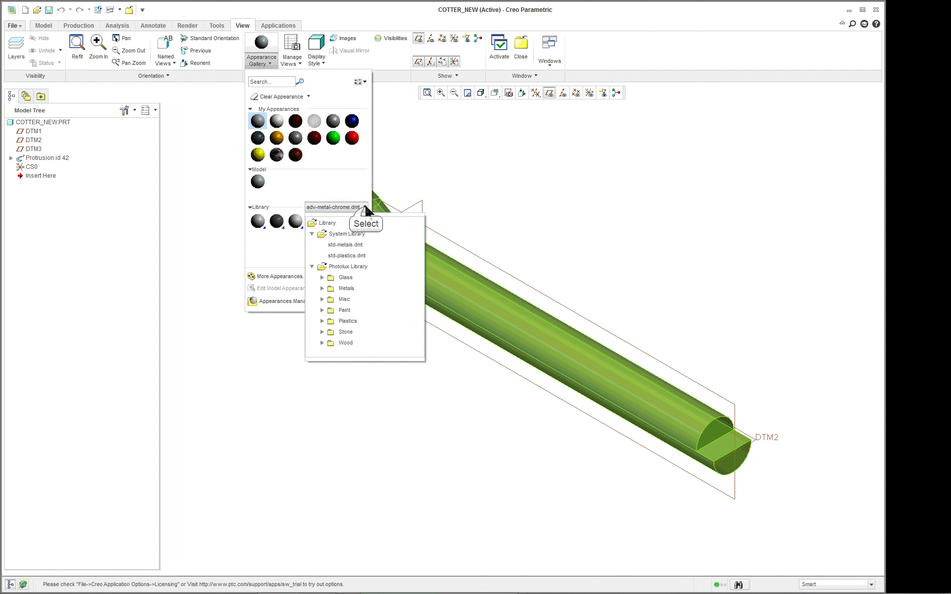
left_click(322, 310)
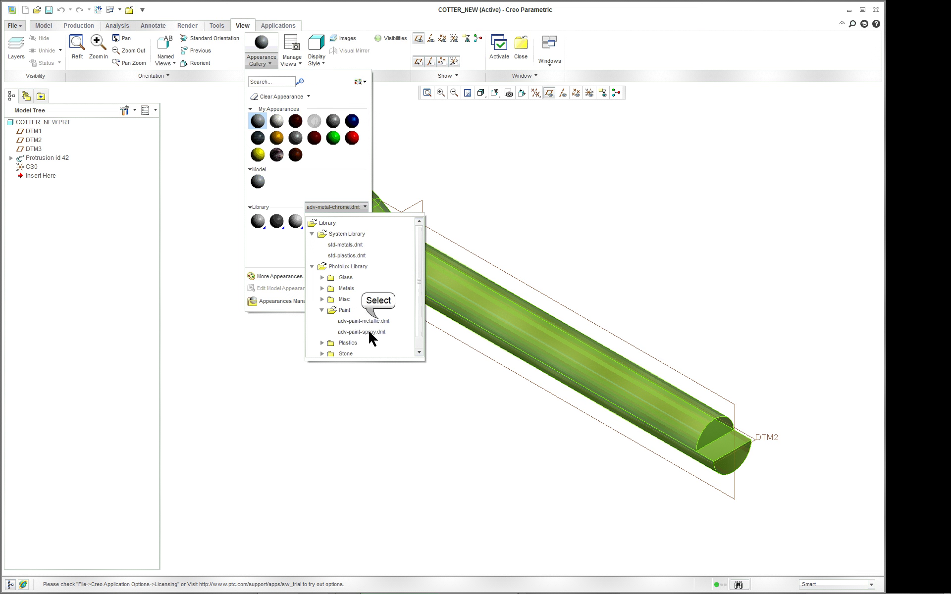
left_click(364, 321)
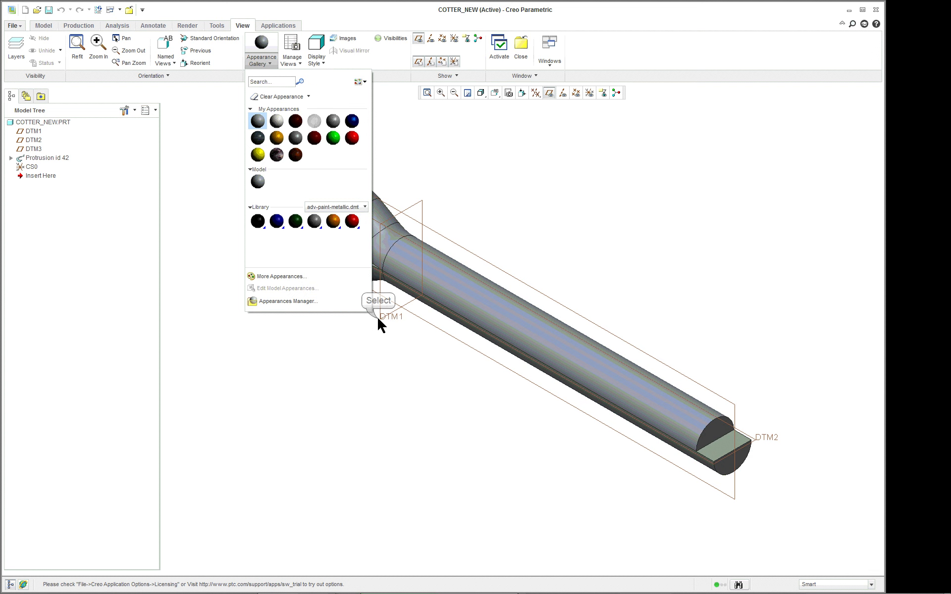
left_click(353, 221)
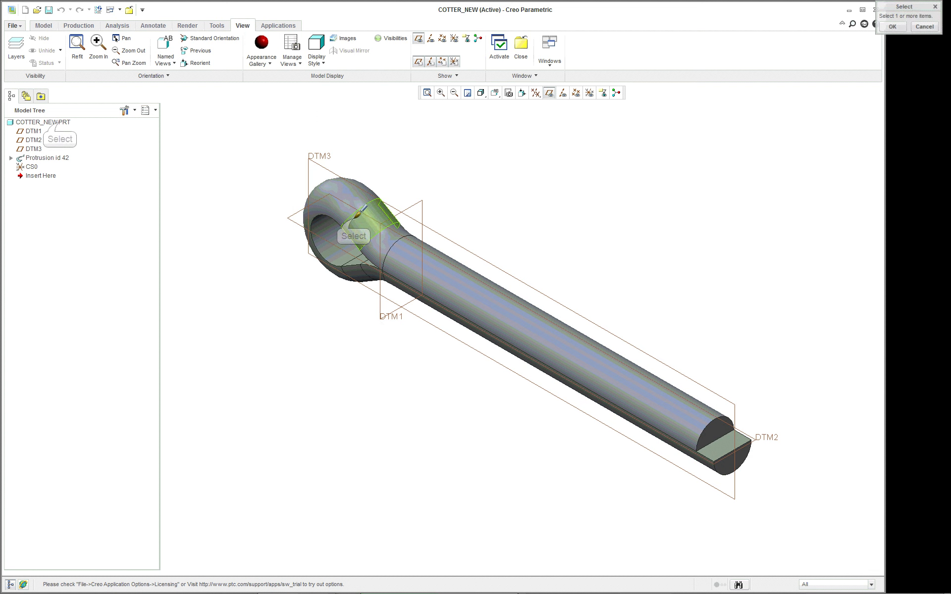
left_click(59, 123)
middle_click(208, 148)
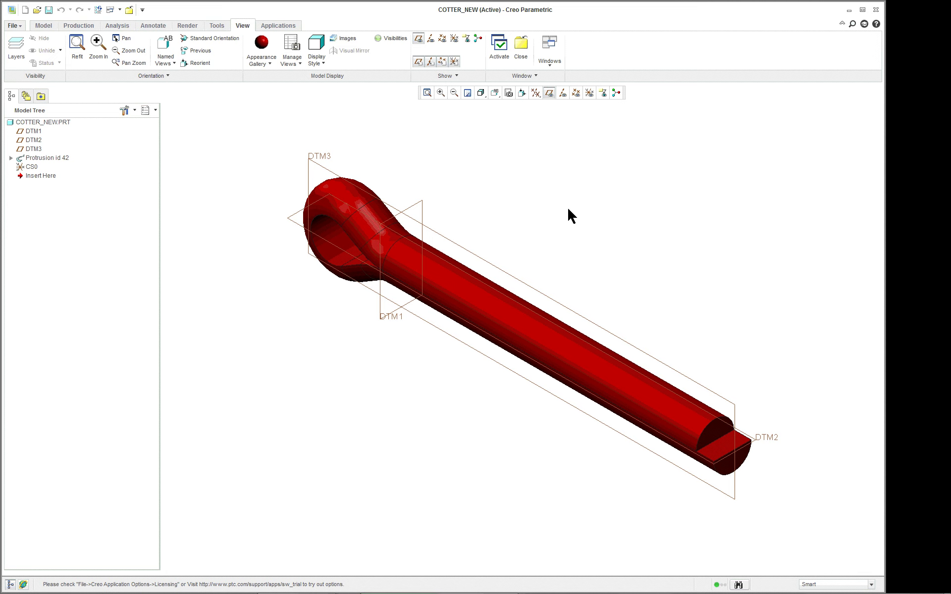
Redefine the cotter's sweep protrusion, open its trajectory sketch for modification, and orient the view parallel to the sketch plane.
middle_click_drag(654, 250, 693, 223)
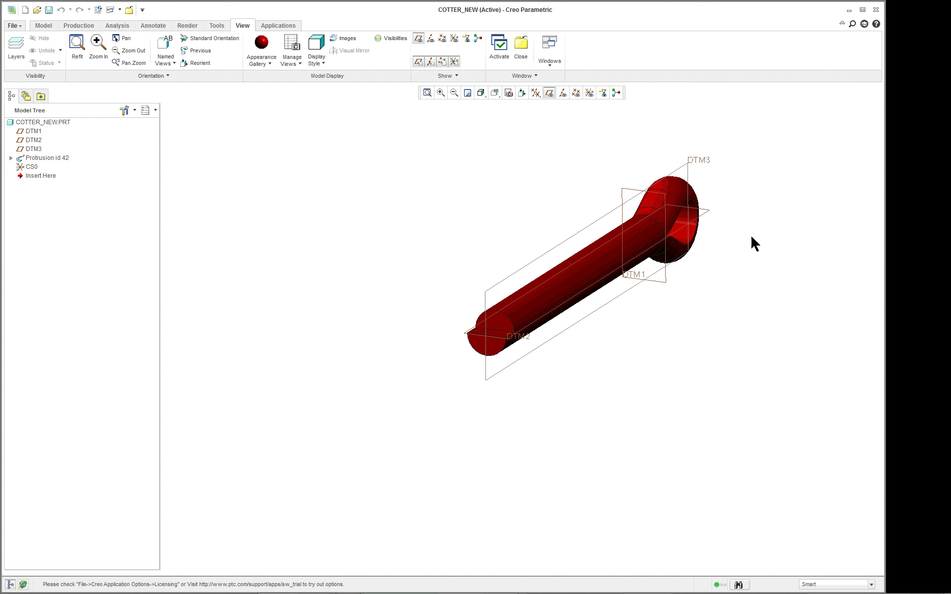
scroll(733, 222, "up", 2)
left_click(608, 263)
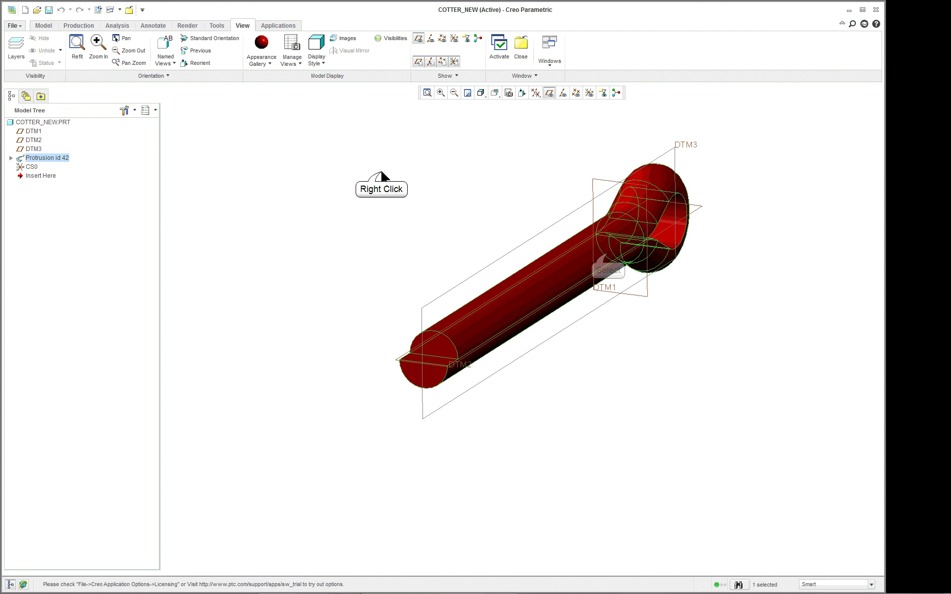
right_click(381, 176)
left_click(408, 274)
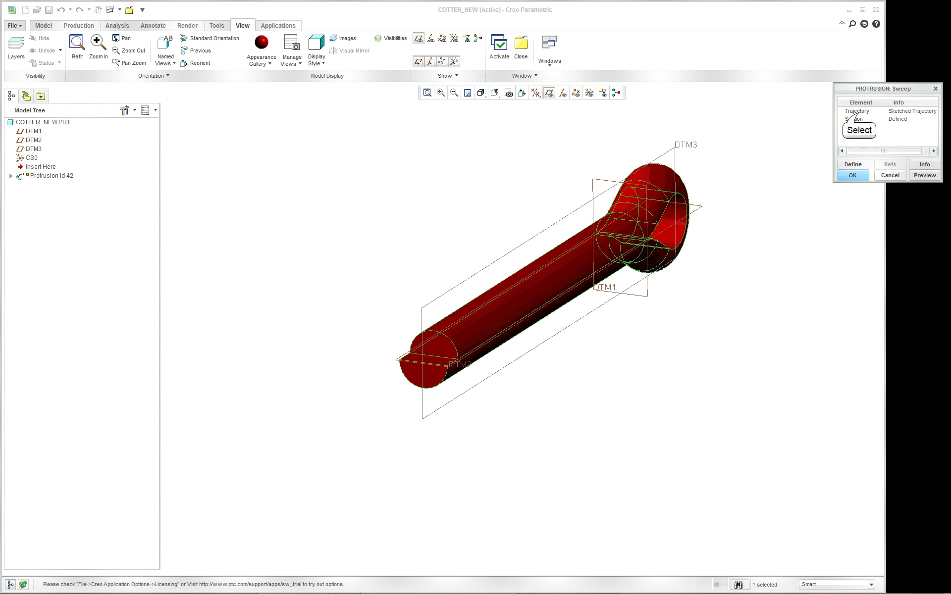
left_click(855, 112)
left_click(852, 164)
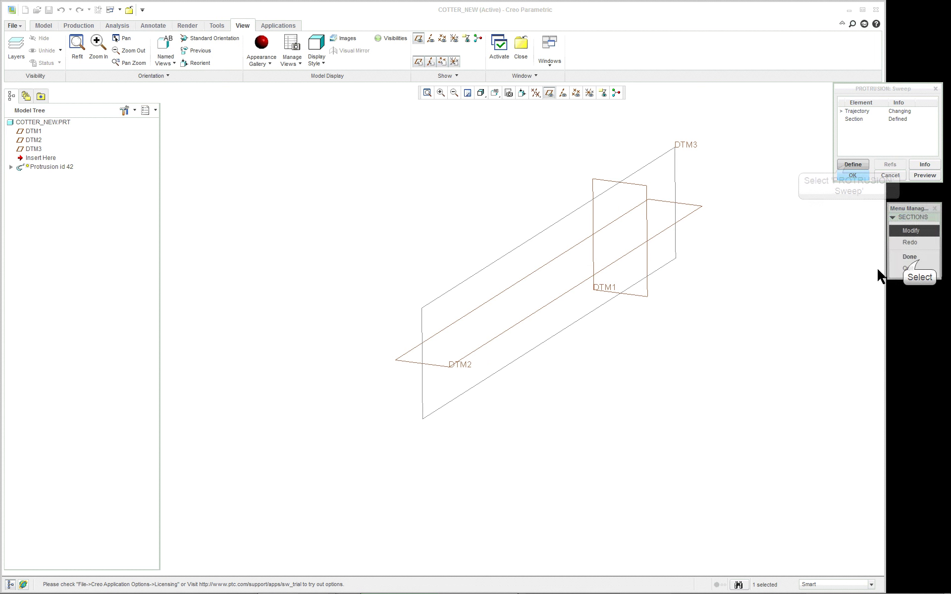
left_click(890, 256)
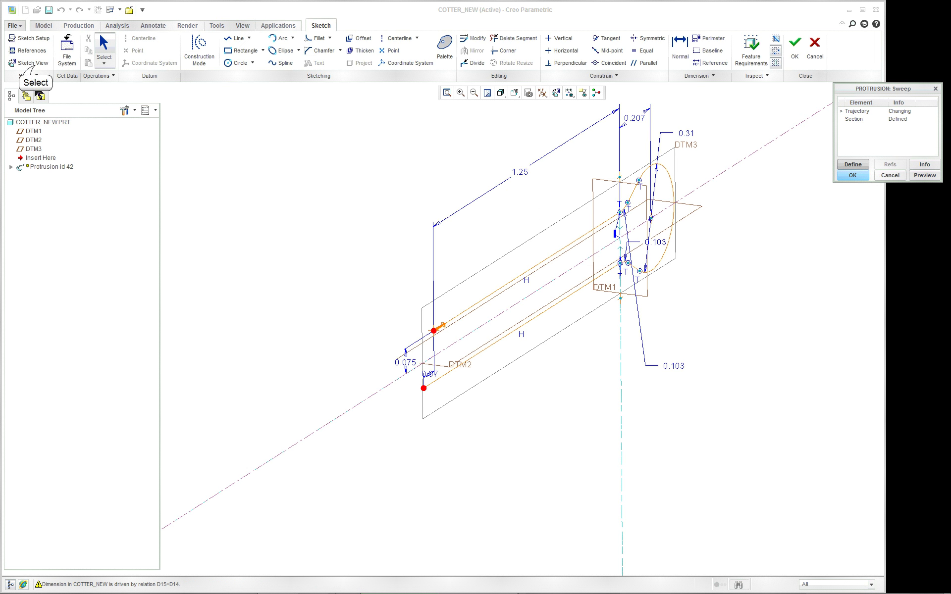
left_click(34, 63)
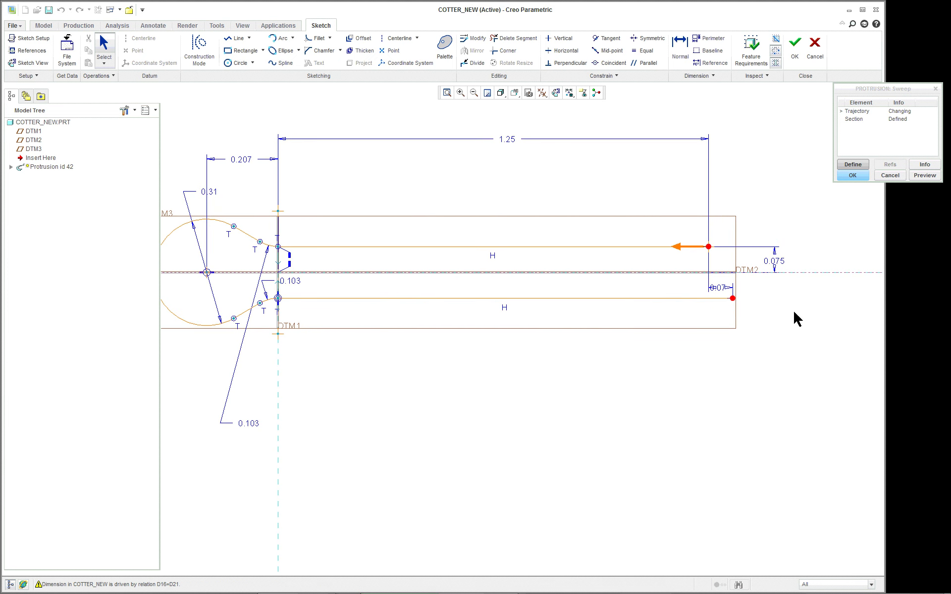
Sketch a tangent arc curving downward from the lower leg's open end to about 0.42 below the horizontal centerline.
right_click(823, 314)
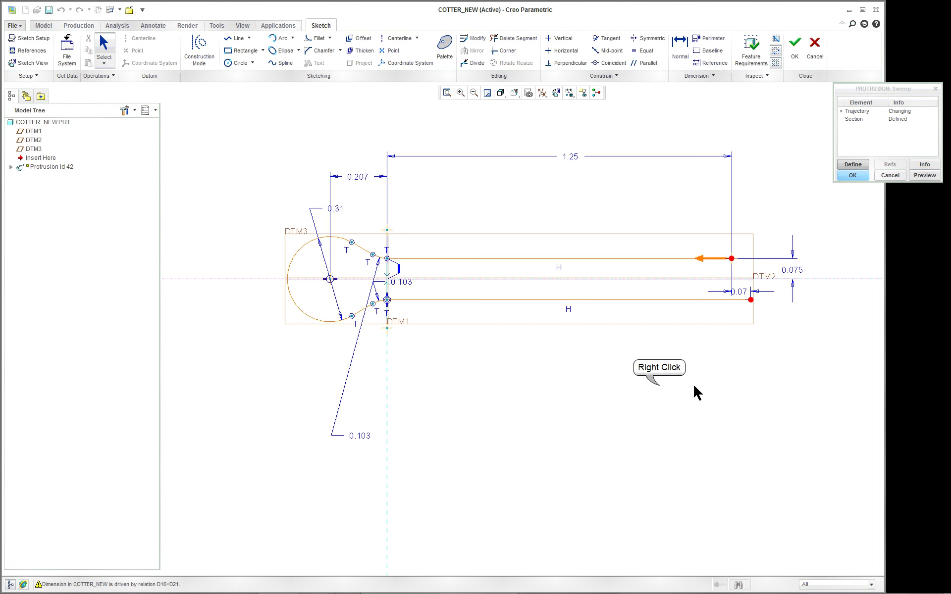
left_click(652, 456)
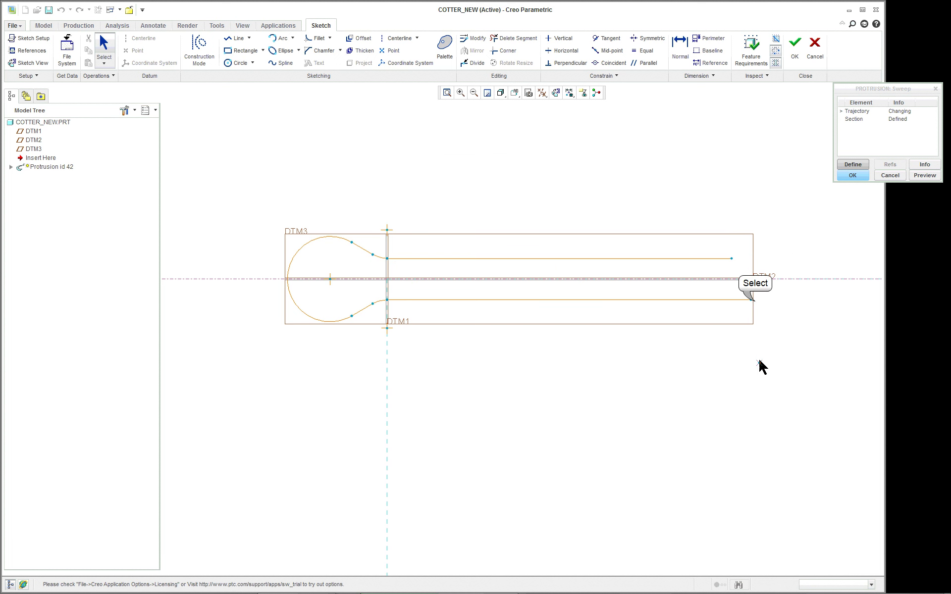
left_click(751, 300)
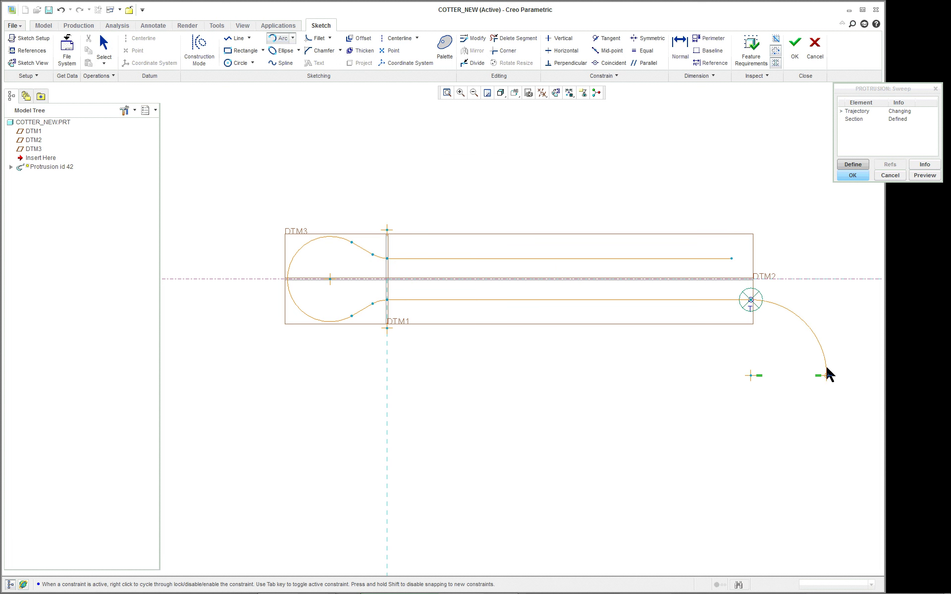
left_click(864, 378)
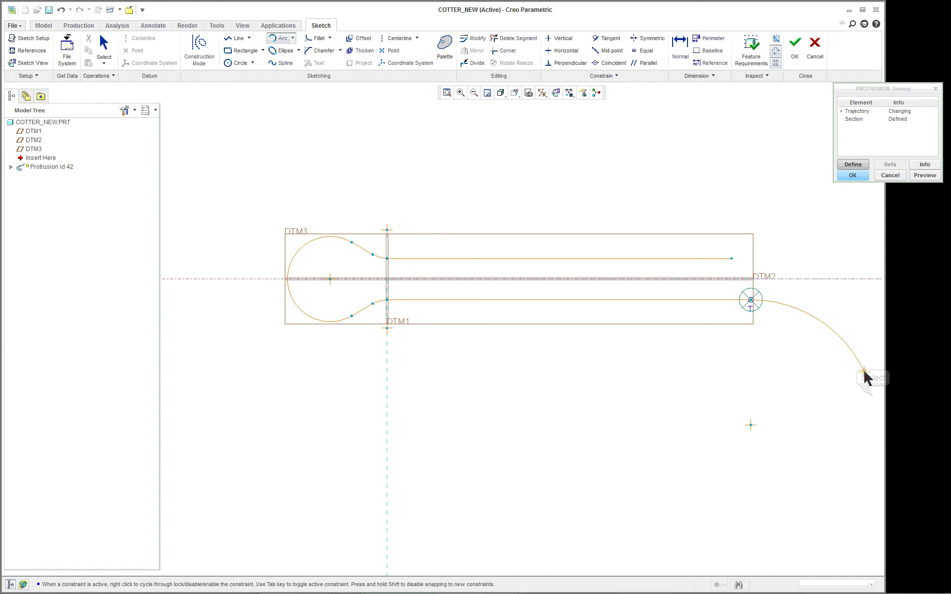
left_click(872, 395)
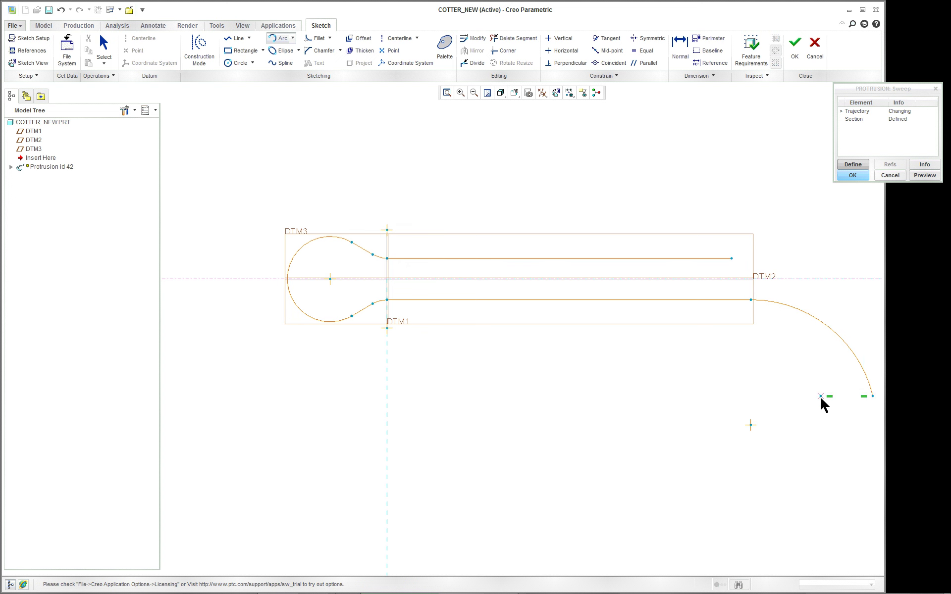
middle_click(824, 396)
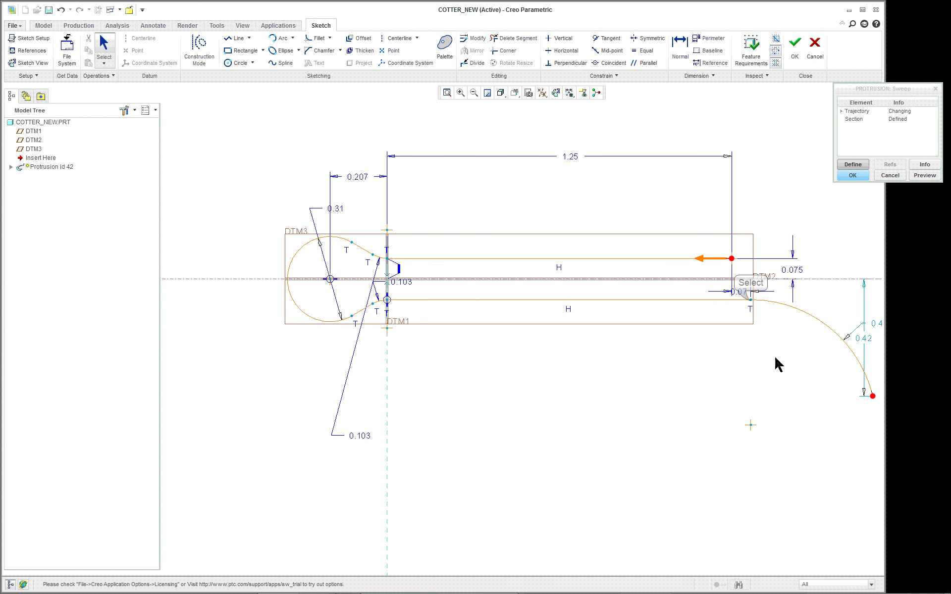
Move the arc's tangent point back along the lower leg, giving about 0.97 arc radius and a 1.549 upper leg, and complete the sweep.
left_click(749, 303)
left_click_drag(751, 305, 613, 307)
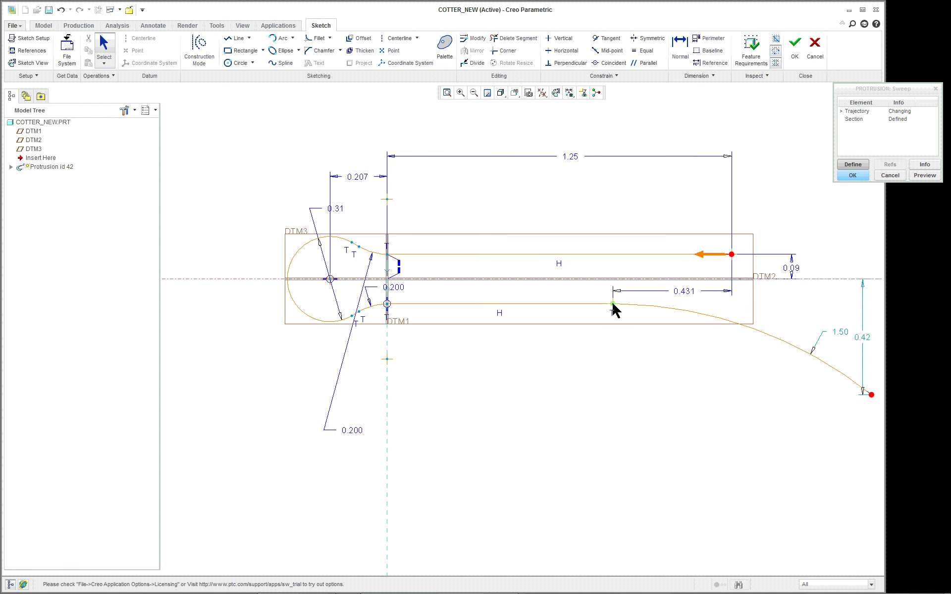
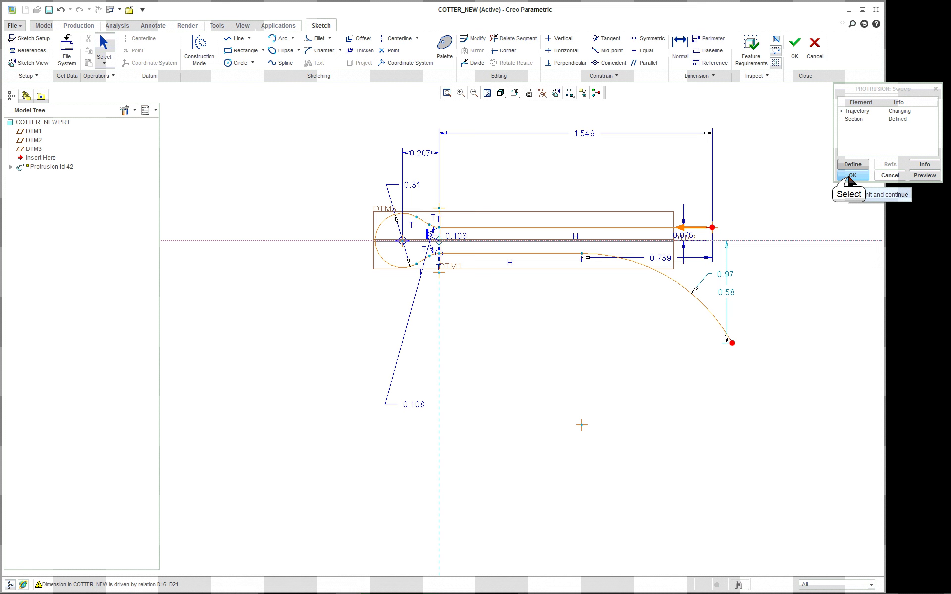
left_click(847, 177)
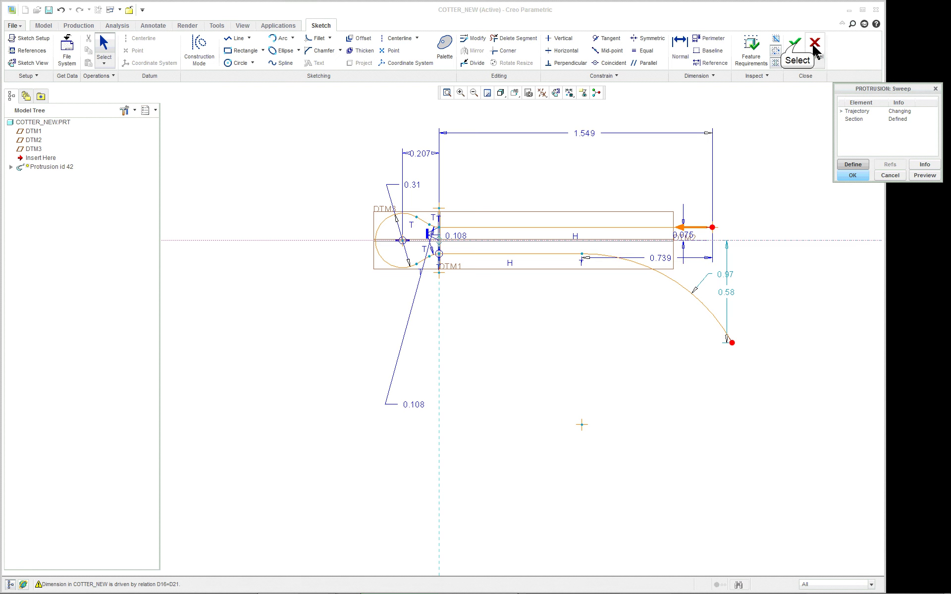
left_click(795, 46)
left_click(852, 176)
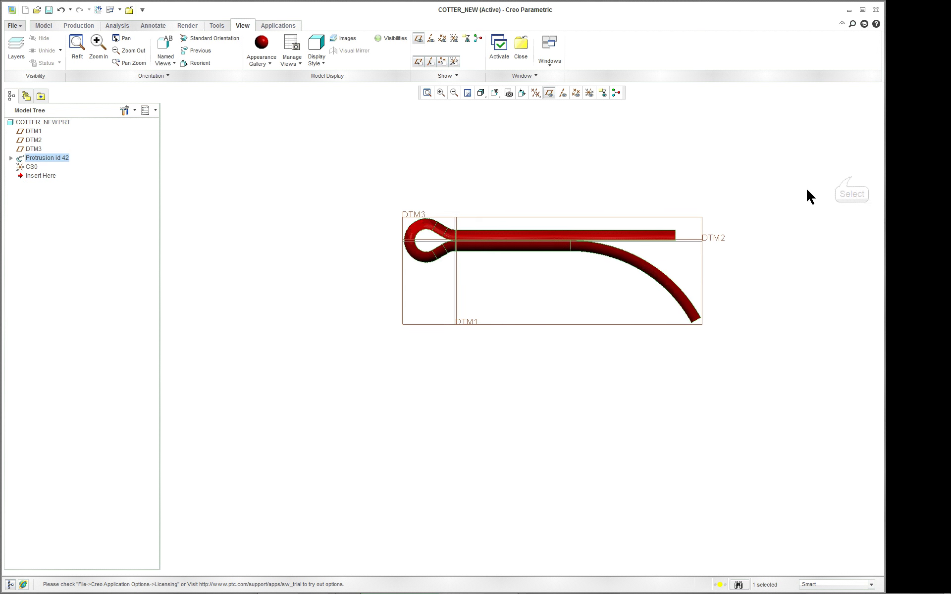
Switch to the ASM0001 assembly and examine how the bent cotter pin sits in the slotted nut, including its placement dimensions.
scroll(763, 214, "up", 2)
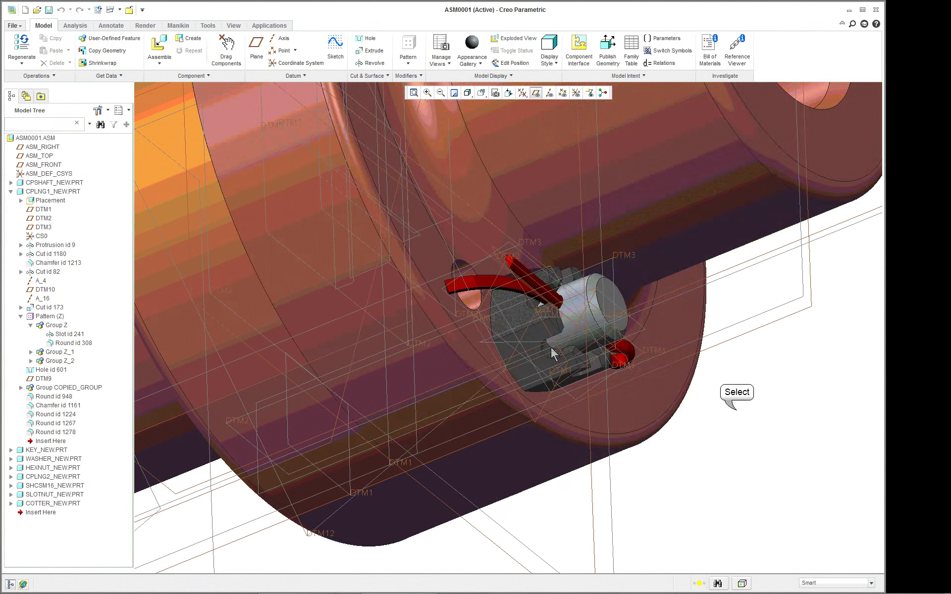
left_click(590, 374)
mouse_move(585, 361)
middle_mouse_down()
mouse_move(610, 353)
mouse_move(611, 327)
mouse_move(588, 358)
mouse_move(637, 346)
middle_mouse_up()
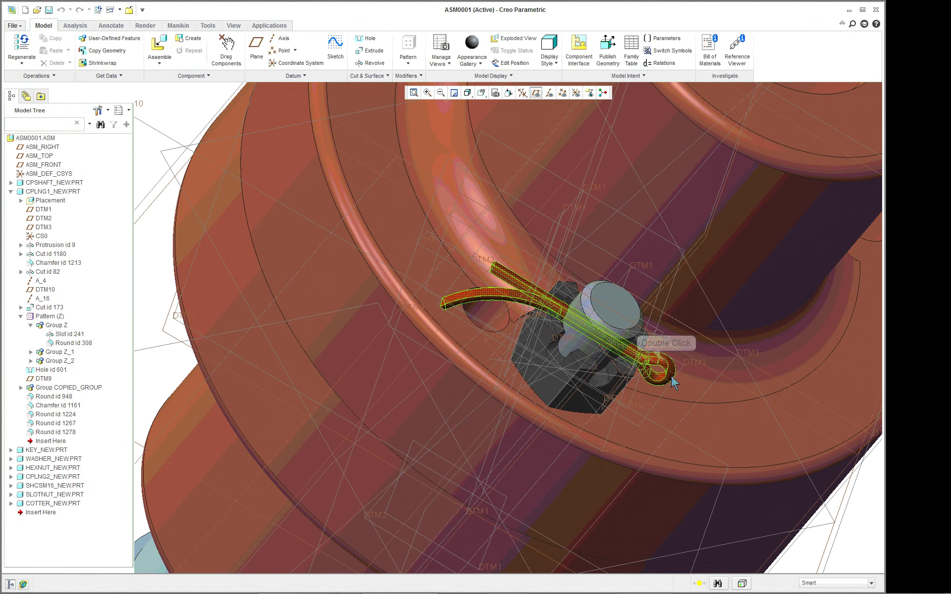
double_click(666, 368)
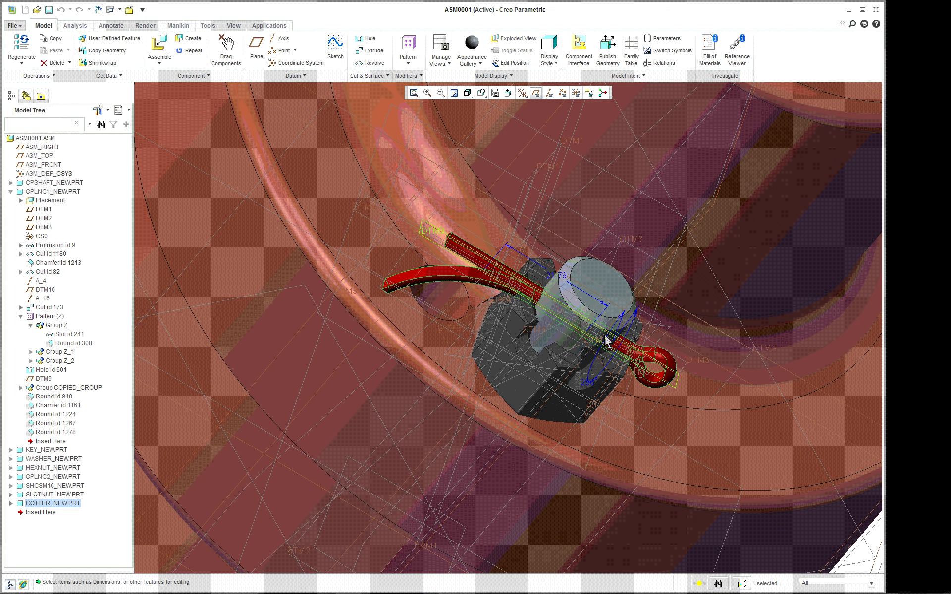
scroll(545, 352, "up", 5)
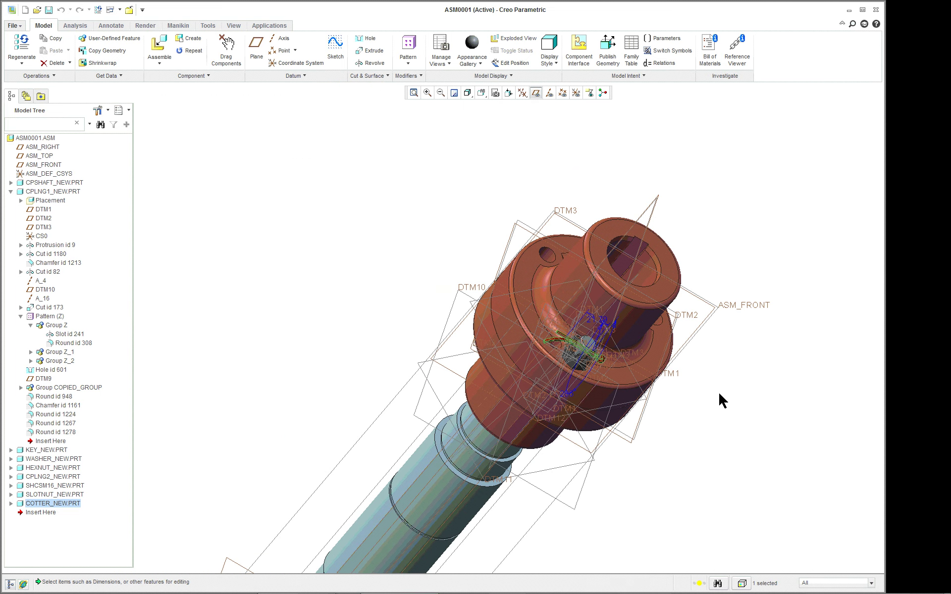
scroll(726, 394, "down", 5)
scroll(721, 392, "up", 5)
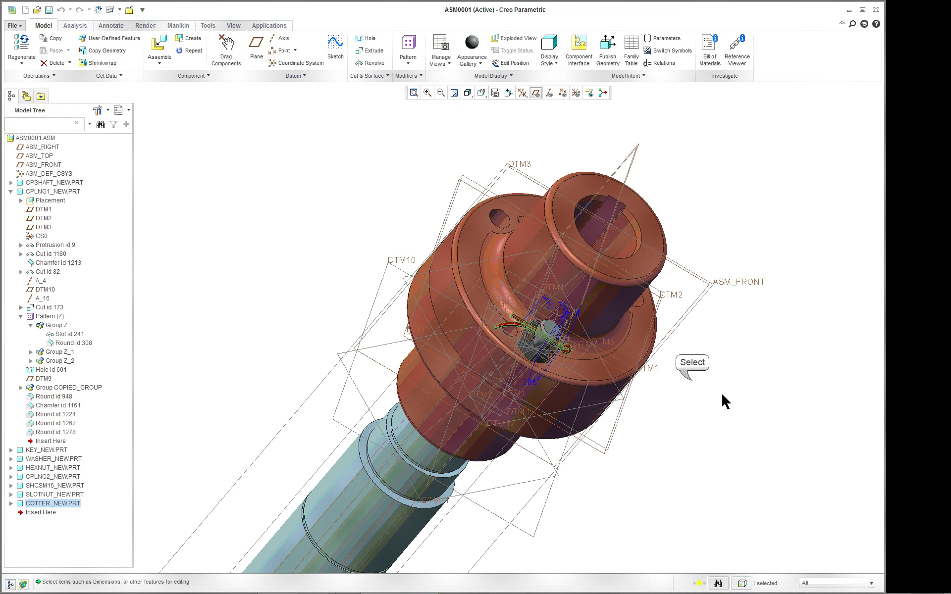
left_click(689, 379)
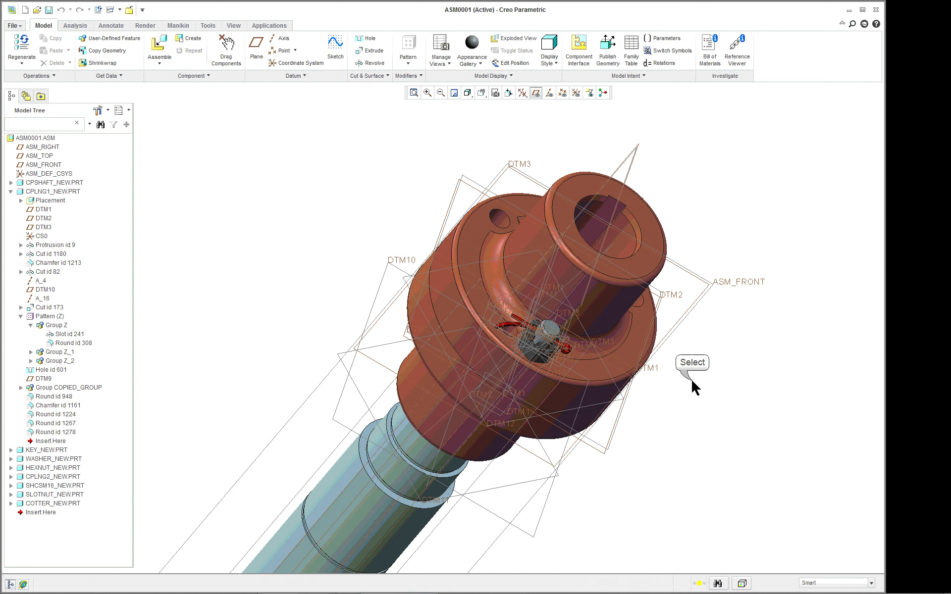
Hide the datum planes and display the cotter pin's placement dimensions close up at the slotted nut.
left_click(535, 93)
scroll(541, 392, "down", 5)
double_click(609, 284)
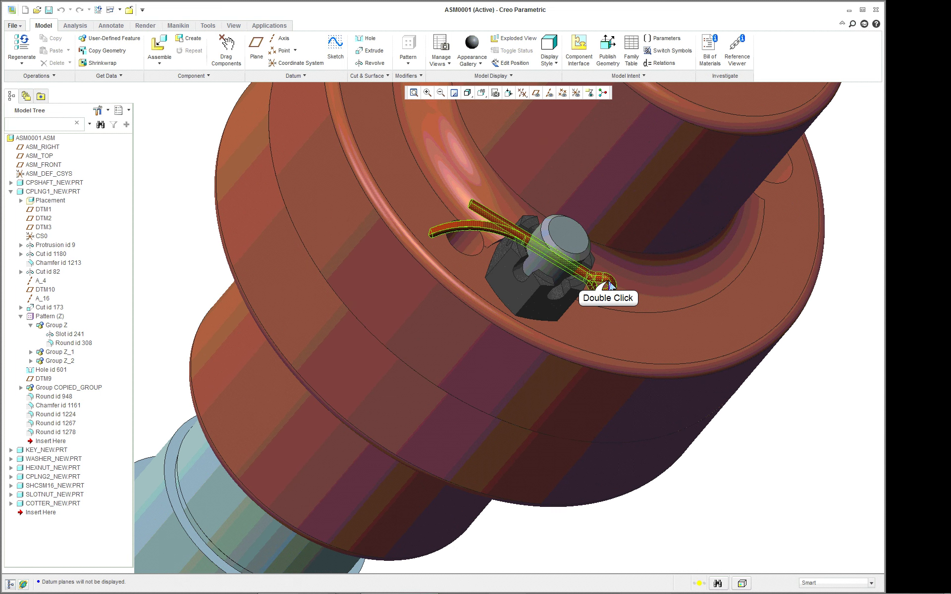
scroll(609, 282, "down", 5)
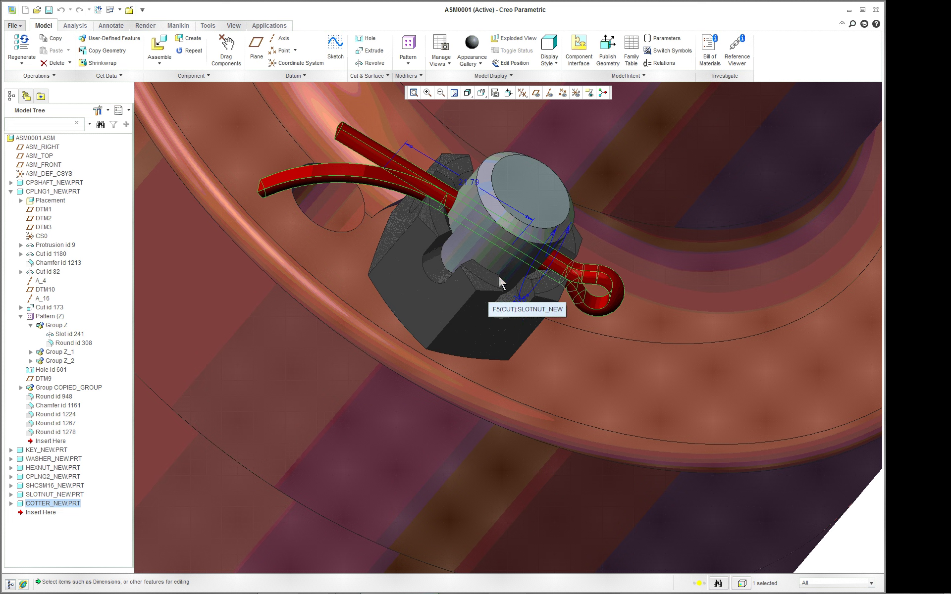
Activate COTTER_NEW.PRT within the assembly and open its sweep feature for dynamic editing.
right_click(828, 502)
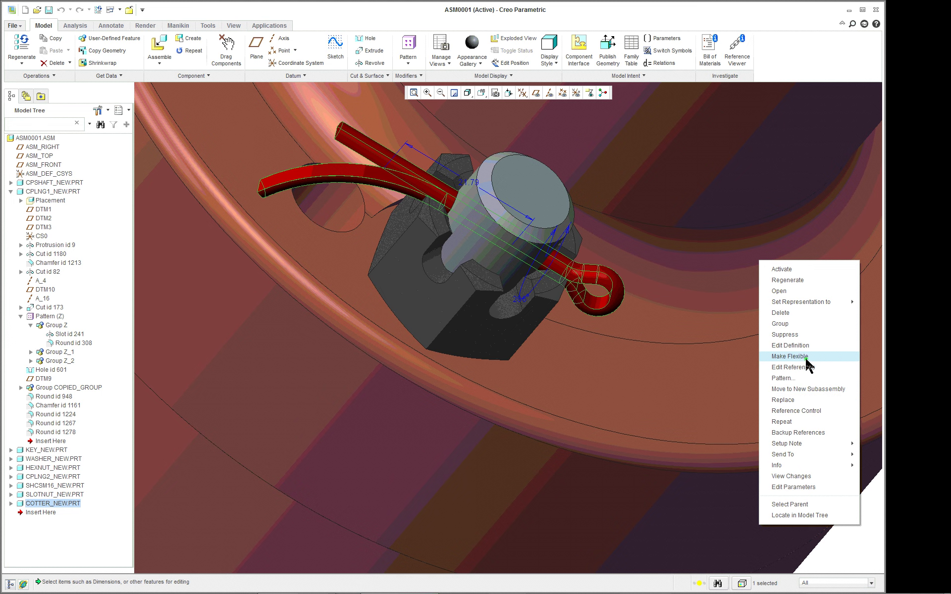
left_click(797, 270)
double_click(622, 290)
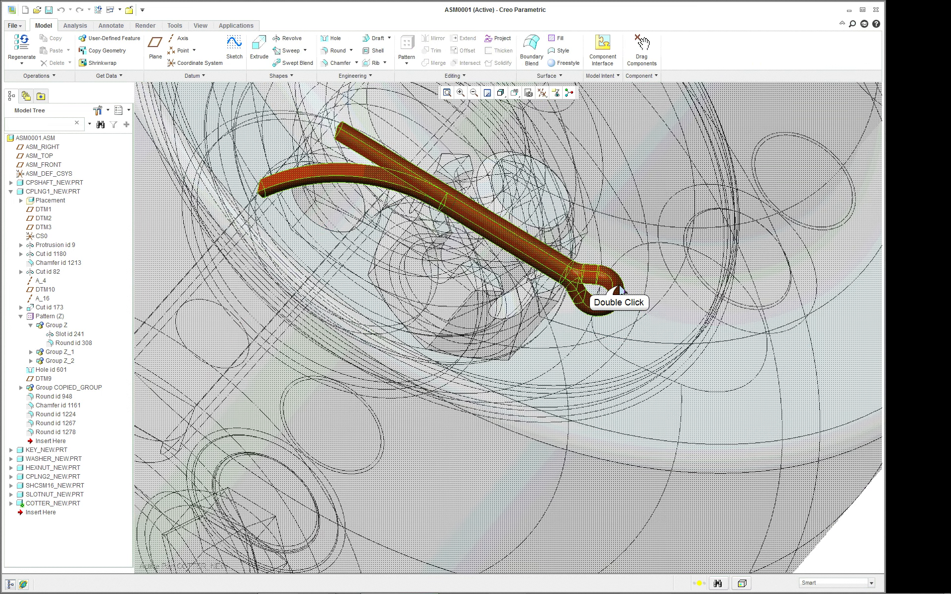
middle_click_drag(587, 298, 593, 296)
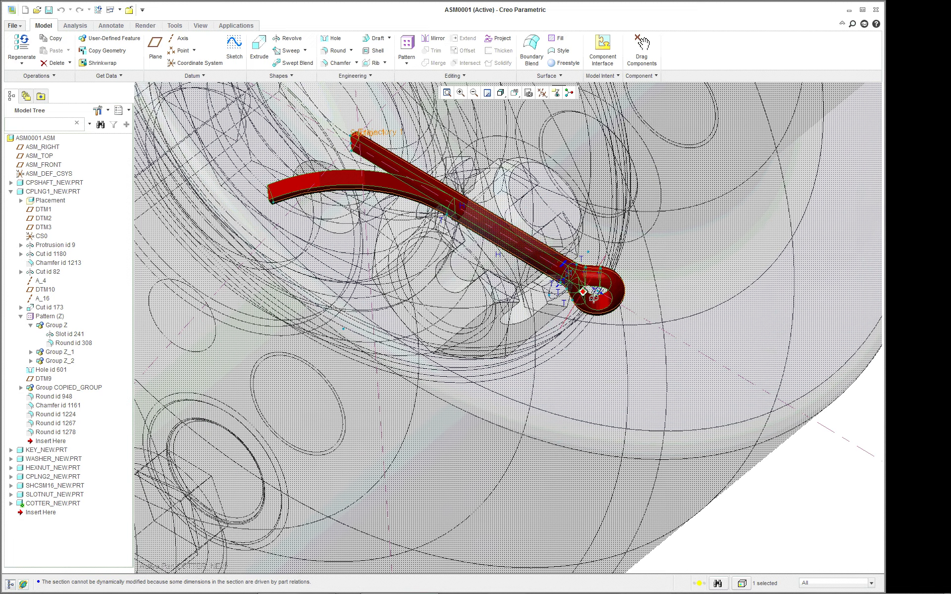
Leave the sweep's dynamic edit, regenerate COTTER_NEW.PRT and reactivate the ASM0001 assembly.
right_click(44, 142)
left_click(777, 517)
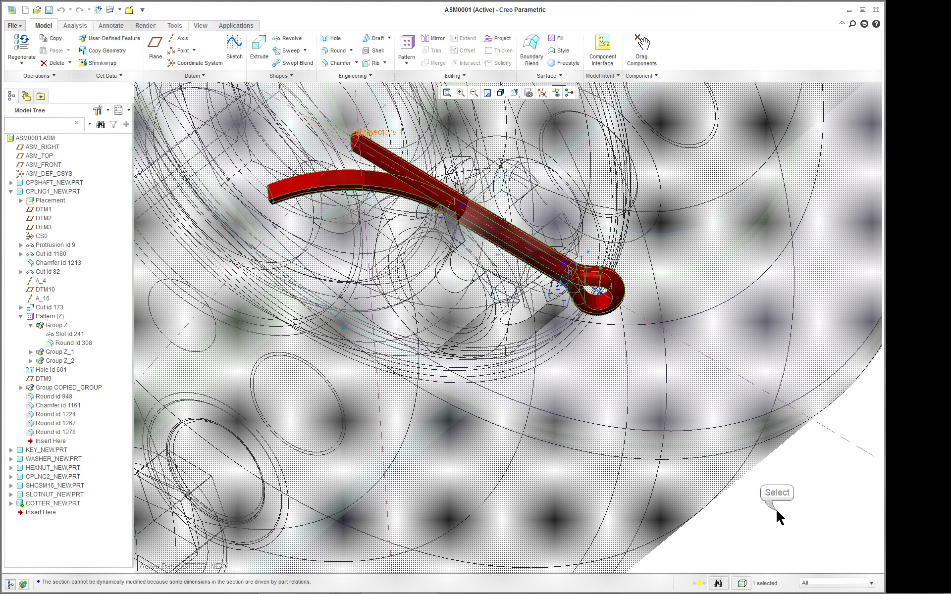
scroll(424, 303, "down", 1)
right_click(45, 141)
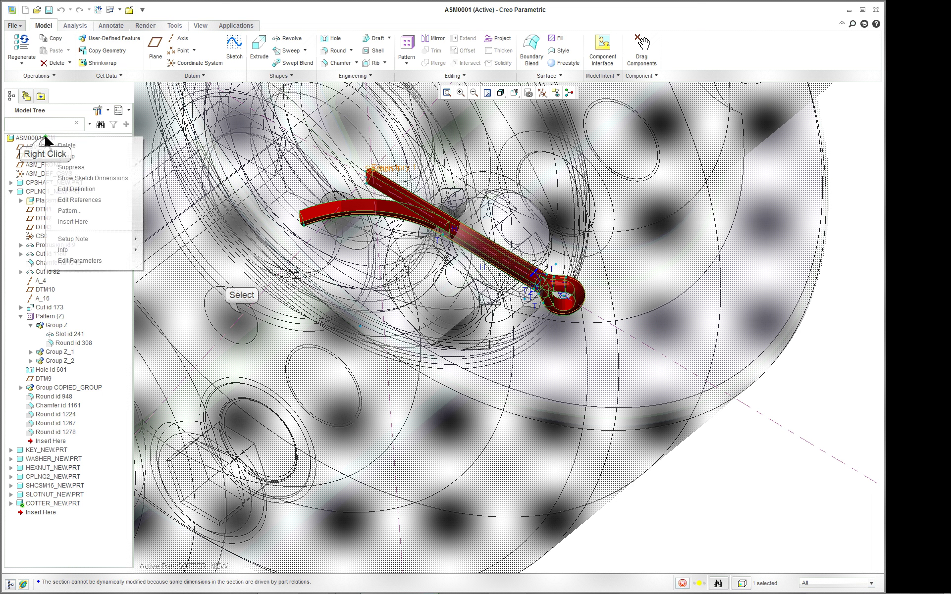
left_click(244, 319)
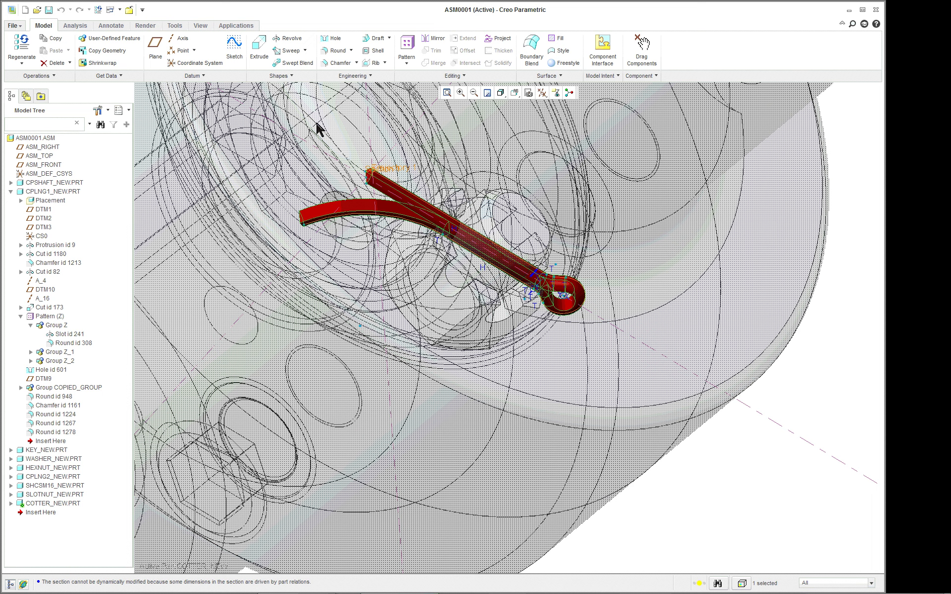
scroll(416, 207, "down", 5)
scroll(378, 174, "up", 2)
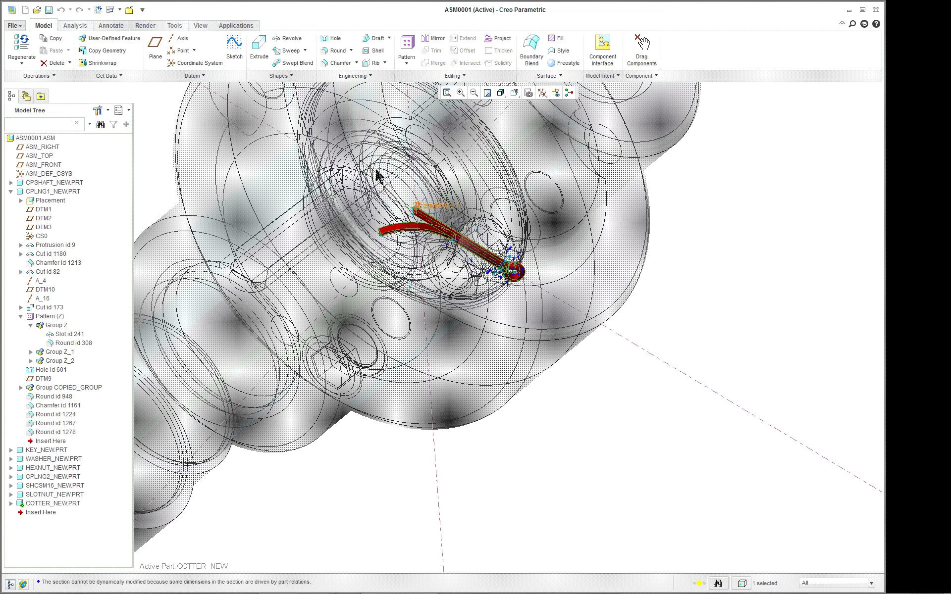
left_click(50, 503)
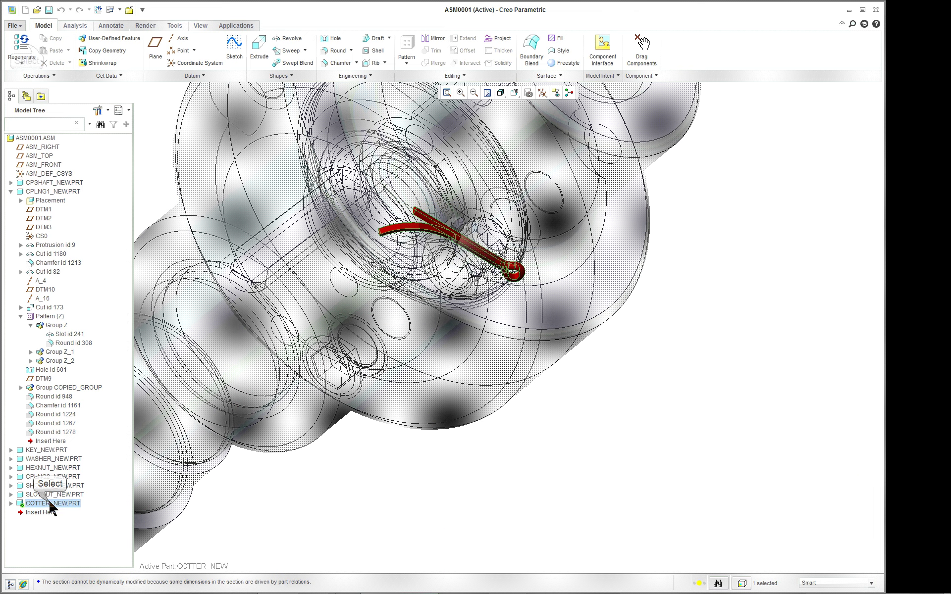
left_click(25, 69)
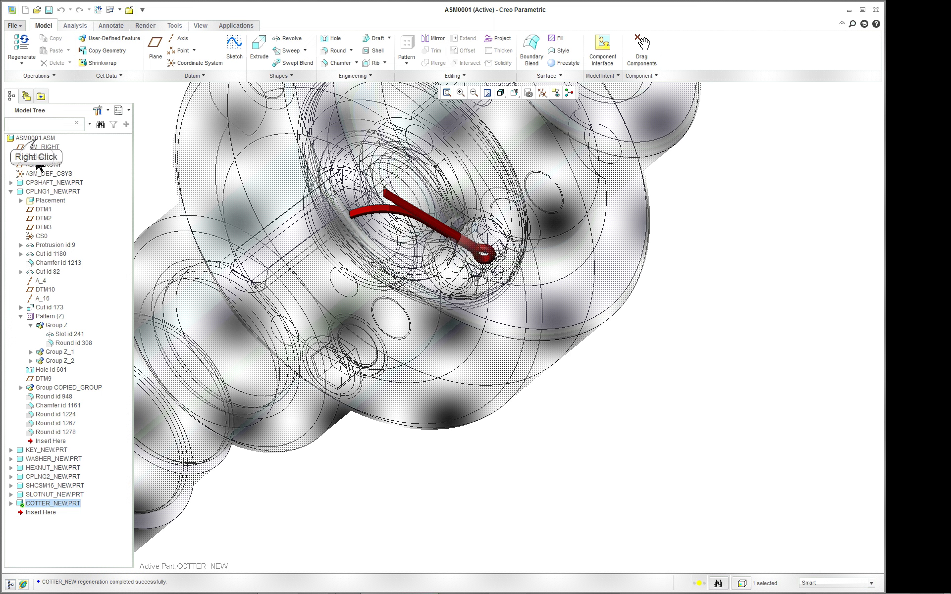
right_click(40, 138)
left_click(67, 148)
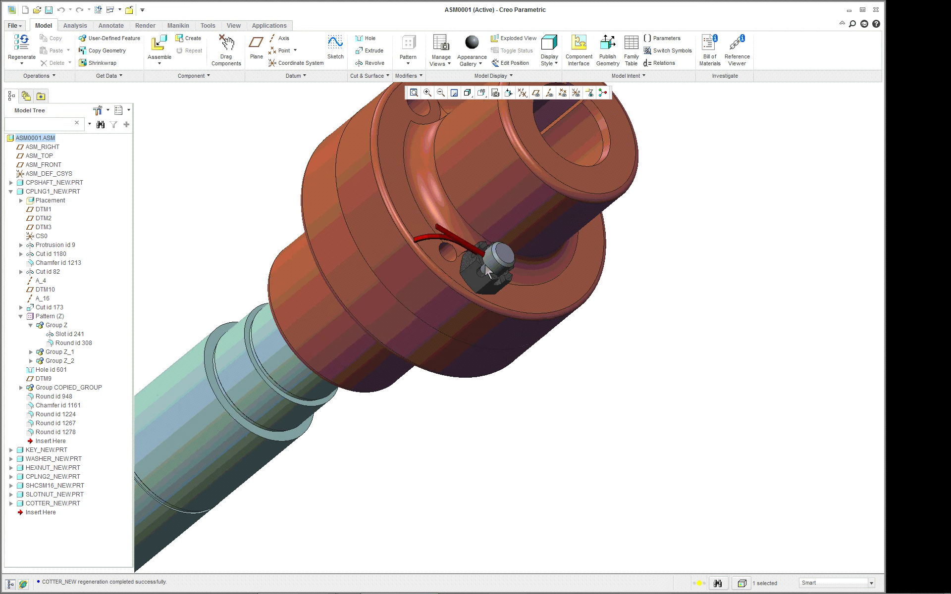
Set the cotter pin's placement offset from the bolt to 15, regenerate the assembly and accept the result.
scroll(477, 266, "up", 2)
scroll(462, 267, "down", 6)
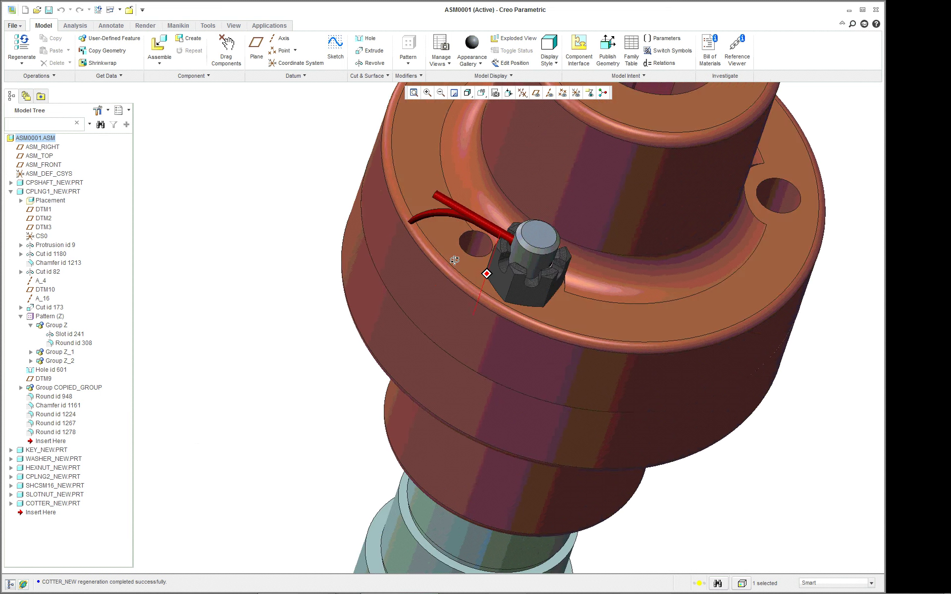
scroll(584, 250, "down", 2)
scroll(577, 254, "up", 3)
scroll(578, 255, "down", 4)
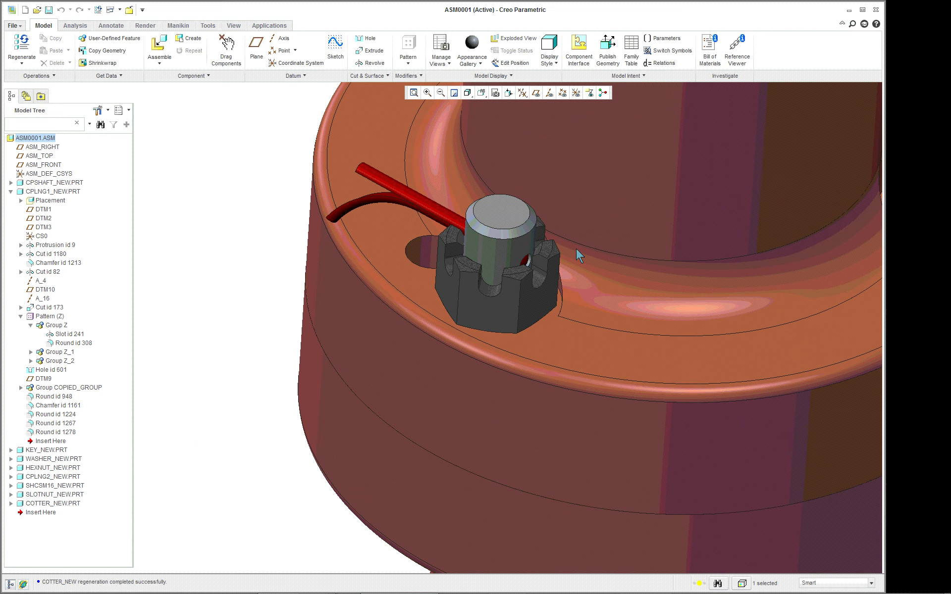
scroll(575, 248, "down", 1)
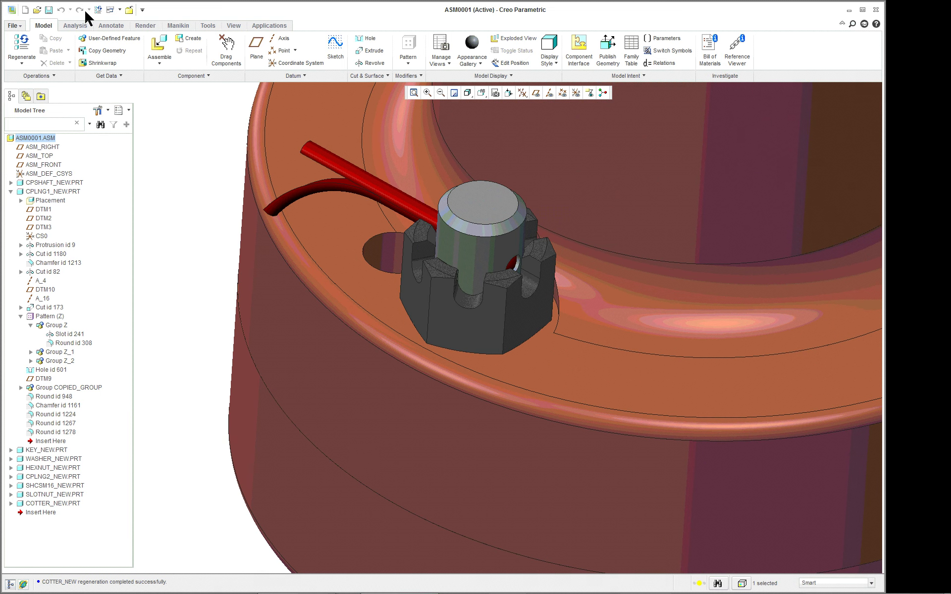
double_click(389, 192)
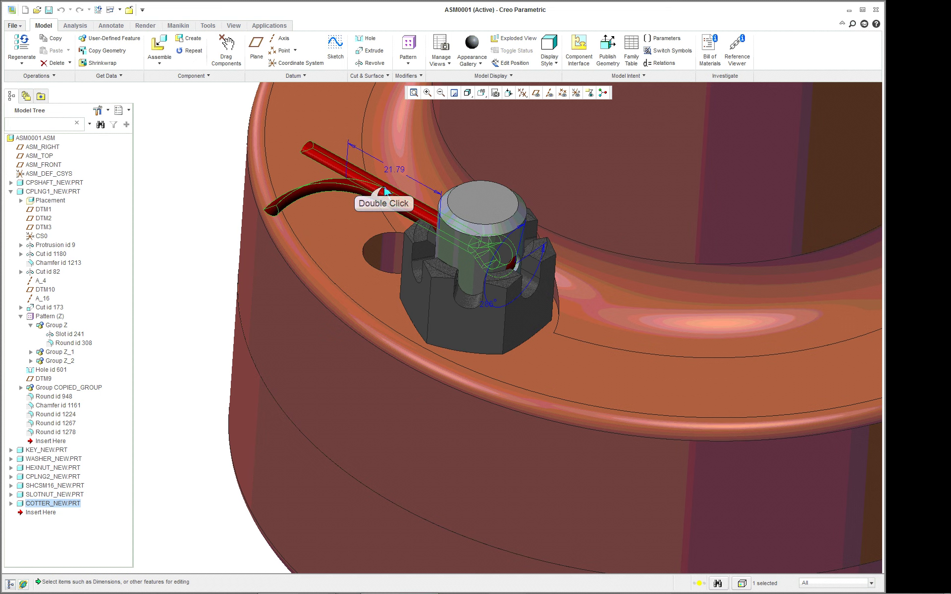
middle_click_drag(446, 237, 426, 204)
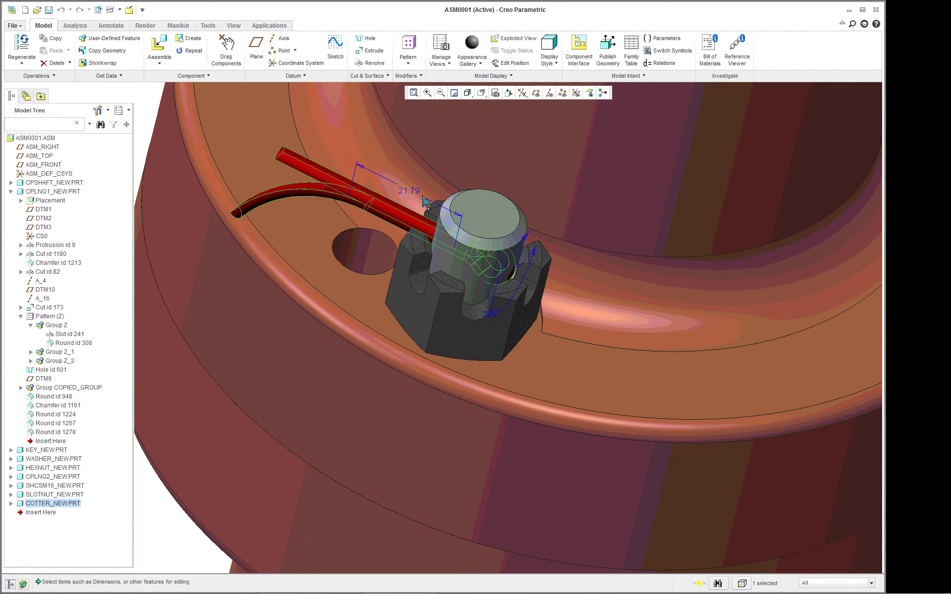
double_click(413, 192)
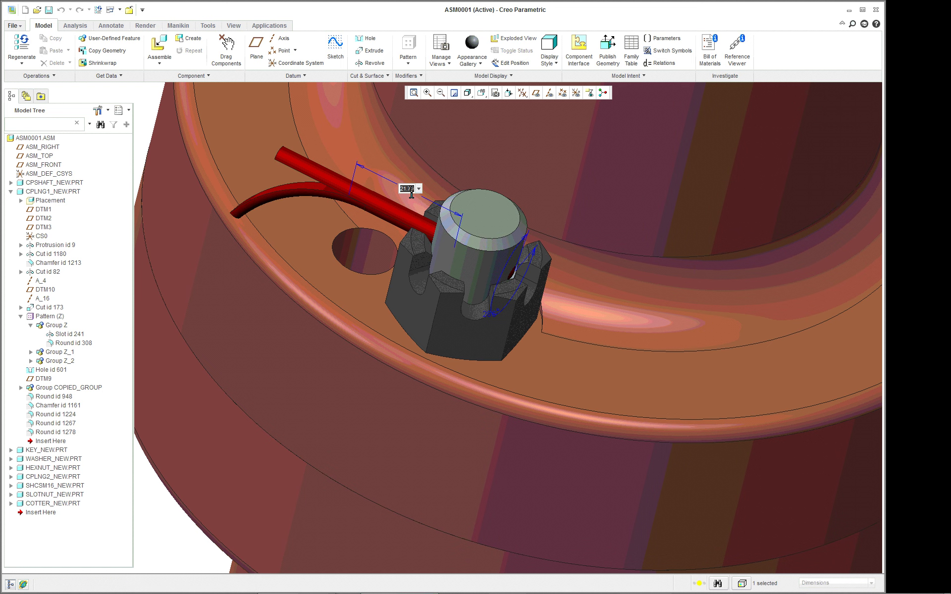
key("Return")
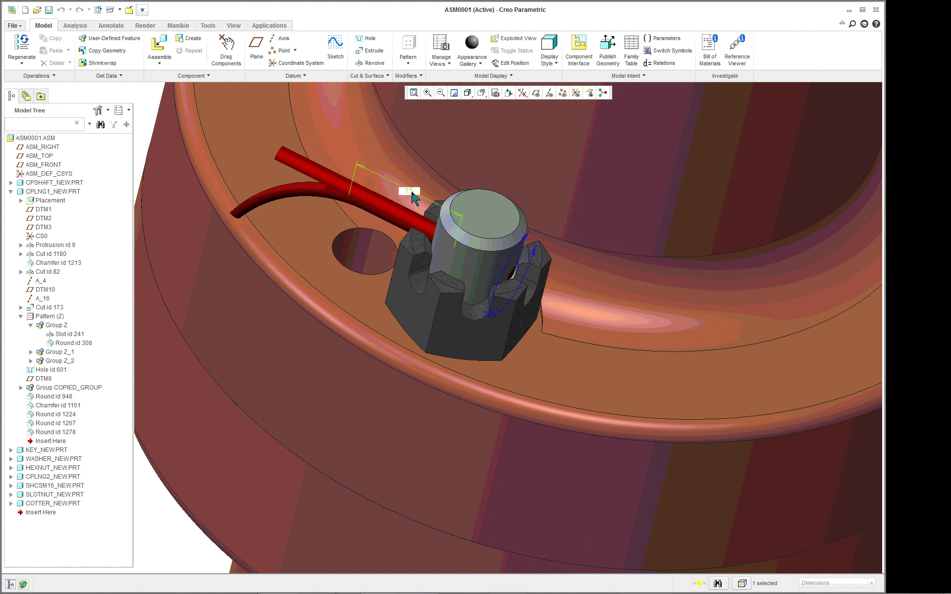
left_click(14, 45)
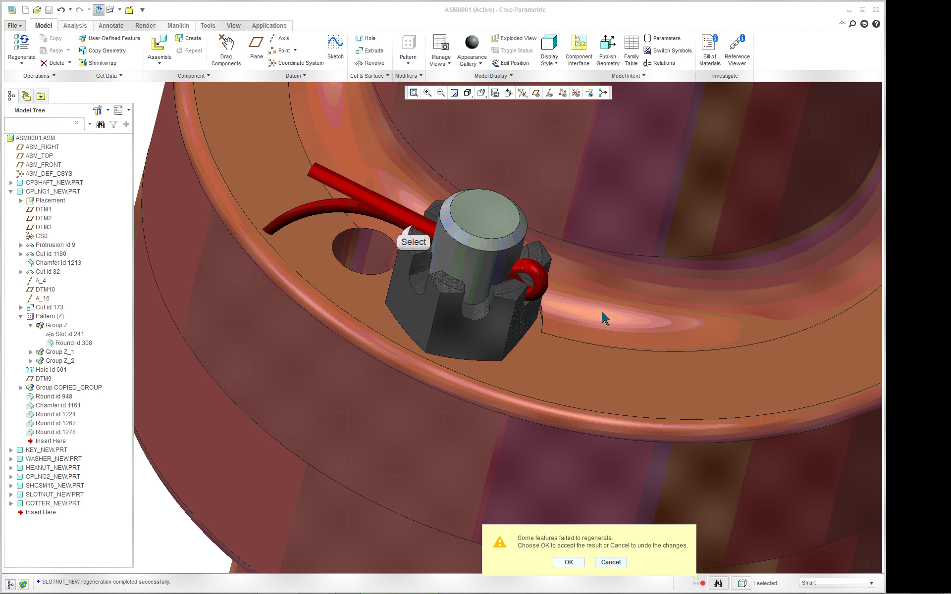
left_click(573, 563)
Set the cotter pin's placement offset to 12 and regenerate the assembly.
double_click(404, 226)
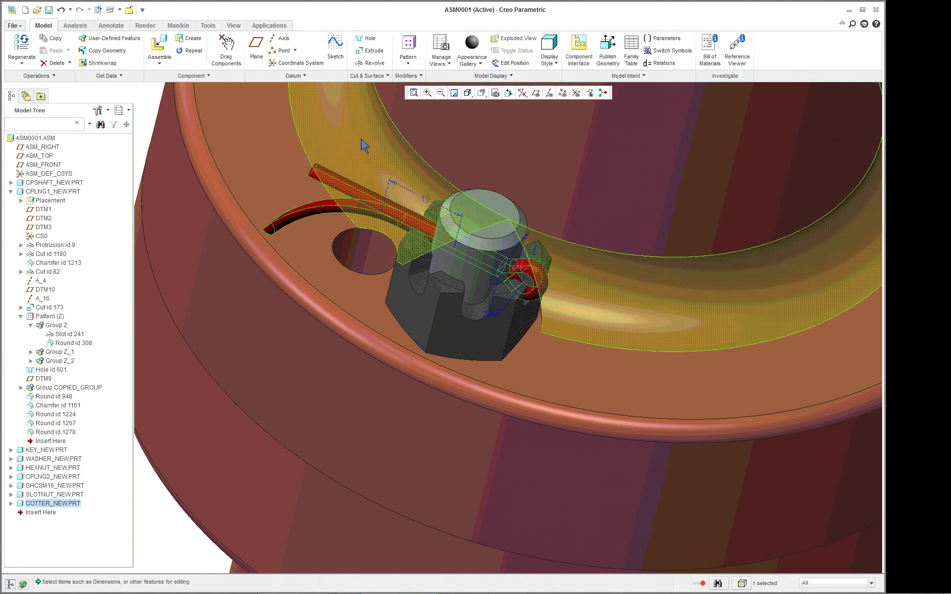
double_click(426, 207)
double_click(425, 203)
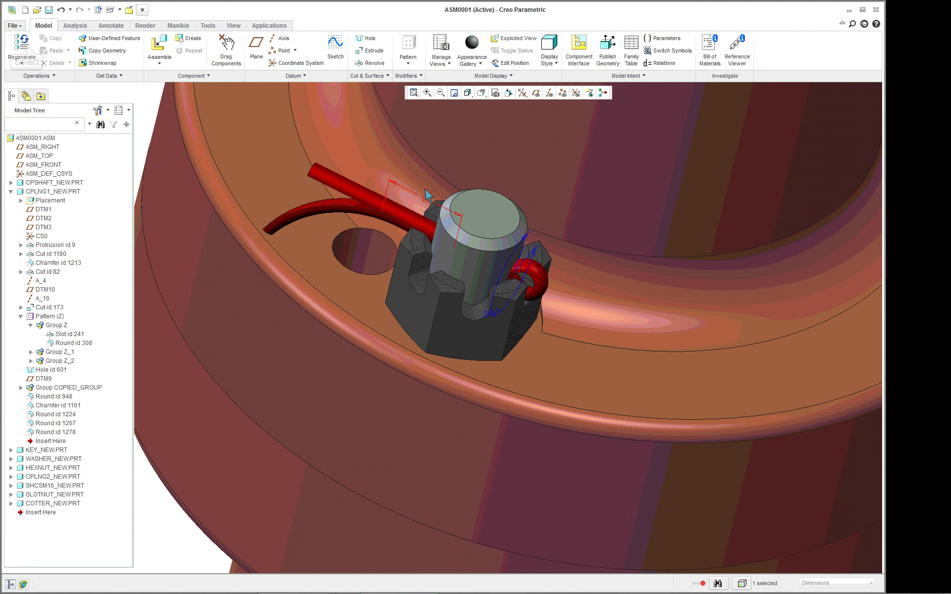
left_click(22, 46)
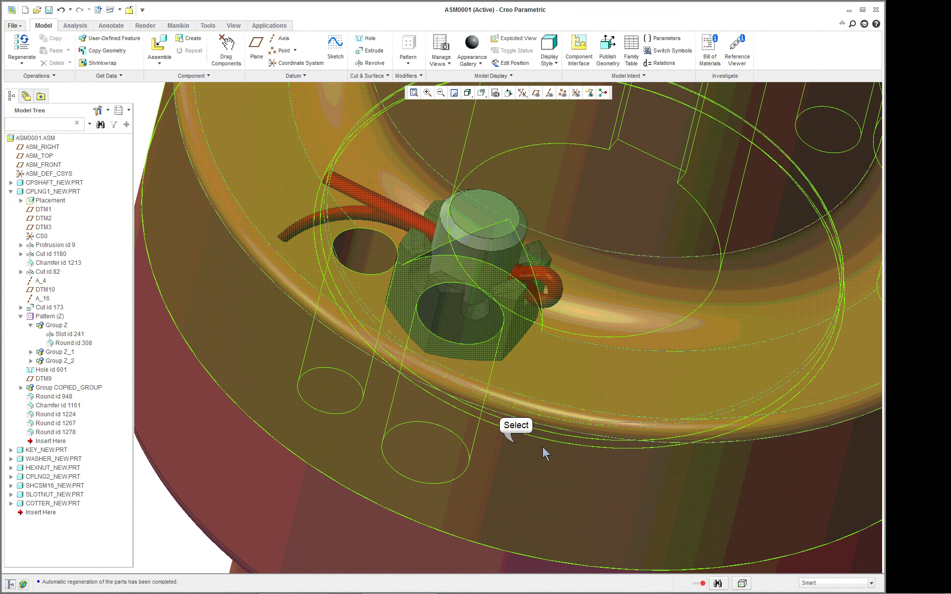
left_click(516, 444)
Set the cotter pin's placement angle to 180° and regenerate the assembly.
mouse_move(497, 400)
middle_mouse_down()
mouse_move(461, 258)
mouse_move(656, 278)
middle_mouse_up()
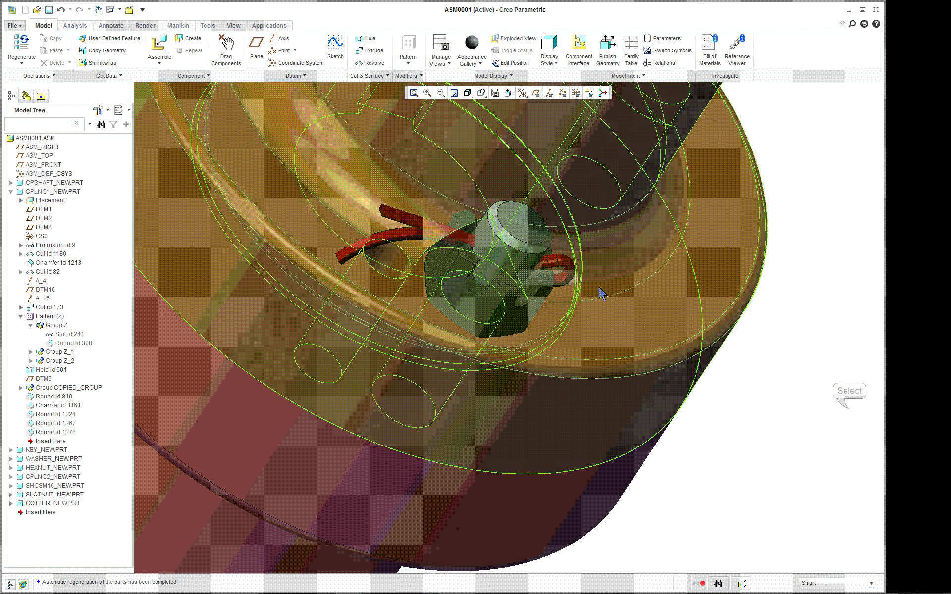
double_click(548, 265)
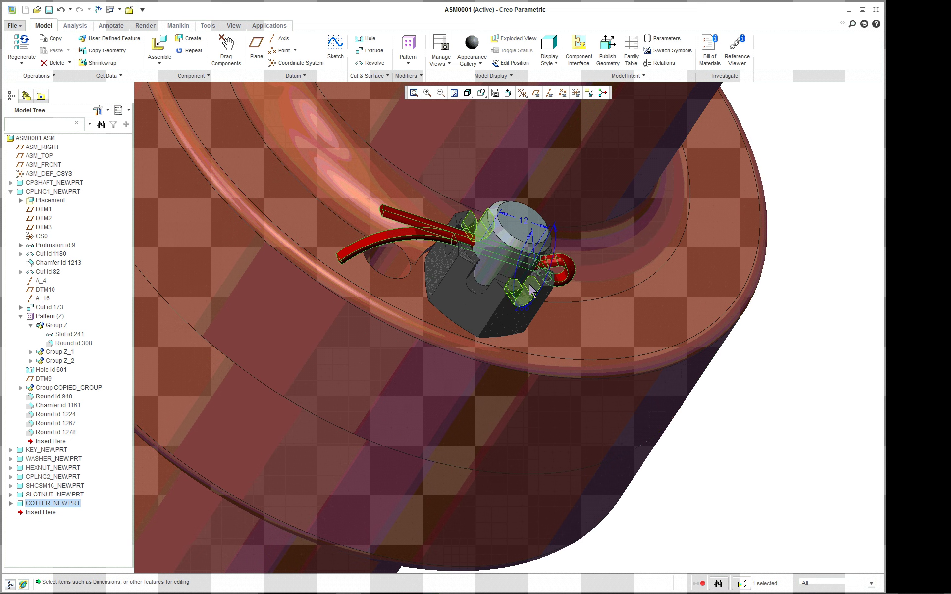
scroll(531, 310, "down", 2)
scroll(529, 308, "down", 3)
scroll(520, 300, "up", 1)
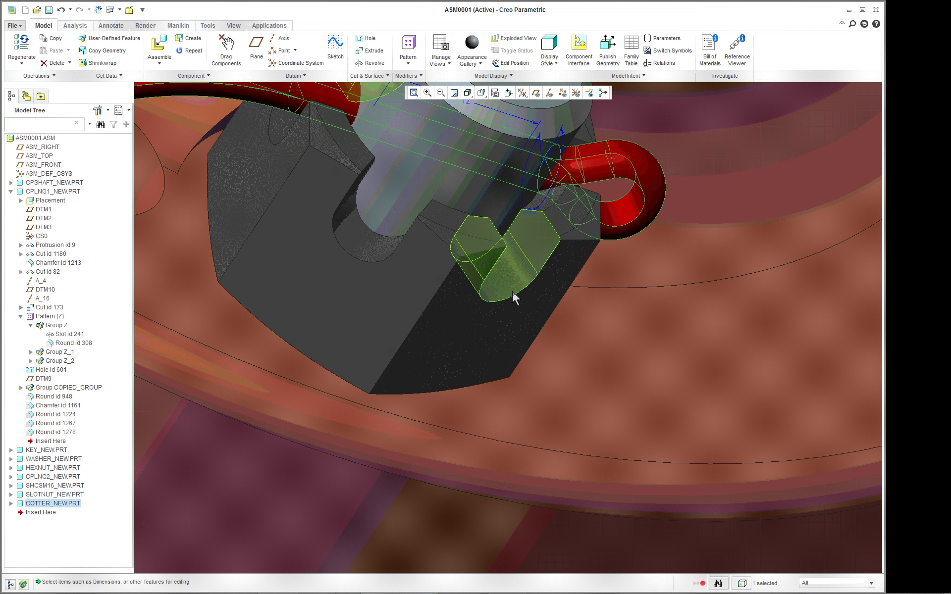
double_click(529, 211)
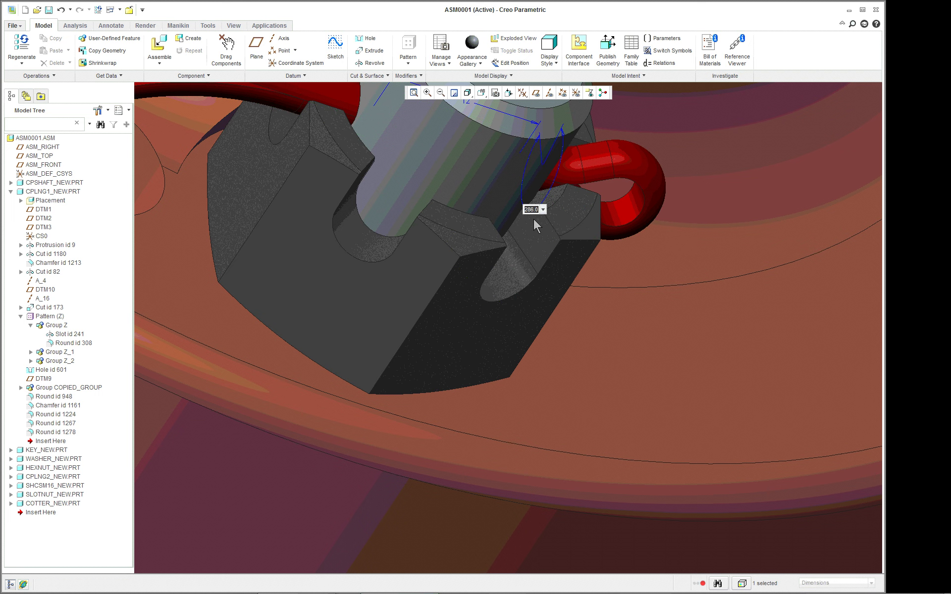
type("18")
scroll(534, 219, "down", 5)
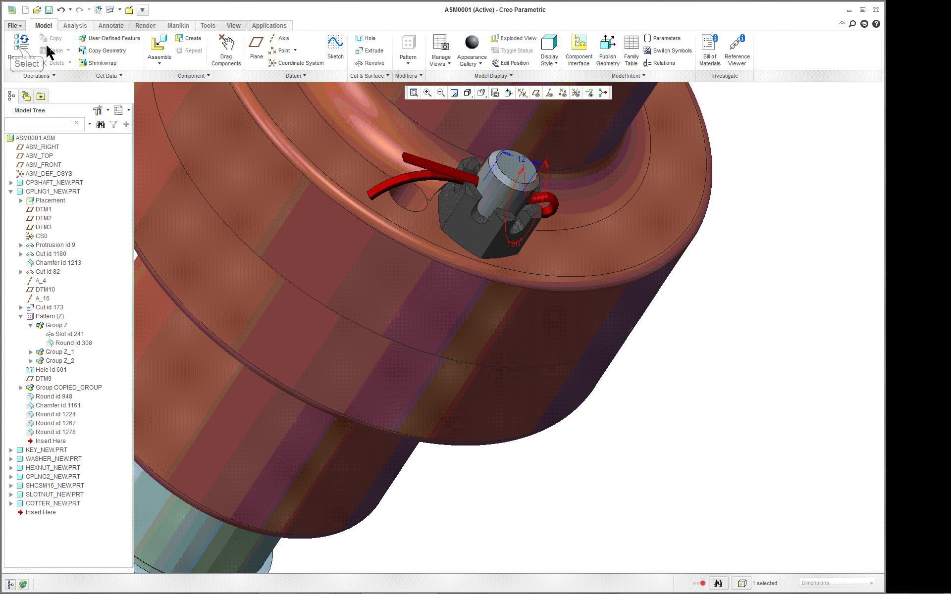
left_click(29, 42)
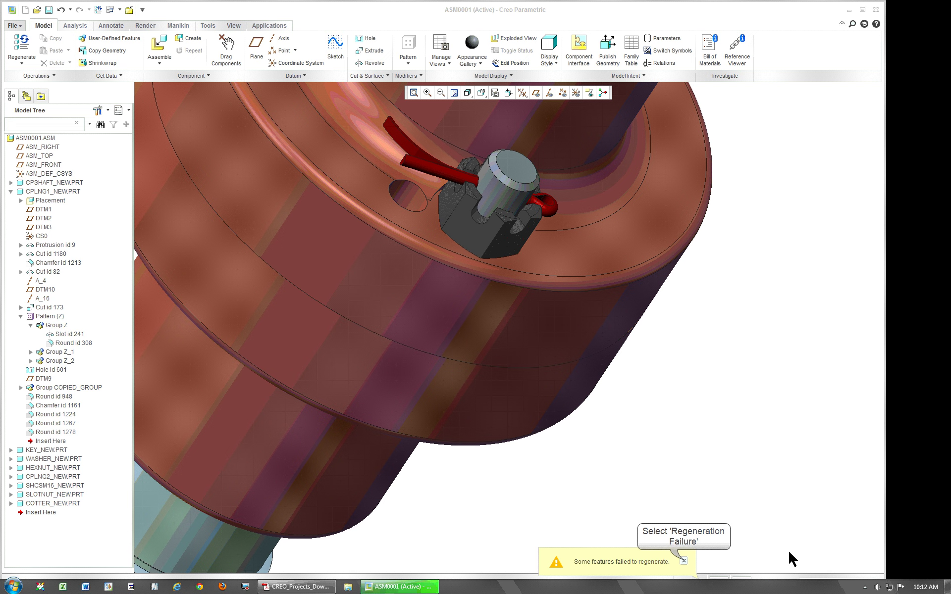
left_click(684, 561)
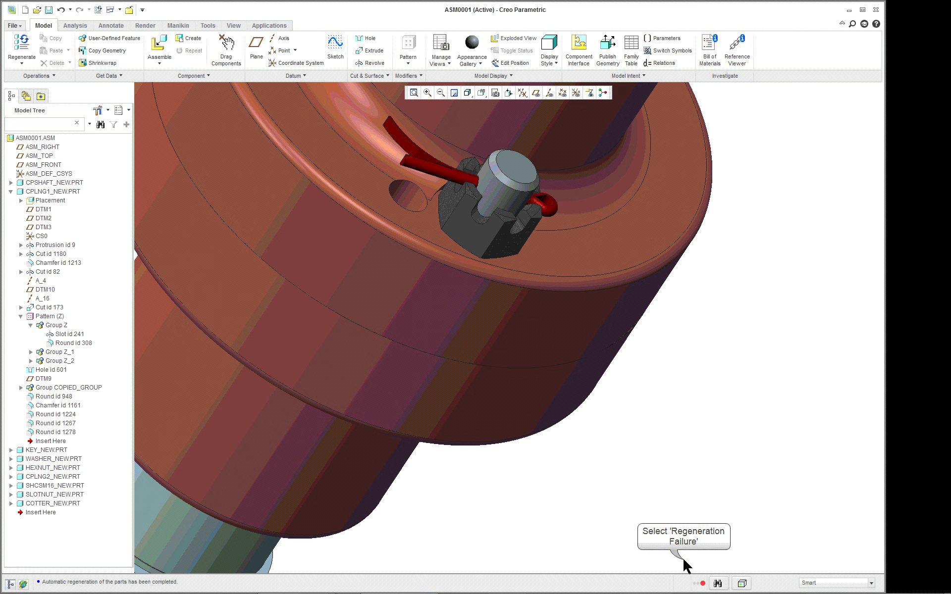
Change the cotter pin's placement angle again and regenerate the assembly.
left_click(420, 159)
middle_click_drag(420, 159, 423, 199)
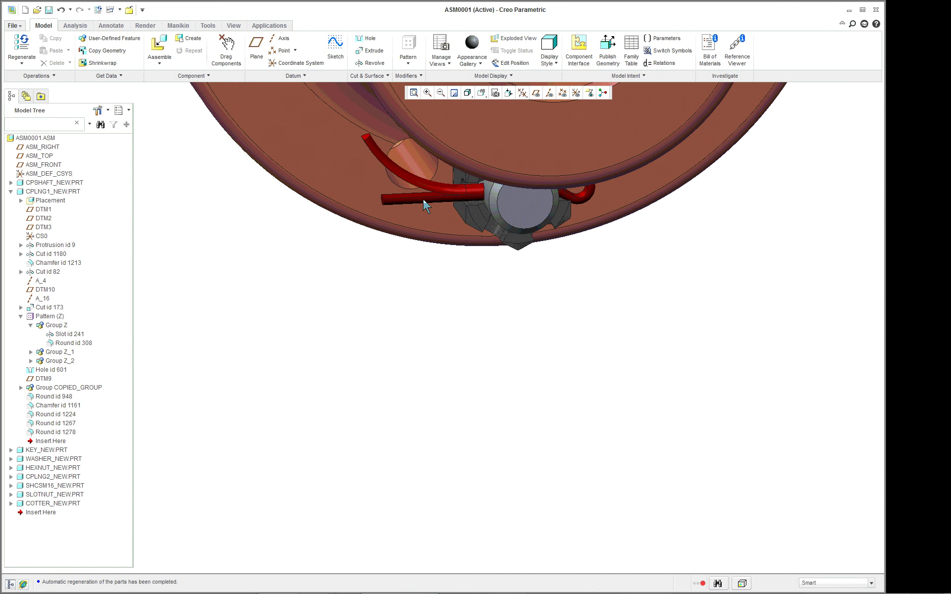
scroll(424, 198, "up", 3)
double_click(468, 190)
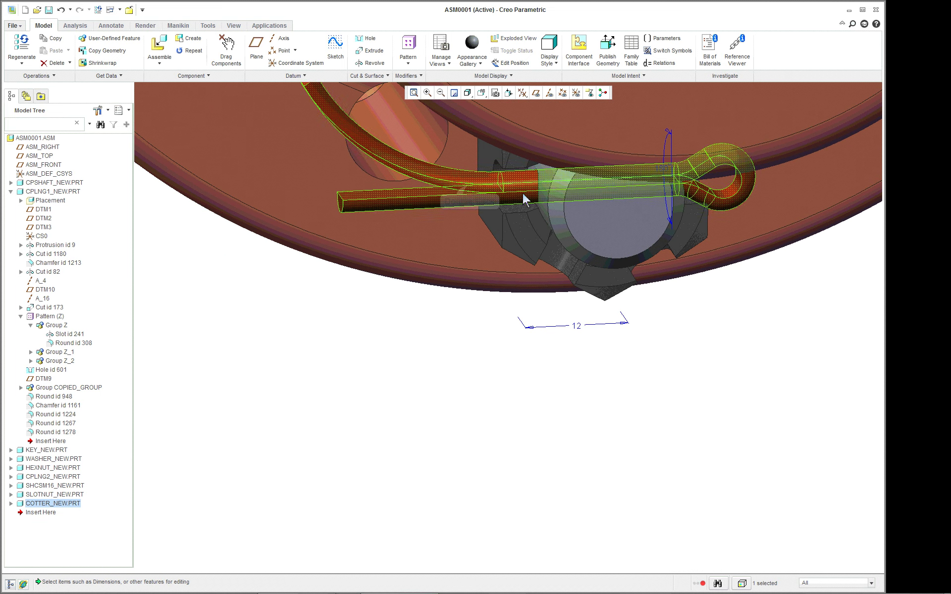
double_click(663, 167)
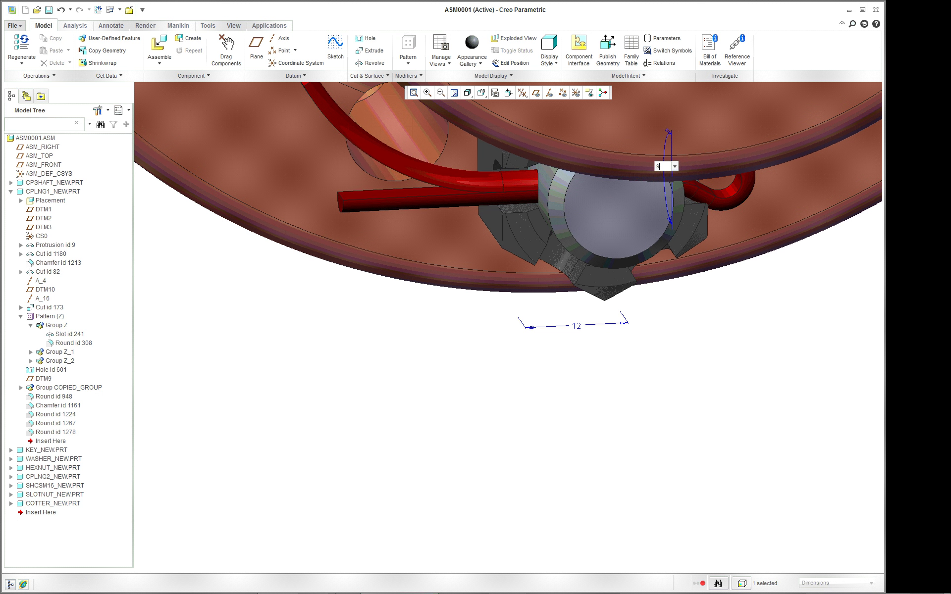
left_click(246, 153)
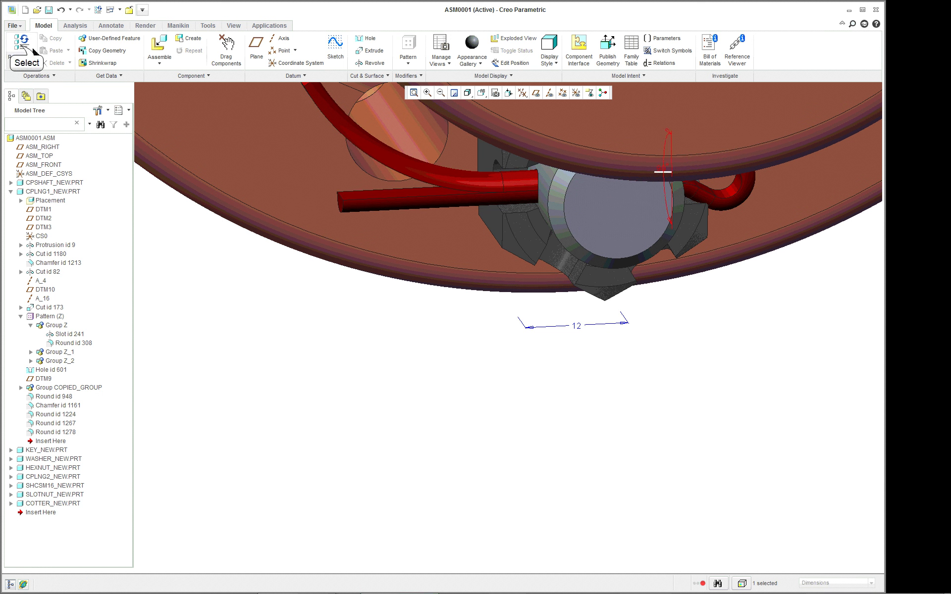
left_click(33, 48)
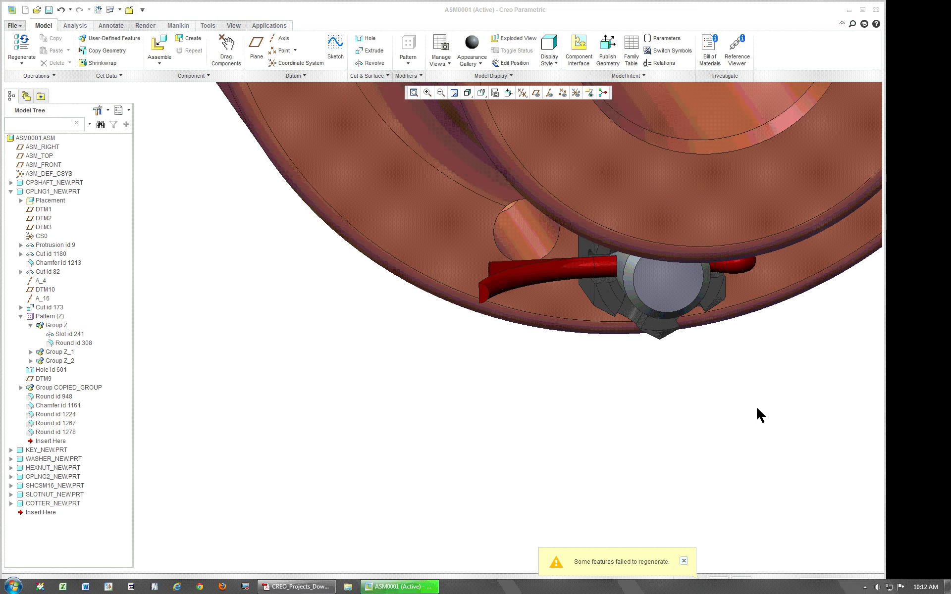
Examine the repositioned cotter pin in the slotted nut from several angles and across the whole coupling.
scroll(754, 403, "down", 5)
middle_click_drag(754, 403, 805, 429)
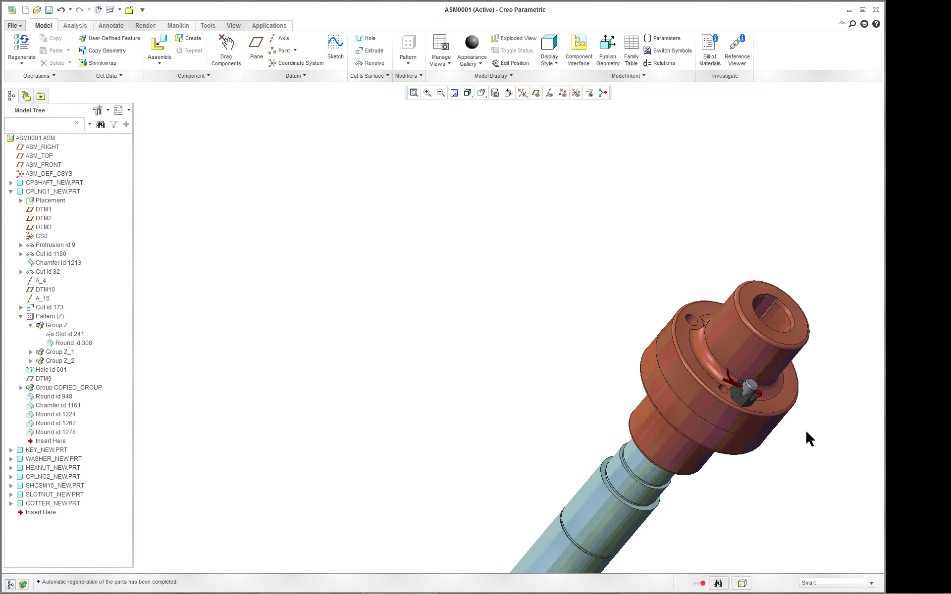
scroll(747, 407, "up", 6)
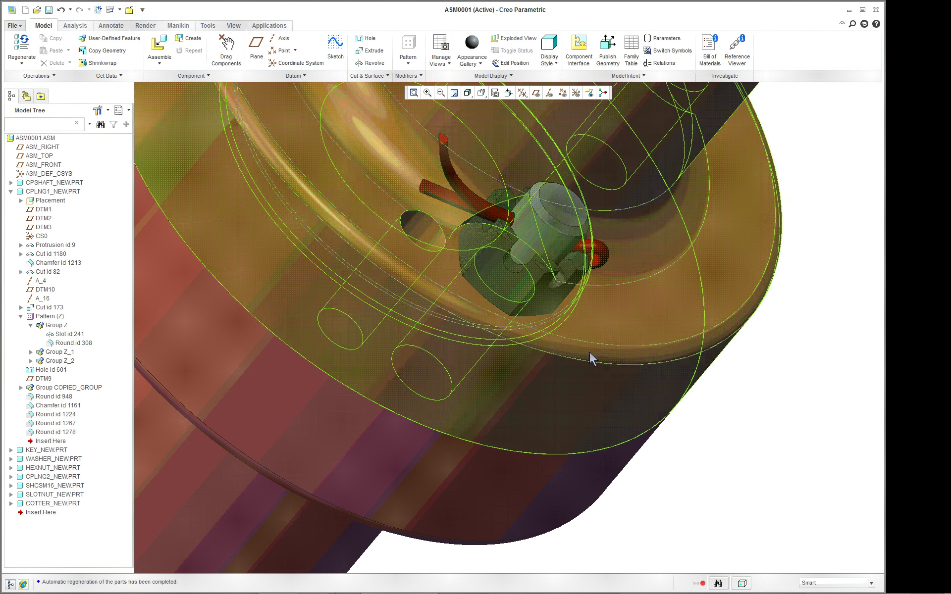
scroll(536, 338, "down", 1)
middle_click_drag(572, 316, 576, 291)
scroll(646, 356, "down", 6)
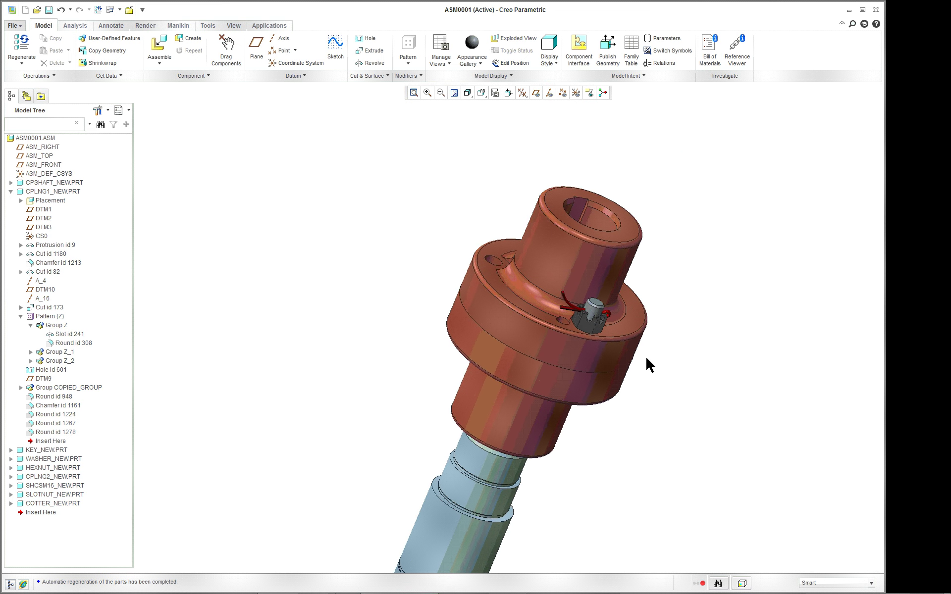
scroll(678, 391, "up", 1)
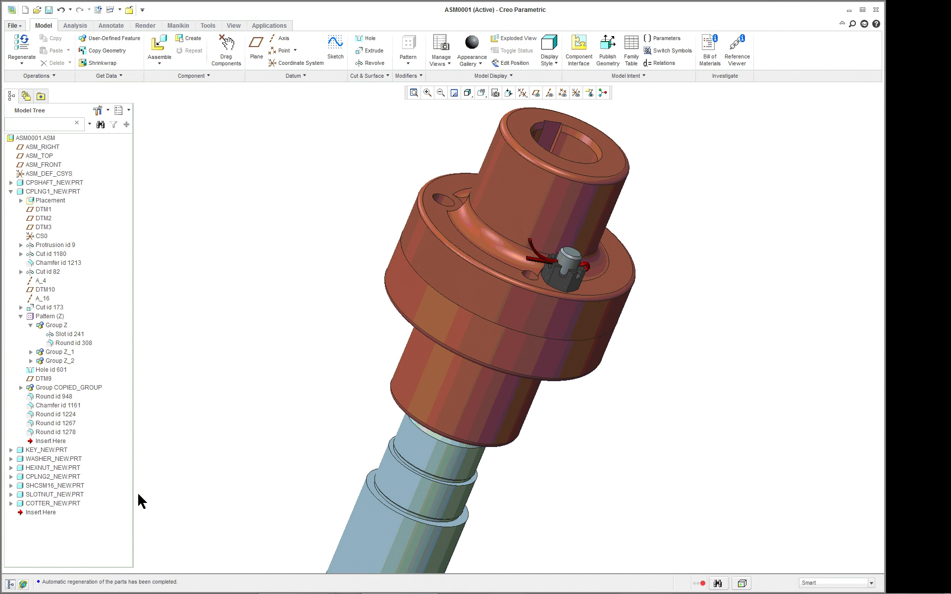
Group the SHCSM16_NEW, SLOTNUT_NEW and COTTER_NEW parts and create a reference pattern of the group around the coupling's bolt holes.
left_click(21, 316)
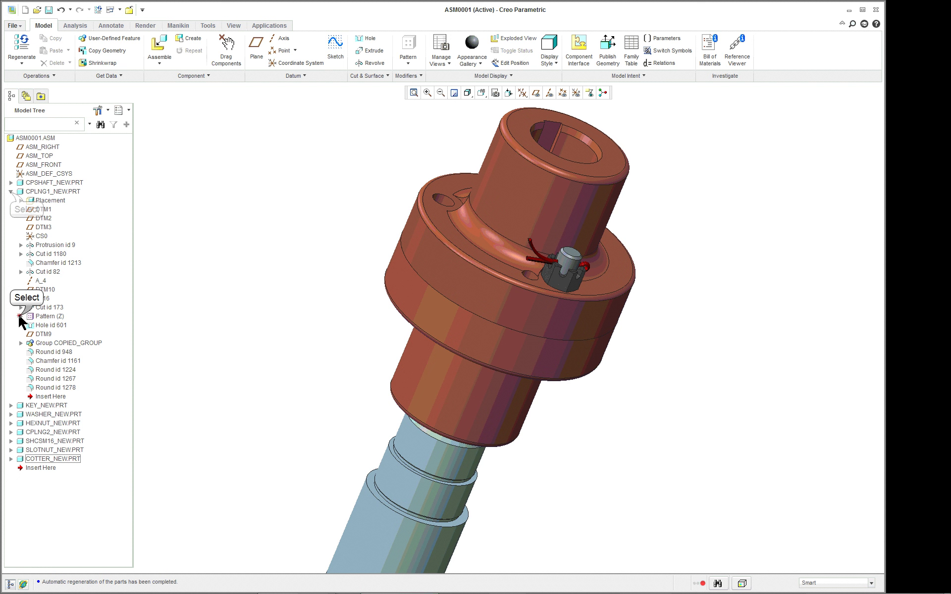
left_click(11, 191)
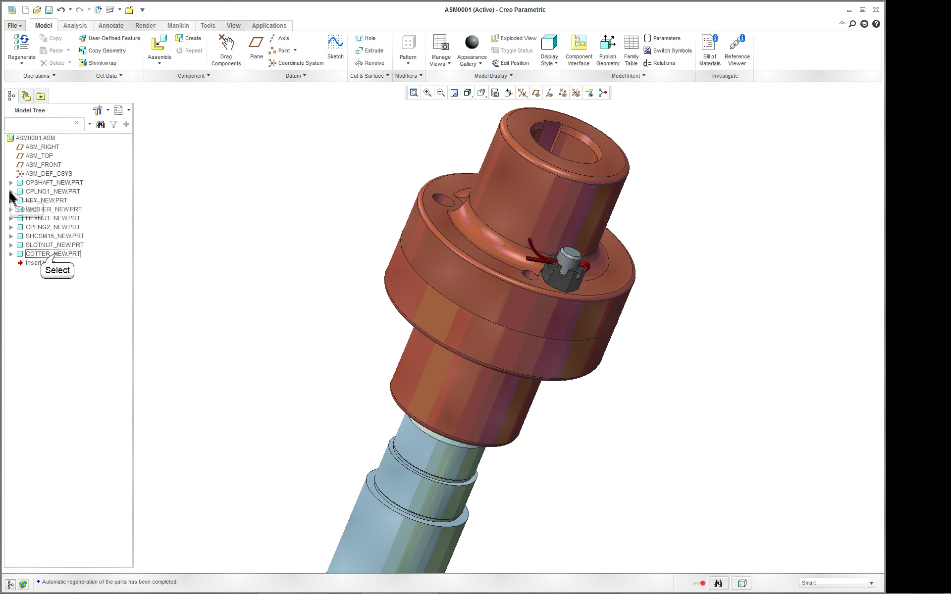
left_click(57, 254)
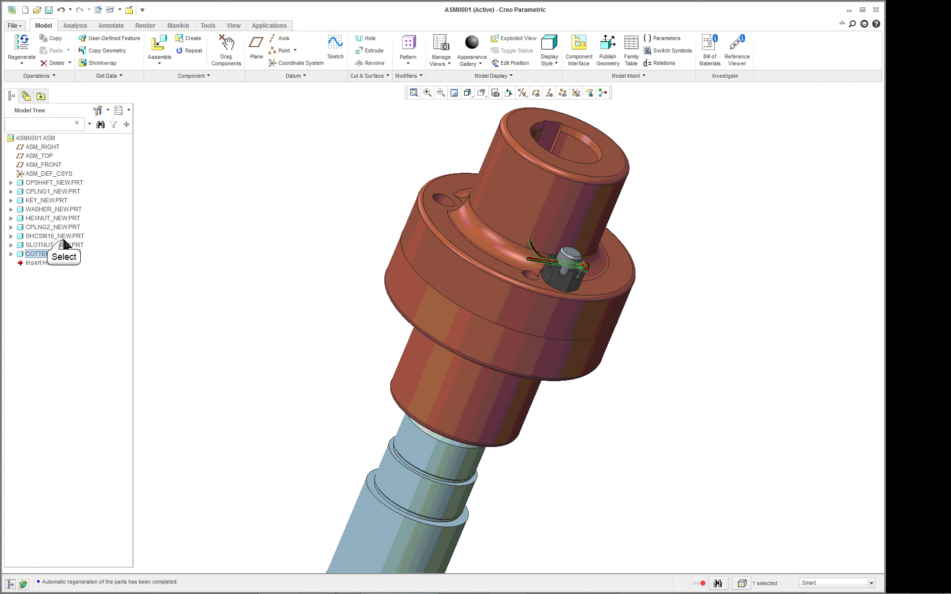
left_click(63, 238)
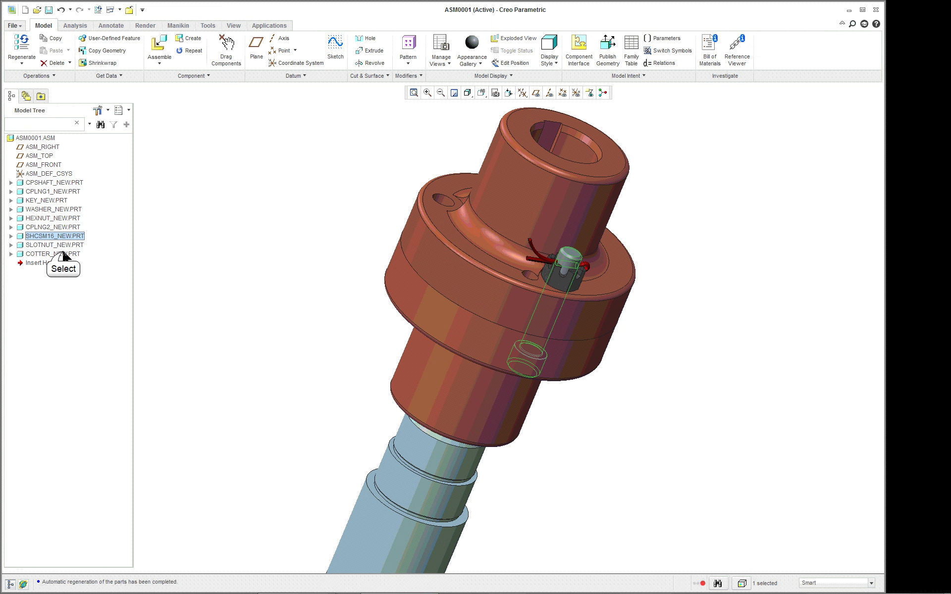
right_click(63, 253, "shift")
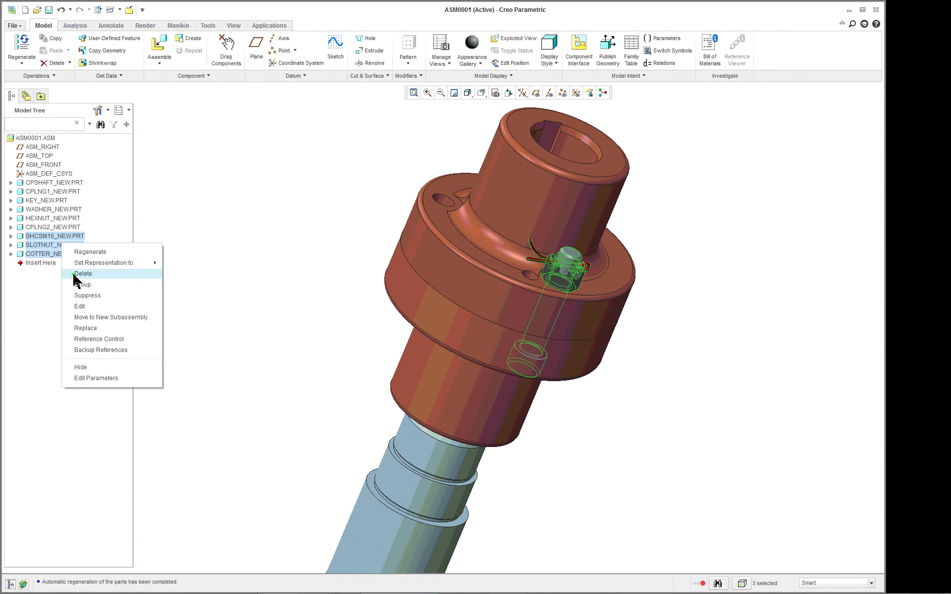
left_click(82, 284)
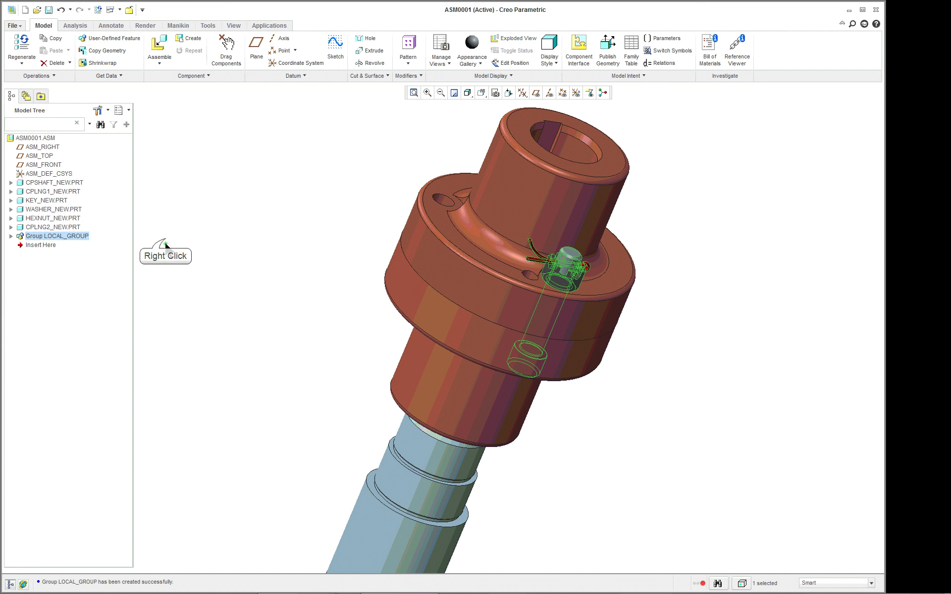
left_click(186, 332)
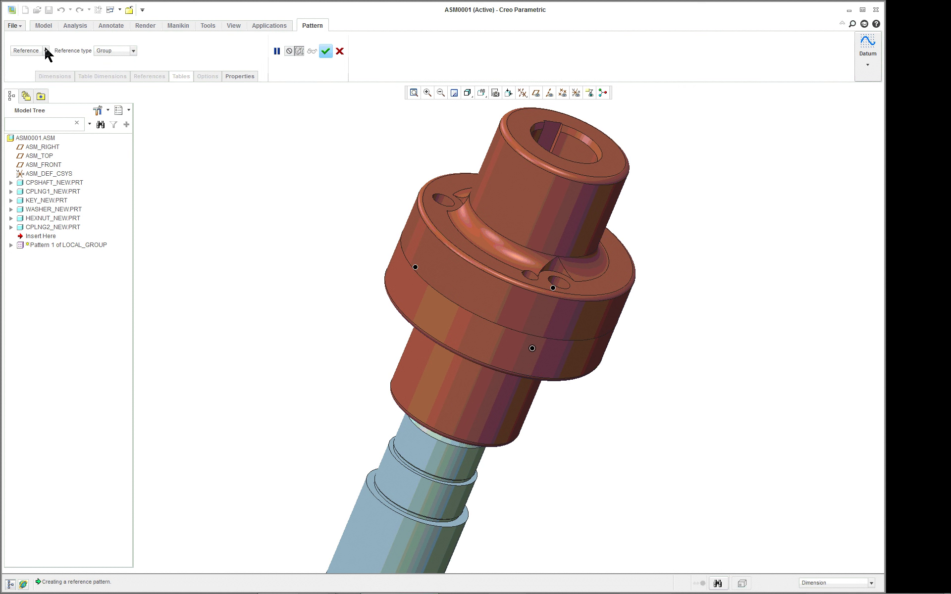
left_click(327, 51)
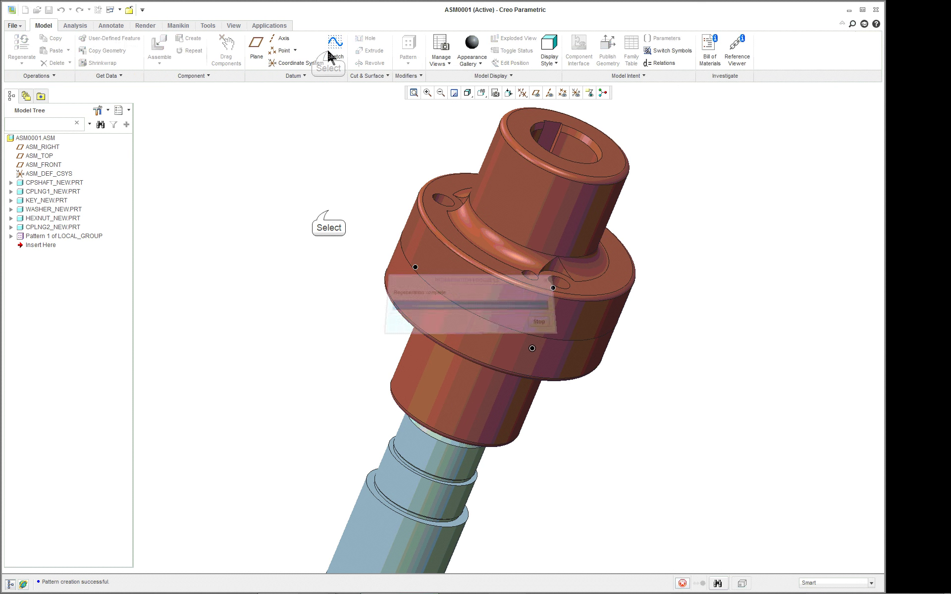
Examine the patterned bolt, slotted nut and cotter pin sets around the coupling flange, close up and from several angles.
middle_click_drag(328, 209, 334, 273)
scroll(341, 253, "down", 5)
scroll(349, 233, "up", 5)
middle_click_drag(349, 233, 475, 304)
scroll(718, 306, "up", 4)
scroll(718, 306, "up", 3)
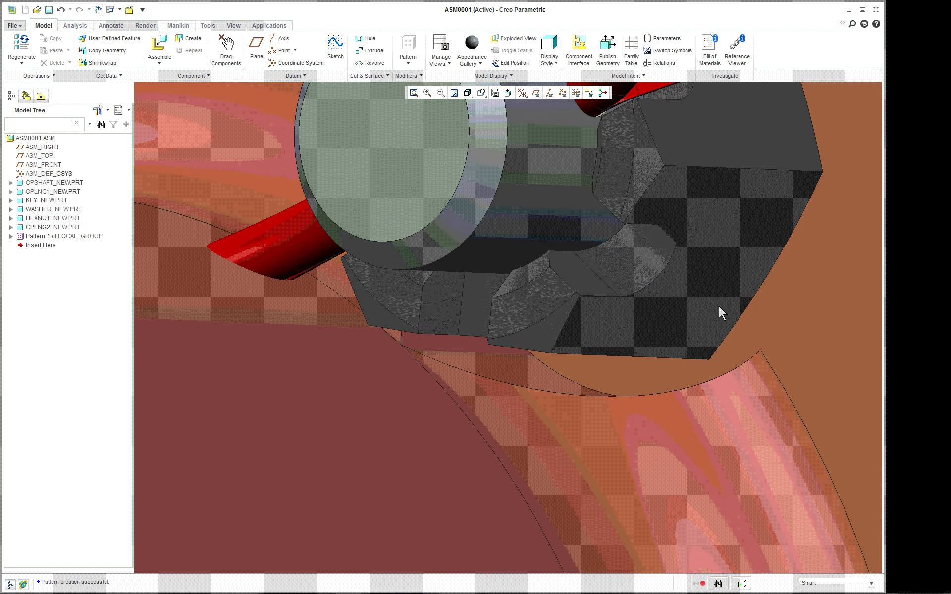
scroll(718, 306, "down", 5)
scroll(718, 305, "down", 2)
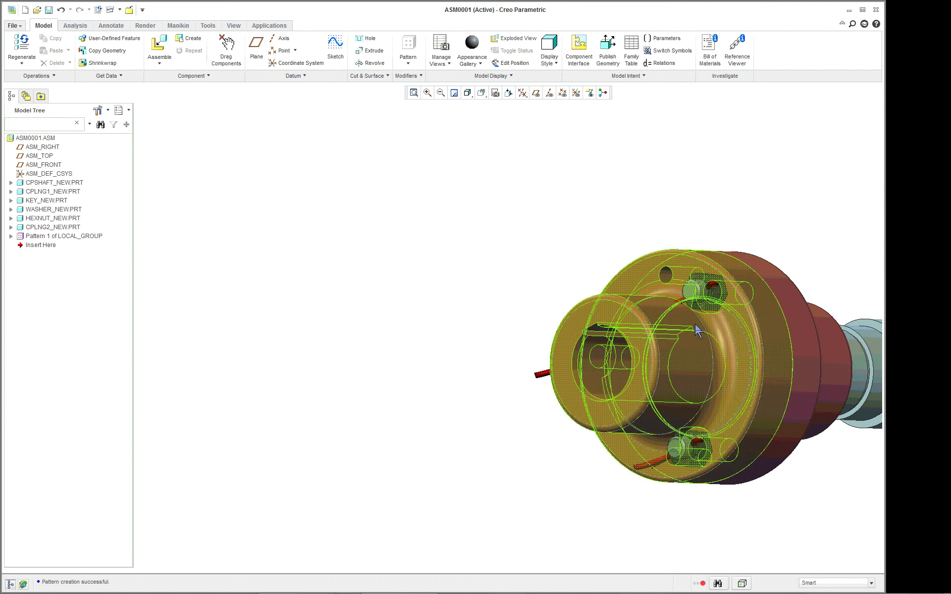
middle_click_drag(701, 325, 782, 367)
scroll(781, 367, "up", 4)
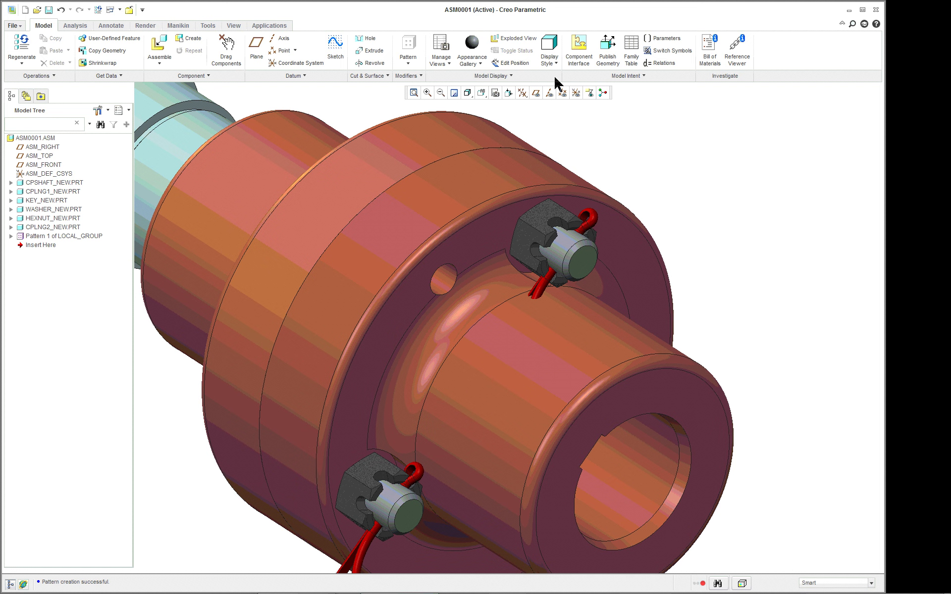
Search the commands for "comp", open Component Operations and start a Transform.
left_click(852, 23)
type("co")
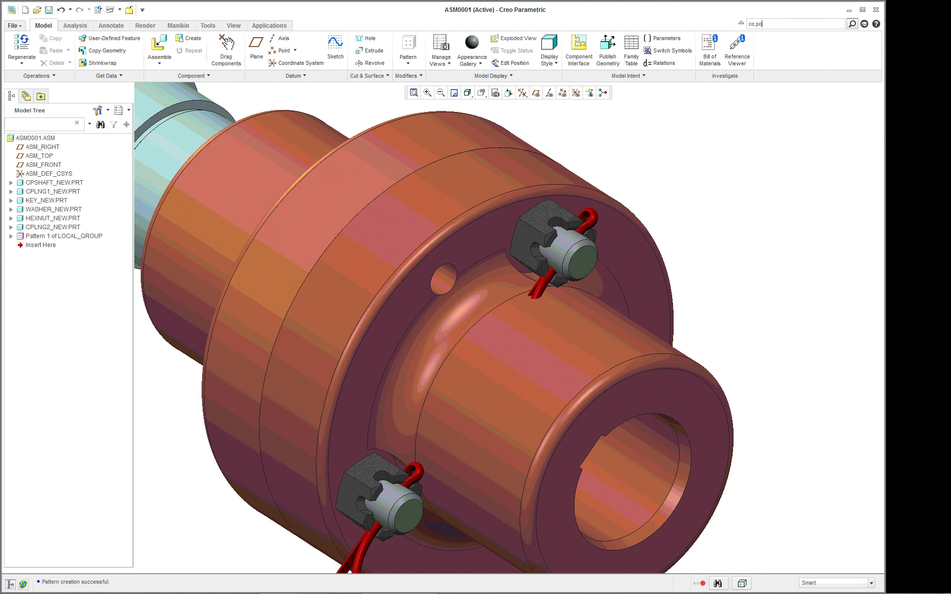
type(",po")
key("BackSpace")
key("BackSpace")
key("BackSpace")
type("mp")
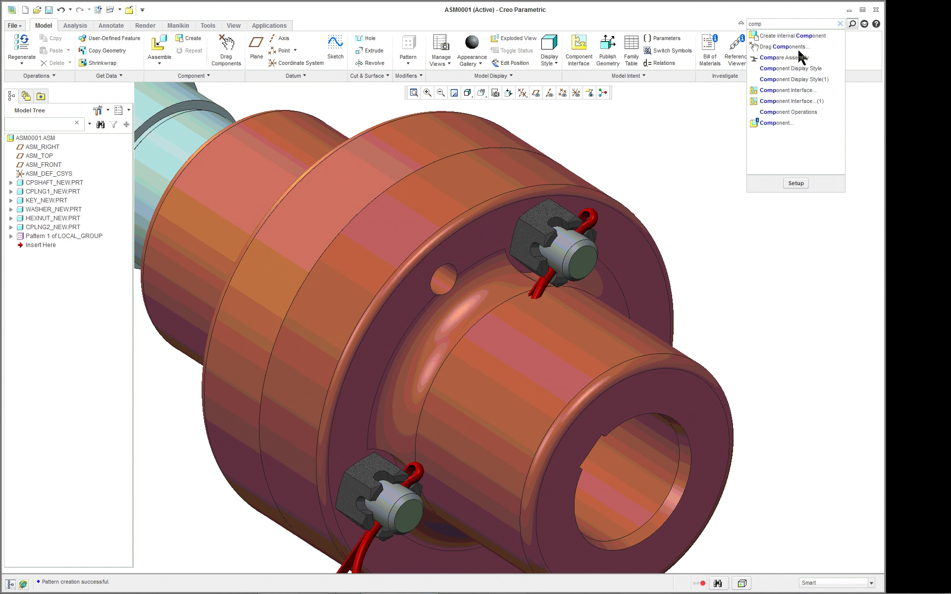
left_click(795, 117)
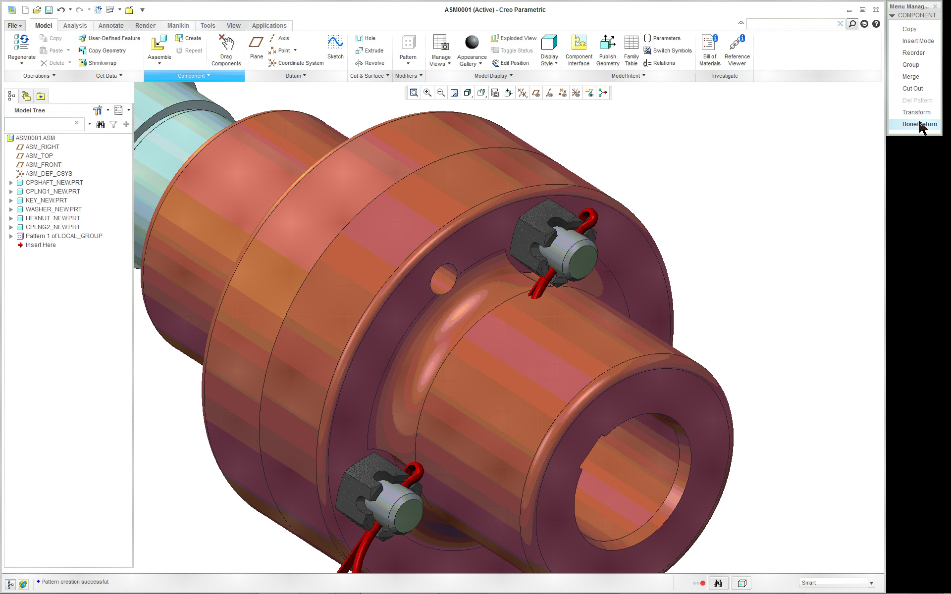
left_click(913, 113)
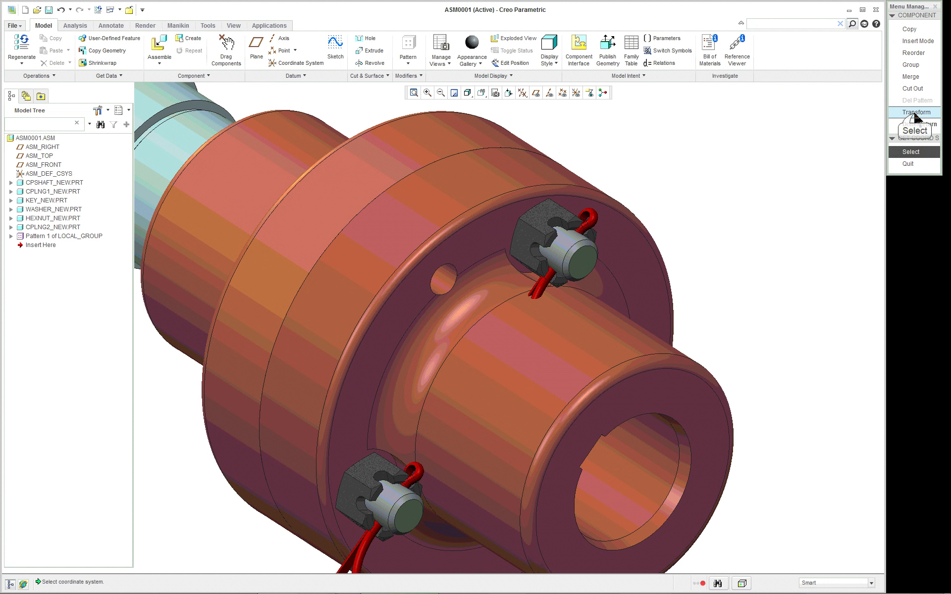
Show the coordinate systems and choose the bolt's CS0 as the reference for the transform.
left_click(523, 93)
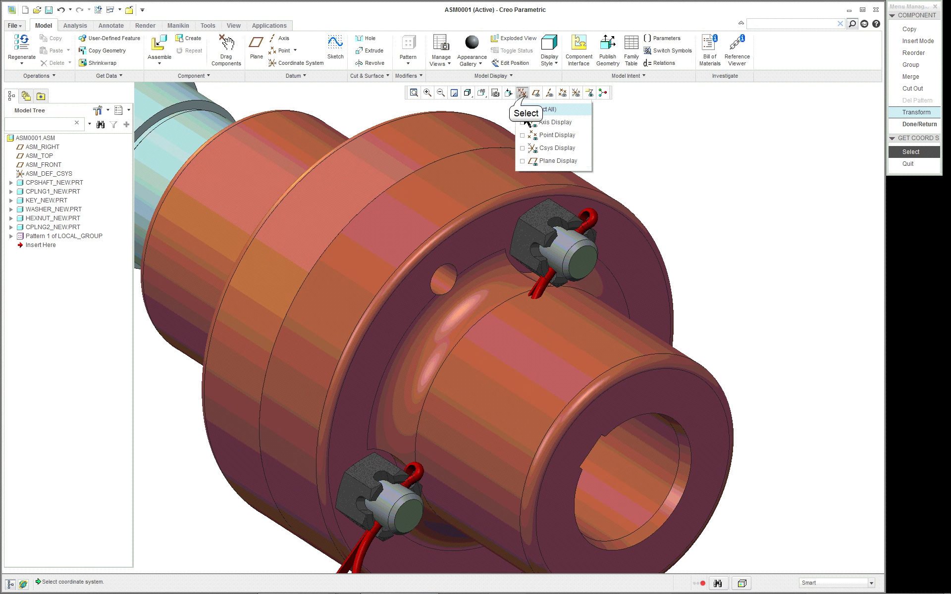
left_click(543, 147)
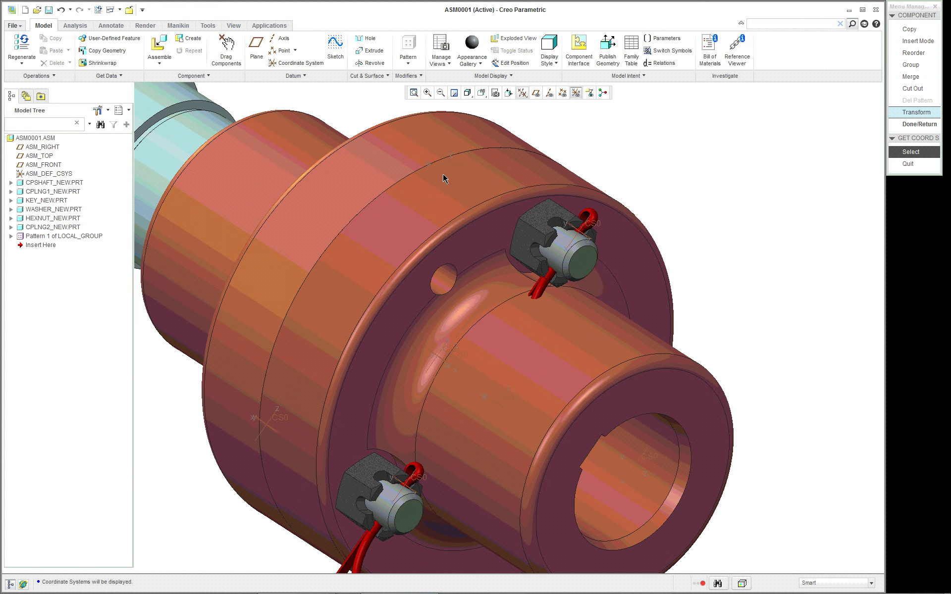
mouse_move(442, 173)
middle_mouse_down()
mouse_move(476, 243)
mouse_move(449, 229)
middle_mouse_up()
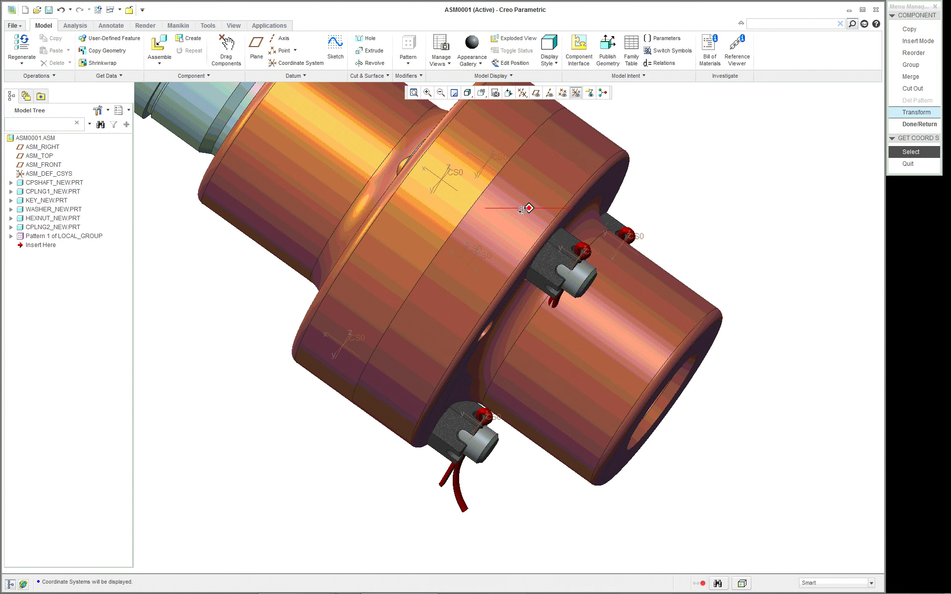
mouse_move(522, 210)
middle_mouse_down("ctrl")
mouse_move(510, 209)
mouse_move(581, 268)
mouse_move(569, 278)
middle_mouse_up("ctrl")
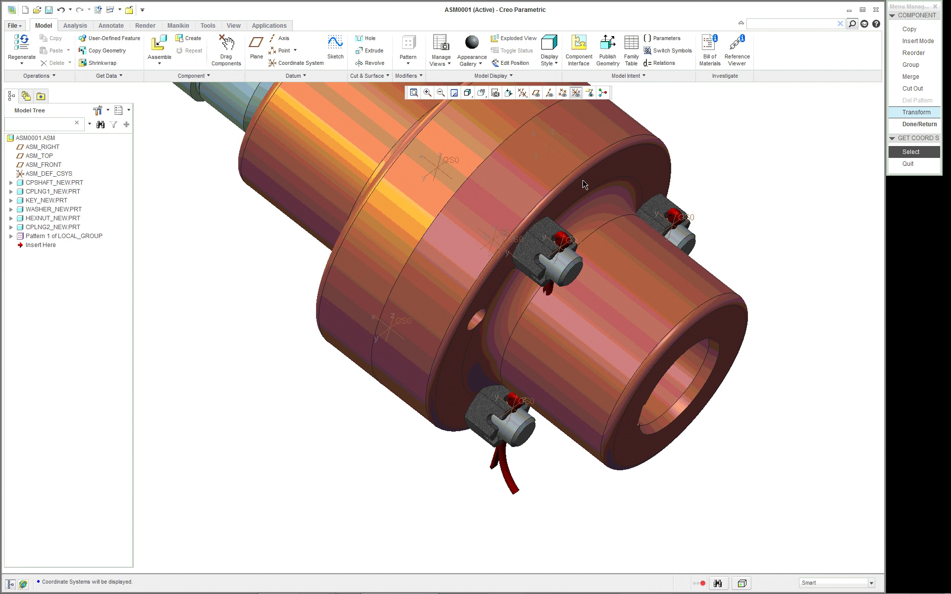
left_click(449, 163)
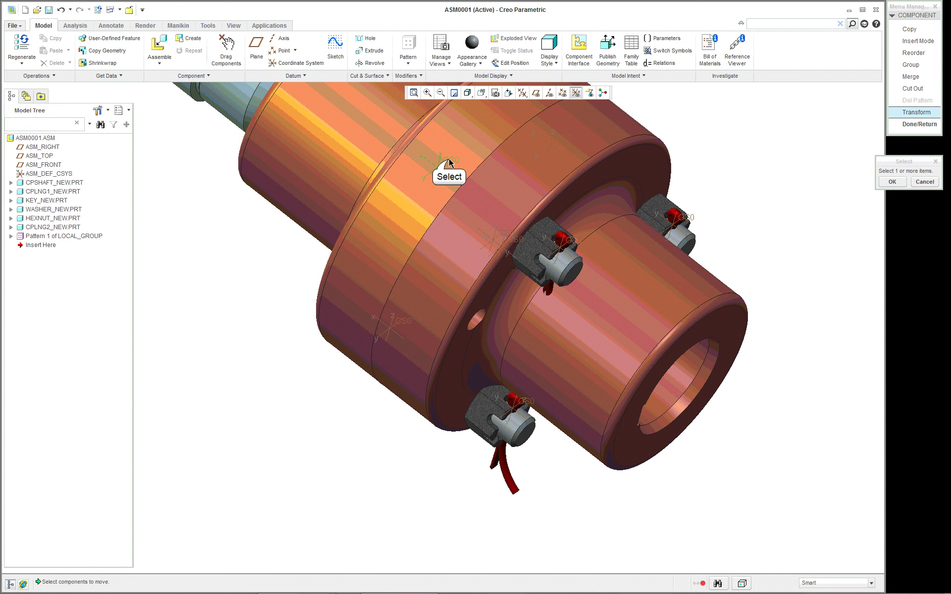
Rotate the bolt 145° about the X axis of its coordinate system, finish the transform and regenerate the assembly.
scroll(820, 209, "up", 3)
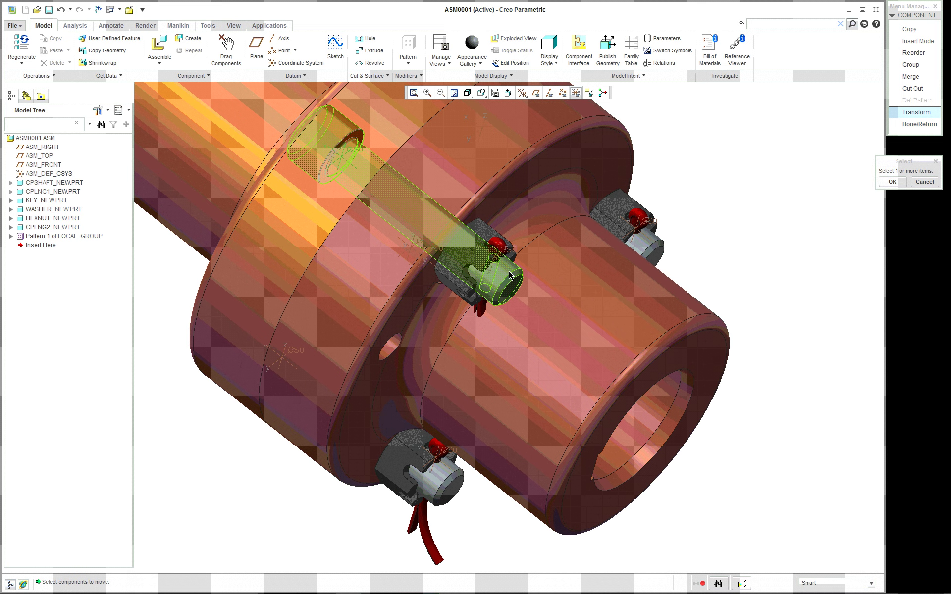
left_click(509, 270)
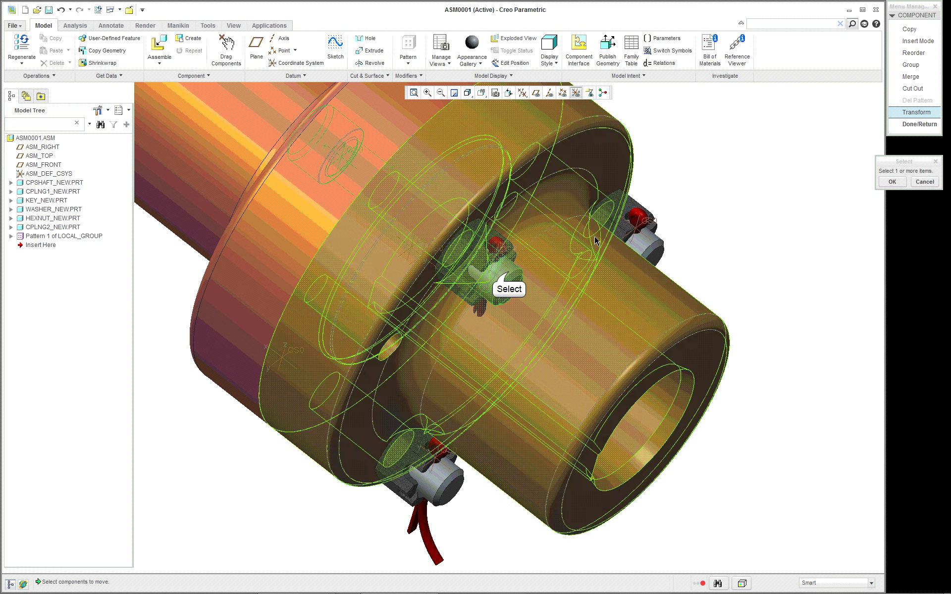
left_click(891, 182)
left_click(911, 60)
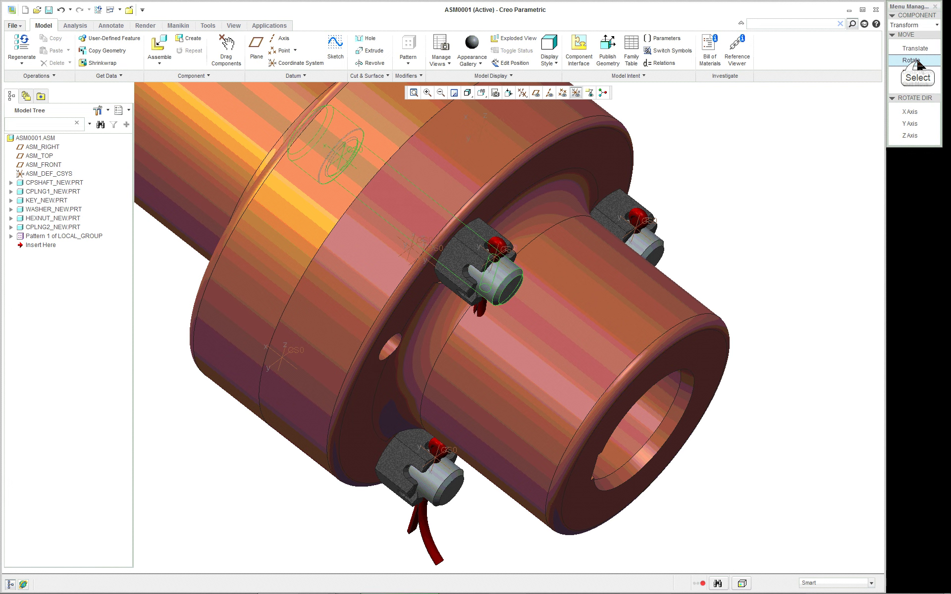
scroll(303, 154, "down", 4)
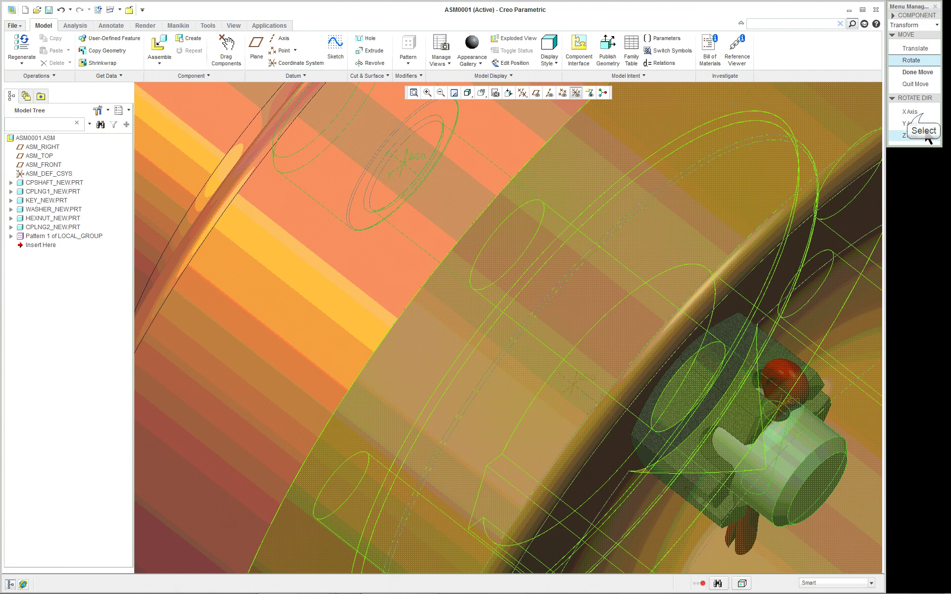
left_click(924, 136)
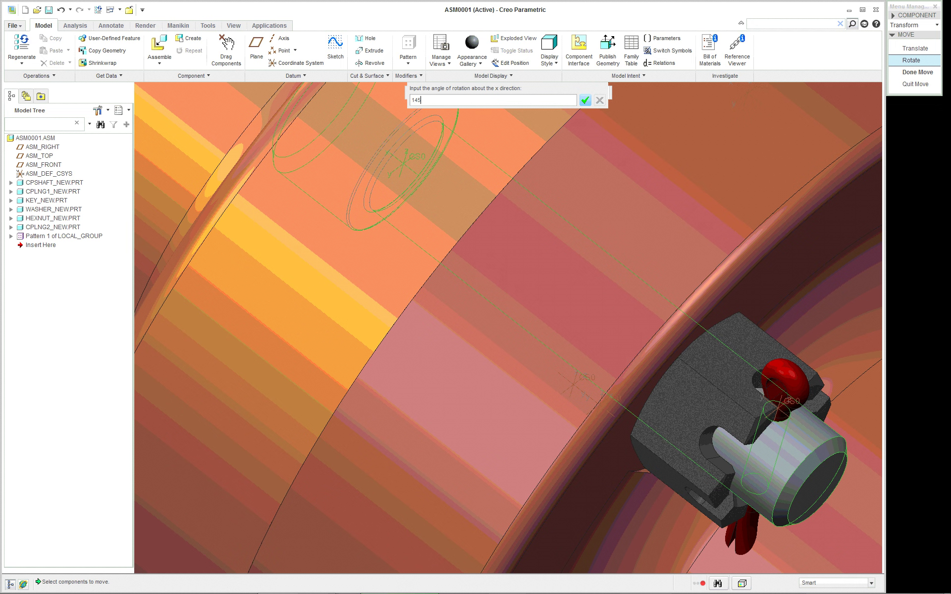
left_click(586, 100)
left_click(918, 72)
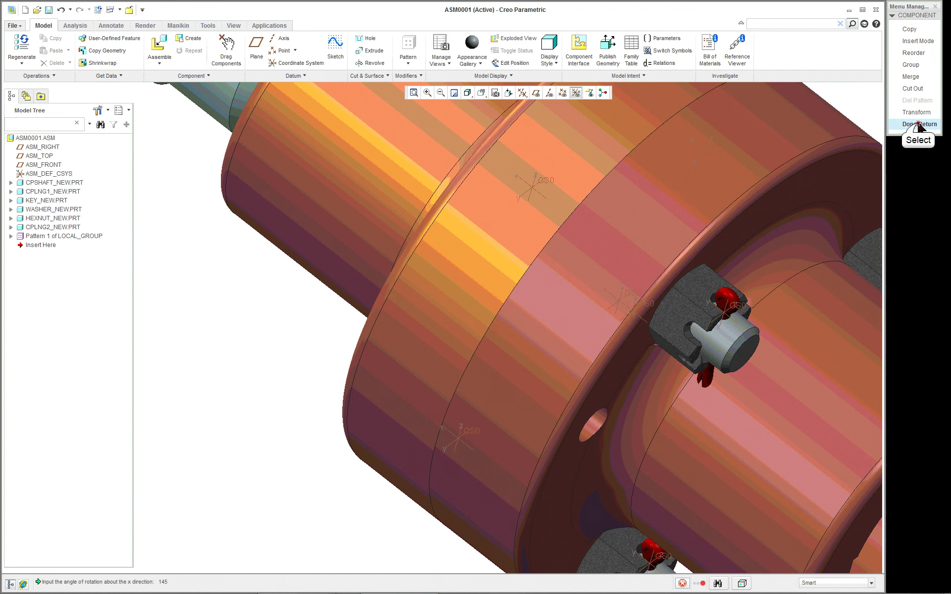
left_click(918, 124)
left_click(22, 50)
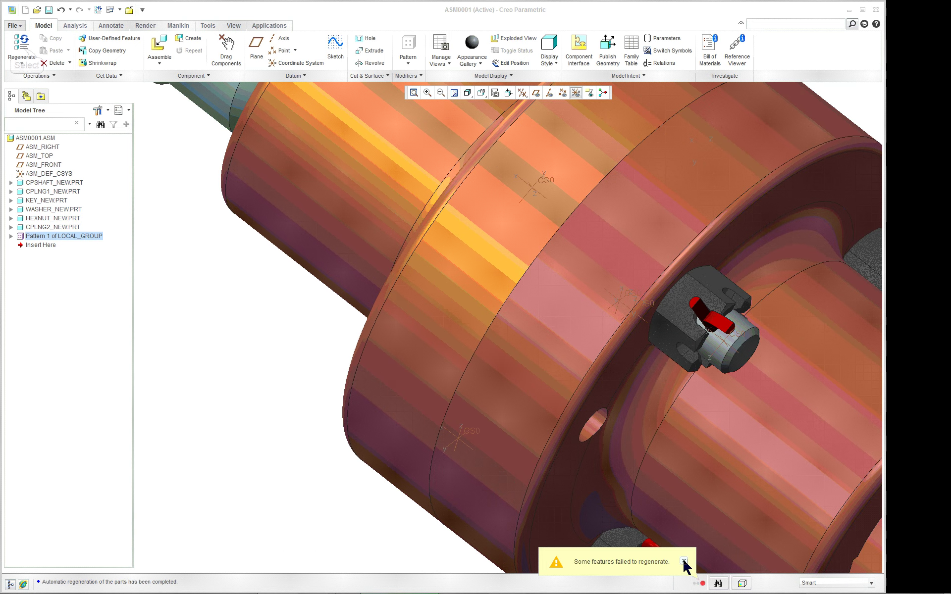
left_click(684, 561)
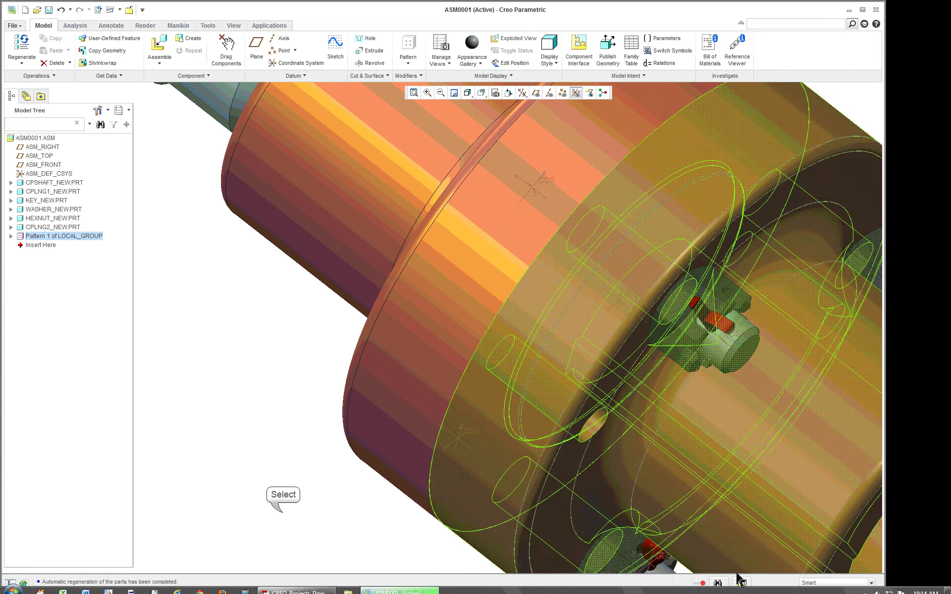
left_click(286, 516)
Examine the rotated bolt with its slotted nut and cotter pin against the coupling from the front and close up.
scroll(723, 492, "down", 3)
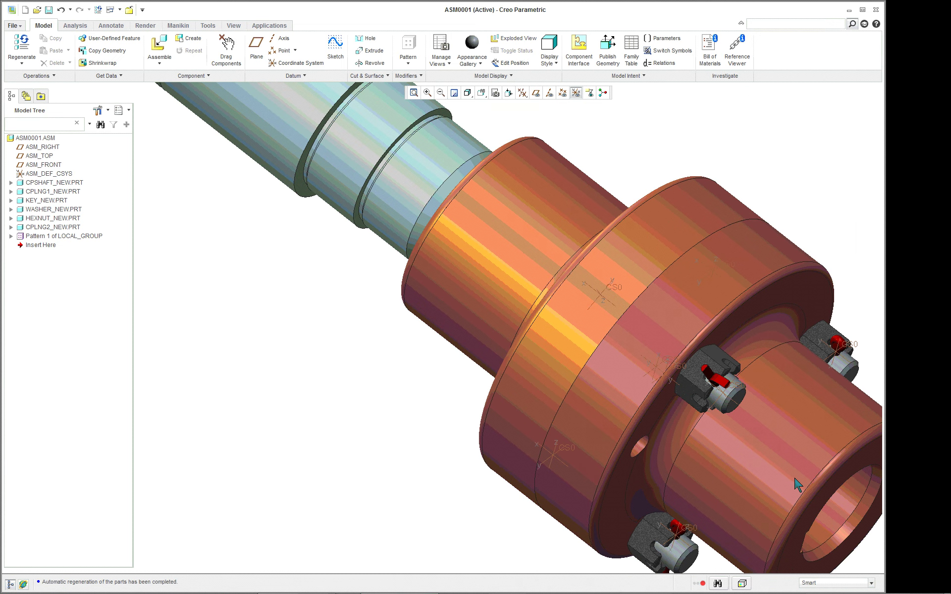
middle_click_drag(798, 485, 836, 458)
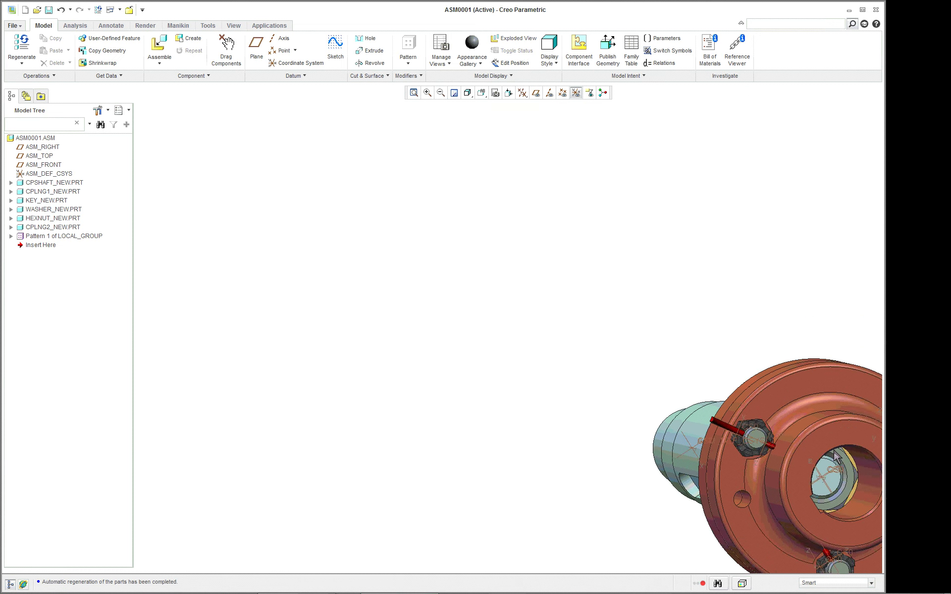
scroll(836, 457, "up", 5)
scroll(835, 462, "down", 8)
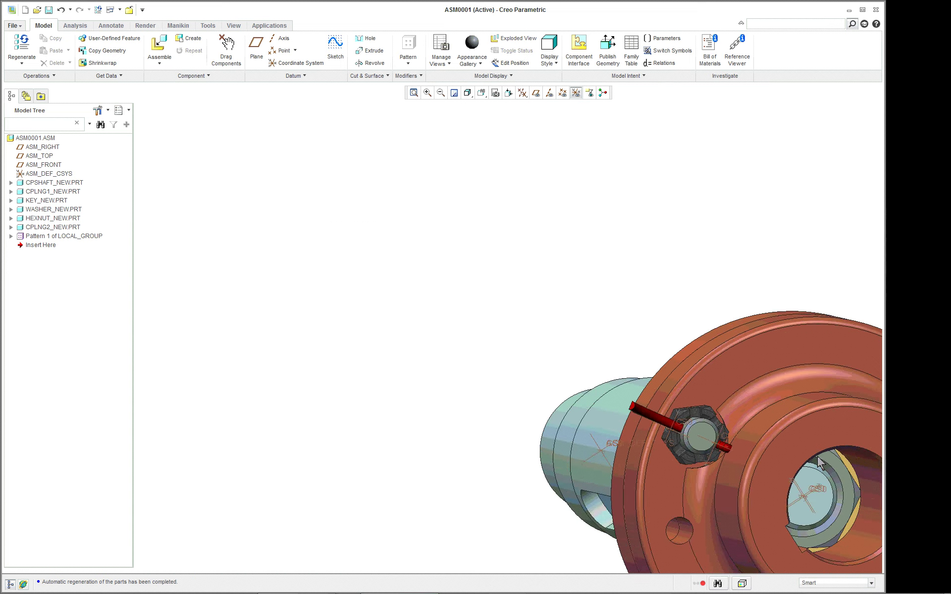
scroll(864, 539, "up", 4)
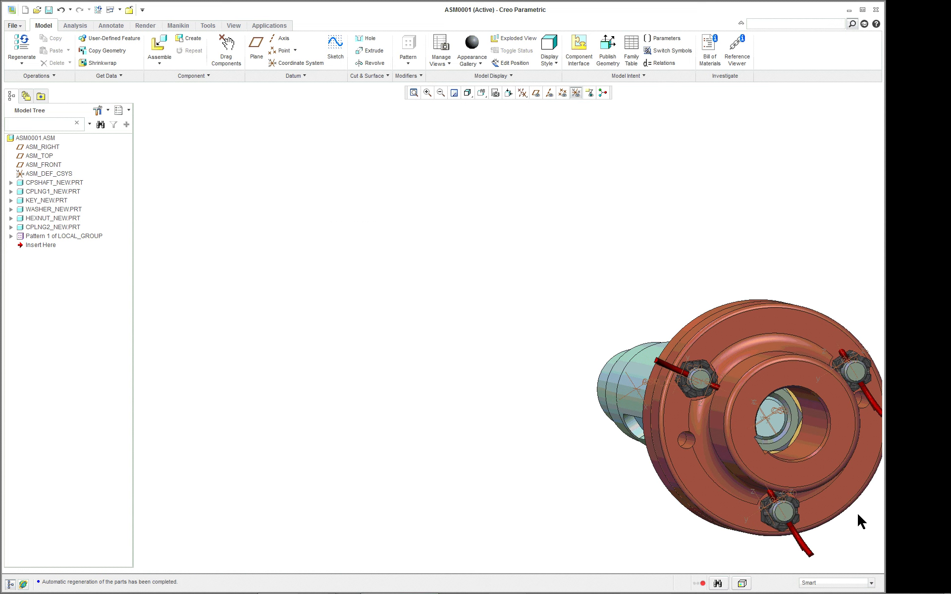
scroll(807, 386, "up", 4)
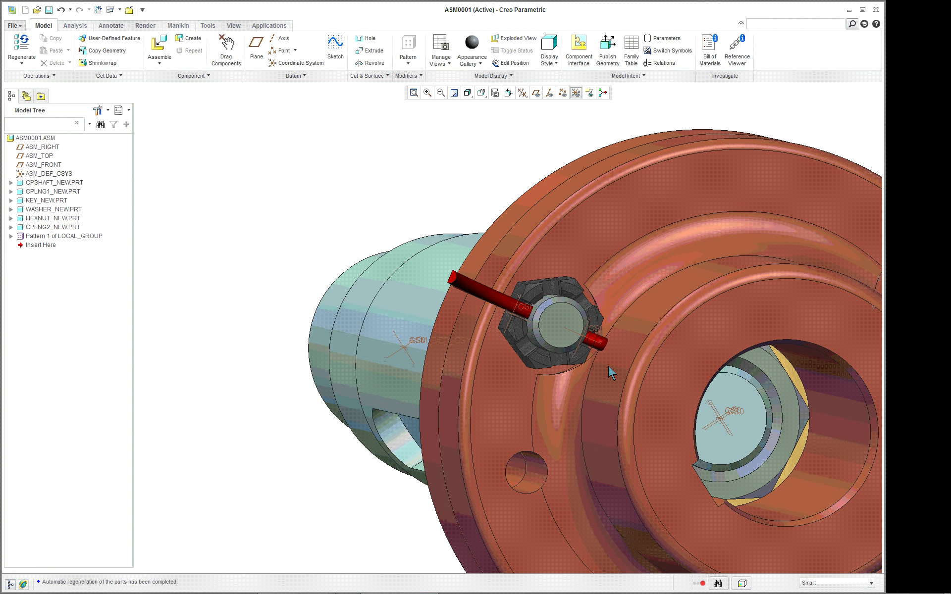
middle_click_drag(608, 367, 626, 376)
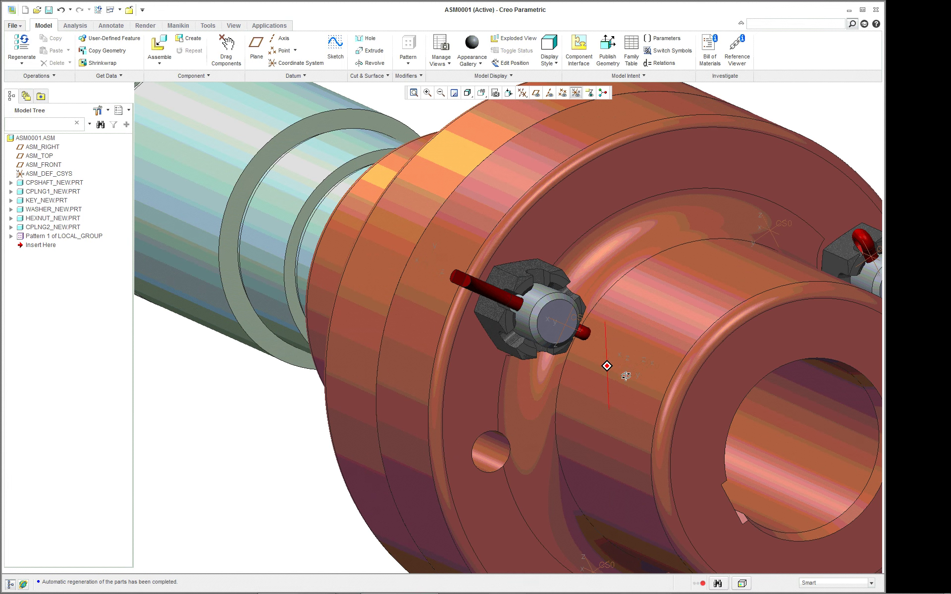
scroll(655, 349, "up", 2)
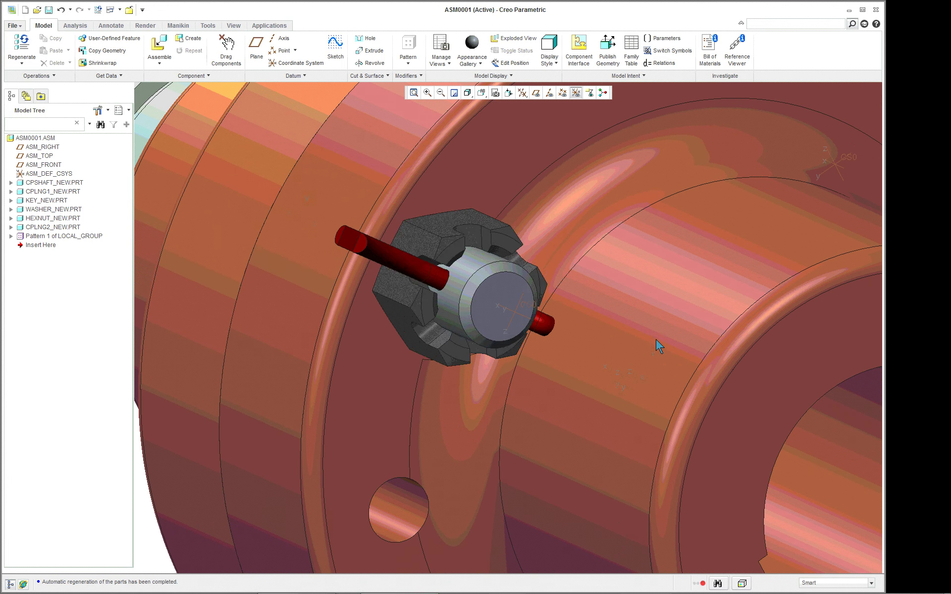
Inspect the cotter pin seated in the slotted nut up close, and review the bolted flange within the whole assembly.
scroll(594, 313, "up", 3)
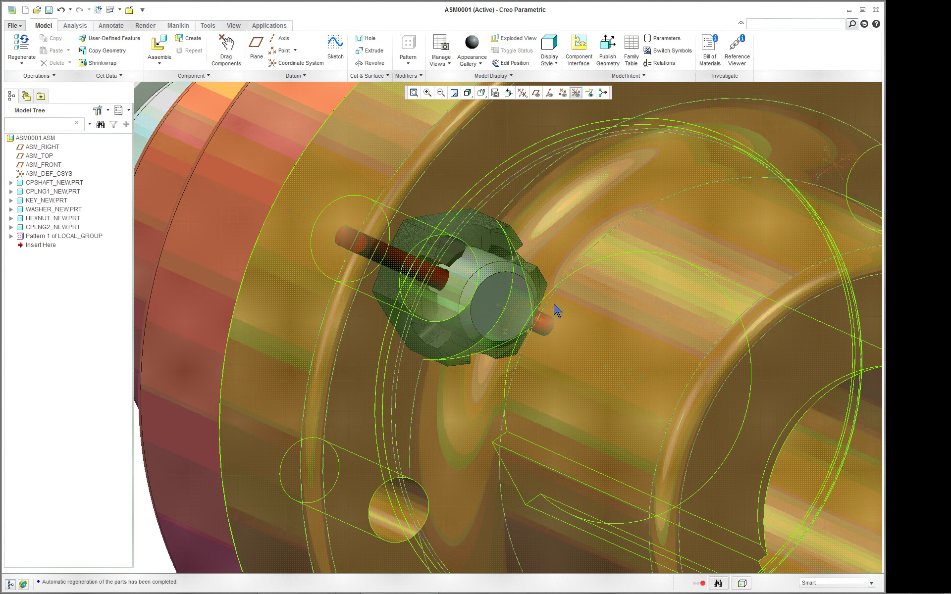
scroll(554, 375, "down", 3)
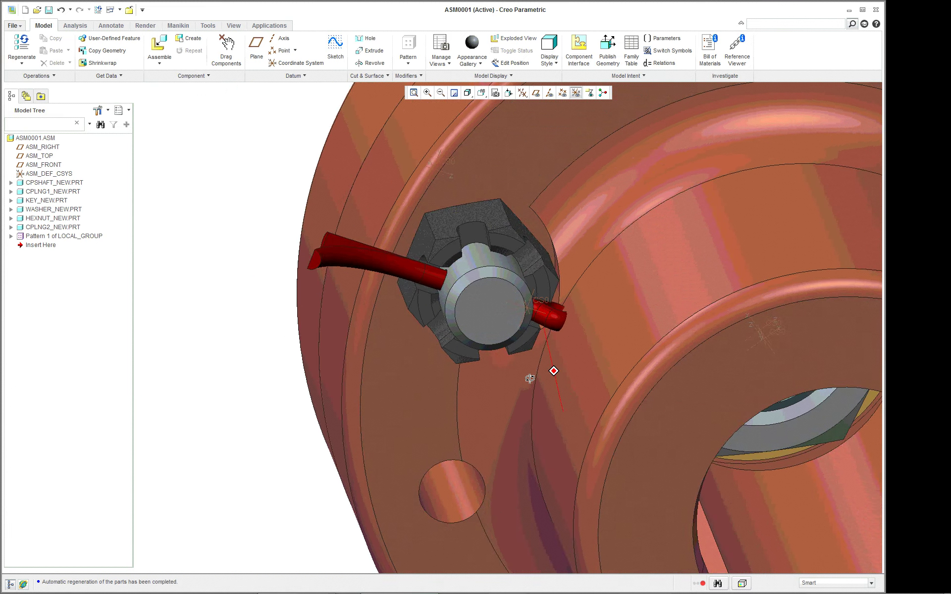
scroll(553, 372, "up", 7)
scroll(617, 307, "down", 8)
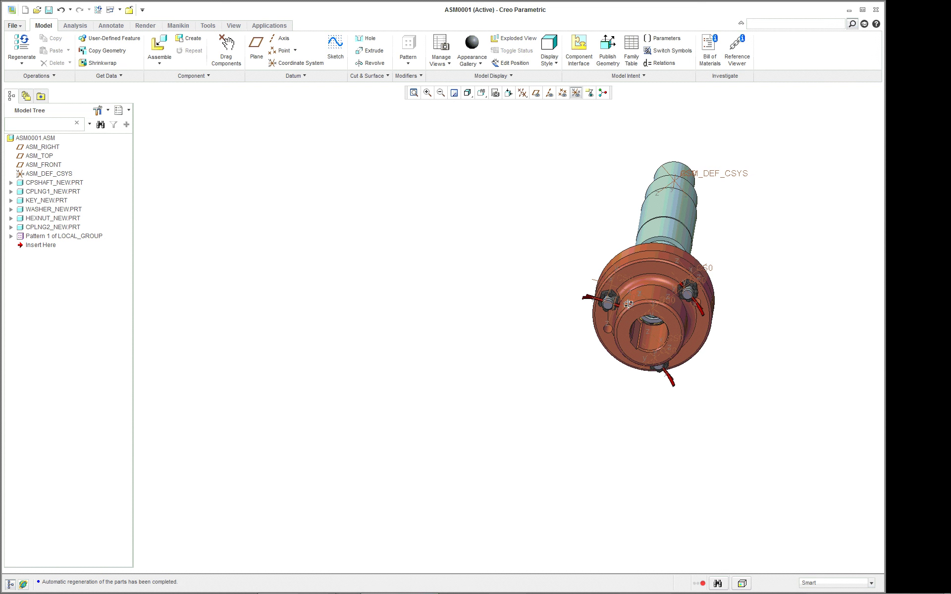
key("ctrl+d")
middle_click_drag(666, 314, 665, 286)
scroll(656, 246, "down", 2)
scroll(661, 232, "up", 3)
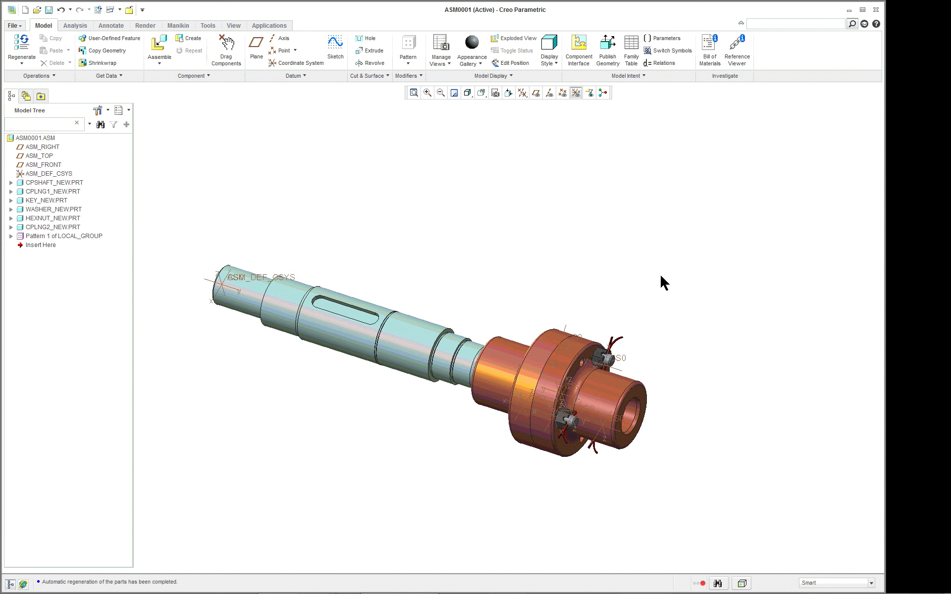
Hide the coordinate systems and show the spin center in the assembly view.
left_click(481, 93)
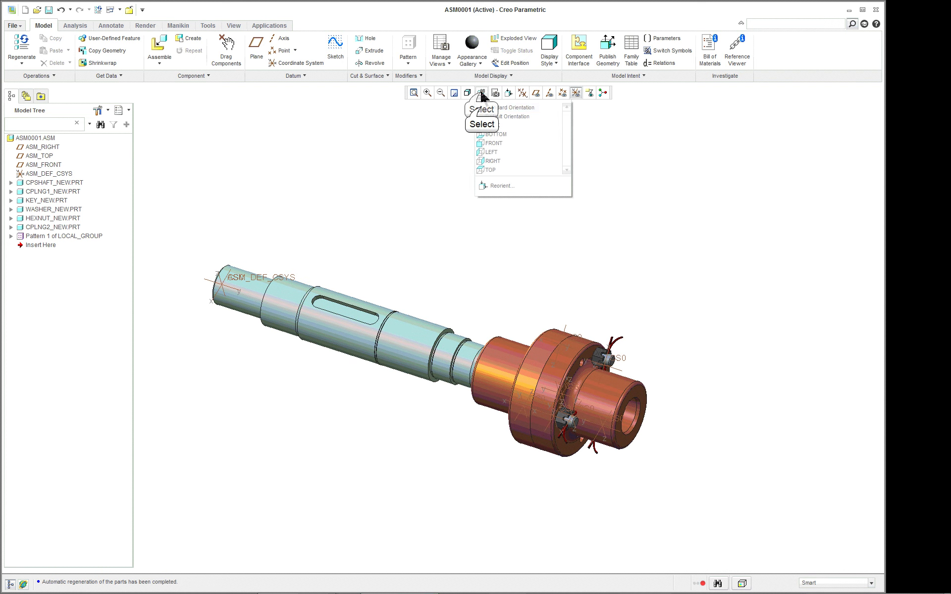
left_click(485, 112)
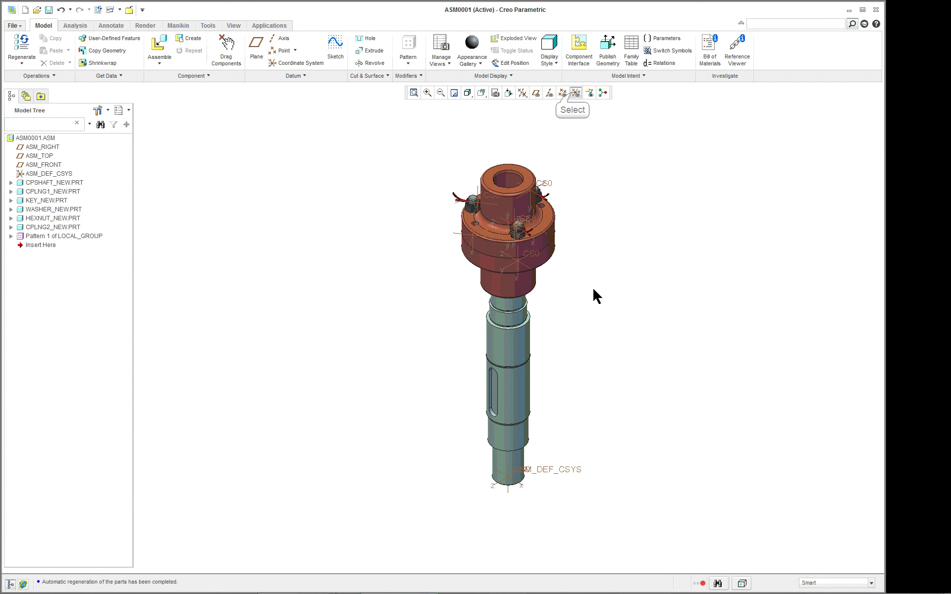
left_click(575, 94)
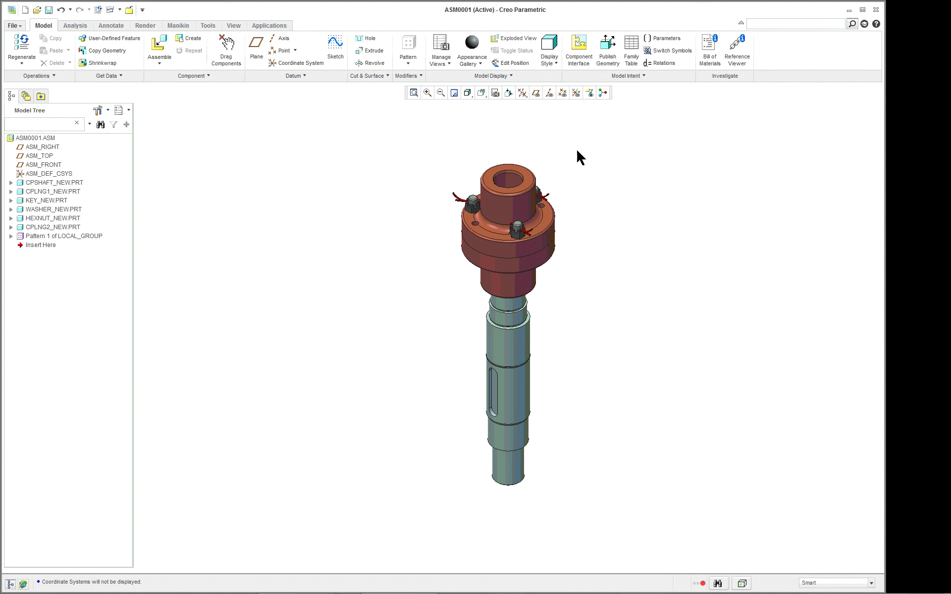
mouse_move(572, 168)
middle_mouse_down()
mouse_move(558, 189)
mouse_move(590, 163)
middle_mouse_up()
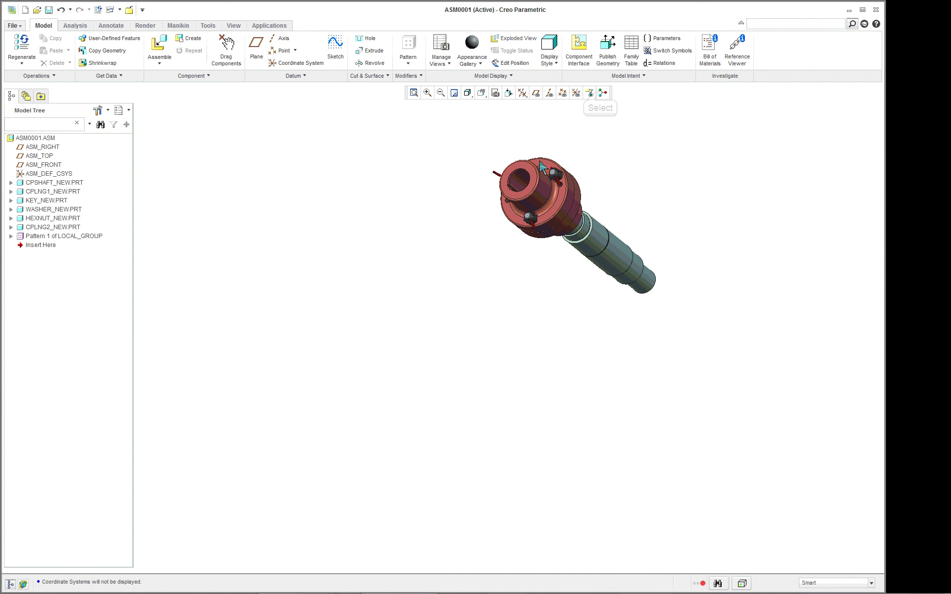
left_click(603, 94)
Orient the assembly obliquely with the coupling bore and cotter pins facing forward and the shaft extending behind.
scroll(607, 174, "up", 3)
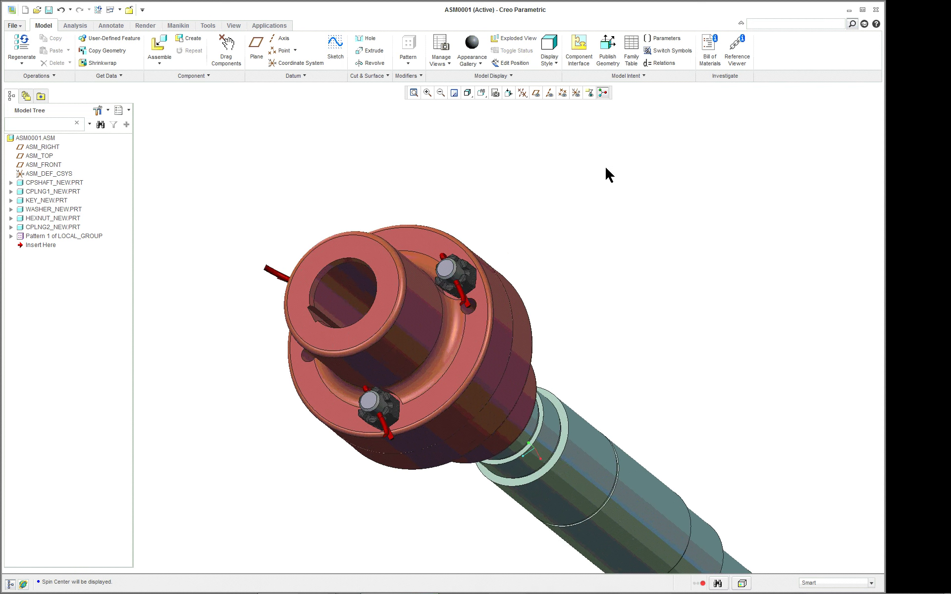
scroll(610, 198, "down", 1)
middle_click_drag(632, 284, 571, 374)
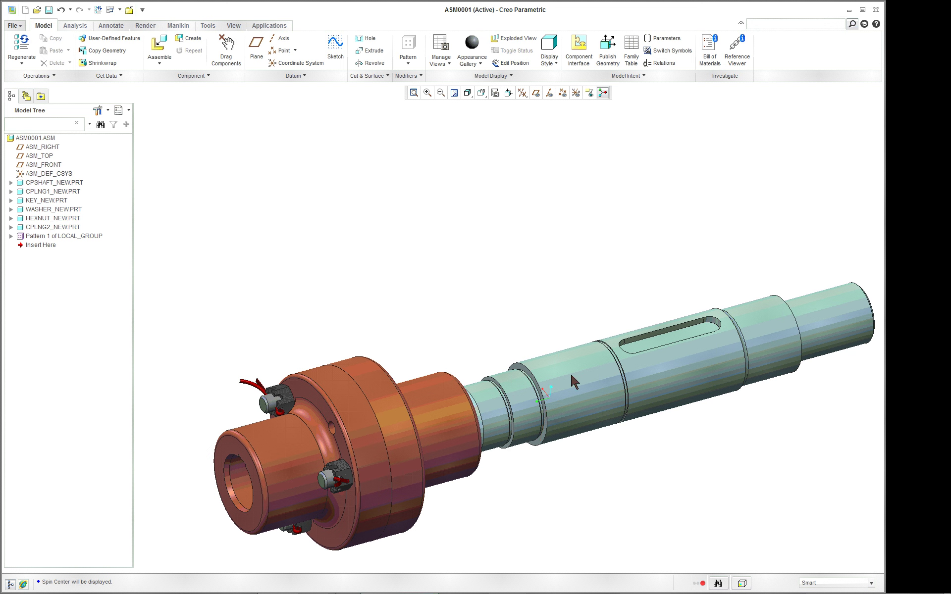
scroll(678, 415, "down", 5)
scroll(710, 528, "up", 3)
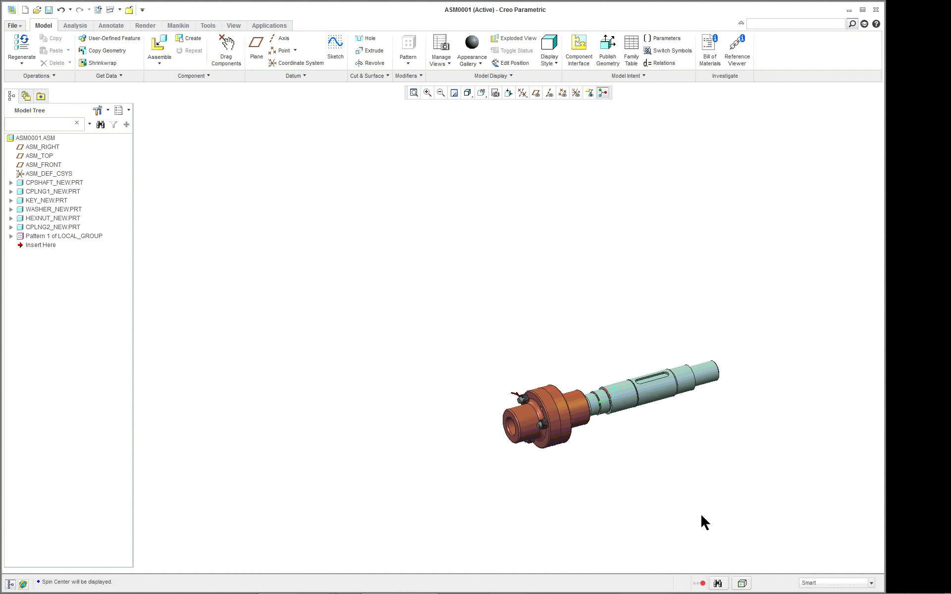
scroll(691, 498, "up", 4)
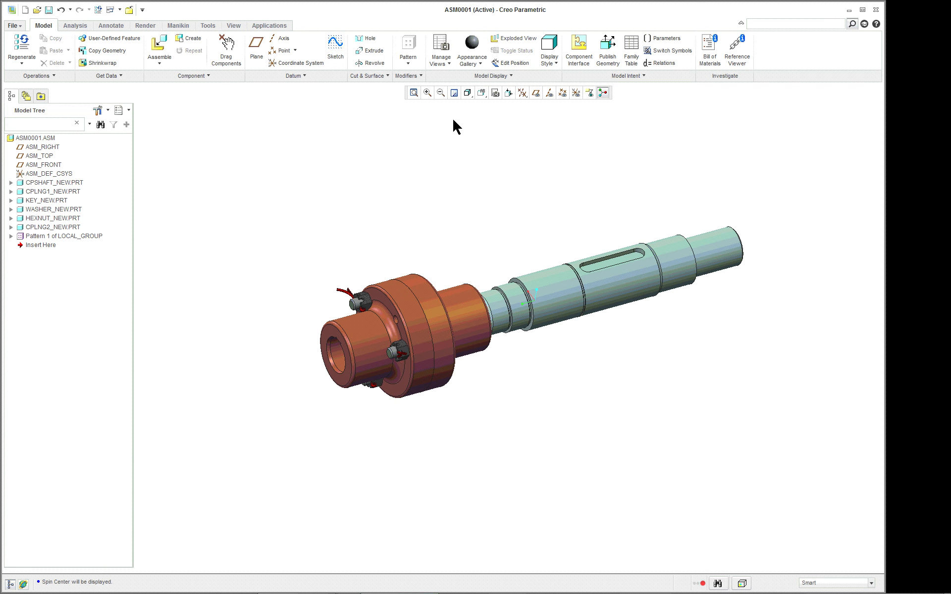
Preview the default exploded view of the assembly and turn it off again.
left_click(233, 25)
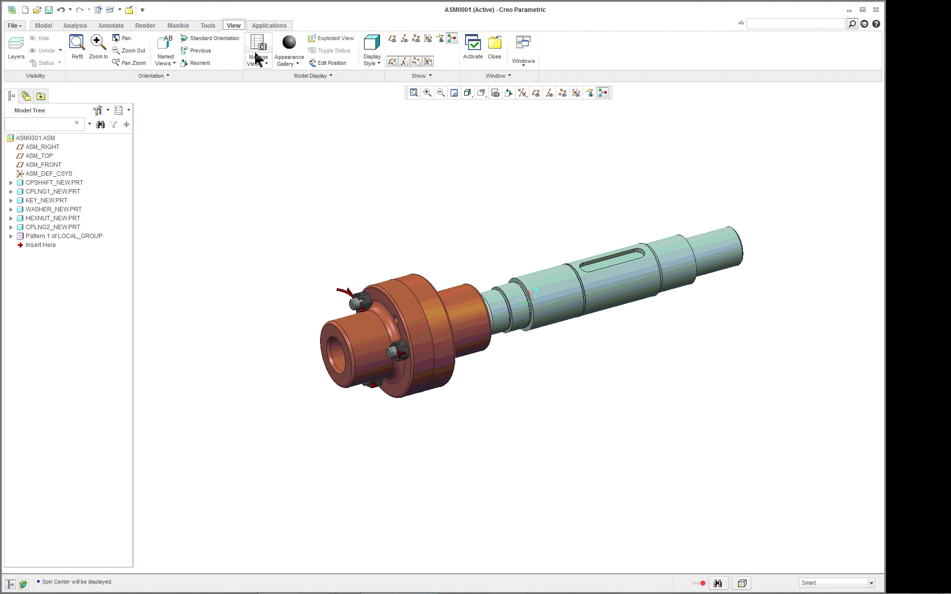
left_click(343, 40)
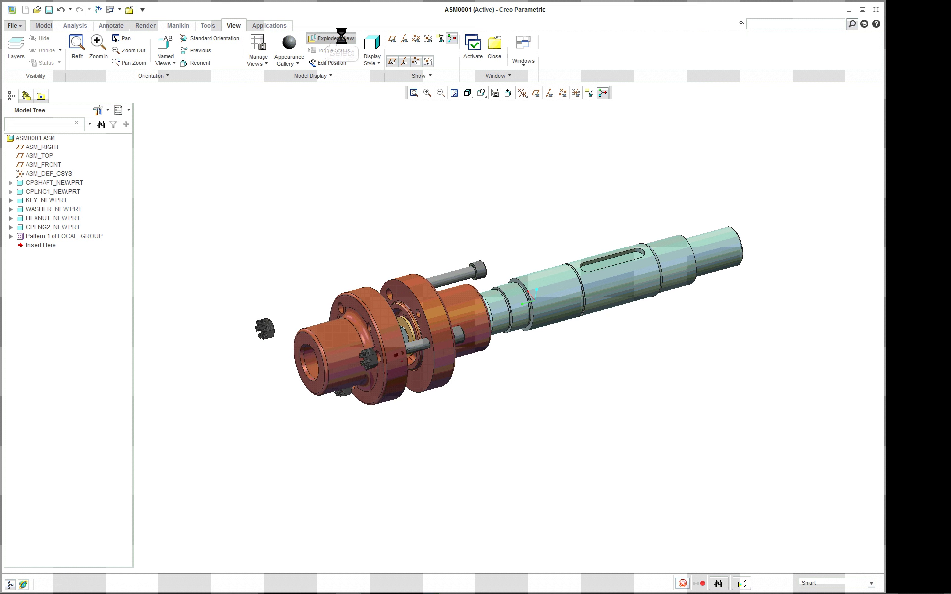
scroll(400, 391, "up", 5)
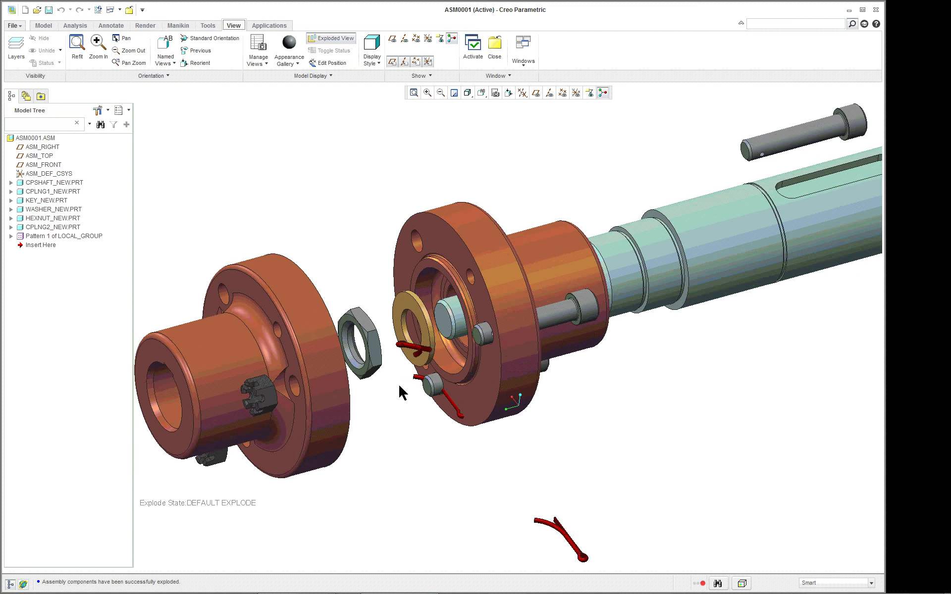
scroll(399, 386, "down", 6)
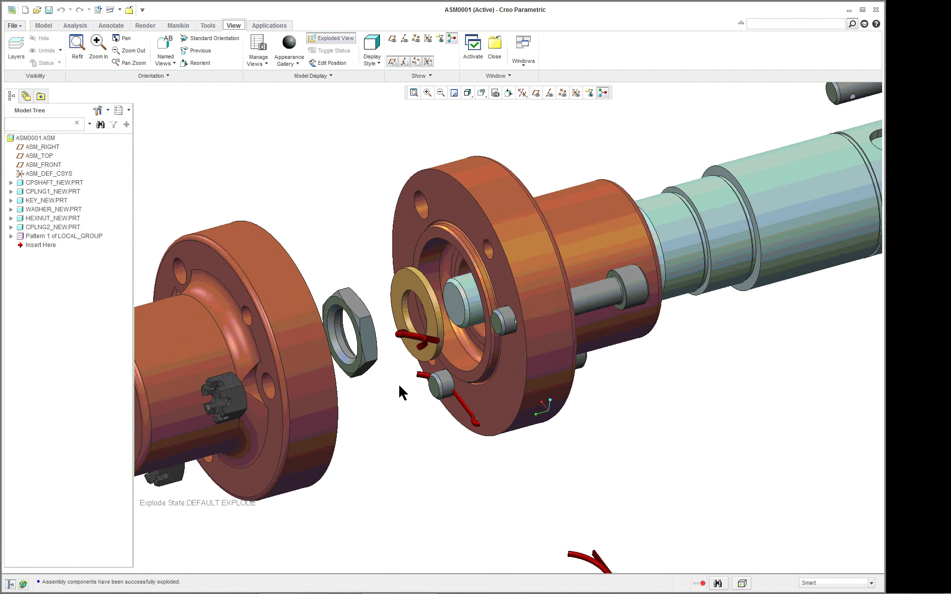
left_click(329, 38)
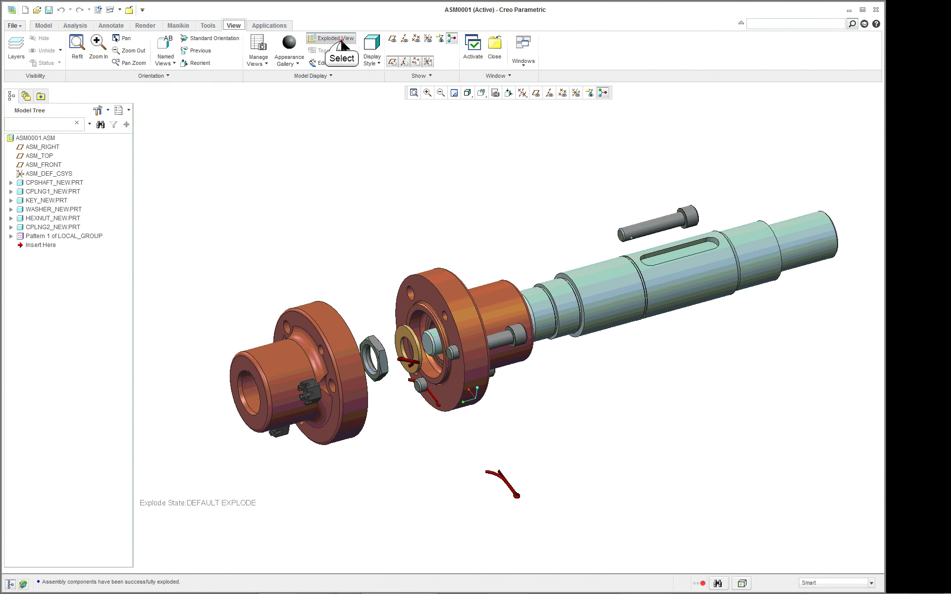
Refit the assembly and save the current orientation as a view named Ex.
left_click(260, 50)
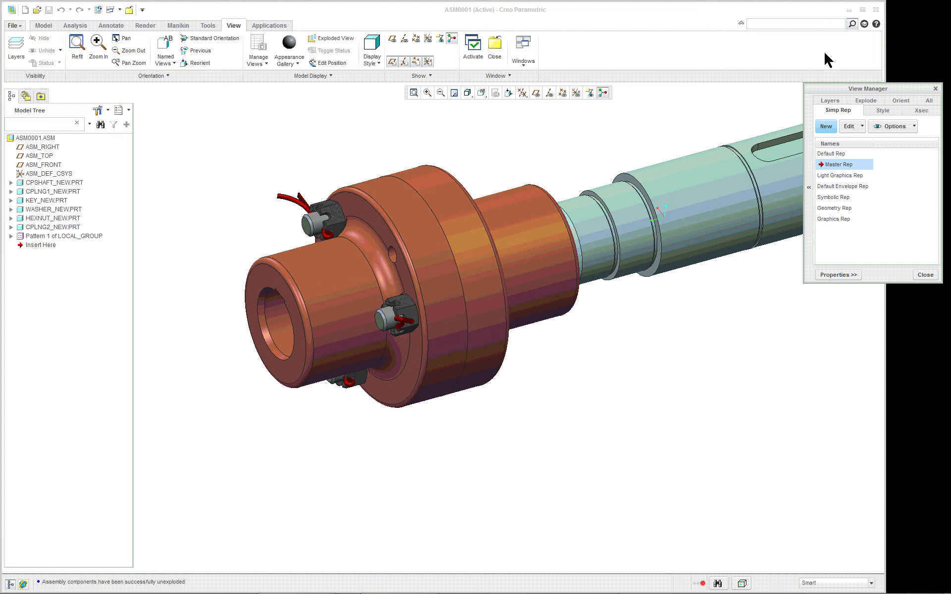
left_click(413, 93)
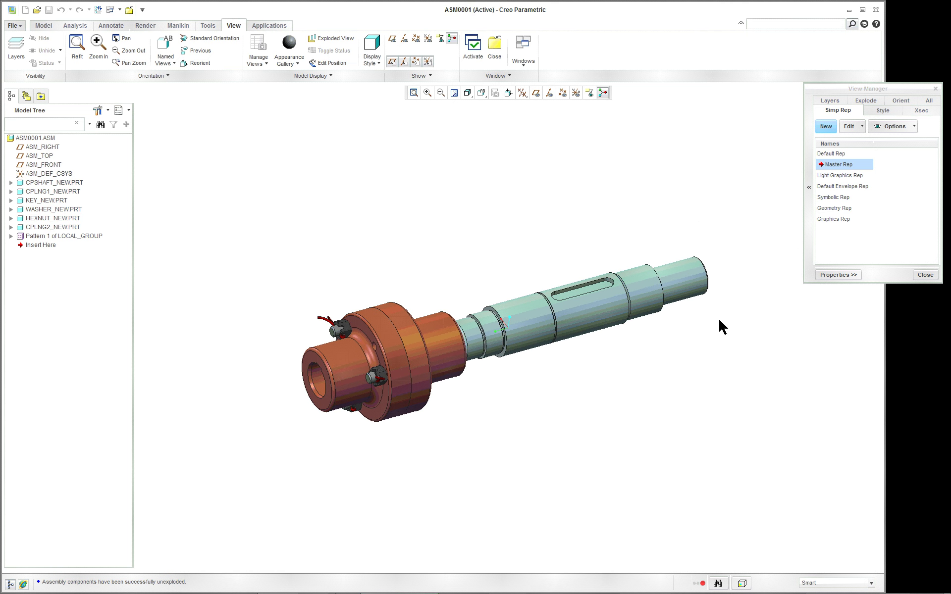
left_click(910, 100)
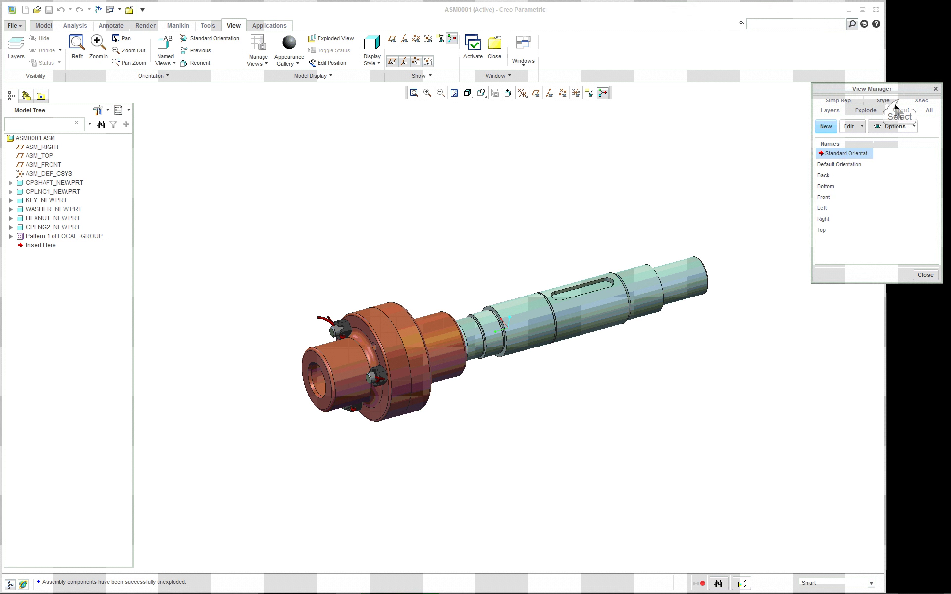
left_click(824, 127)
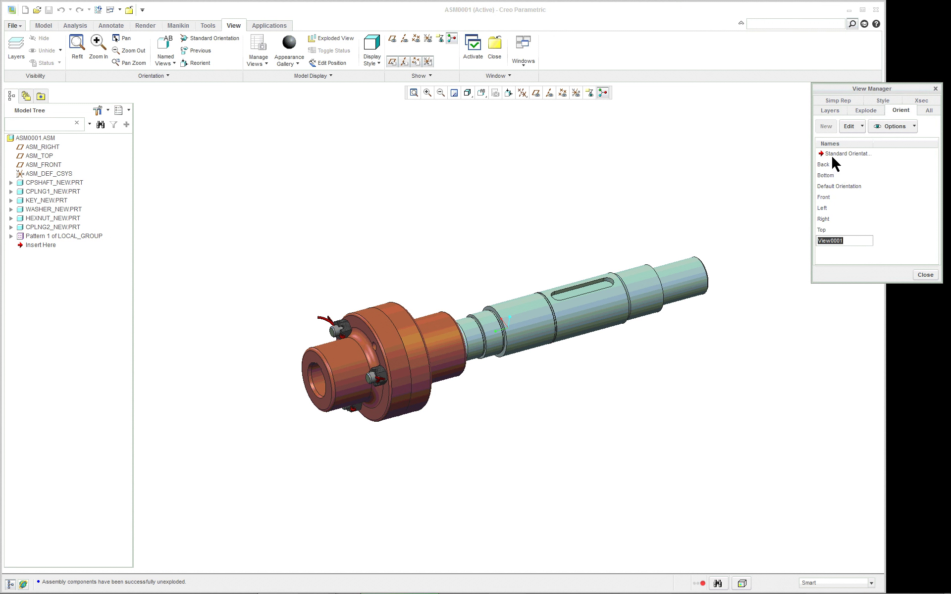
type("ex")
key("Return")
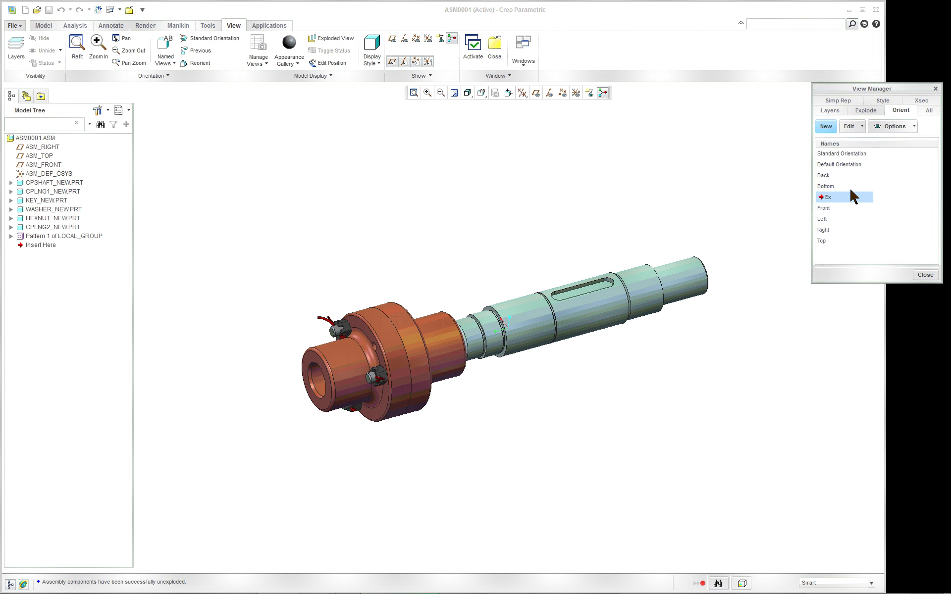
Create an explode state named Ex and open its component positions for editing.
left_click(866, 112)
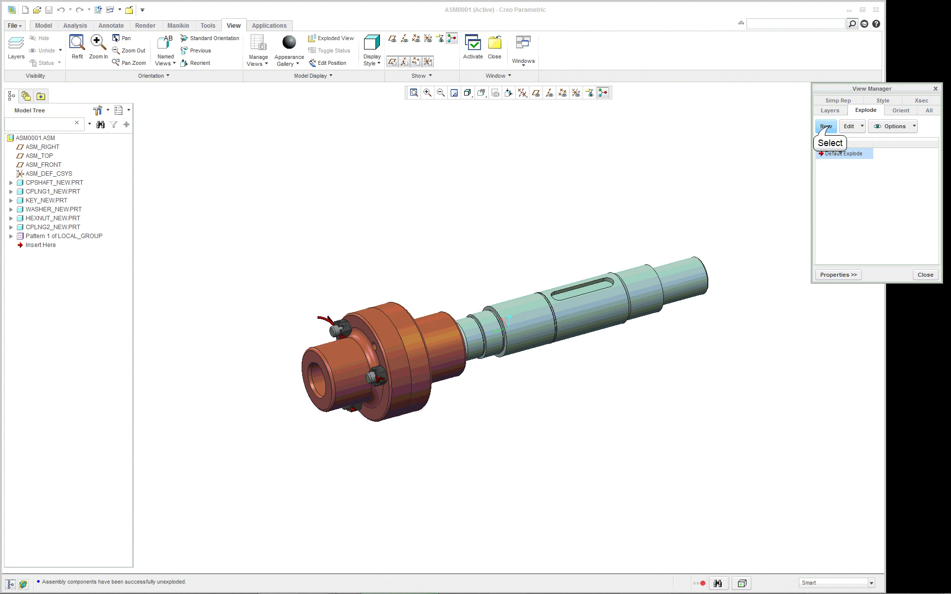
left_click(826, 126)
type("Ex")
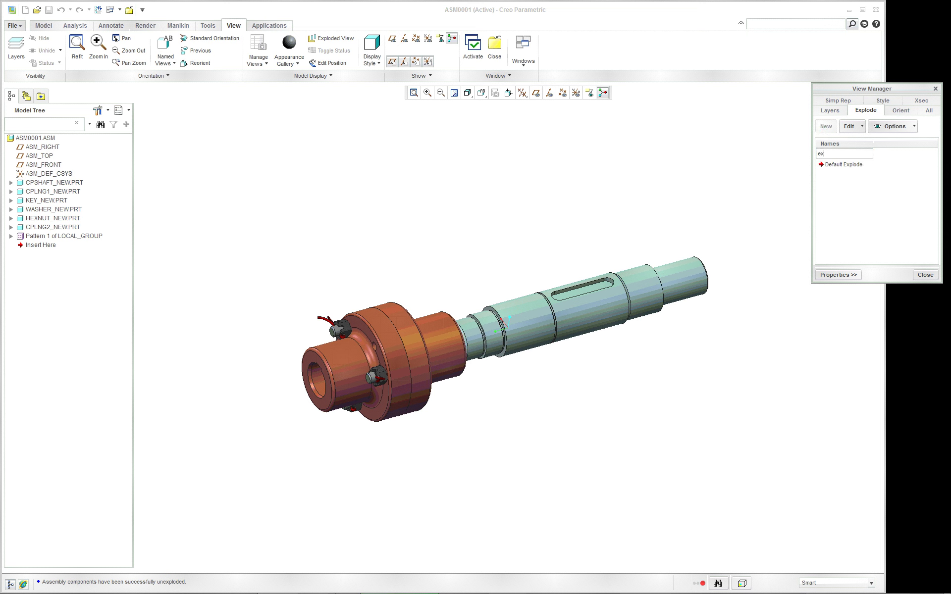
key("Return")
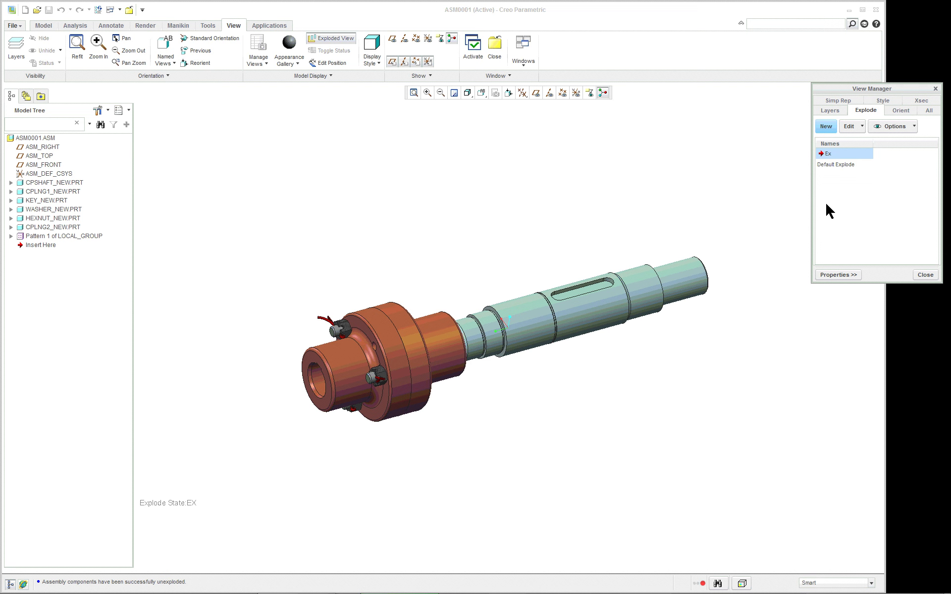
left_click(848, 275)
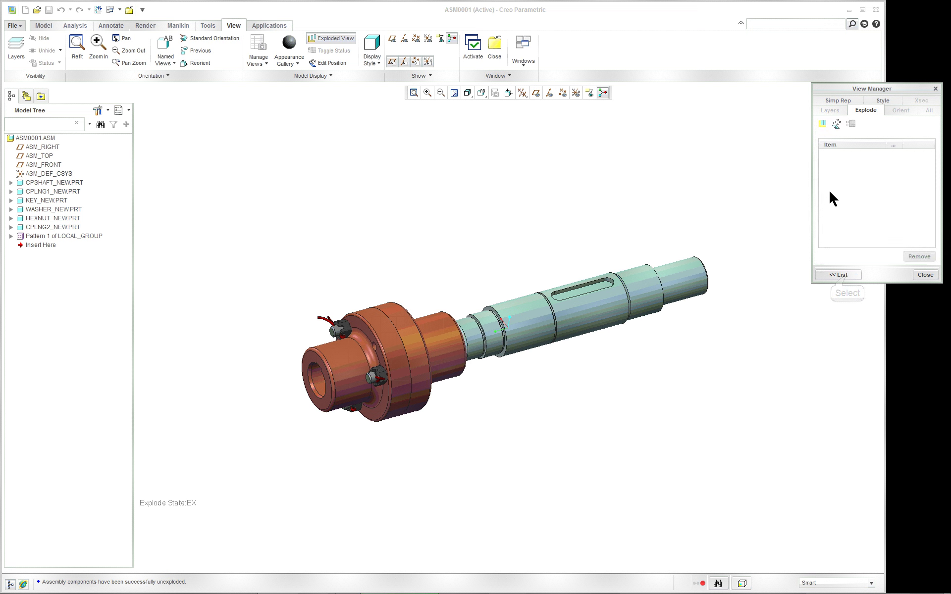
left_click(836, 124)
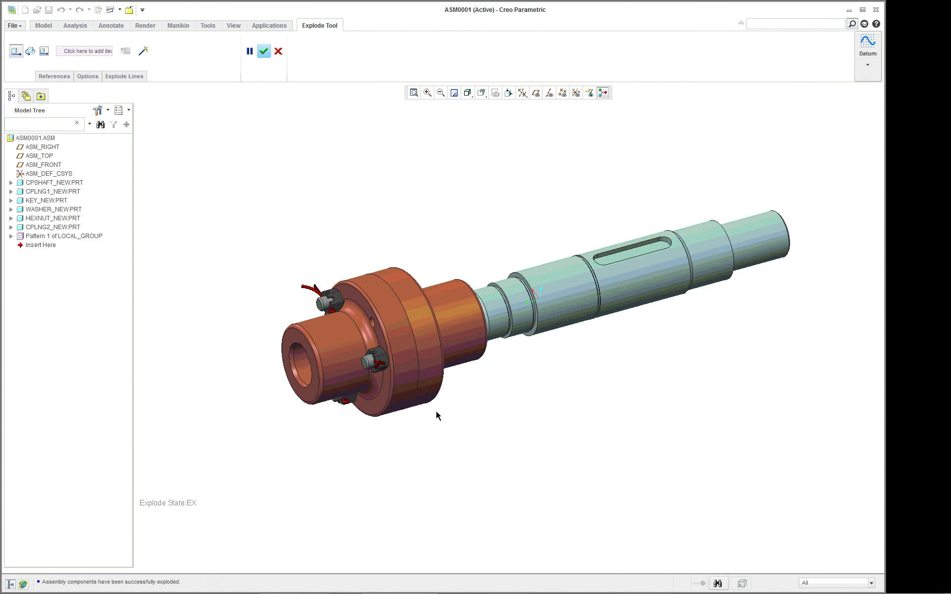
Try to pull the shaft out of the coupling along its axis, and undo the move.
left_click_drag(505, 343, 565, 300)
left_click(601, 280)
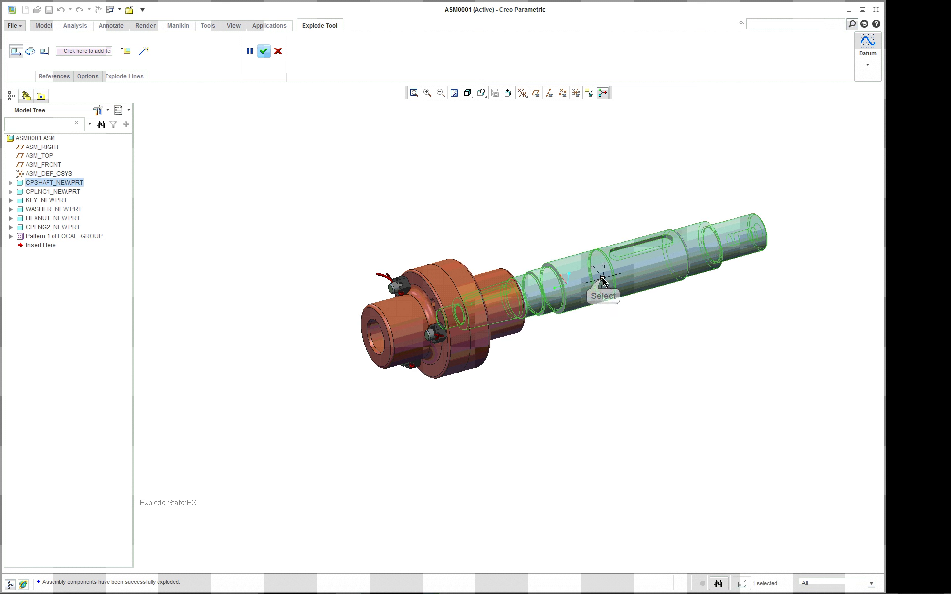
left_click_drag(609, 280, 573, 295)
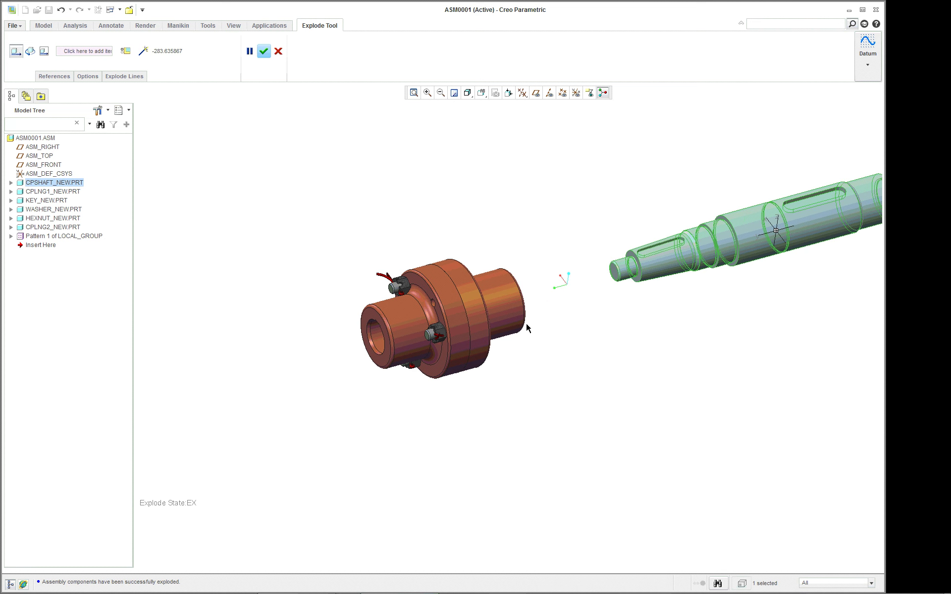
left_click(61, 10)
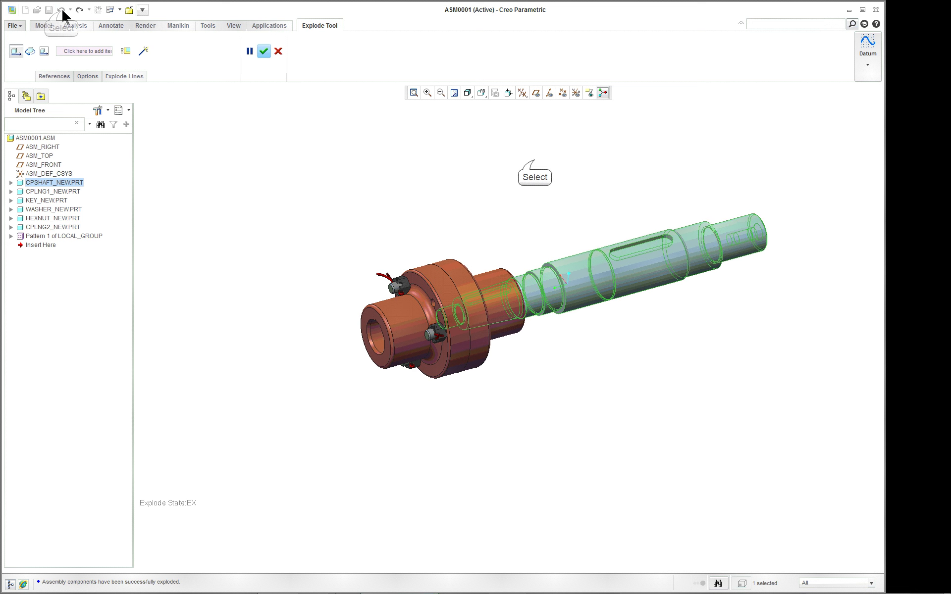
Enable Move with Children and slide the CPLNG2_NEW coupling half about 227 along the shaft axis, away from the other flange.
left_click(88, 76)
left_click(88, 140)
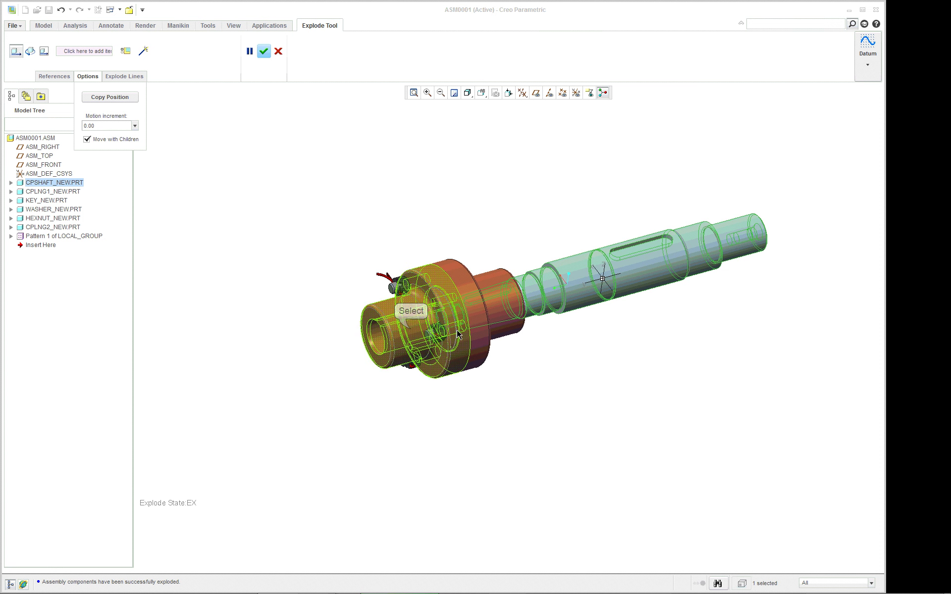
left_click(411, 329)
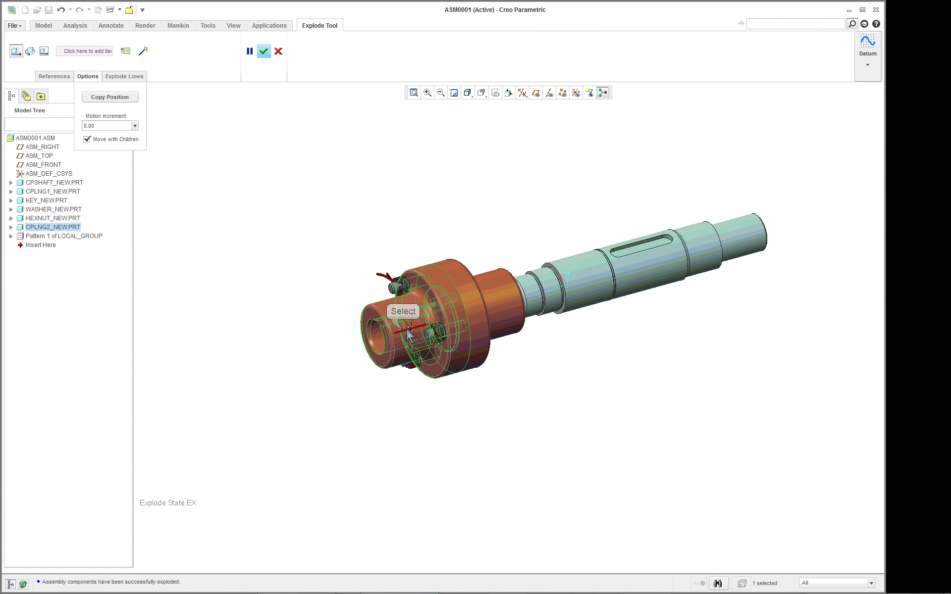
left_click_drag(404, 331, 359, 391)
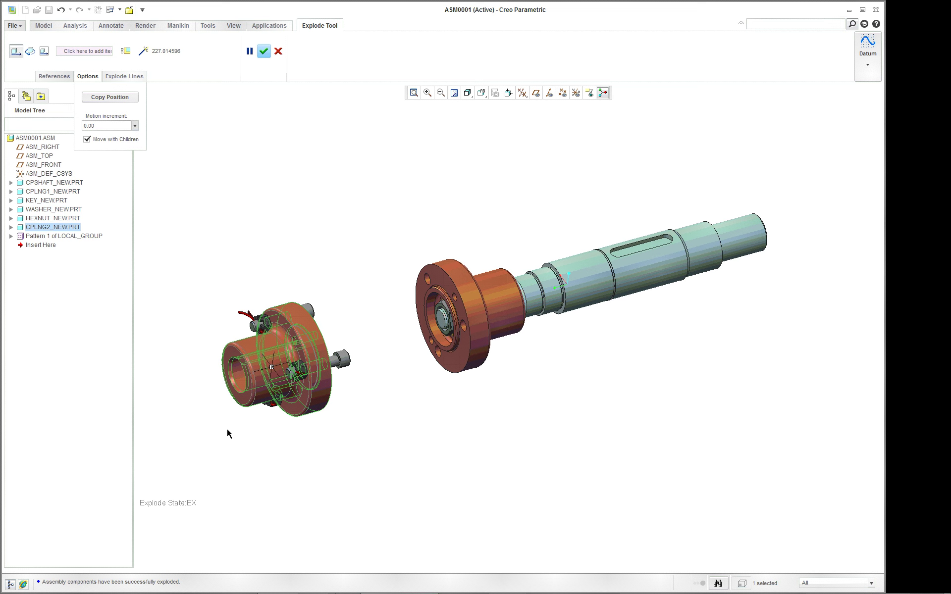
scroll(271, 420, "up", 3)
scroll(489, 401, "down", 4)
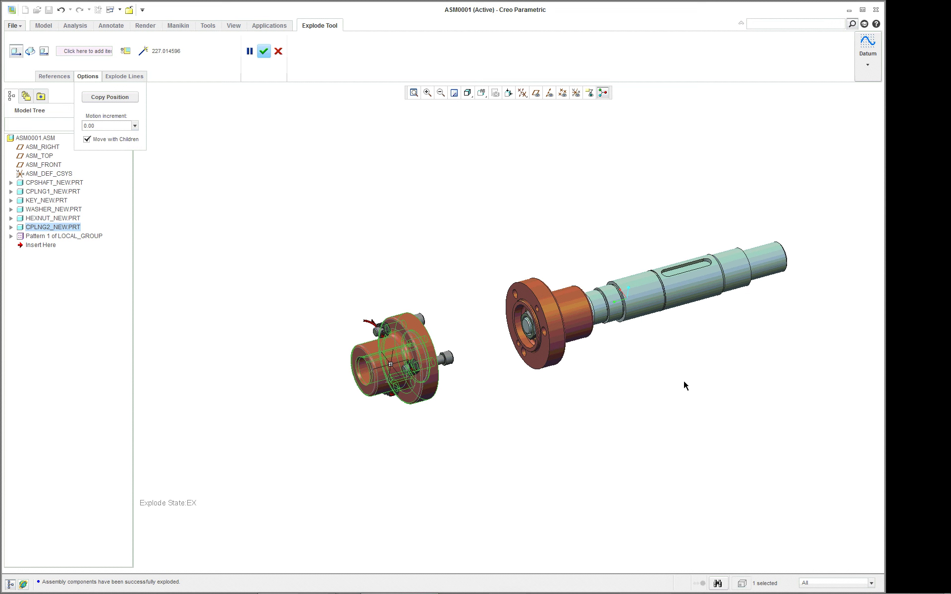
scroll(684, 385, "up", 2)
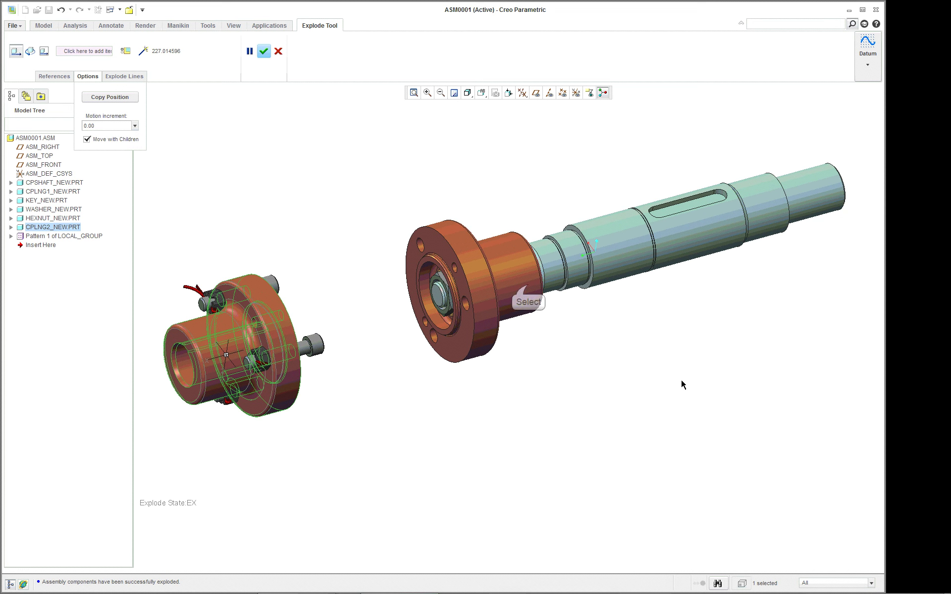
Slide the CPLNG1_NEW coupling half about 154 off the shaft along its axis, toward the other coupling half.
left_click(524, 292)
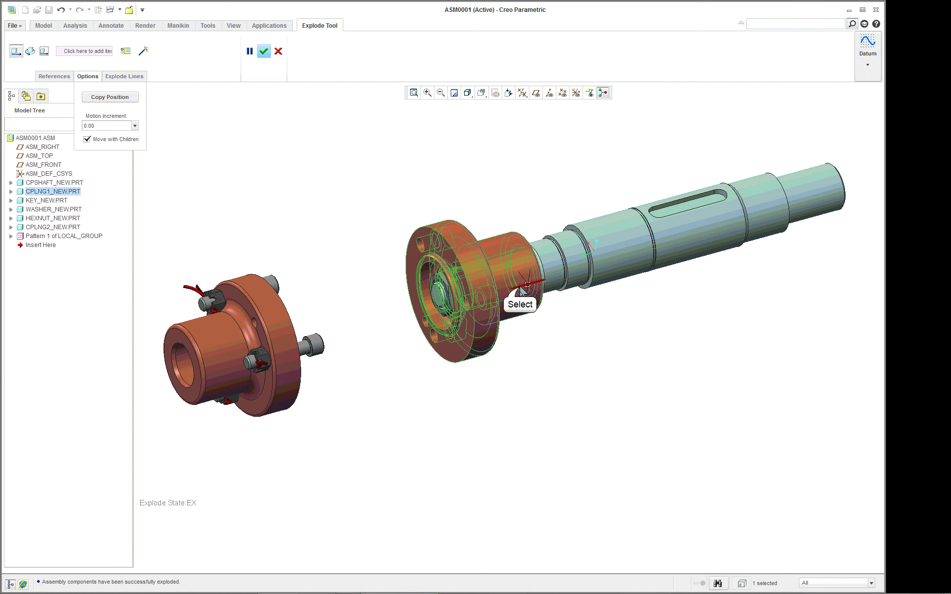
left_click_drag(524, 293, 411, 318)
scroll(531, 328, "down", 2)
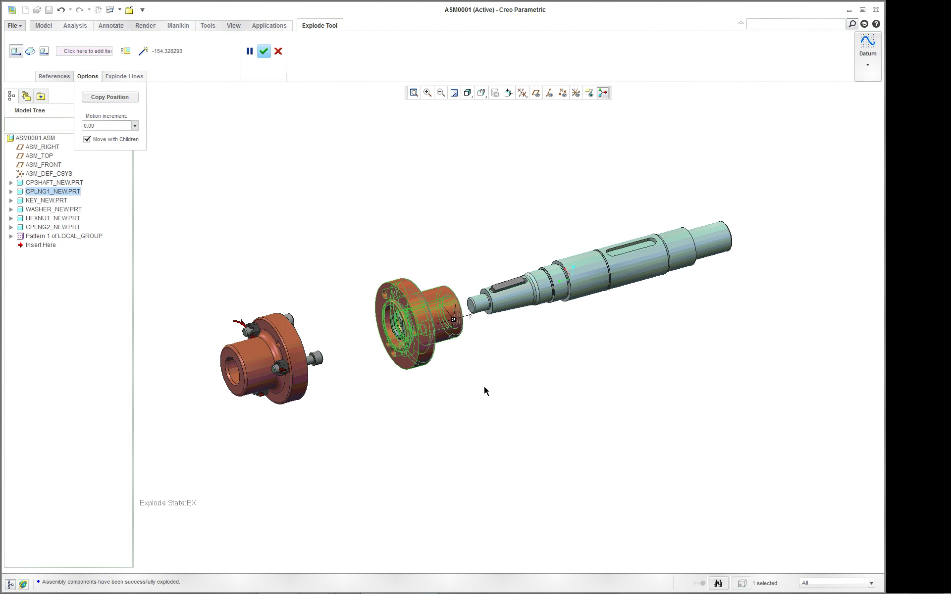
Move two of the patterned bolt groups out of the CPLNG2_NEW flange along the shaft axis, by about 135 and 82.
scroll(289, 433, "up", 3)
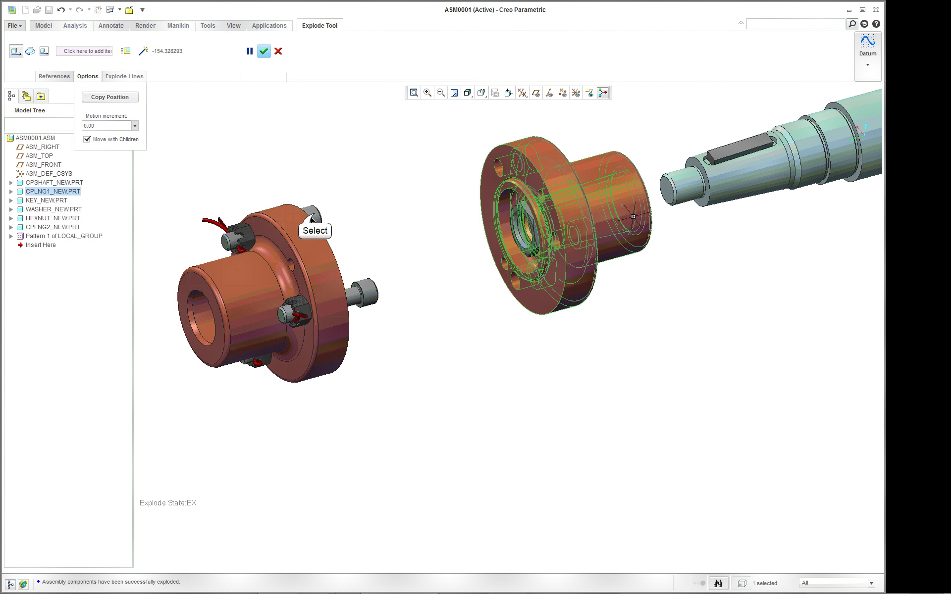
left_click(312, 218)
left_click_drag(314, 214, 458, 184)
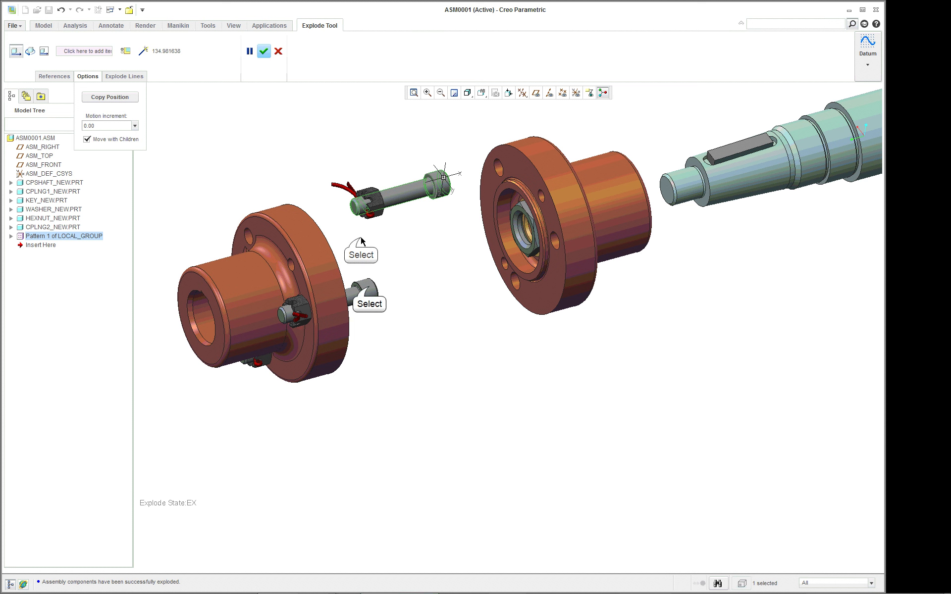
left_click(373, 290)
left_click_drag(373, 290, 447, 265)
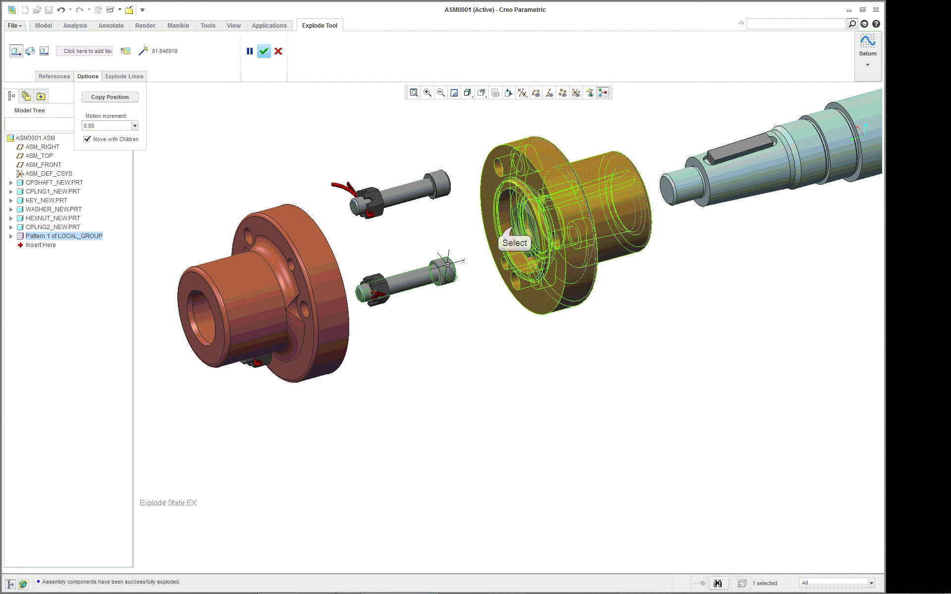
Slide the hex nut about 59 and the washer about 63 out of the CPLNG1_NEW bore along the shaft axis.
left_click(514, 227)
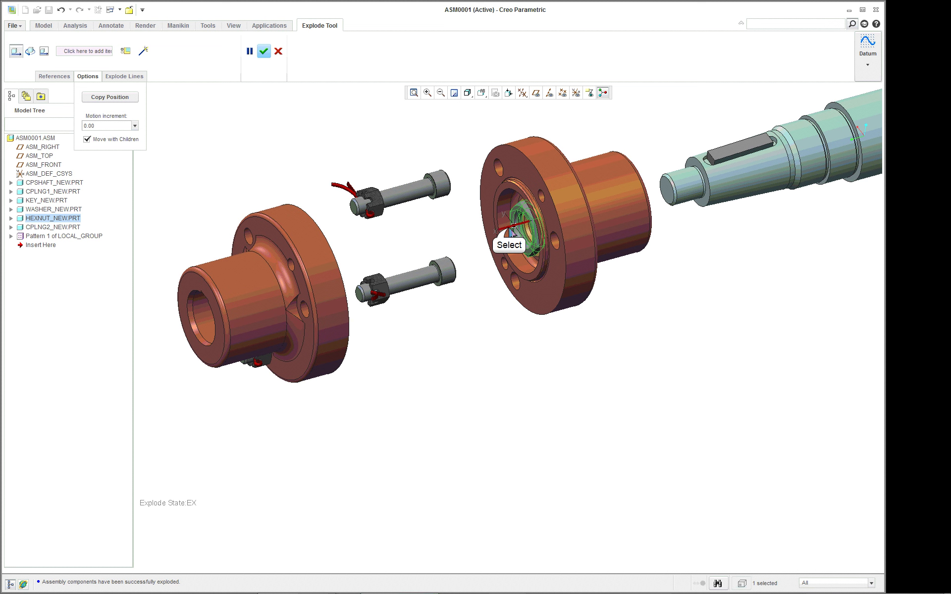
left_click_drag(511, 231, 468, 237)
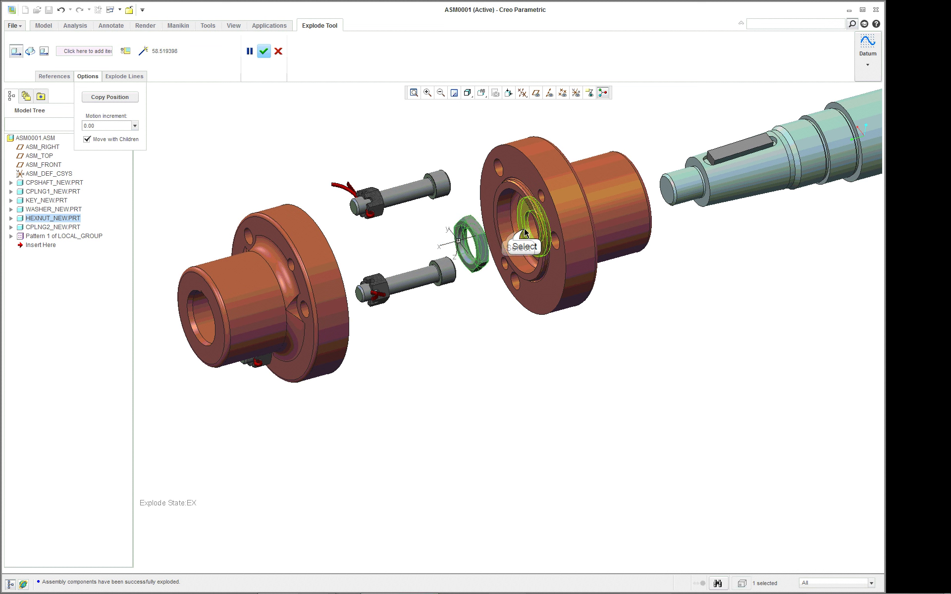
left_click(524, 231)
left_click_drag(523, 232, 464, 245)
Pull the cotter pins out of the two separated bolts' slotted nuts, by about 50 and 73, across the bolt axes.
middle_click_drag(429, 333, 429, 360)
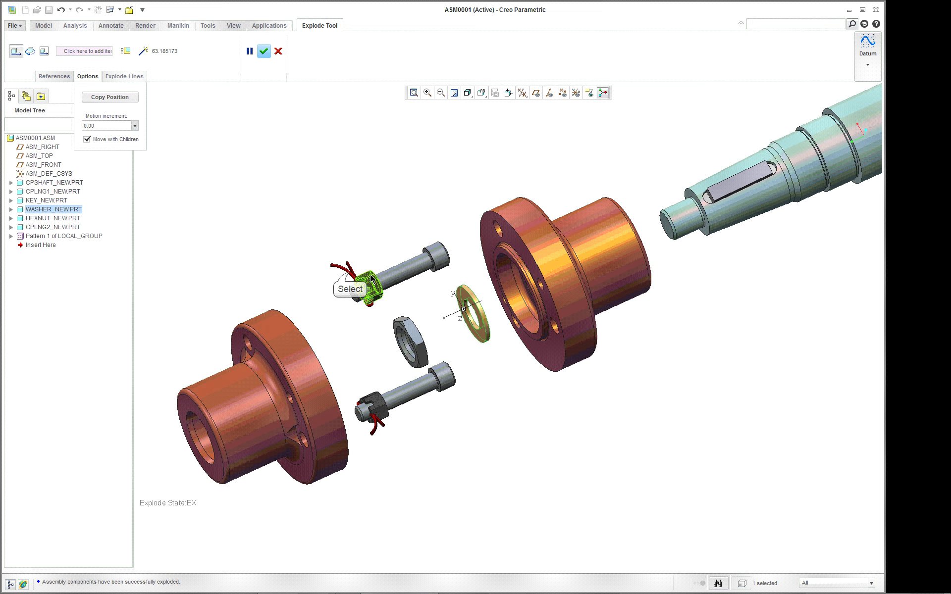
left_click(352, 272)
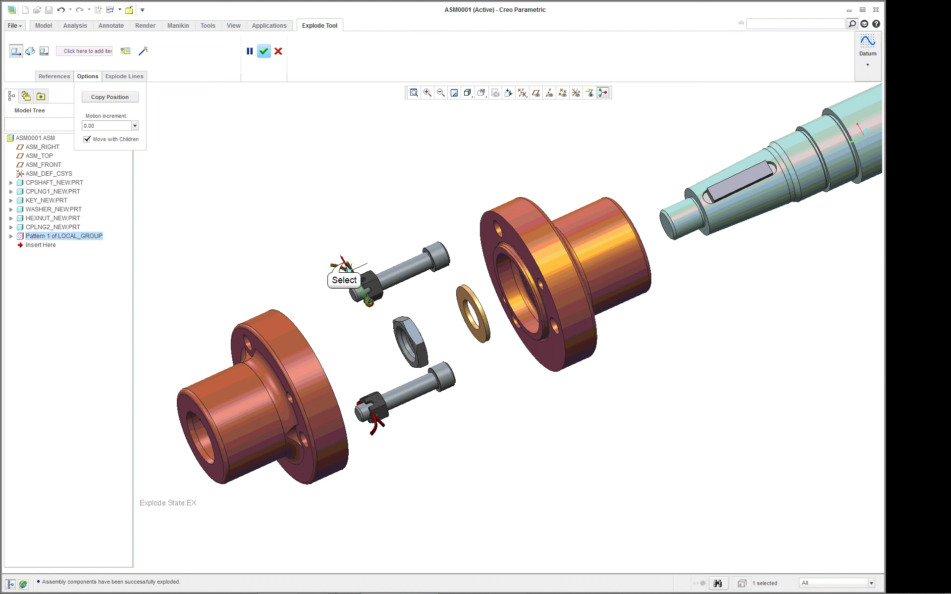
left_click_drag(345, 268, 373, 312)
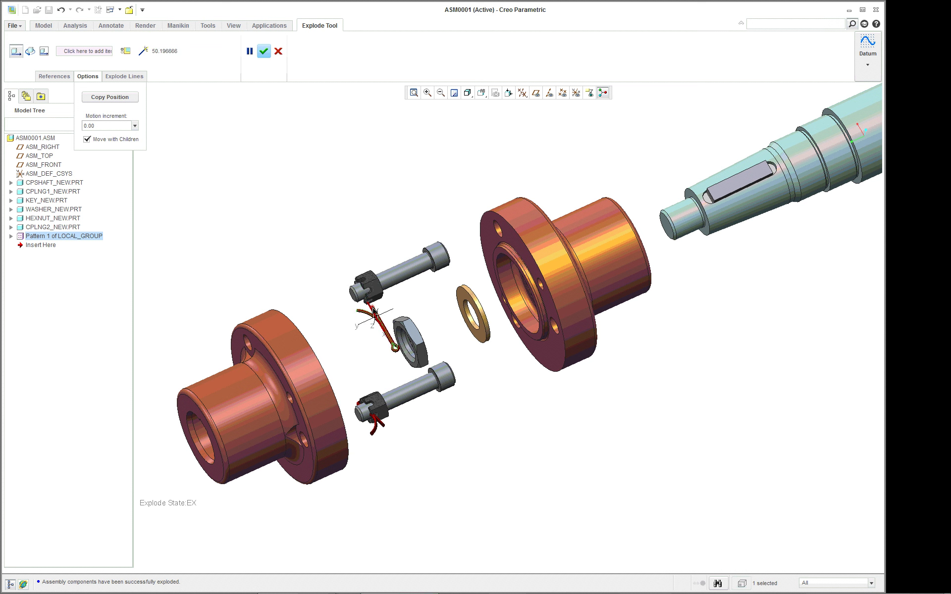
left_click(380, 422)
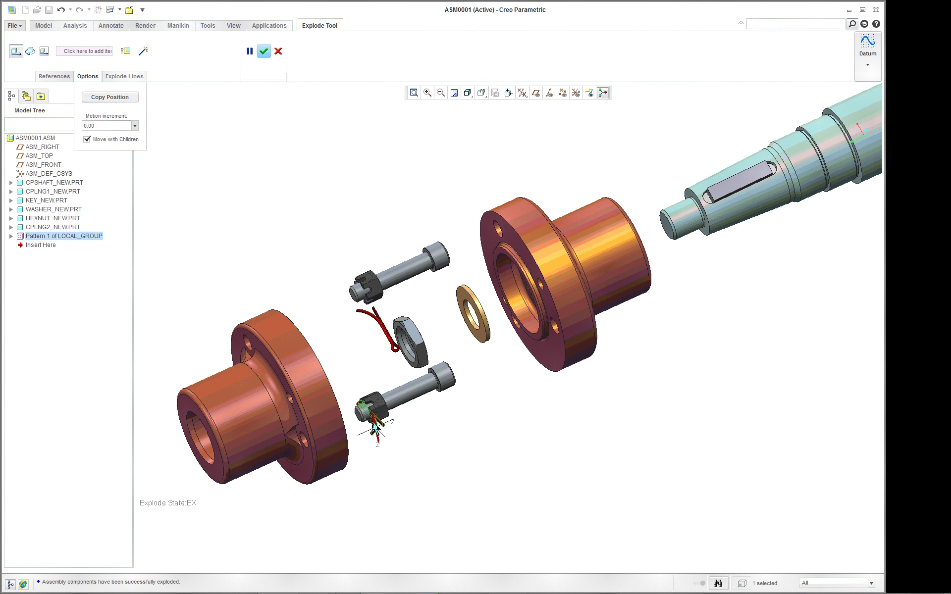
left_click_drag(383, 439, 347, 426)
Examine the exploded coupling parts and the displaced cotter pins from the opposite side of the assembly.
middle_click_drag(346, 425, 553, 370)
scroll(514, 397, "up", 5)
scroll(577, 403, "up", 4)
scroll(576, 404, "up", 6)
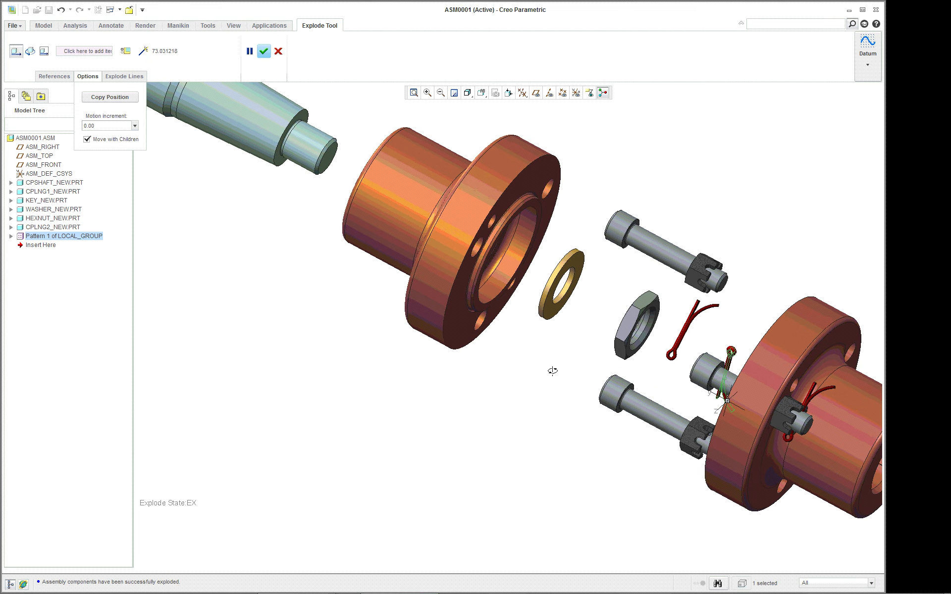
scroll(715, 422, "up", 3)
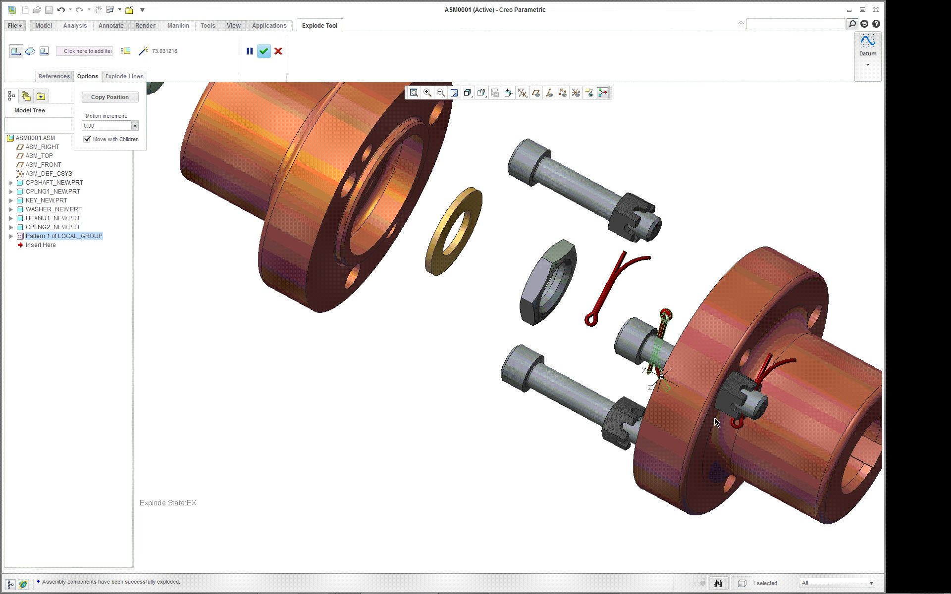
scroll(724, 420, "down", 1)
scroll(531, 318, "down", 4)
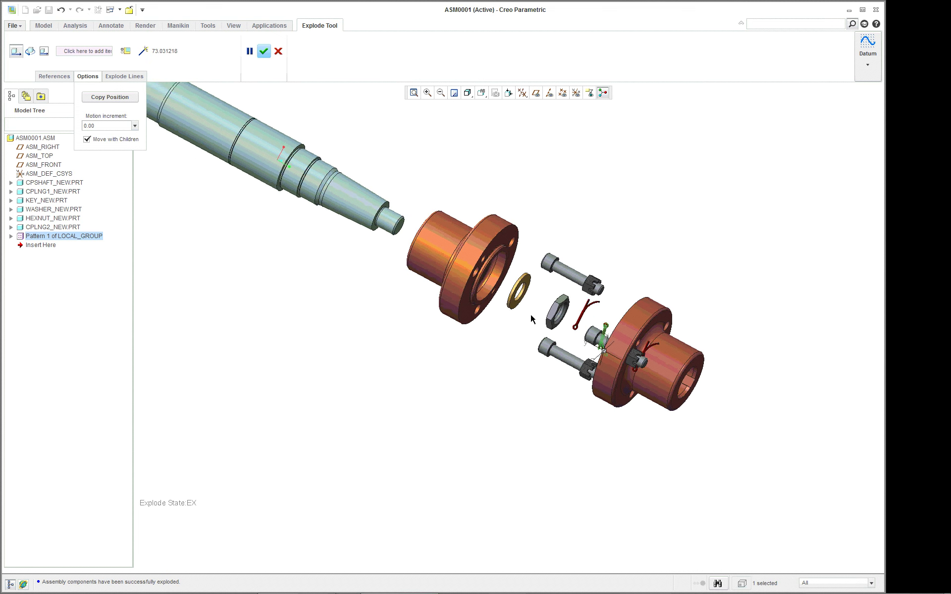
left_click(469, 301)
middle_click_drag(469, 301, 431, 237)
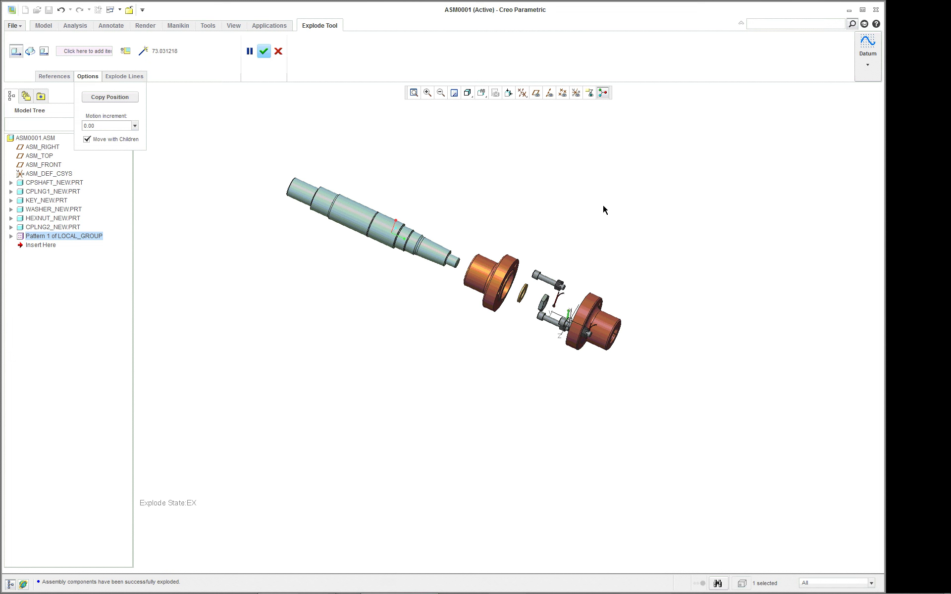
middle_click_drag(603, 210, 529, 222)
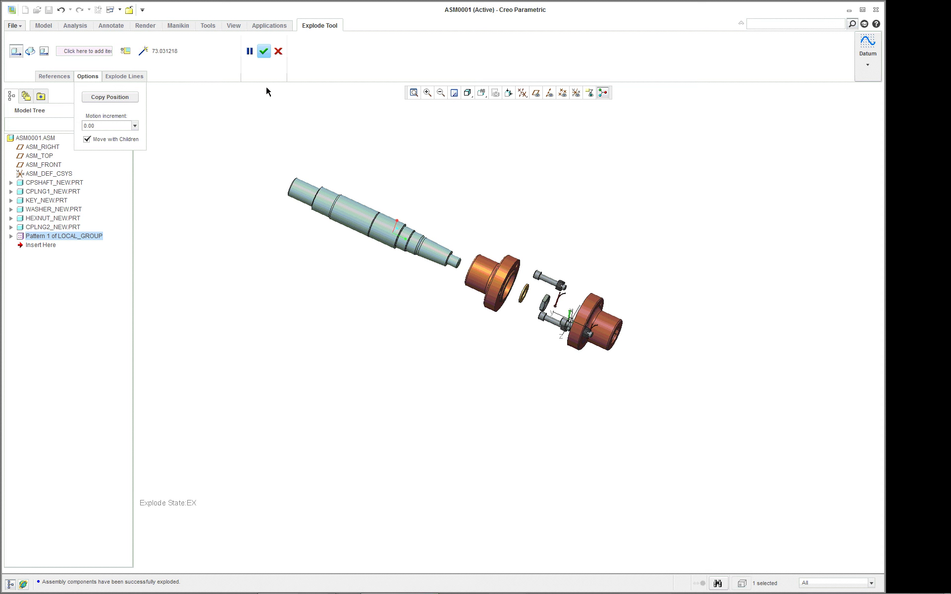
Discard the component position changes of the explode state and close the View Manager.
left_click(279, 53)
left_click(428, 312)
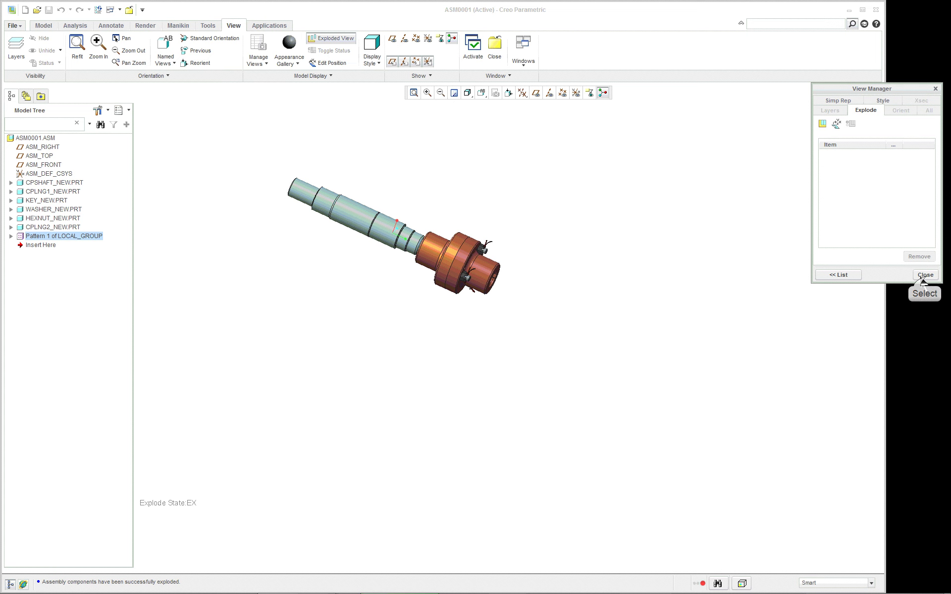
left_click(924, 275)
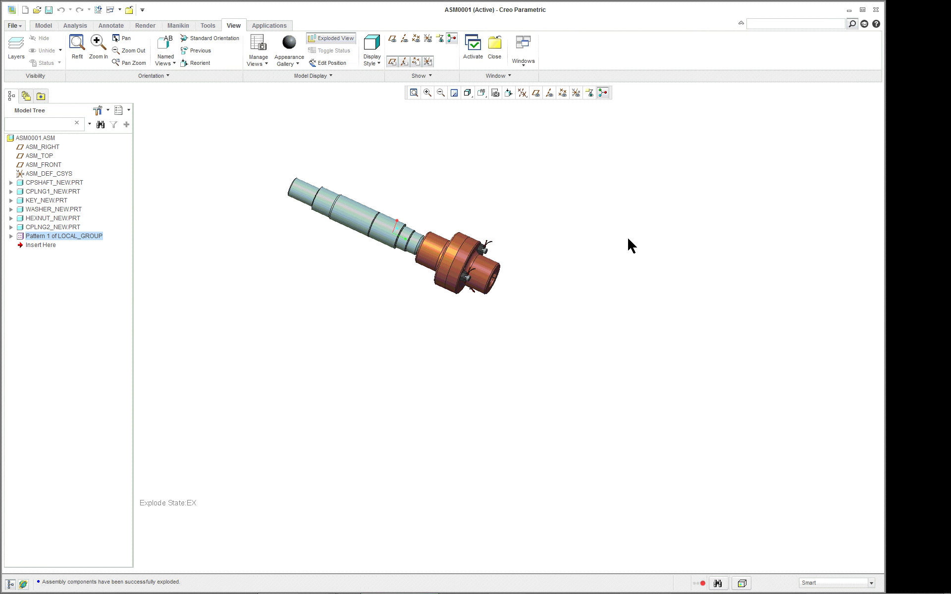
Close the ASM0001 assembly window and open coupliny_assembly_new.asm from the 9-Coupling folder.
middle_click_drag(446, 253, 468, 125)
scroll(289, 246, "down", 2)
scroll(294, 232, "up", 6)
left_click(494, 45)
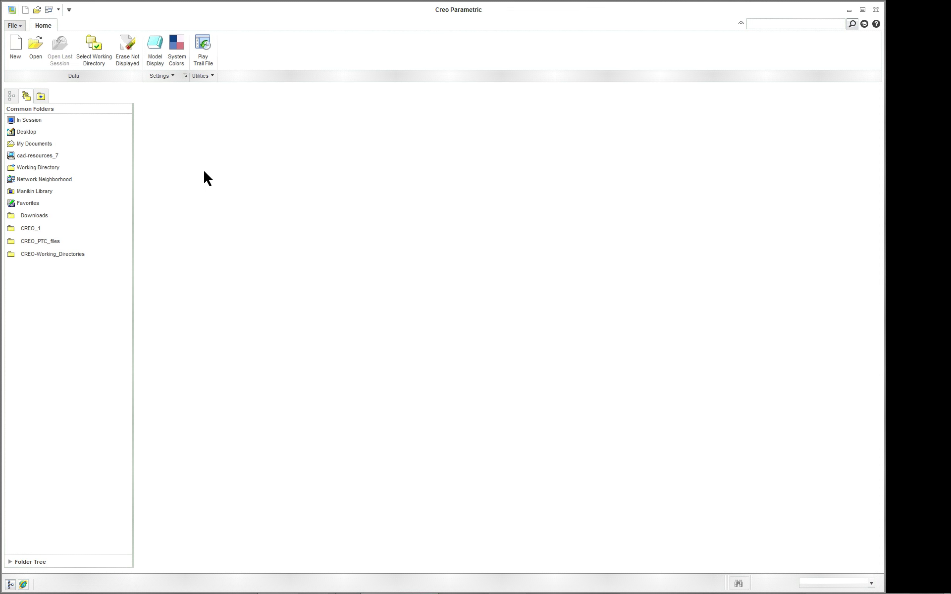
left_click(35, 47)
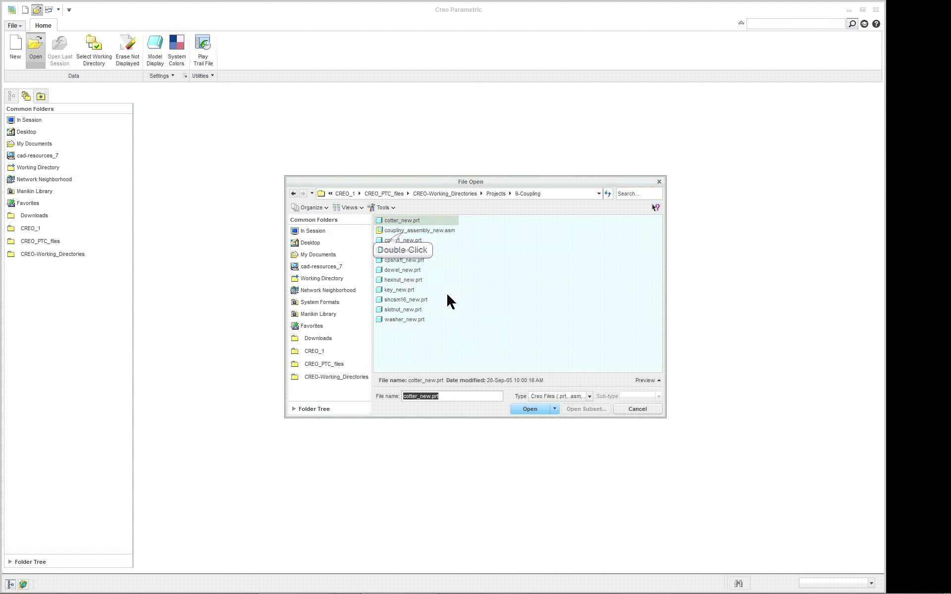
double_click(403, 232)
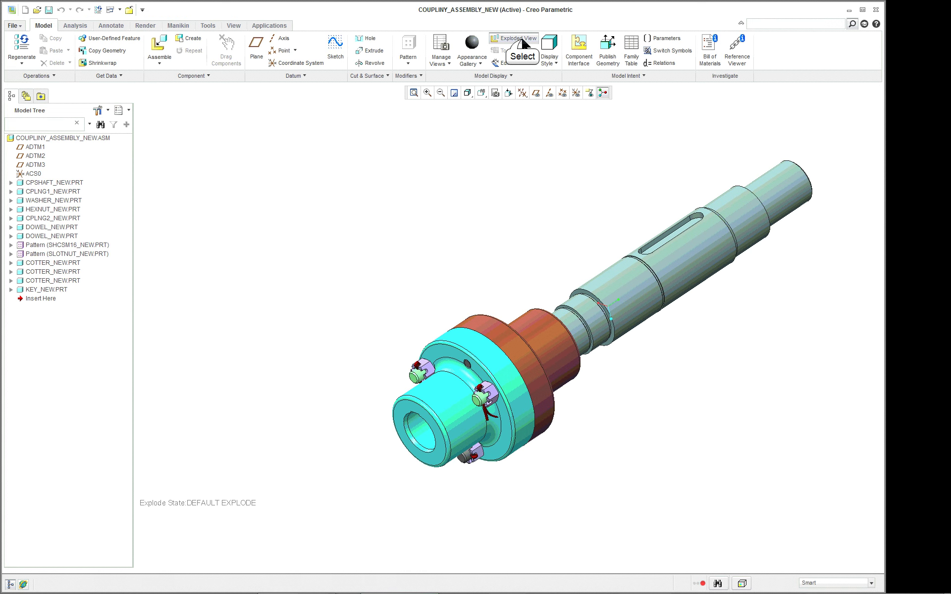
Switch the assembly's exploded view off and back on to display the default explode state.
left_click(522, 42)
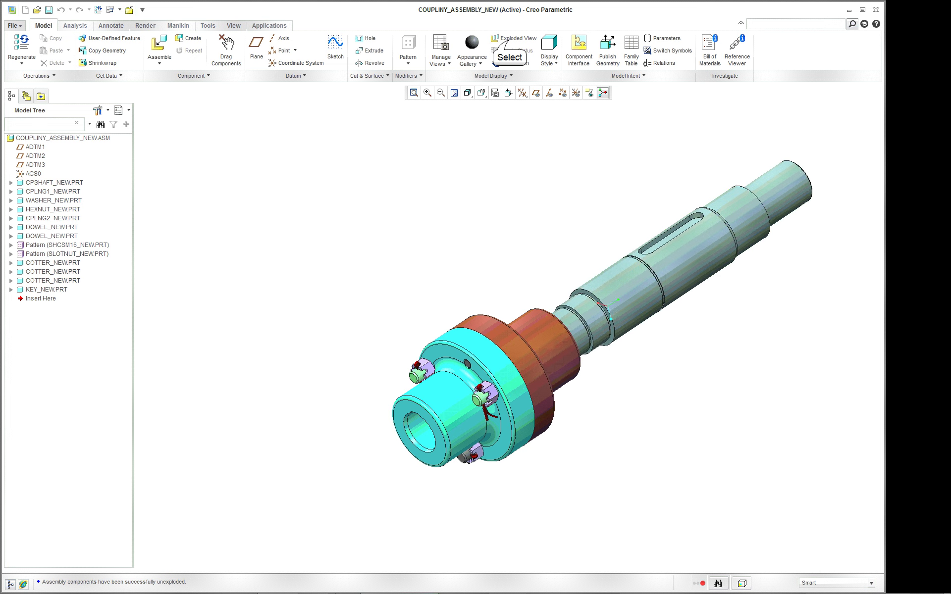
left_click(515, 39)
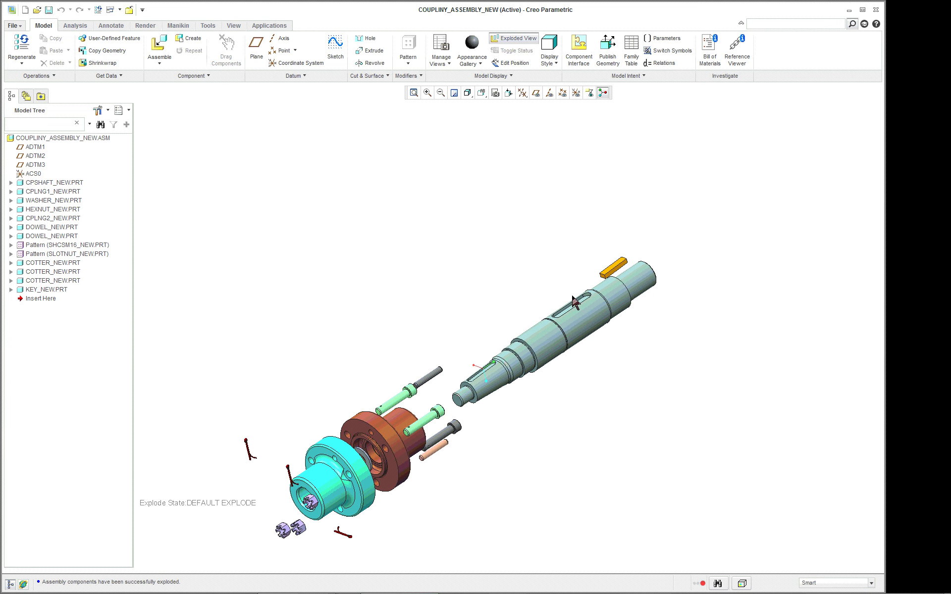
scroll(525, 426, "down", 3)
scroll(485, 520, "up", 3)
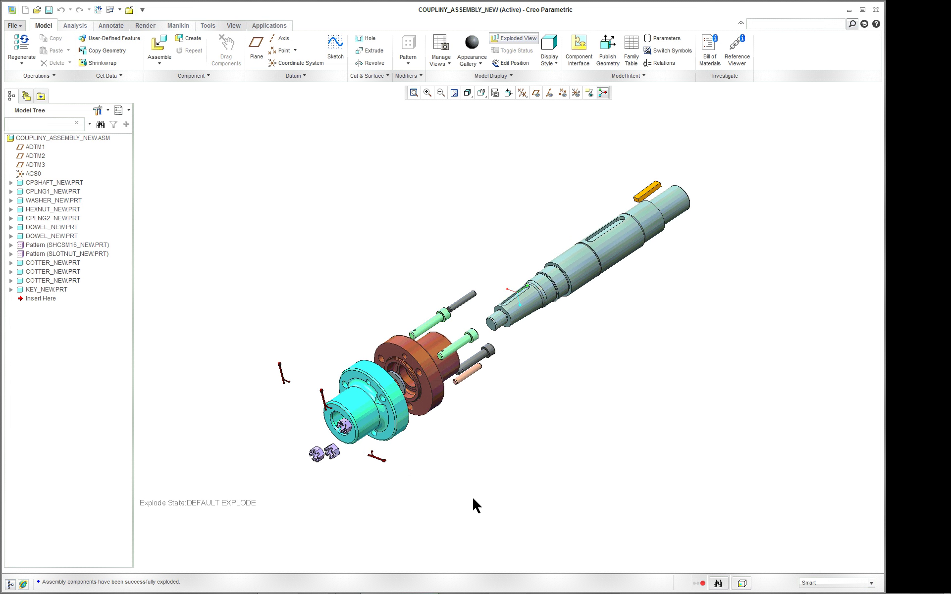
Examine from several angles how the shaft, key, flanges, bolts, dowels, nuts and cotter pins are spread out in the default explode.
middle_click_drag(456, 458, 409, 425)
scroll(520, 421, "down", 3)
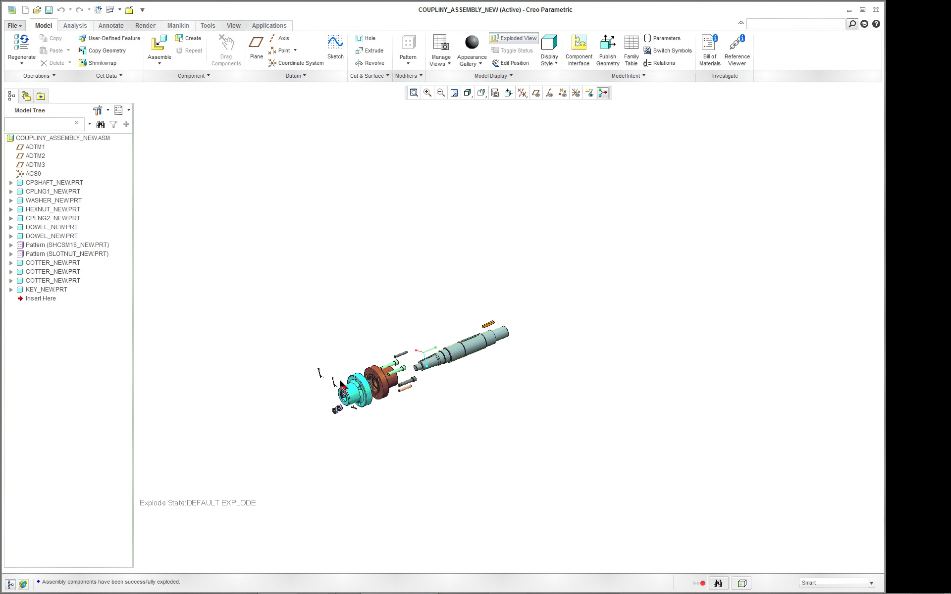
scroll(520, 421, "up", 3)
scroll(520, 418, "up", 2)
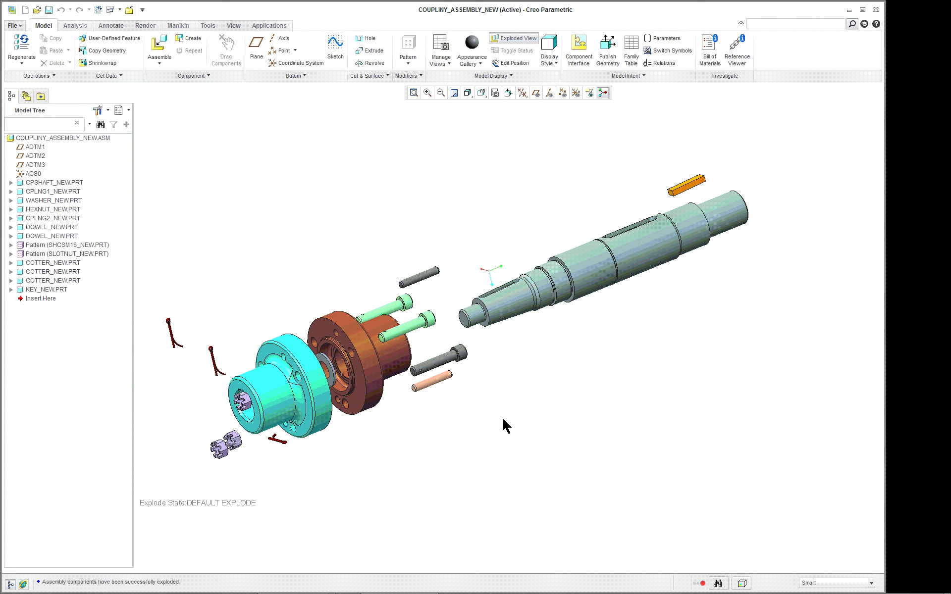
mouse_move(501, 419)
middle_mouse_down()
mouse_move(502, 434)
mouse_move(478, 429)
mouse_move(490, 418)
mouse_move(481, 426)
middle_mouse_up()
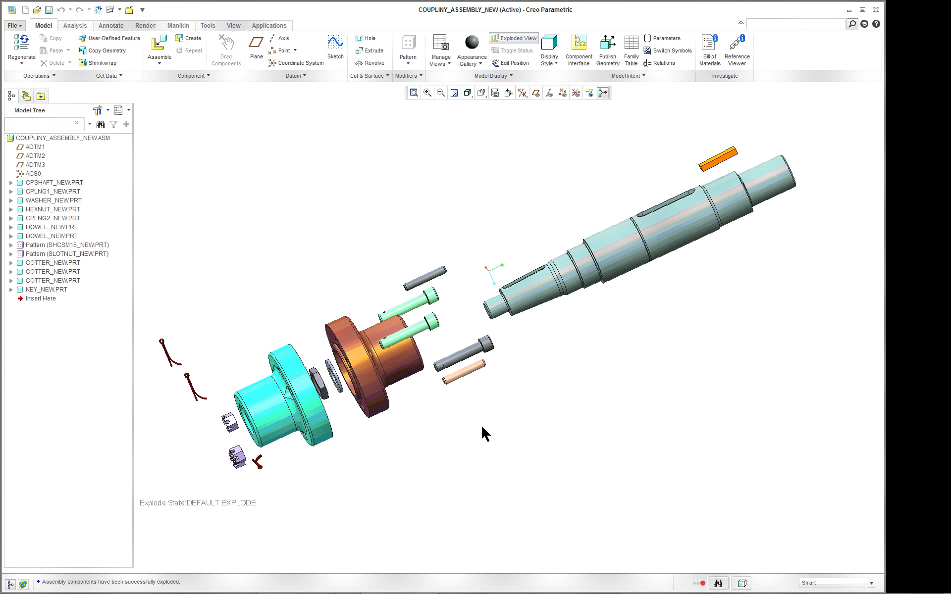
scroll(481, 424, "down", 2)
scroll(435, 442, "up", 1)
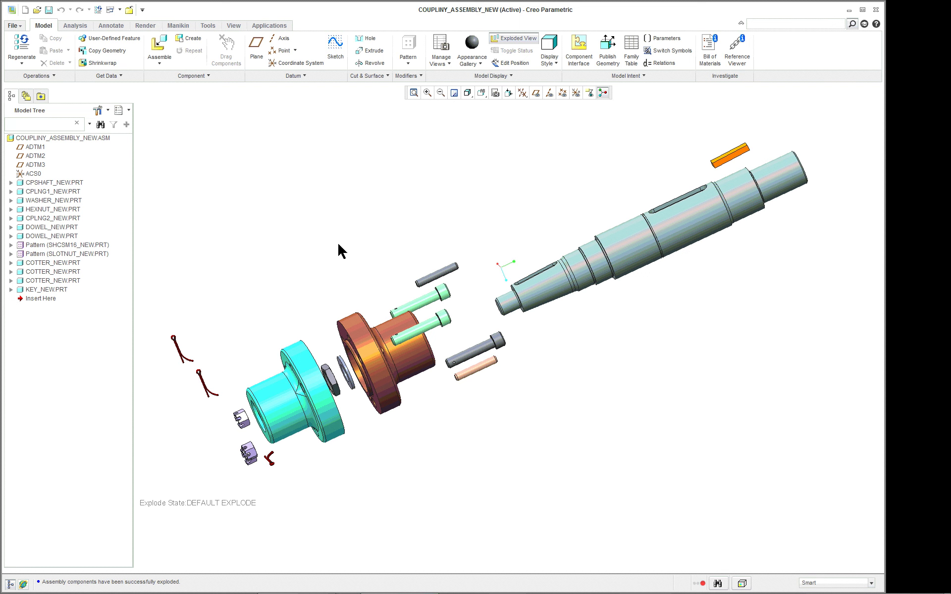
middle_click_drag(325, 269, 334, 291)
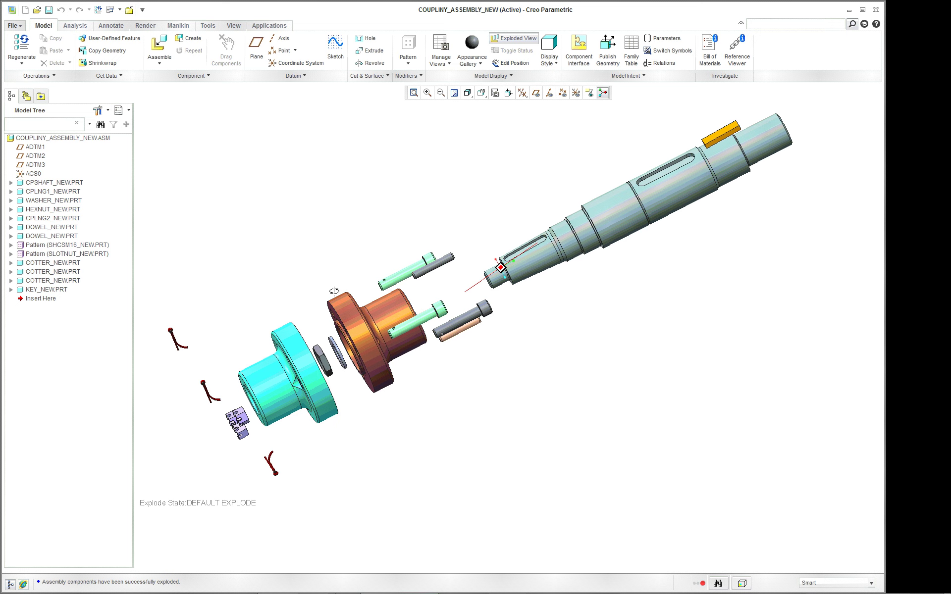
scroll(351, 373, "up", 2)
scroll(277, 238, "down", 2)
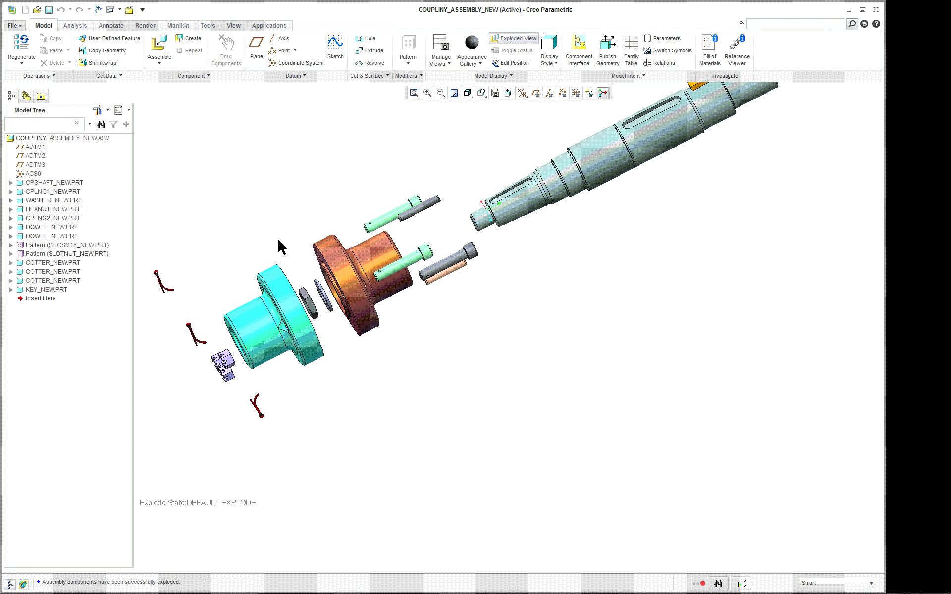
scroll(279, 242, "down", 1)
scroll(276, 135, "up", 1)
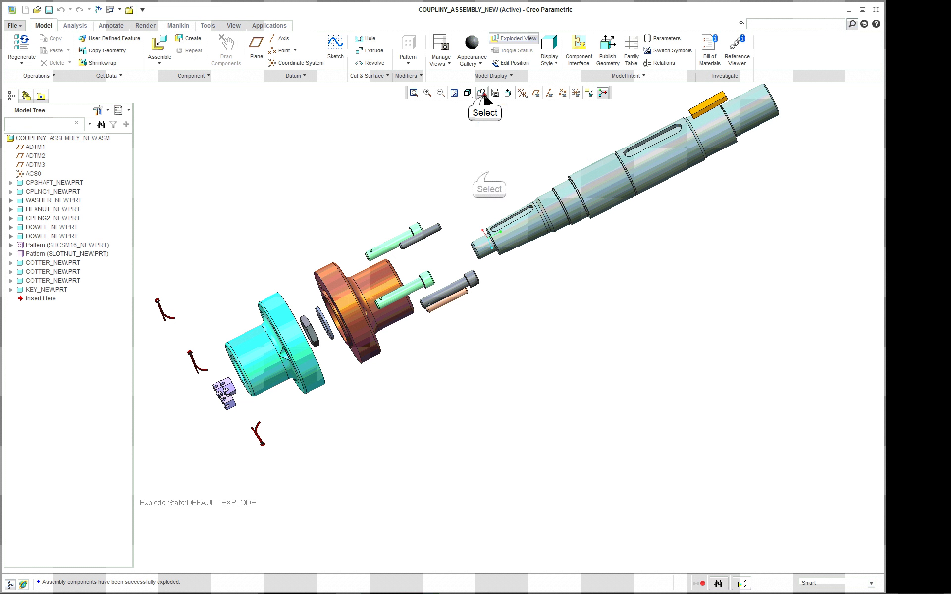
Open the saved views in the Orientation settings and apply the EXPL1 view.
left_click(483, 94)
left_click(484, 164)
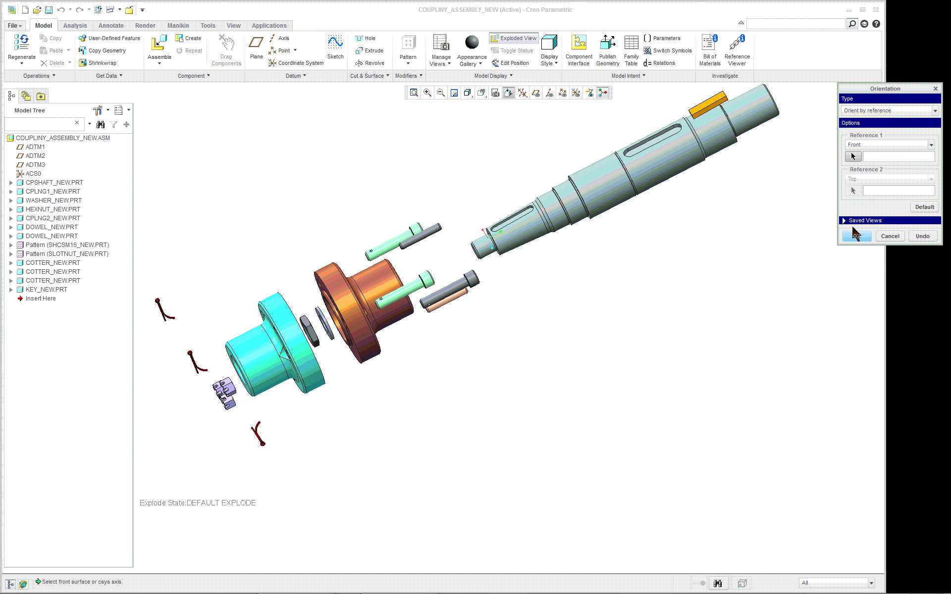
left_click(867, 220)
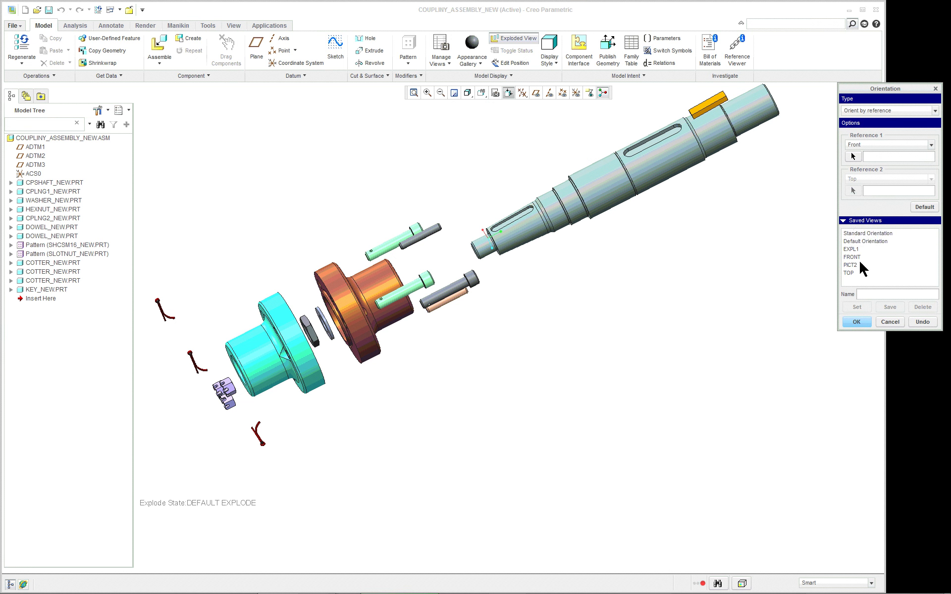
left_click(849, 250)
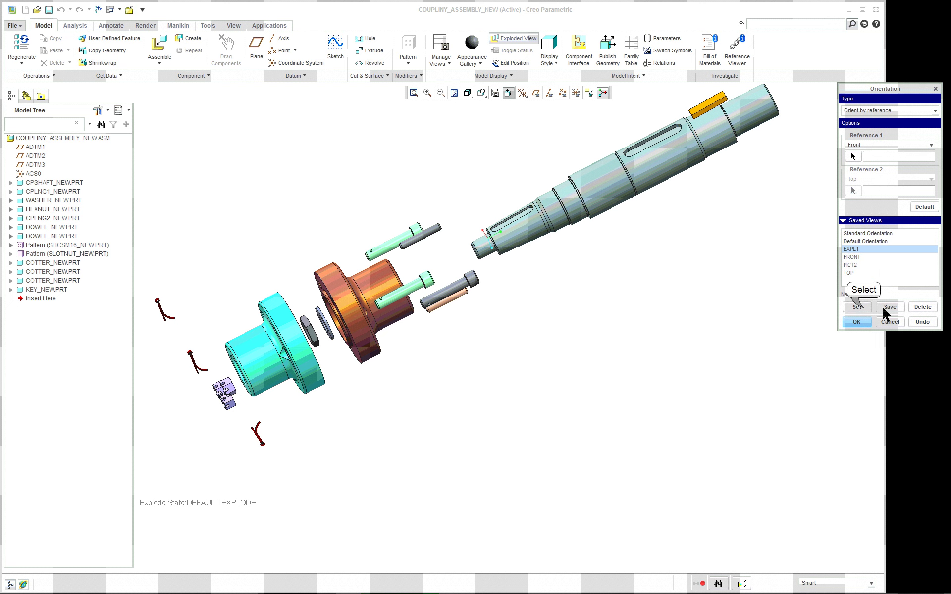
left_click(865, 307)
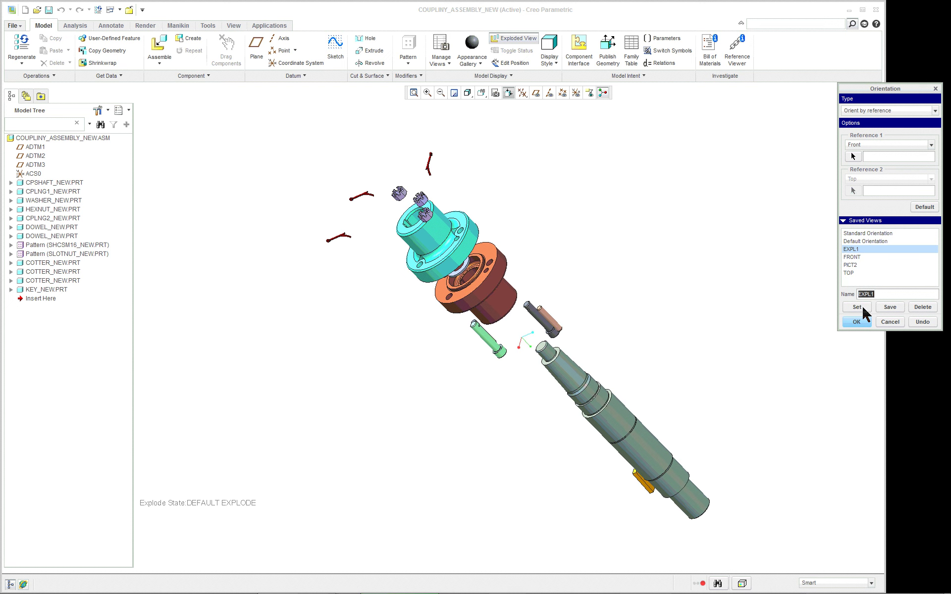
Apply the saved view PICT2 to the exploded assembly and accept the orientation.
left_click(856, 265)
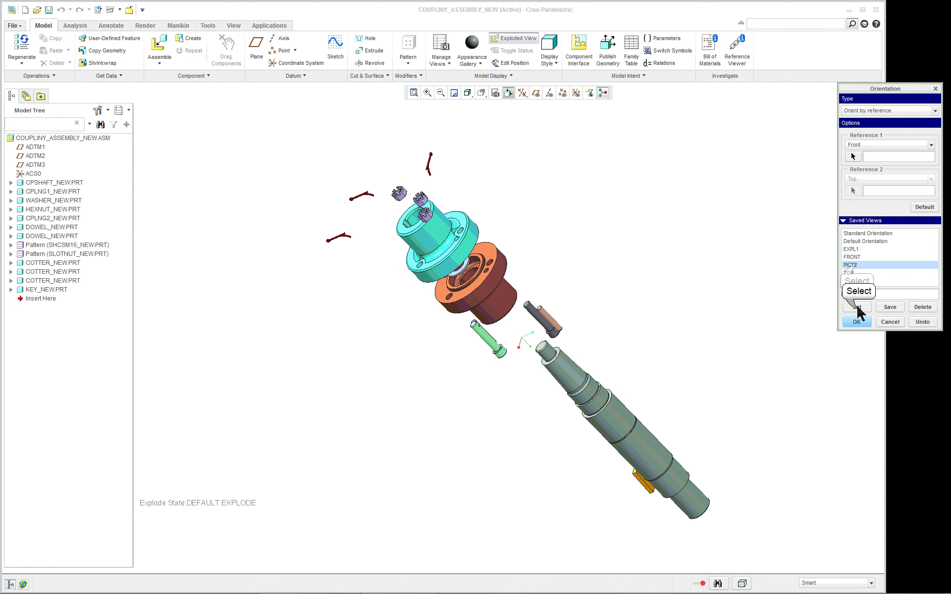
left_click(857, 308)
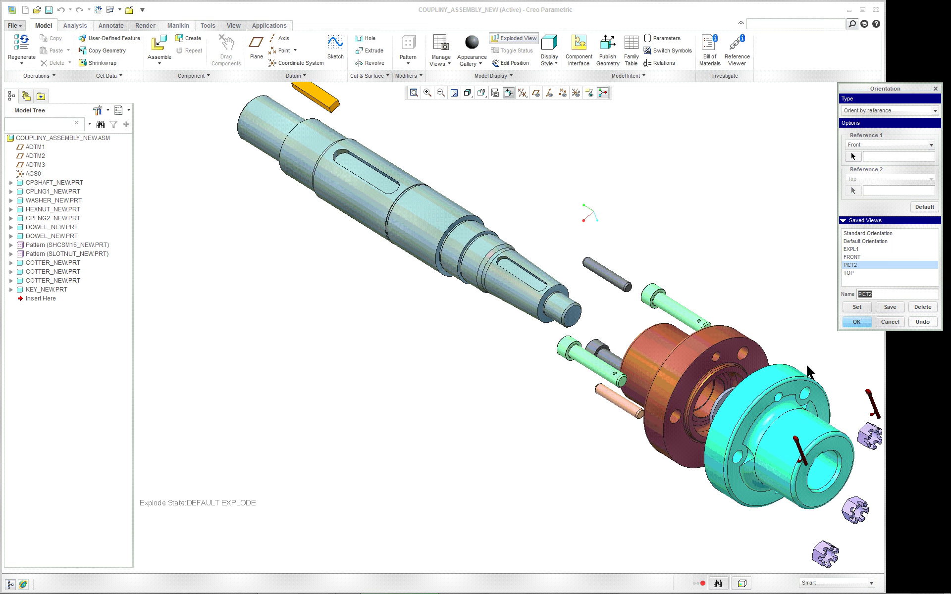
scroll(875, 380, "down", 5)
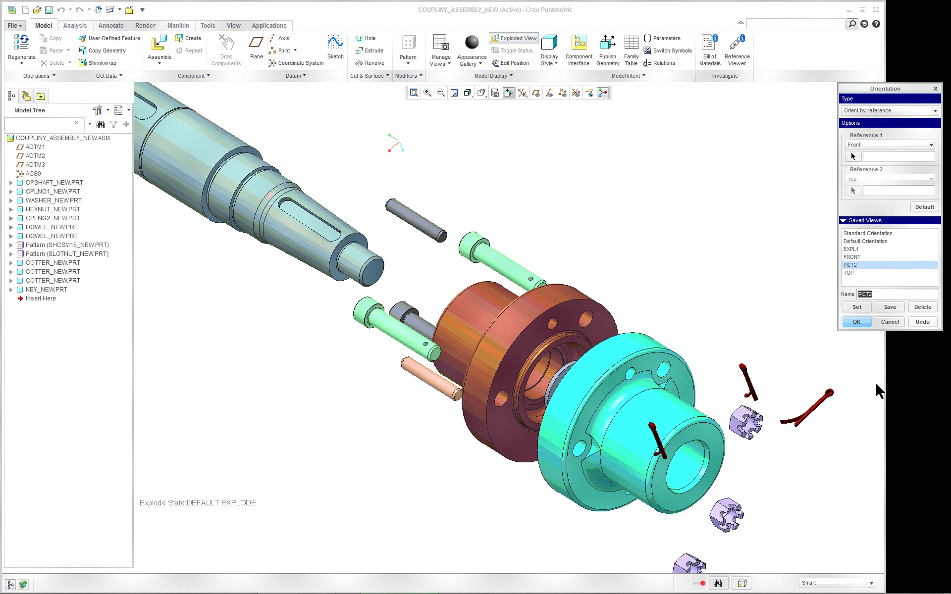
scroll(874, 381, "up", 2)
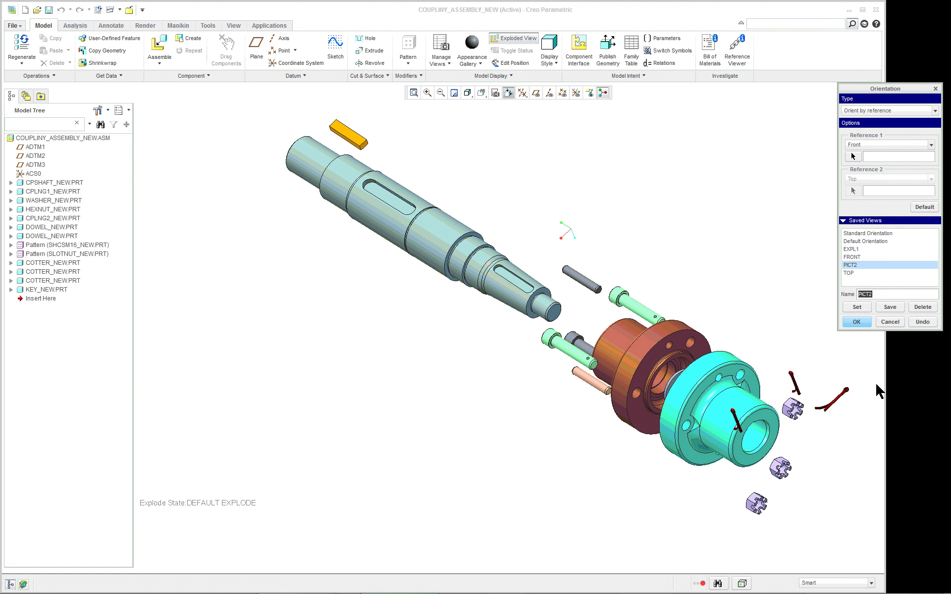
left_click(856, 322)
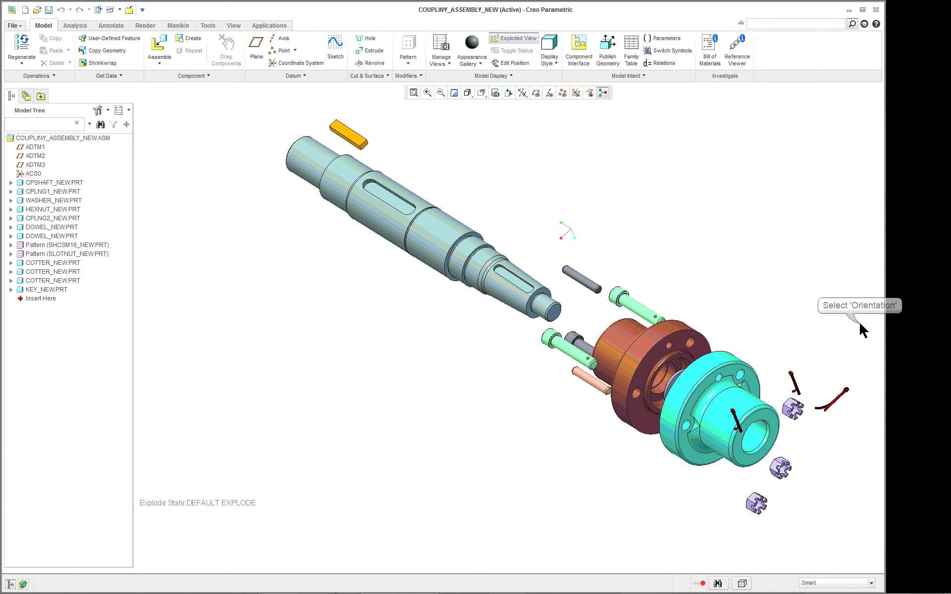